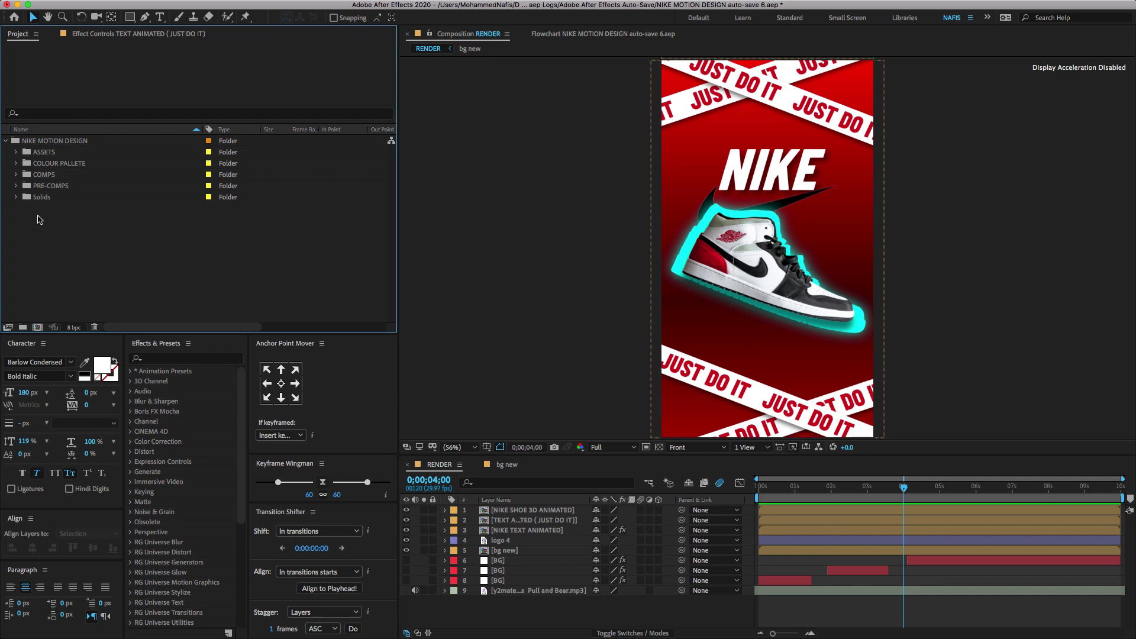
Create a new 640 x 1140 px composition named RENDER with Full resolution and a 10-second duration.
{"action": "left_click", "coordinate": [37, 327]}
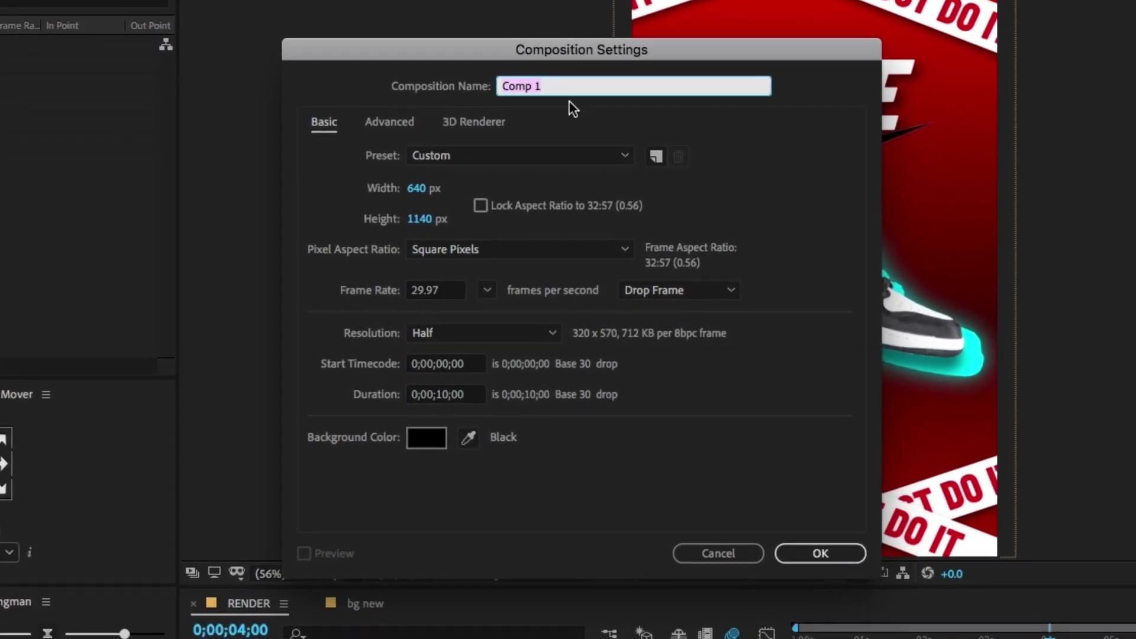
{"action": "type", "text": "RENDER"}
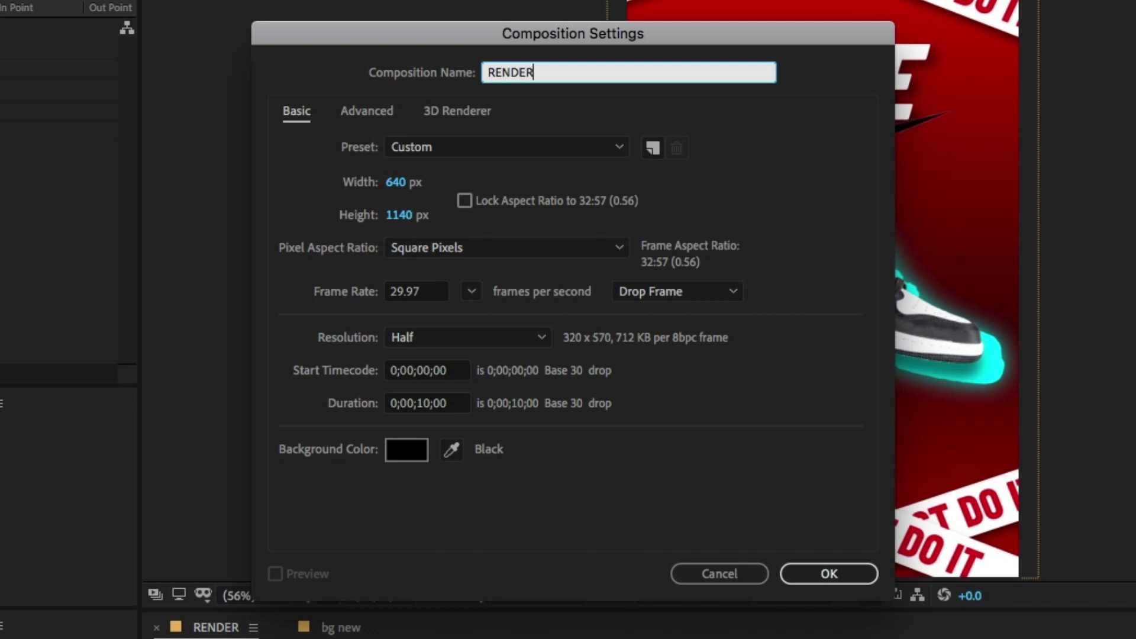
{"action": "key", "text": "Tab"}
{"action": "key", "text": "Tab"}
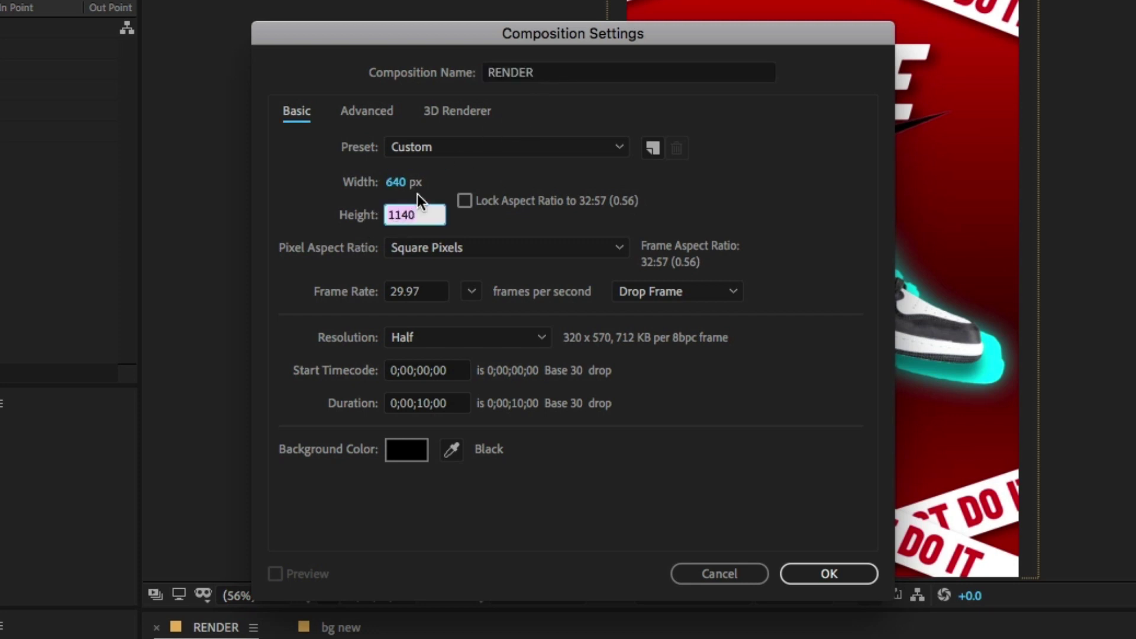
{"action": "left_click", "coordinate": [455, 338]}
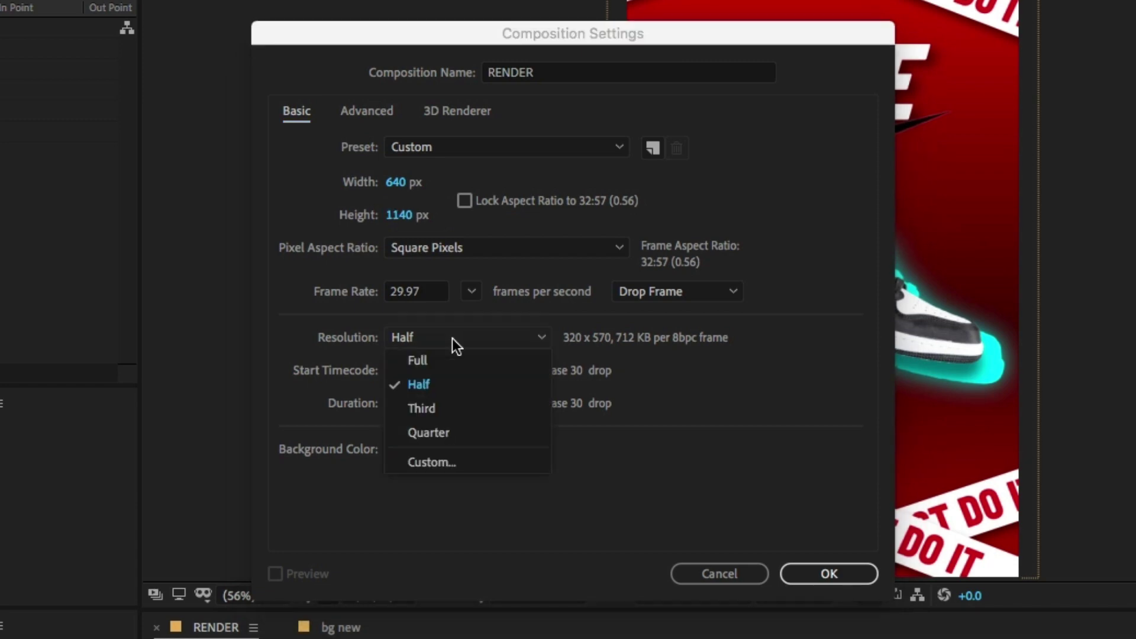
{"action": "left_click", "coordinate": [446, 360]}
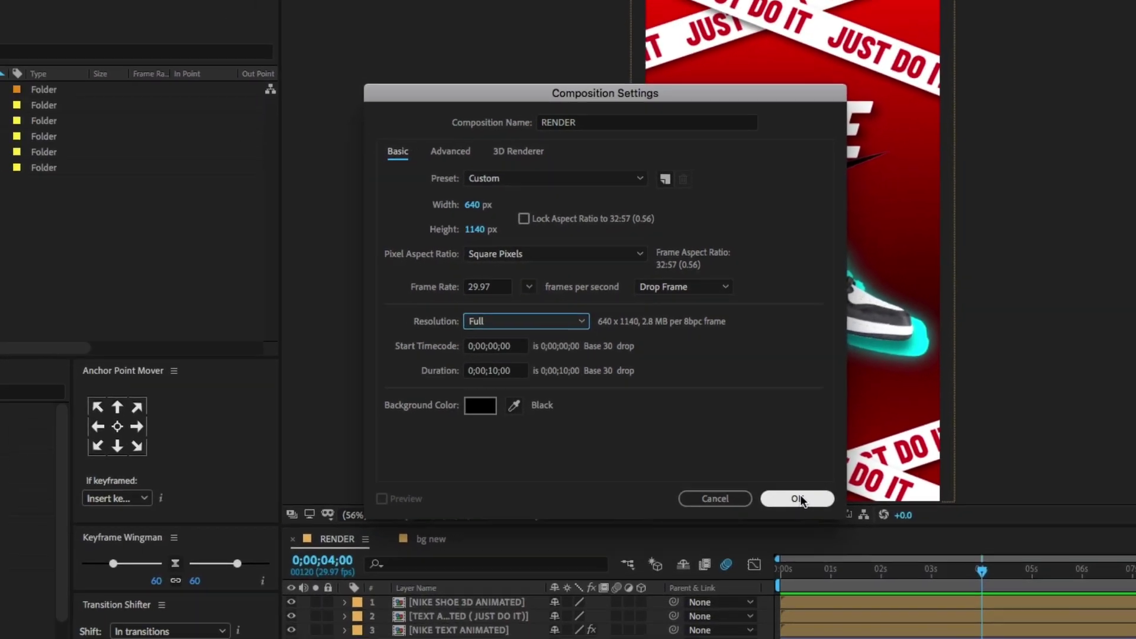
{"action": "left_click", "coordinate": [818, 548]}
{"action": "key", "text": "Caps_Lock"}
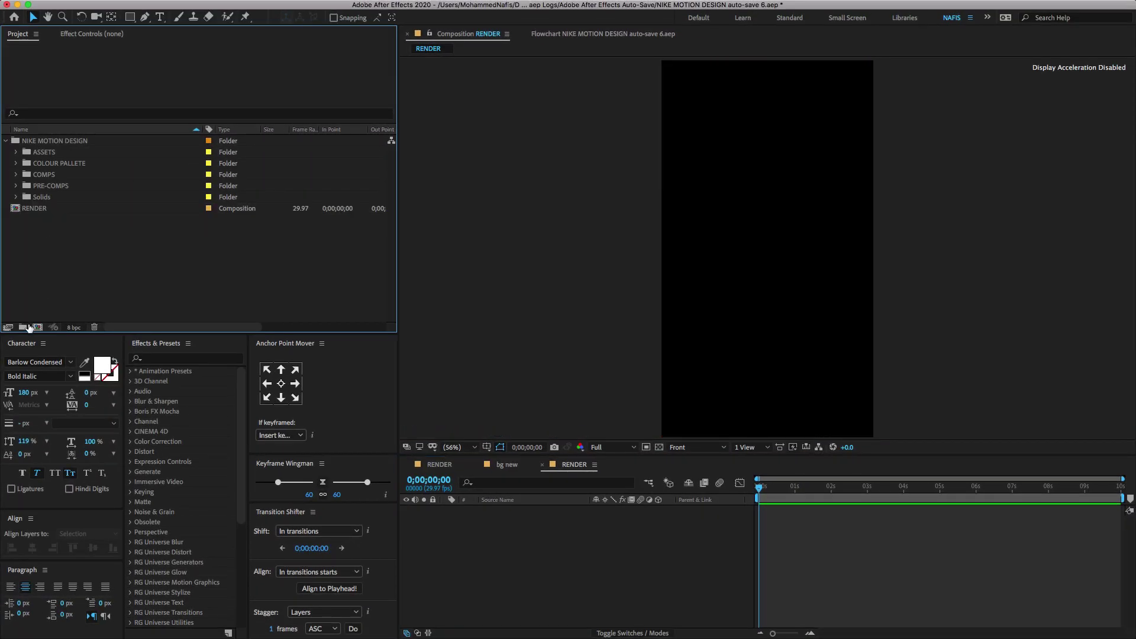
Create a project folder named TUTORIAL and move the new RENDER composition into it.
{"action": "left_click", "coordinate": [26, 326]}
{"action": "type", "text": "TUTORIAL"}
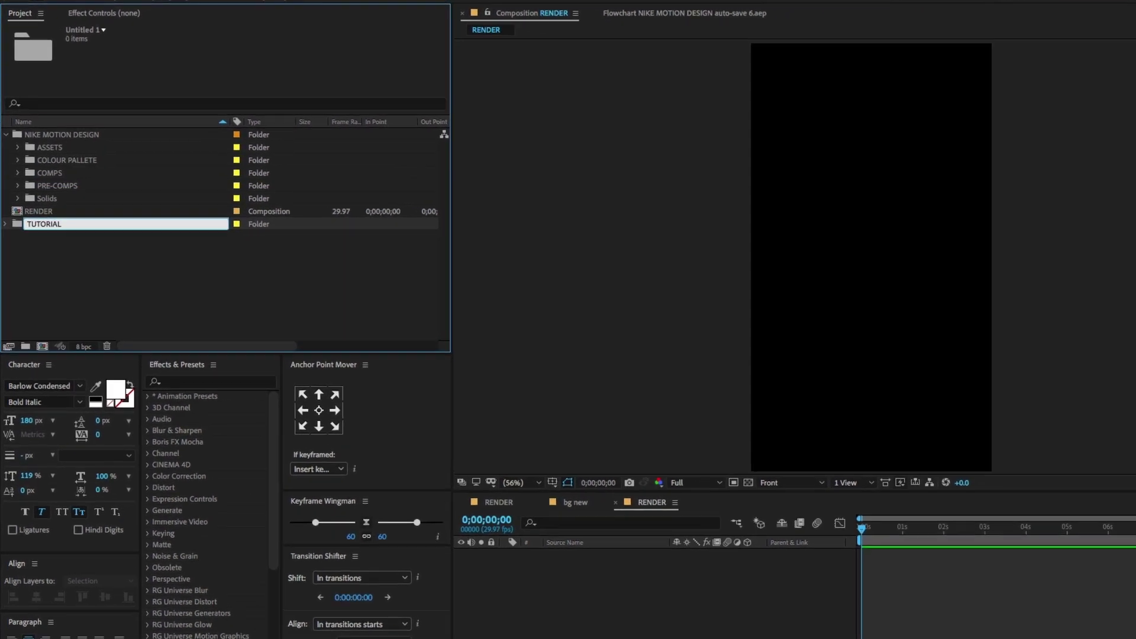
{"action": "key", "text": "Return"}
{"action": "left_click_drag", "start_coordinate": [21, 220], "coordinate": [22, 232]}
Collapse the NIKE MOTION DESIGN folder and expand the TUTORIAL folder.
{"action": "left_click", "coordinate": [7, 123]}
{"action": "left_click", "coordinate": [7, 123]}
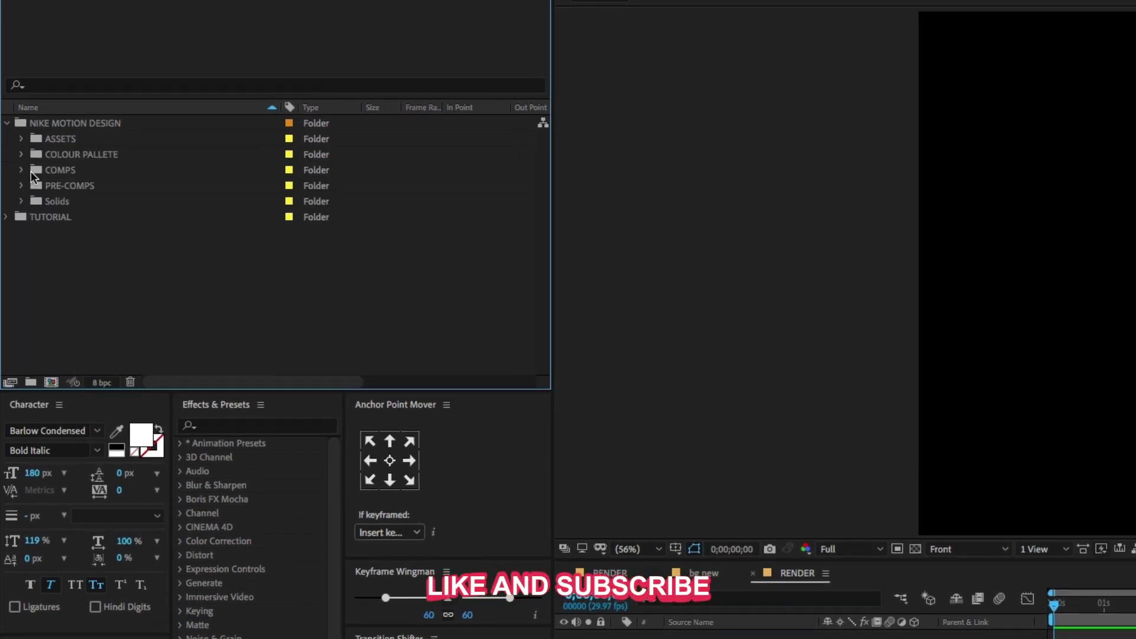
{"action": "left_click", "coordinate": [7, 123]}
{"action": "left_click", "coordinate": [45, 141]}
{"action": "left_click", "coordinate": [6, 139]}
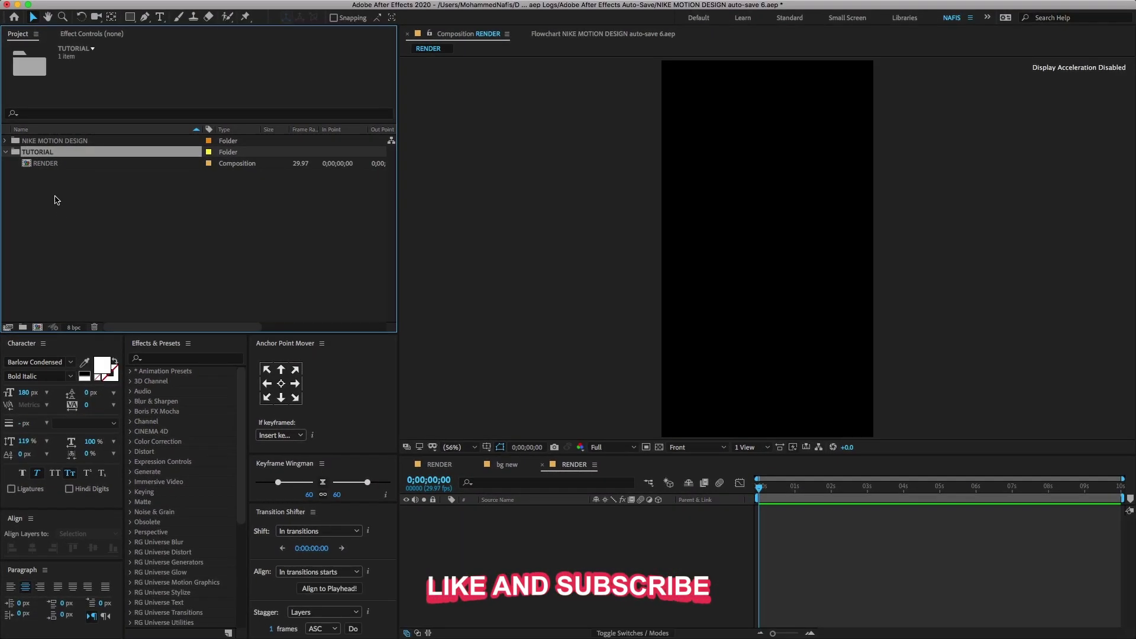
{"action": "left_click", "coordinate": [59, 212]}
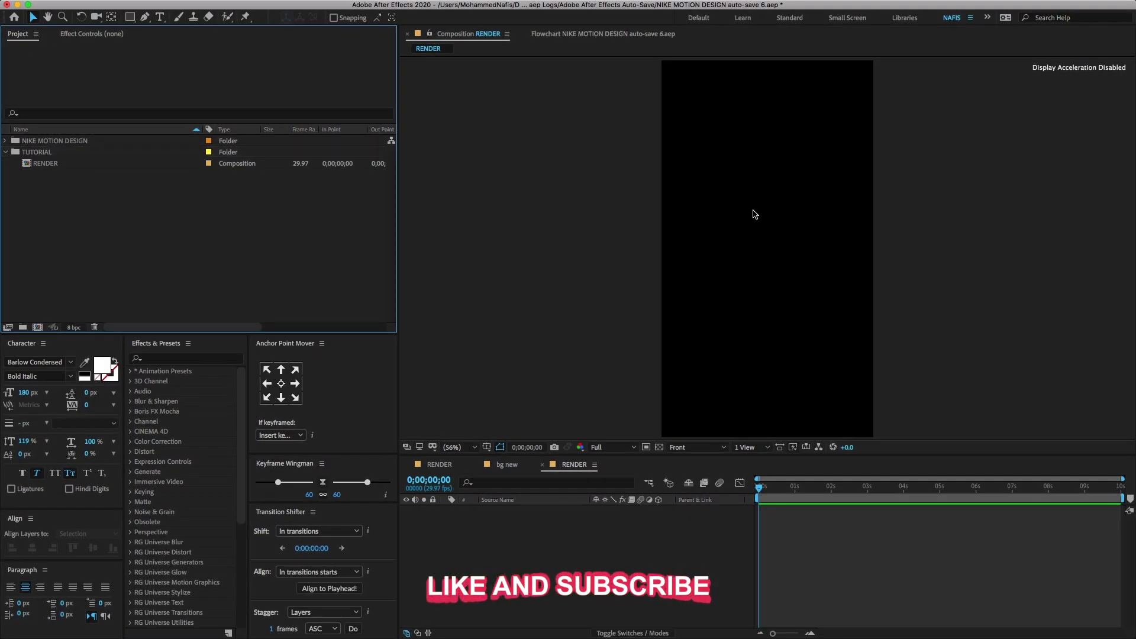
Add a white solid layer named BG at composition size to the RENDER composition.
{"action": "right_click", "coordinate": [528, 504]}
{"action": "mouse_move", "coordinate": [556, 509]}
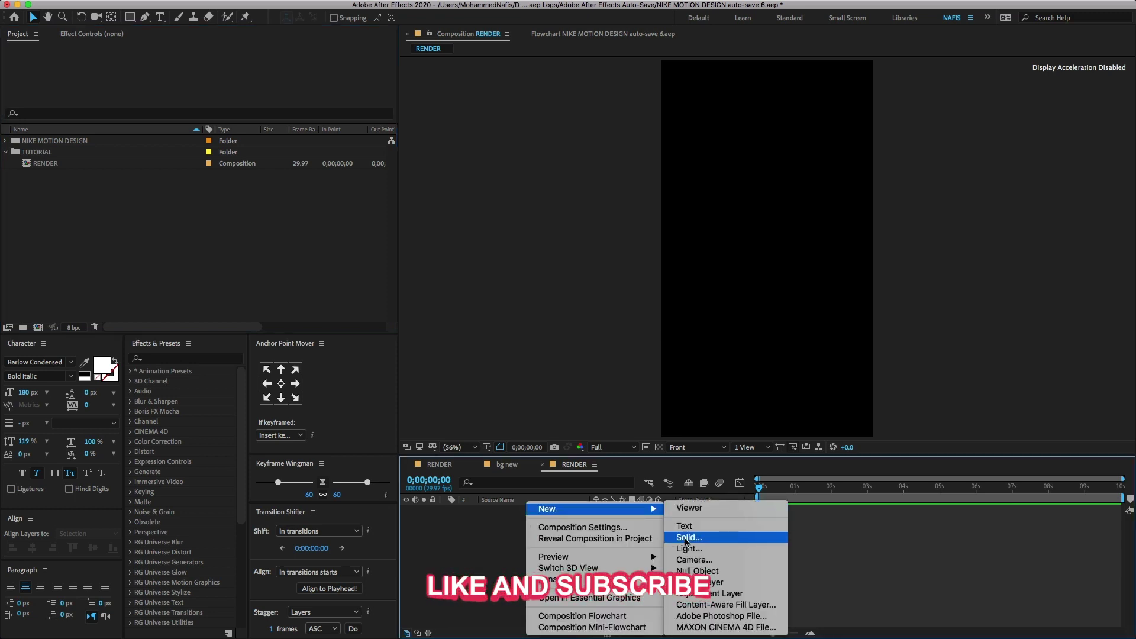
{"action": "left_click", "coordinate": [689, 537]}
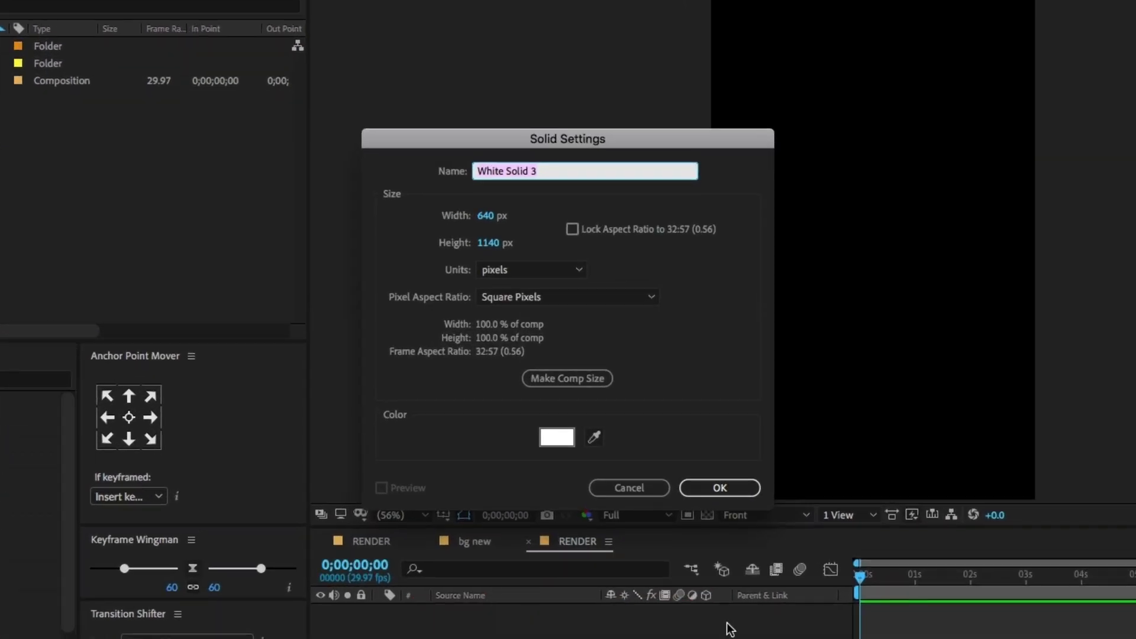
{"action": "type", "text": "b"}
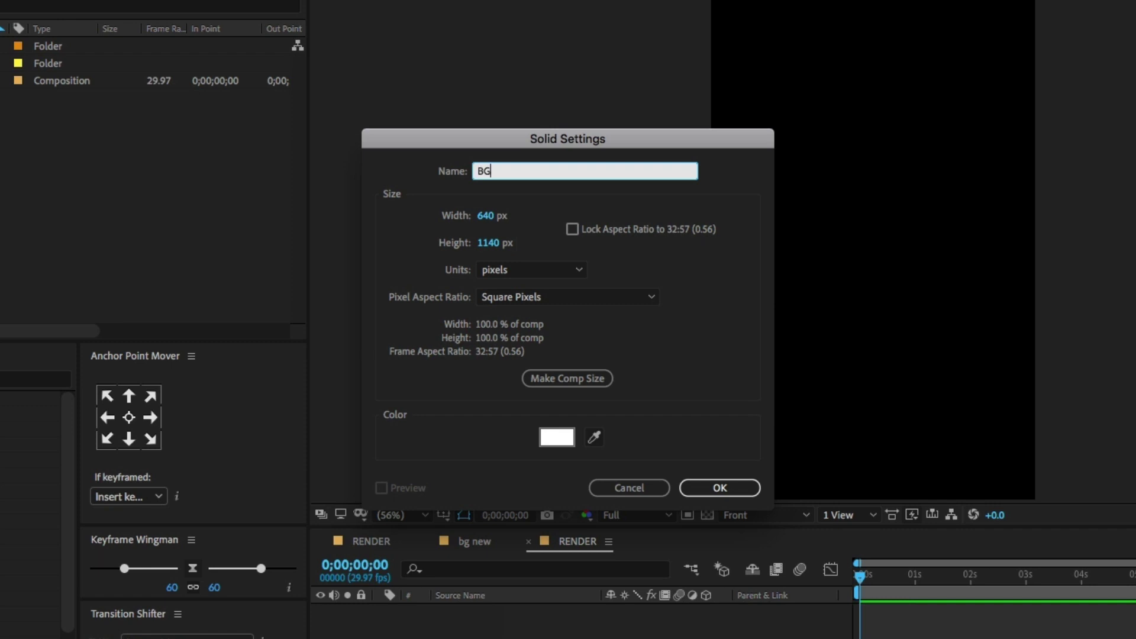
{"action": "left_click", "coordinate": [557, 371]}
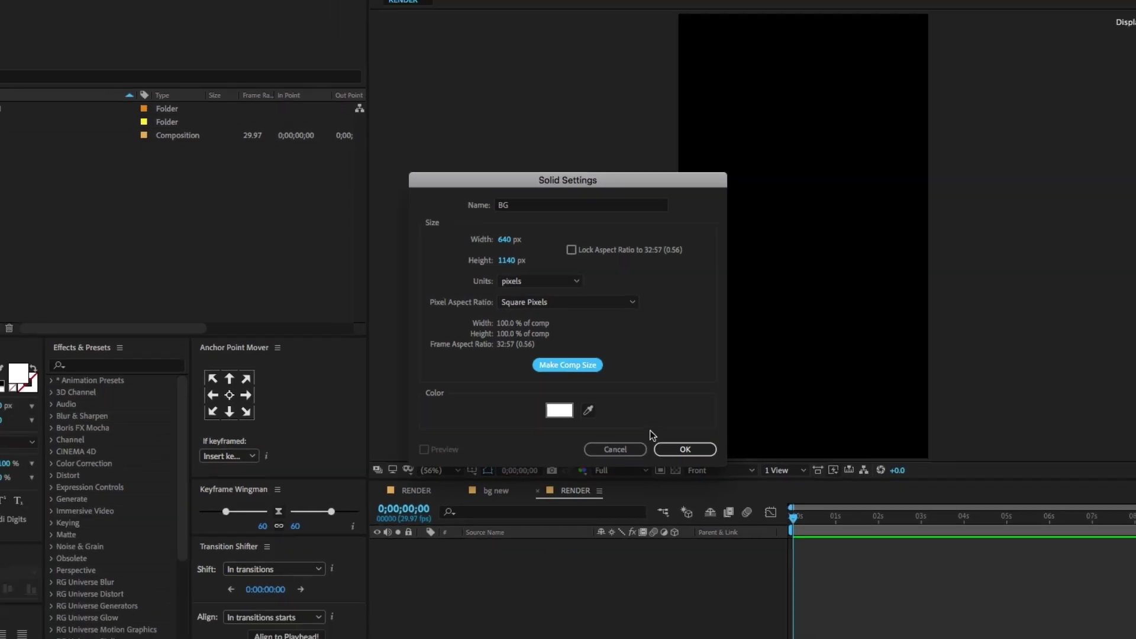
{"action": "left_click", "coordinate": [689, 488]}
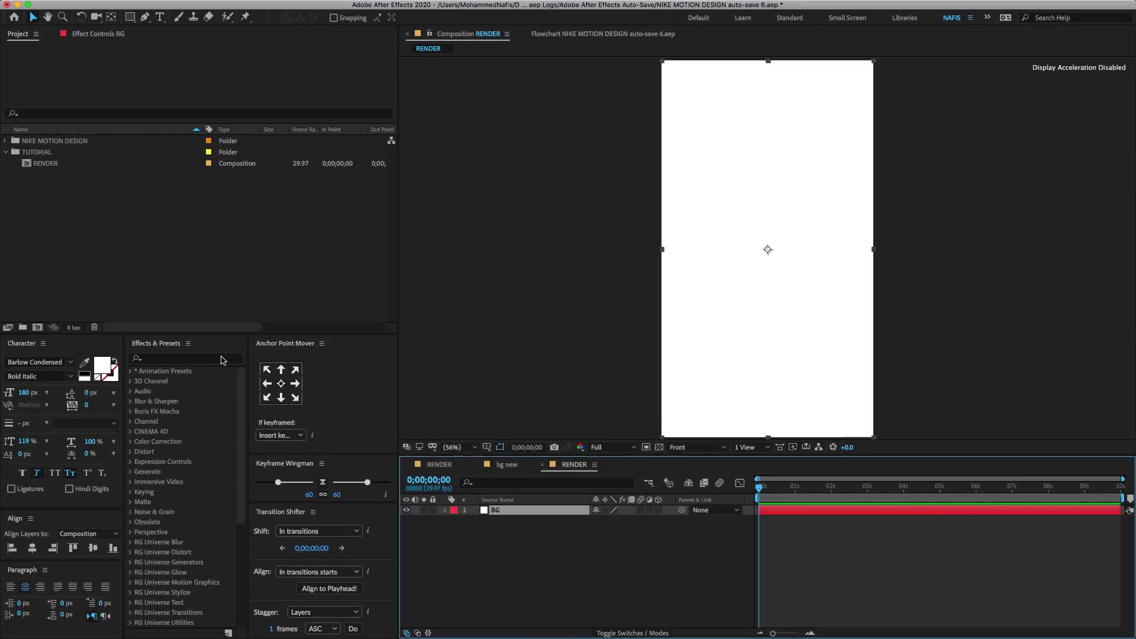
Find the Gradient Ramp effect and apply it to the BG layer.
{"action": "left_click", "coordinate": [223, 360]}
{"action": "type", "text": "ram"}
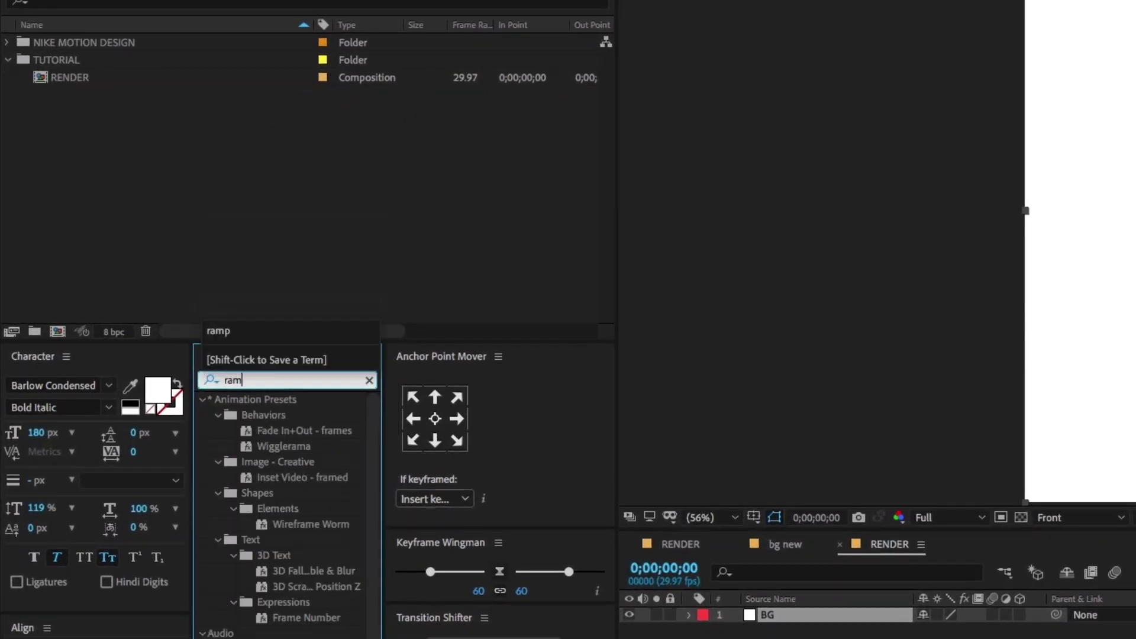
{"action": "type", "text": "p"}
{"action": "left_click_drag", "start_coordinate": [309, 421], "coordinate": [891, 610]}
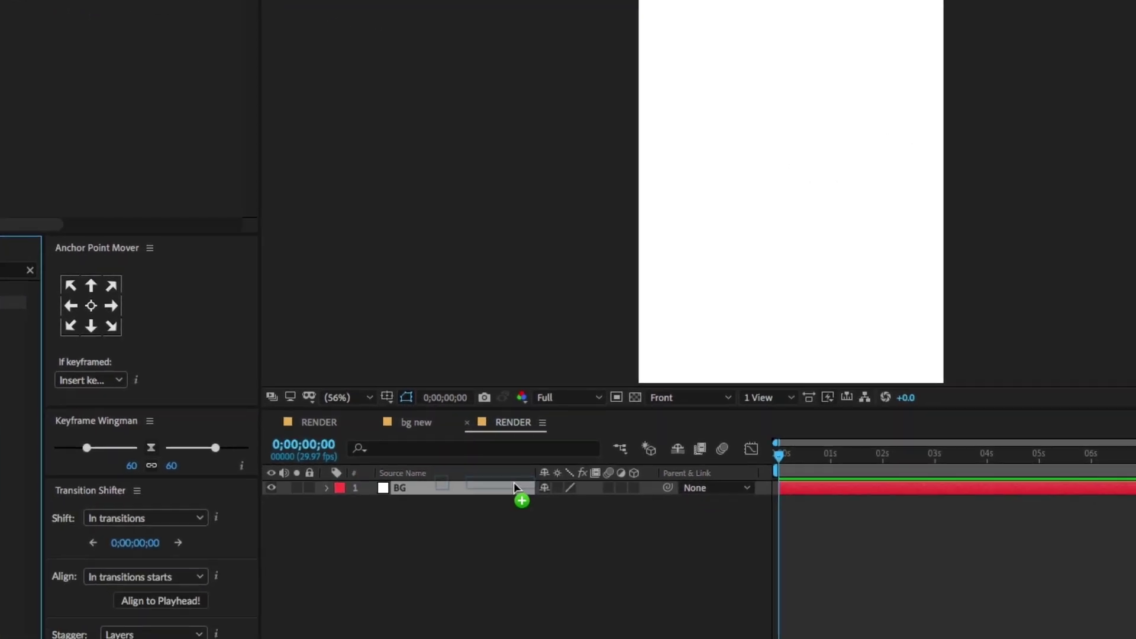
{"action": "left_click_drag", "start_coordinate": [513, 481], "coordinate": [515, 485]}
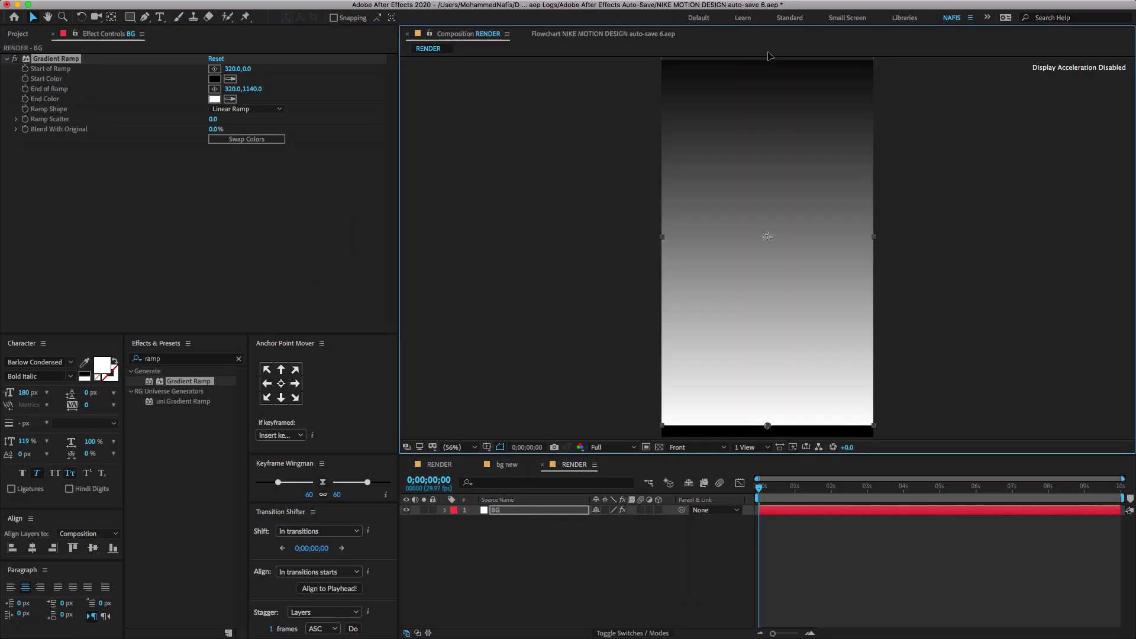
Set the gradient's end color to red and move its start point above the frame to about 304, -172.
{"action": "scroll", "coordinate": [764, 161], "scroll_direction": "down", "scroll_amount": 1}
{"action": "scroll", "coordinate": [764, 162], "scroll_direction": "down", "scroll_amount": 2}
{"action": "left_click_drag", "start_coordinate": [769, 165], "coordinate": [768, 152]}
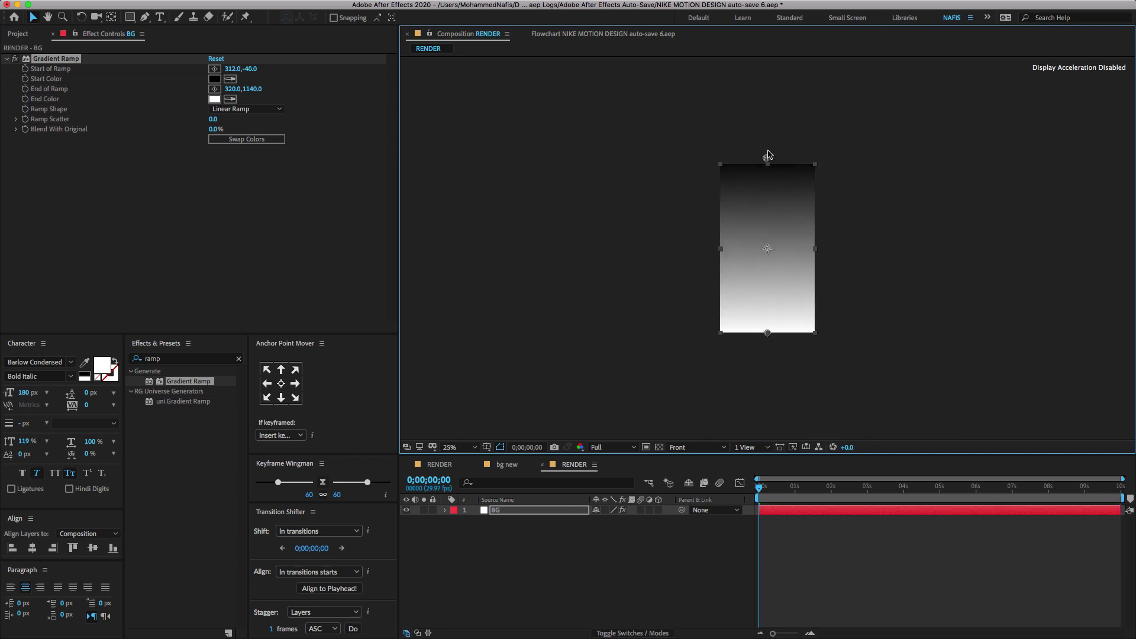
{"action": "left_click", "coordinate": [214, 99]}
{"action": "left_click_drag", "start_coordinate": [226, 184], "coordinate": [229, 158]}
{"action": "left_click", "coordinate": [339, 152]}
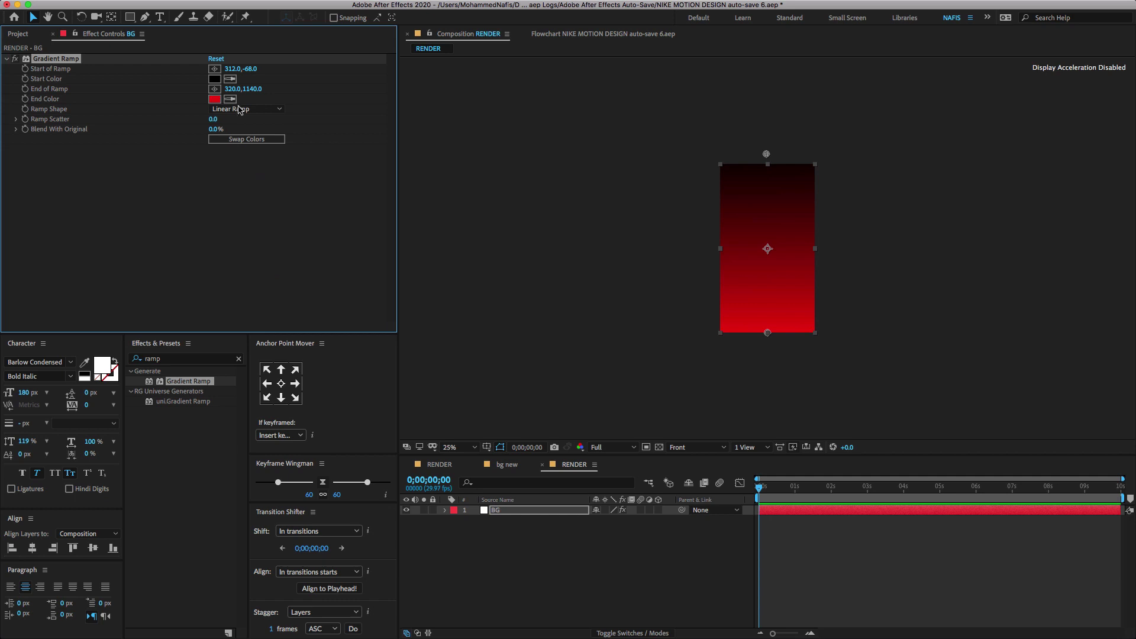
{"action": "left_click_drag", "start_coordinate": [767, 155], "coordinate": [765, 141]}
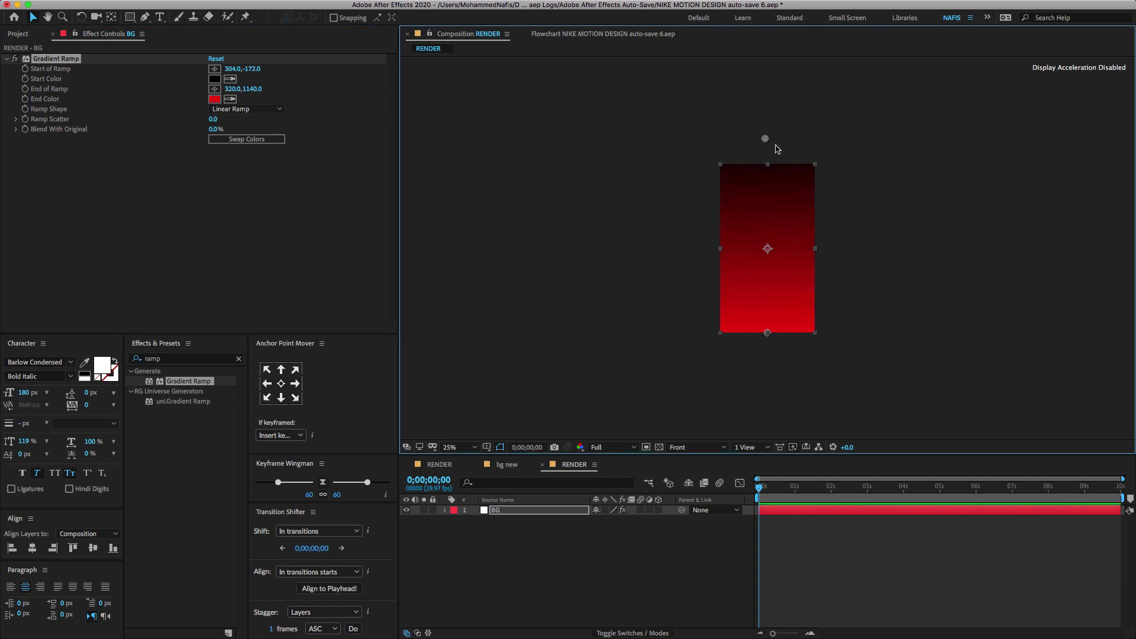
Move the BG layer straight down until its upper edge sits below the middle of the frame.
{"action": "left_click", "coordinate": [528, 510]}
{"action": "key", "text": "shift+Down"}
{"action": "key", "text": "shift+Down"}
{"action": "key", "text": "shift+Down"}
{"action": "key", "text": "shift+Down"}
{"action": "key", "text": "shift+Down"}
{"action": "key", "text": "shift+Down"}
{"action": "key", "text": "shift+Down"}
{"action": "key", "text": "shift+Down"}
{"action": "key", "text": "shift+Down"}
{"action": "key", "text": "shift+Down"}
{"action": "key", "text": "shift+Down"}
{"action": "key", "text": "shift+Down"}
{"action": "key", "text": "shift+Down"}
{"action": "key", "text": "shift+Down"}
{"action": "key", "text": "shift+Down"}
{"action": "key", "text": "shift+Down"}
{"action": "key", "text": "shift+Down"}
{"action": "key", "text": "shift+Down"}
{"action": "key", "text": "shift+Down"}
{"action": "key", "text": "shift+Down"}
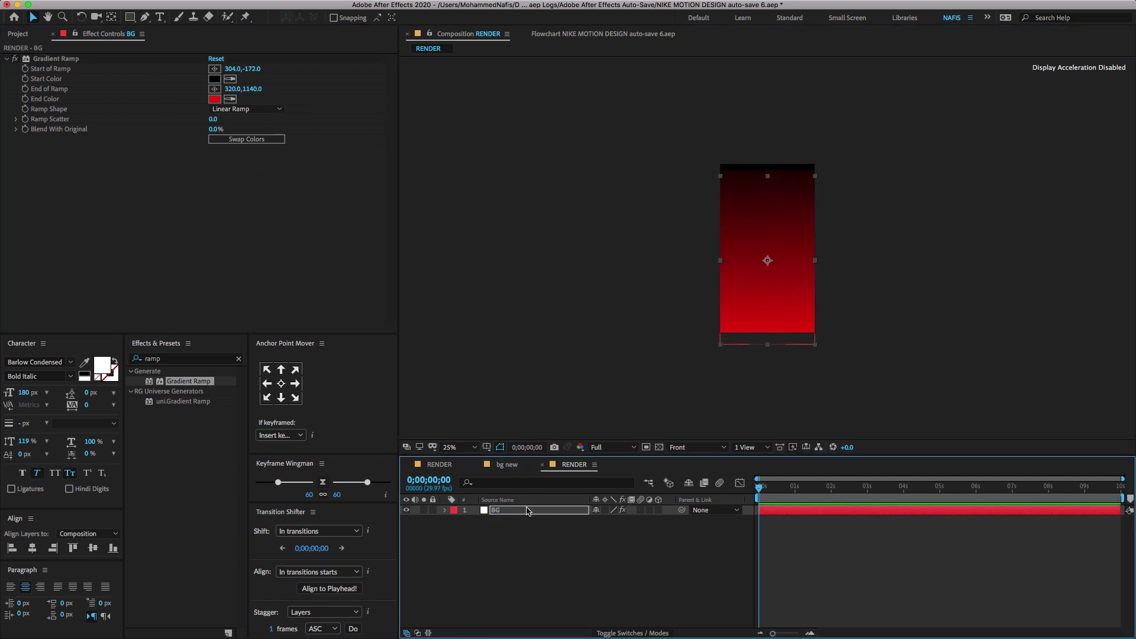
{"action": "key", "text": "shift+Down"}
{"action": "key", "text": "shift+Down"}
{"action": "key", "text": "shift+Down"}
{"action": "key", "text": "shift+Down"}
{"action": "key", "text": "shift+Down"}
{"action": "key", "text": "shift+Down"}
{"action": "key", "text": "shift+Down"}
{"action": "key", "text": "shift+Down"}
{"action": "key", "text": "shift+Down"}
{"action": "key", "text": "shift+Down"}
{"action": "key", "text": "shift+Down"}
{"action": "key", "text": "shift+Down"}
{"action": "key", "text": "shift+Down"}
{"action": "key", "text": "shift+Down"}
{"action": "key", "text": "shift+Down"}
{"action": "key", "text": "shift+Down"}
{"action": "key", "text": "shift+Down"}
{"action": "key", "text": "shift+Down"}
{"action": "key", "text": "shift+Down"}
{"action": "key", "text": "shift+Down"}
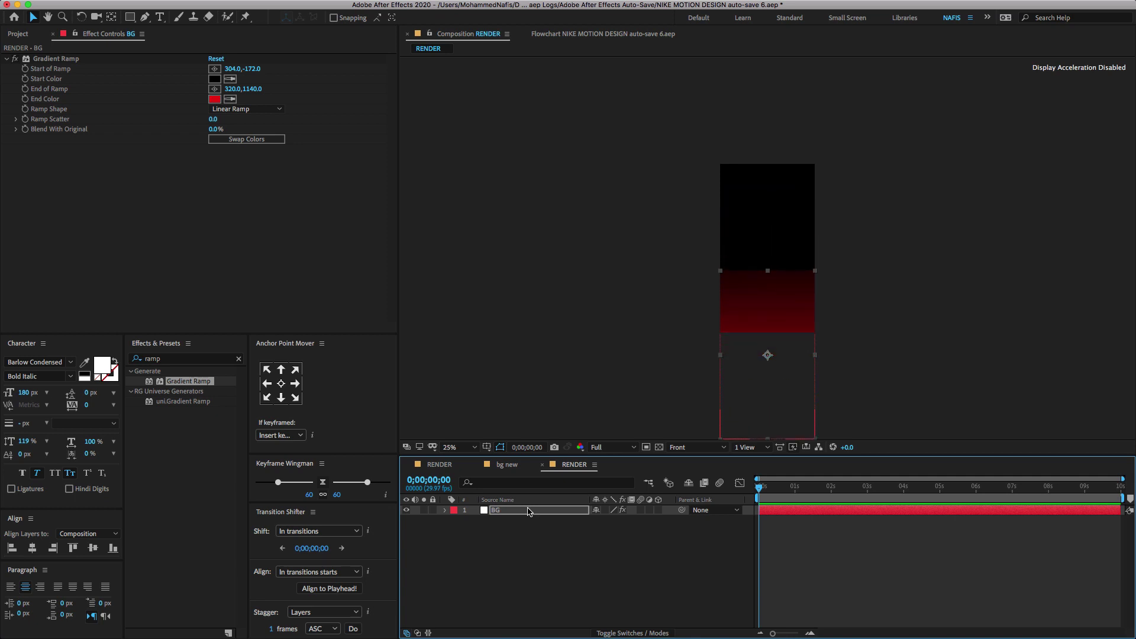
Move the BG gradient's end point up to about 320, 776.
{"action": "left_click_drag", "start_coordinate": [834, 387], "coordinate": [827, 326]}
{"action": "left_click", "coordinate": [73, 61]}
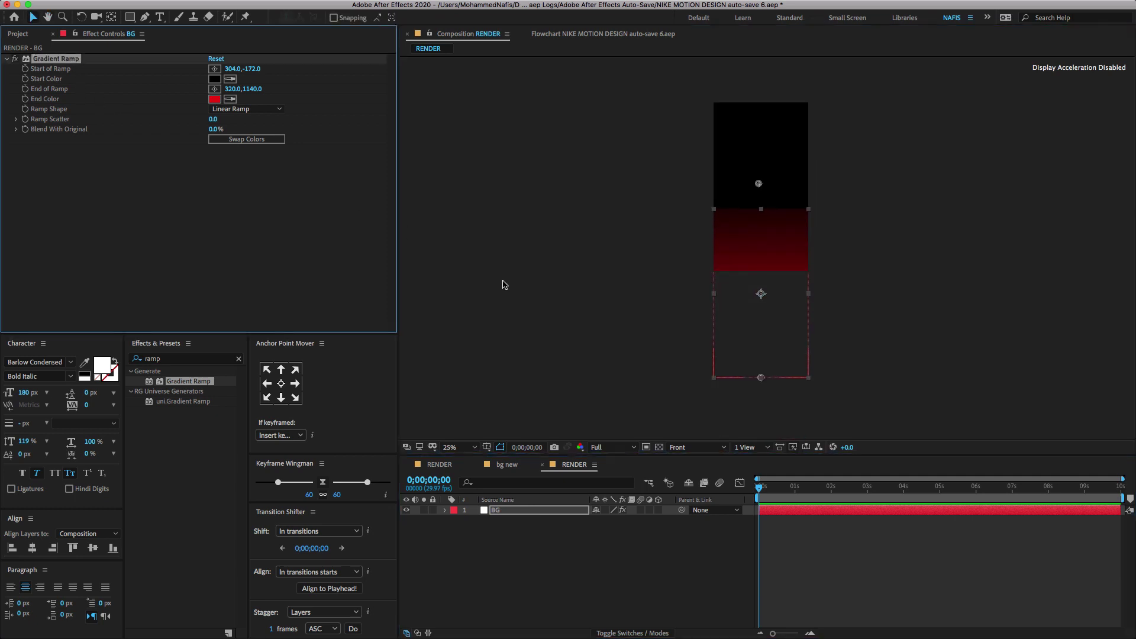
{"action": "left_click_drag", "start_coordinate": [761, 379], "coordinate": [762, 327]}
Duplicate the BG layer and move the copy straight up until its lower edge meets the original's upper edge.
{"action": "left_click", "coordinate": [541, 511]}
{"action": "key", "text": "ctrl+d"}
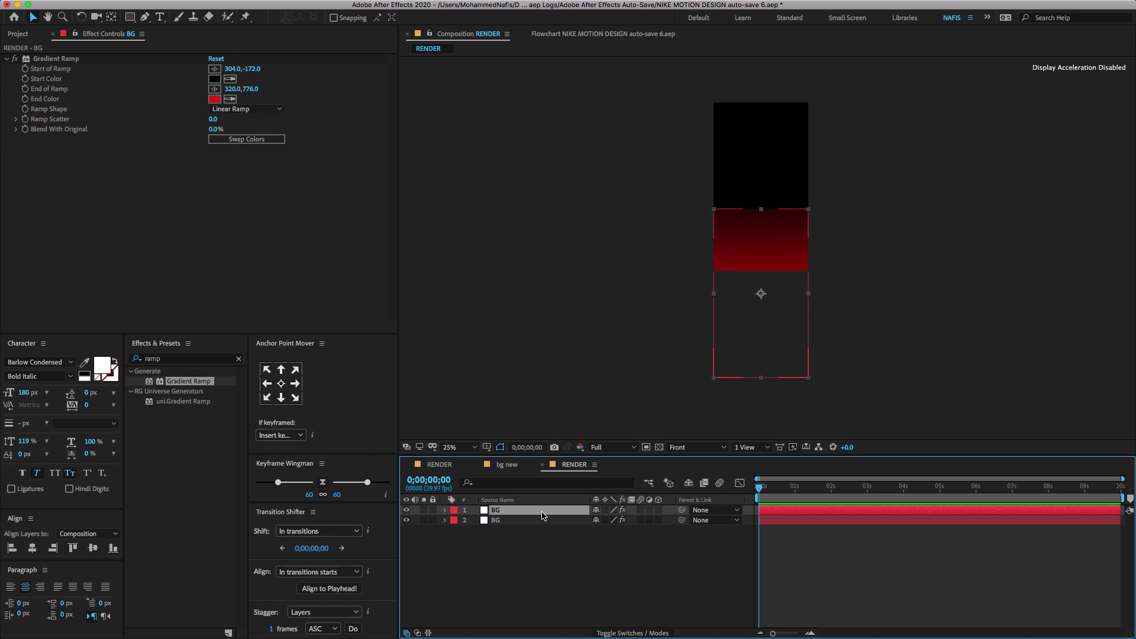
{"action": "key", "text": "shift+Up"}
{"action": "key", "text": "shift+Up"}
{"action": "key", "text": "shift+Up"}
{"action": "key", "text": "shift+Up"}
{"action": "key", "text": "shift+Up"}
{"action": "key", "text": "shift+Up"}
{"action": "key", "text": "shift+Up"}
{"action": "key", "text": "shift+Up"}
{"action": "key", "text": "shift+Up"}
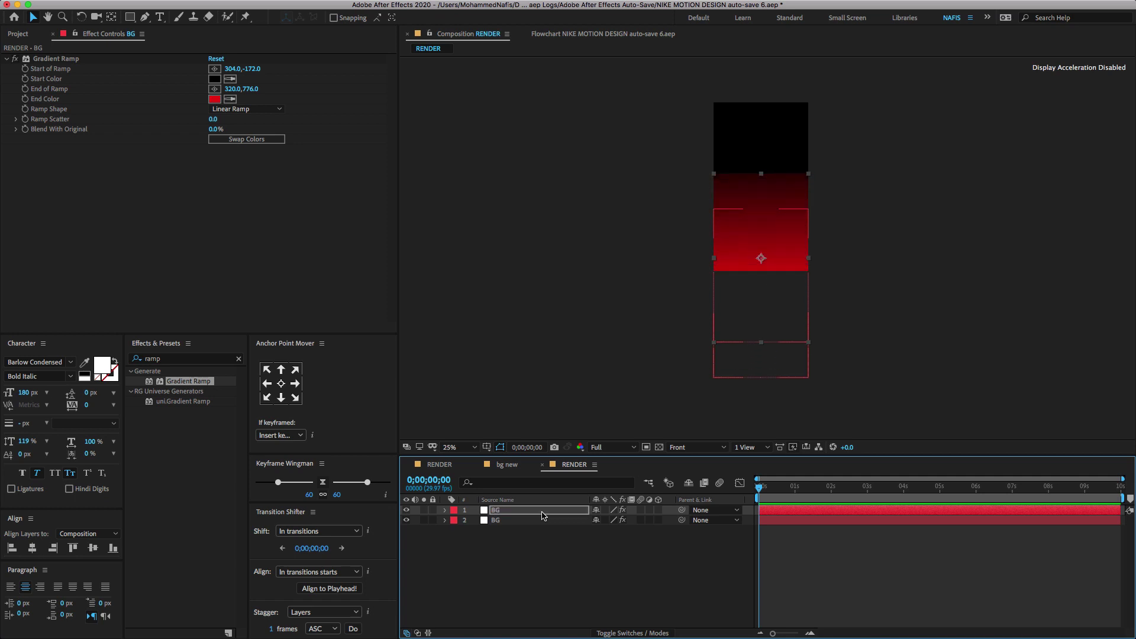
{"action": "key", "text": "shift+Up"}
{"action": "key", "text": "shift+Up"}
{"action": "key", "text": "shift+Up"}
{"action": "key", "text": "shift+Up"}
{"action": "key", "text": "shift+Up"}
{"action": "key", "text": "shift+Up"}
{"action": "key", "text": "shift+Up"}
{"action": "key", "text": "shift+Up"}
{"action": "key", "text": "shift+Up"}
{"action": "key", "text": "shift+Up"}
{"action": "key", "text": "shift+Up"}
{"action": "key", "text": "shift+Up"}
{"action": "key", "text": "shift+Up"}
{"action": "key", "text": "shift+Up"}
{"action": "key", "text": "shift+Up"}
{"action": "key", "text": "shift+Up"}
{"action": "key", "text": "shift+Up"}
{"action": "key", "text": "shift+Up"}
{"action": "key", "text": "shift+Up"}
{"action": "key", "text": "shift+Up"}
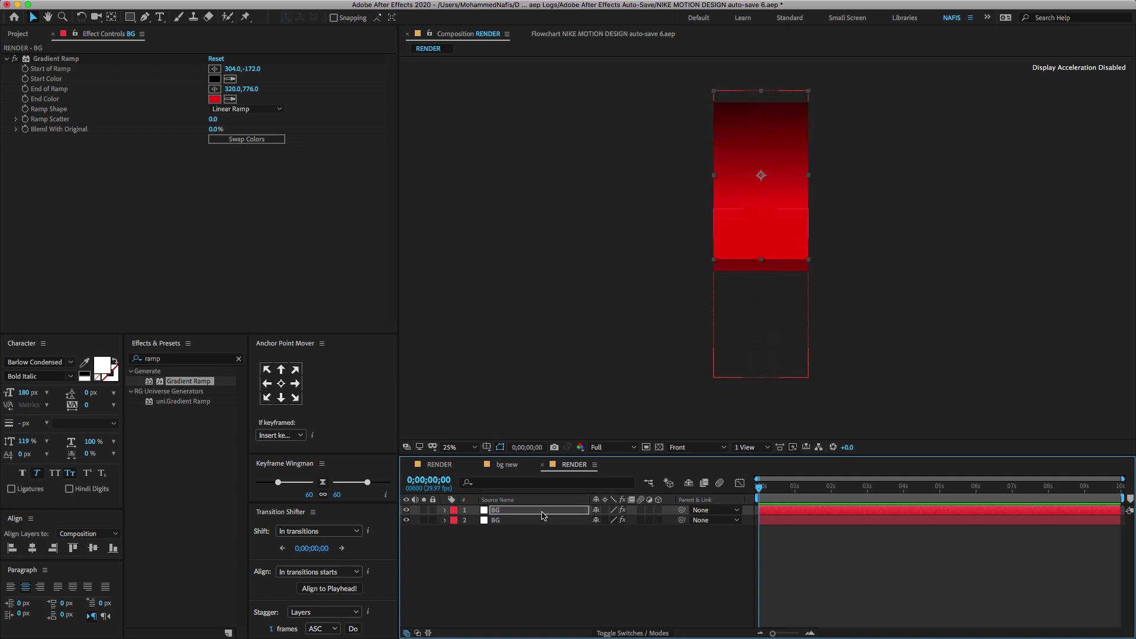
{"action": "key", "text": "shift+Up"}
{"action": "key", "text": "shift+Up"}
{"action": "key", "text": "shift+Up"}
{"action": "key", "text": "shift+Up"}
{"action": "key", "text": "shift+Up"}
{"action": "key", "text": "shift+Up"}
{"action": "key", "text": "shift+Up"}
{"action": "key", "text": "shift+Up"}
{"action": "key", "text": "shift+Up"}
{"action": "key", "text": "shift+Up"}
Reverse the upper BG copy's gradient by moving its start point below the layer to about 332, 1276.
{"action": "key", "text": "h"}
{"action": "left_click_drag", "start_coordinate": [831, 183], "coordinate": [817, 252]}
{"action": "left_click", "coordinate": [76, 59]}
{"action": "left_click_drag", "start_coordinate": [745, 88], "coordinate": [790, 228]}
{"action": "scroll", "coordinate": [766, 279], "scroll_direction": "up", "scroll_amount": 1}
{"action": "key", "text": "space"}
{"action": "left_click", "coordinate": [533, 512]}
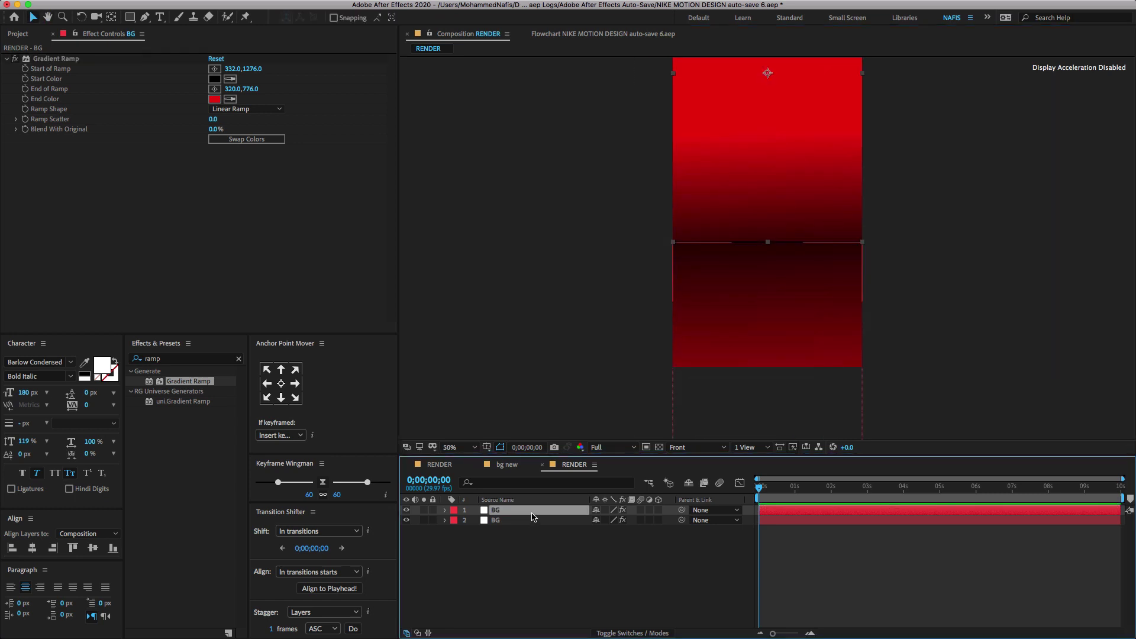
{"action": "left_click", "coordinate": [746, 287]}
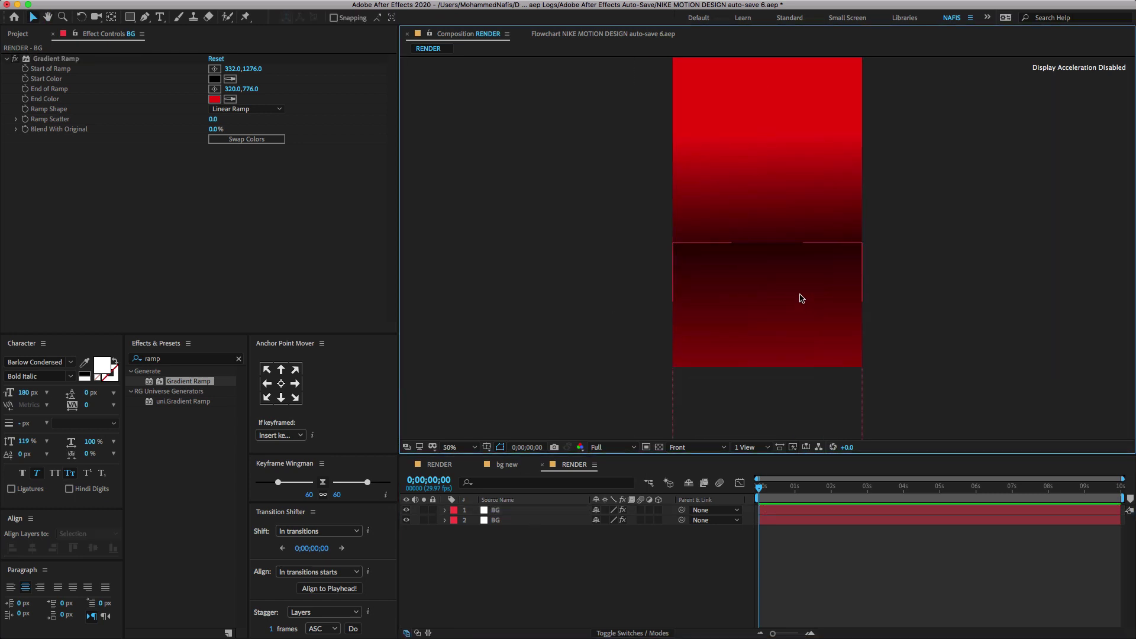
Move the upper BG layer's gradient end point up to about 324, 240 and shift its start point slightly lower.
{"action": "scroll", "coordinate": [767, 240], "scroll_direction": "down", "scroll_amount": 2}
{"action": "left_click", "coordinate": [136, 58]}
{"action": "left_click_drag", "start_coordinate": [768, 192], "coordinate": [765, 112]}
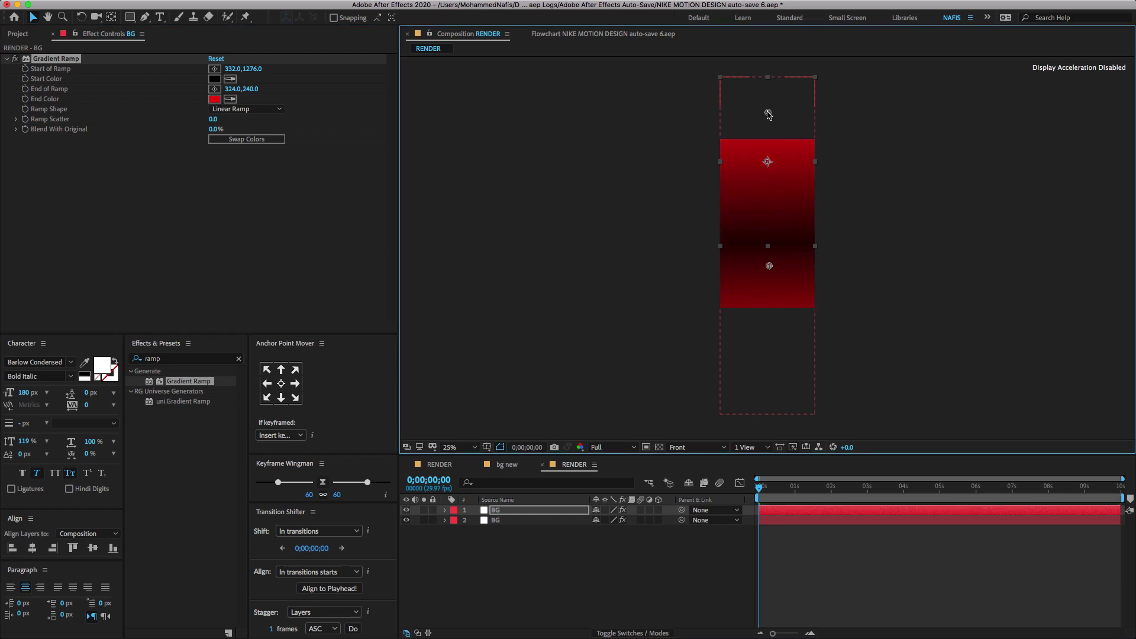
{"action": "left_click_drag", "start_coordinate": [769, 266], "coordinate": [767, 279]}
Center the lower BG layer's gradient start point horizontally at 320, -172.
{"action": "left_click", "coordinate": [558, 522]}
{"action": "left_click", "coordinate": [58, 59]}
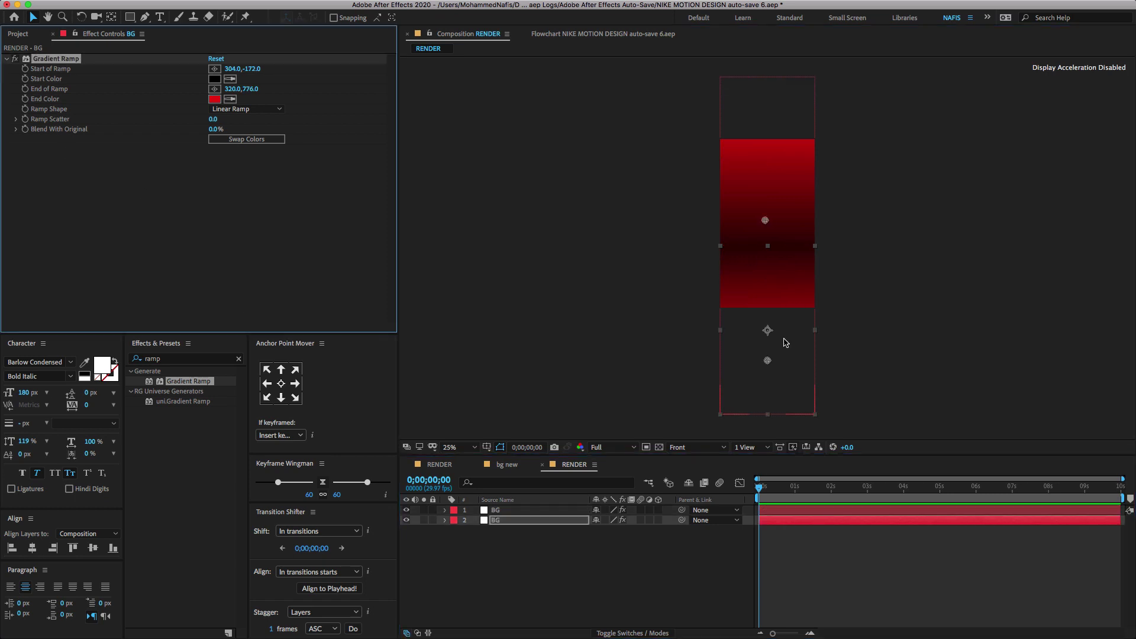
{"action": "left_click_drag", "start_coordinate": [766, 220], "coordinate": [768, 220]}
{"action": "left_click", "coordinate": [527, 548]}
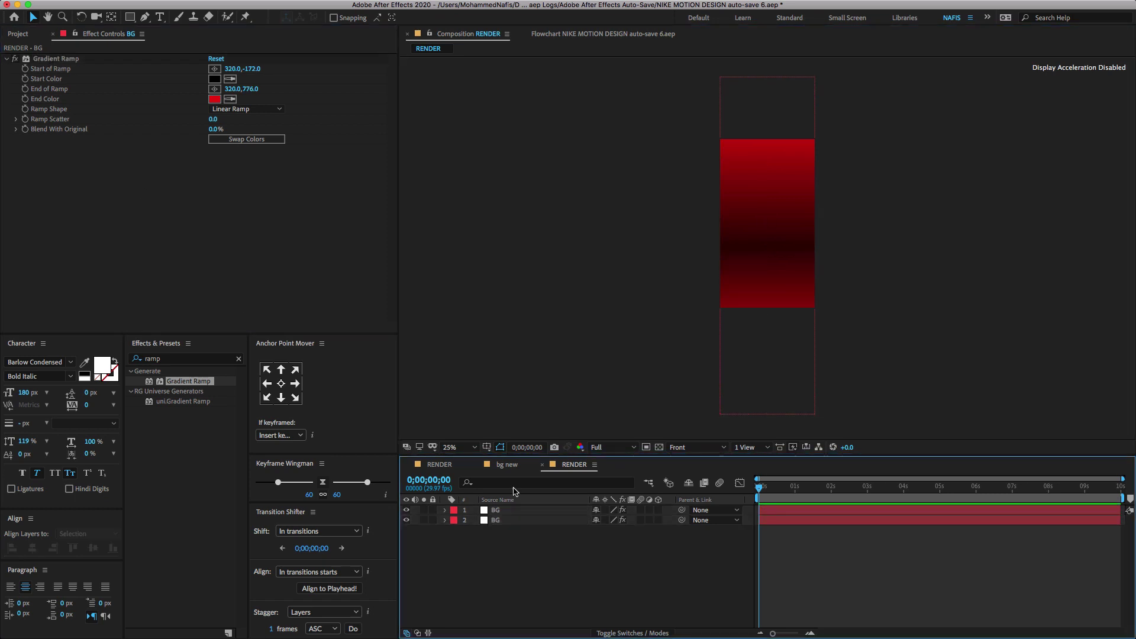
Pre-compose both BG layers of the RENDER composition into a new composition named BG.
{"action": "left_click", "coordinate": [471, 451]}
{"action": "left_click", "coordinate": [468, 237]}
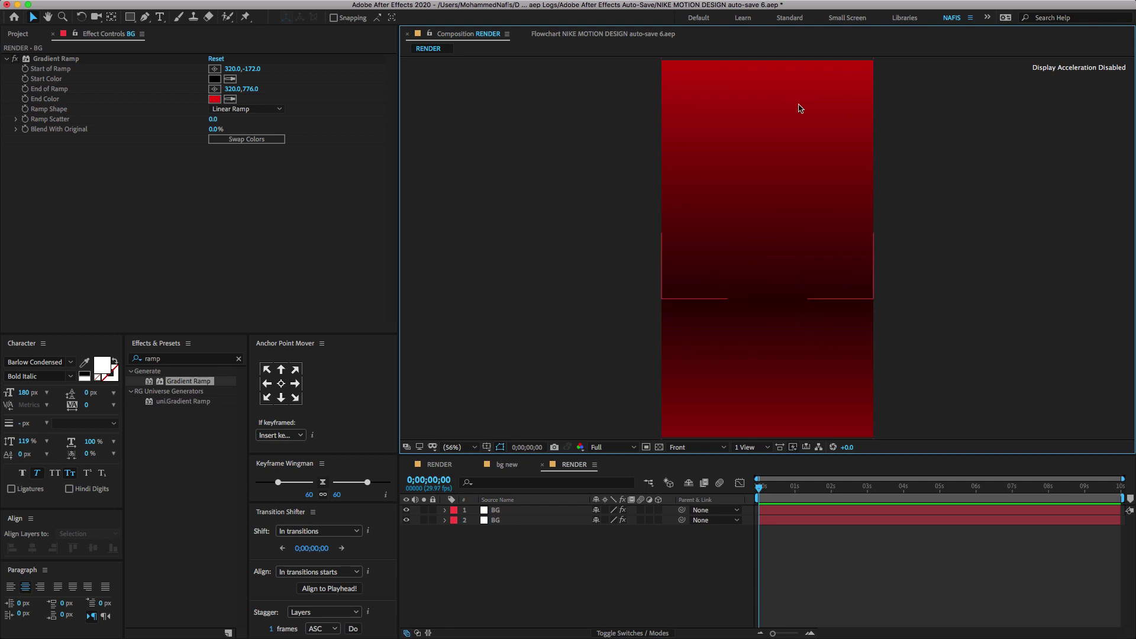
{"action": "key", "text": "comma"}
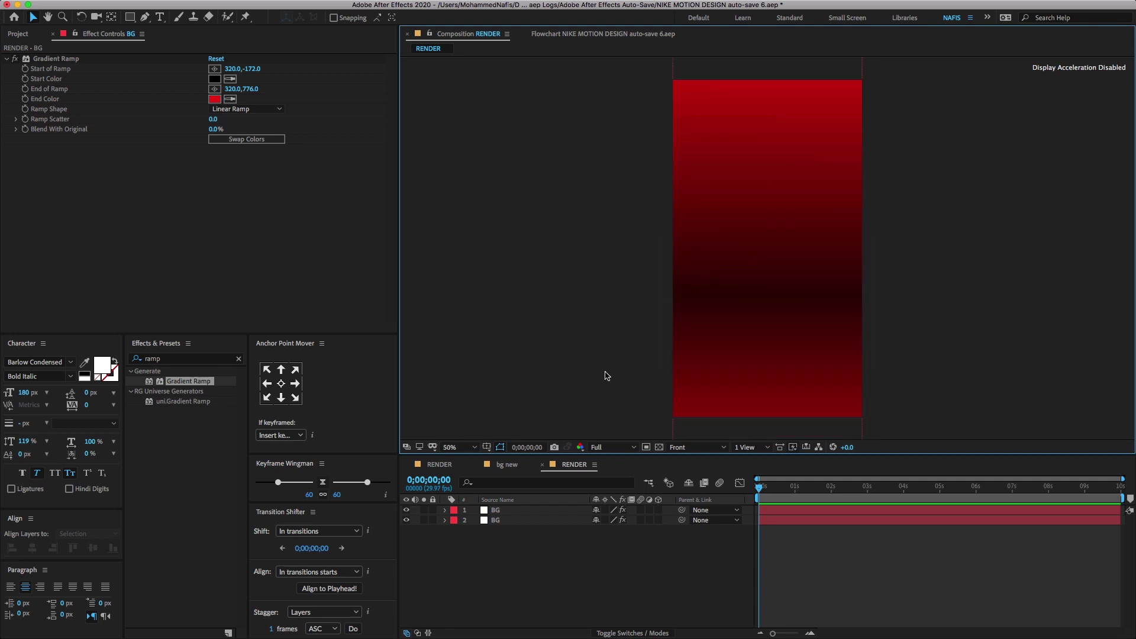
{"action": "left_click_drag", "start_coordinate": [505, 496], "coordinate": [497, 551]}
{"action": "right_click", "coordinate": [501, 550]}
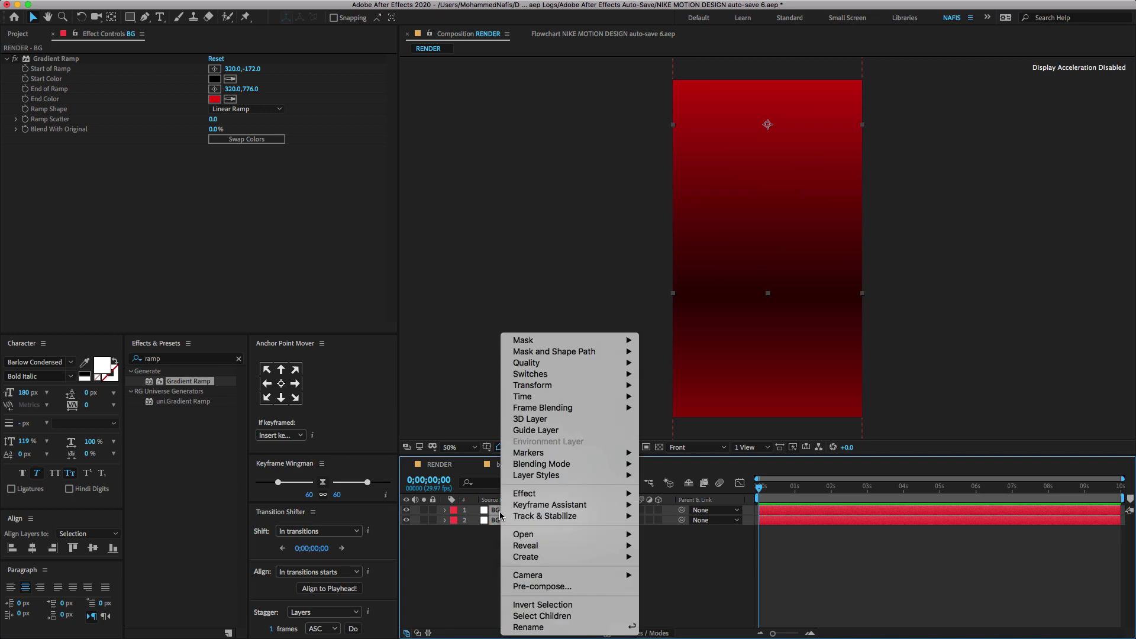
{"action": "left_click", "coordinate": [543, 586]}
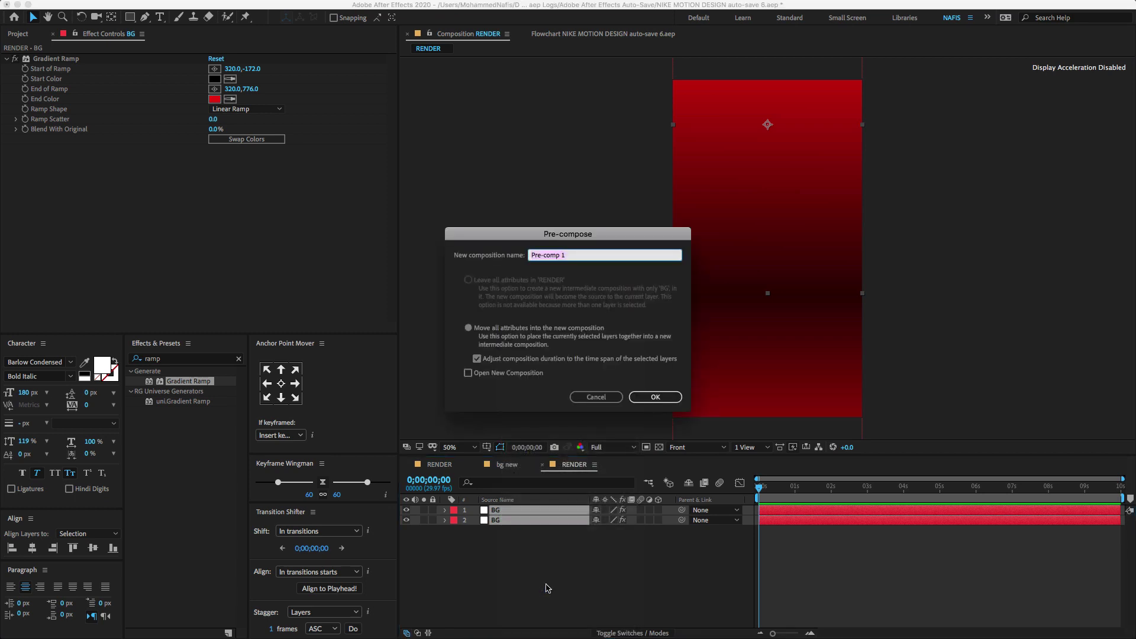
{"action": "type", "text": "BG"}
{"action": "left_click", "coordinate": [655, 397]}
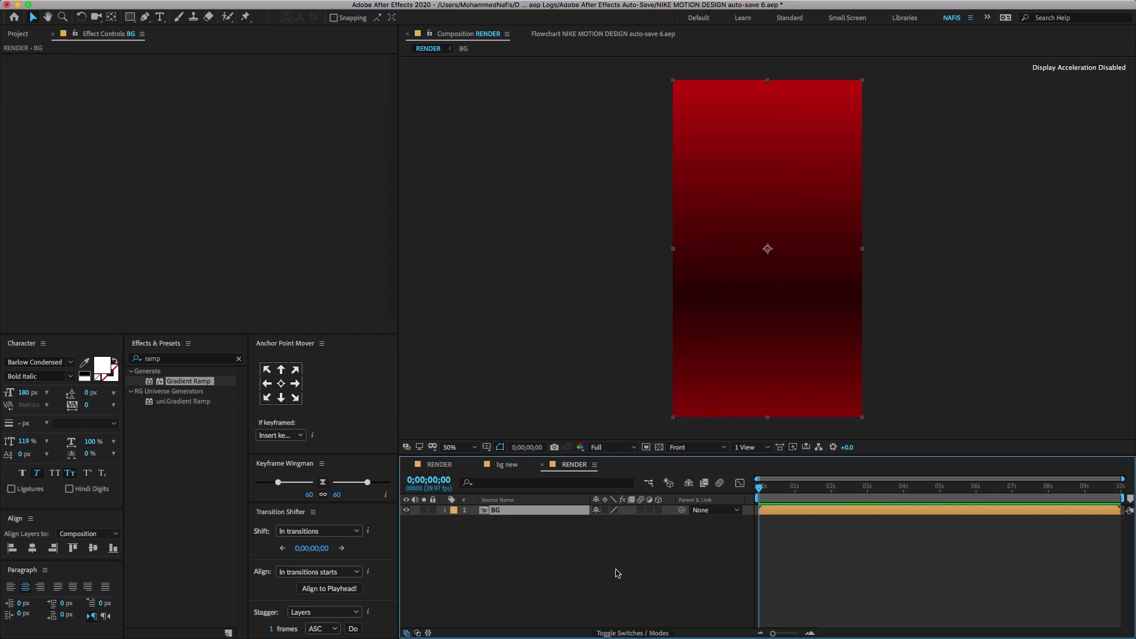
Create an 847 by 200 px composition named TEXT and place it in the TUTORIAL folder.
{"action": "left_click", "coordinate": [18, 34]}
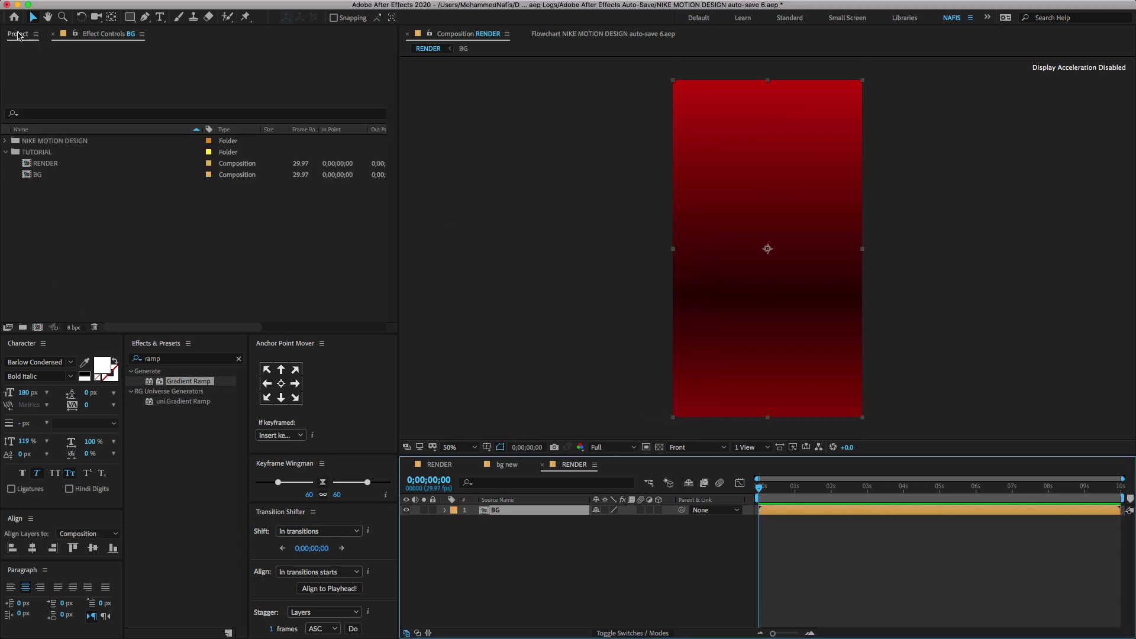
{"action": "left_click", "coordinate": [37, 327]}
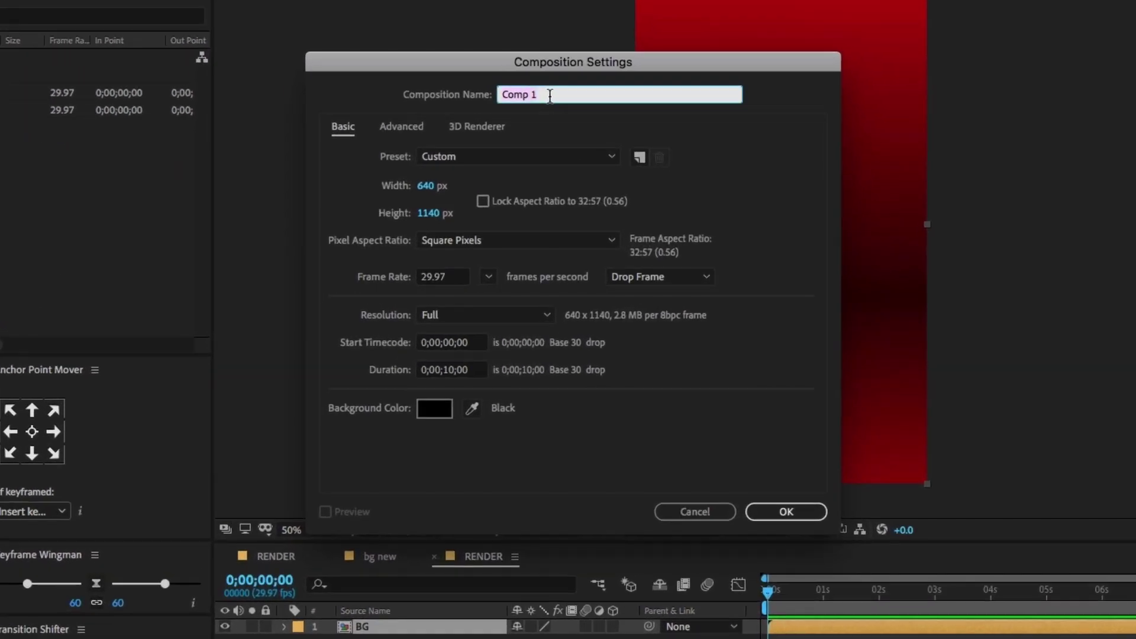
{"action": "type", "text": "TEXT"}
{"action": "left_click", "coordinate": [426, 185]}
{"action": "type", "text": "847"}
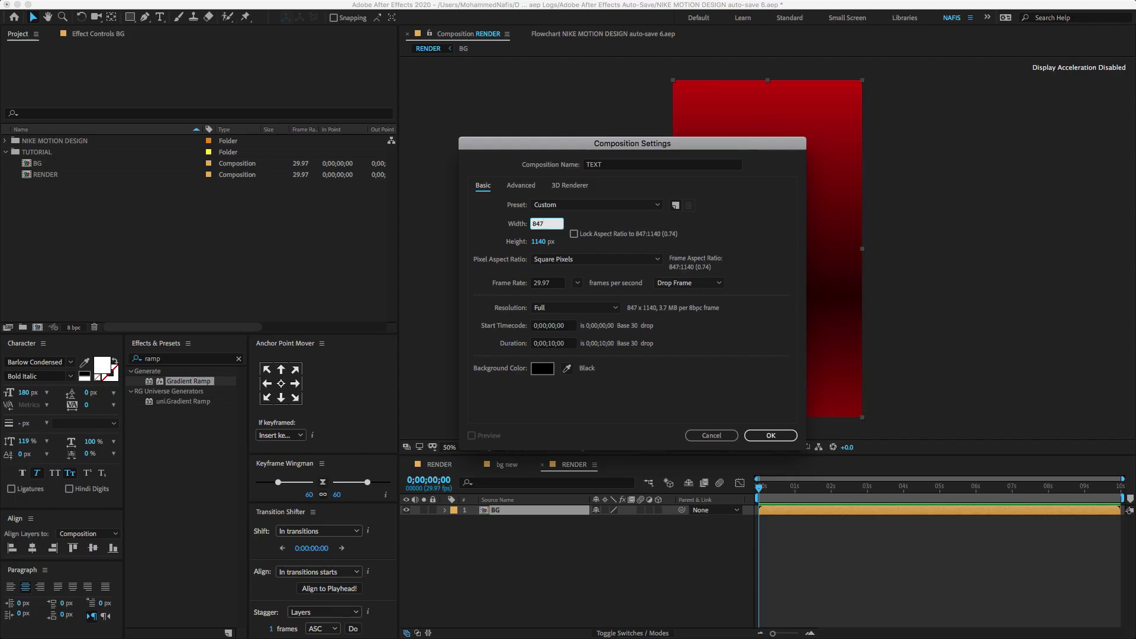
{"action": "left_click", "coordinate": [541, 241]}
{"action": "type", "text": "200"}
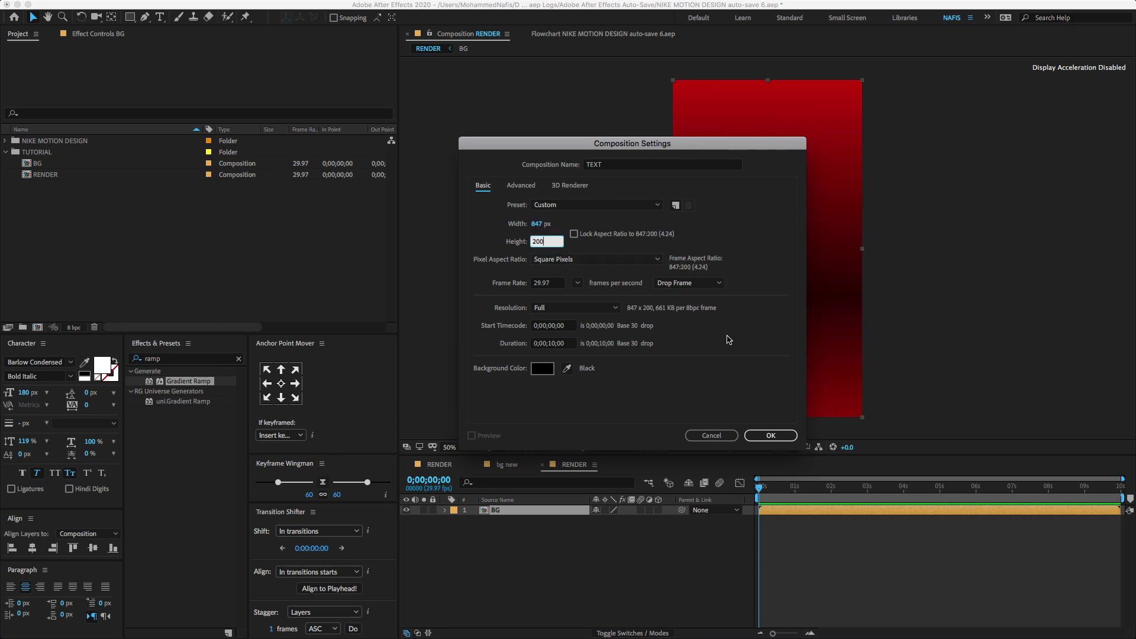
{"action": "left_click", "coordinate": [770, 436]}
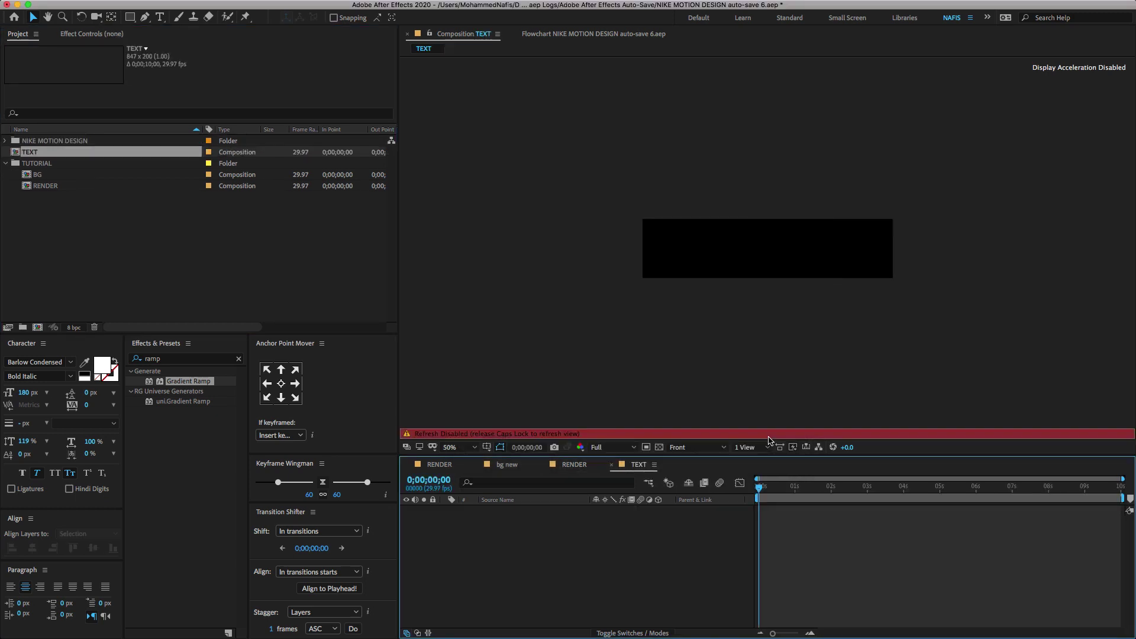
{"action": "key", "text": "Caps_Lock"}
{"action": "left_click_drag", "start_coordinate": [17, 162], "coordinate": [18, 164]}
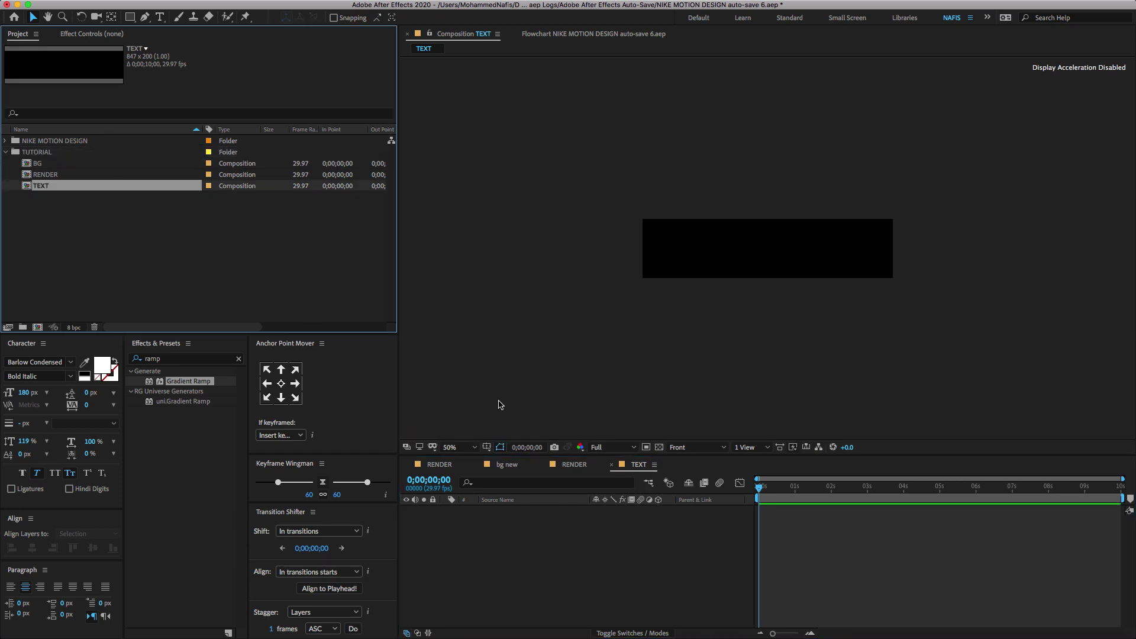
Add a text layer reading "just do it" in the TEXT composition.
{"action": "left_click", "coordinate": [160, 17]}
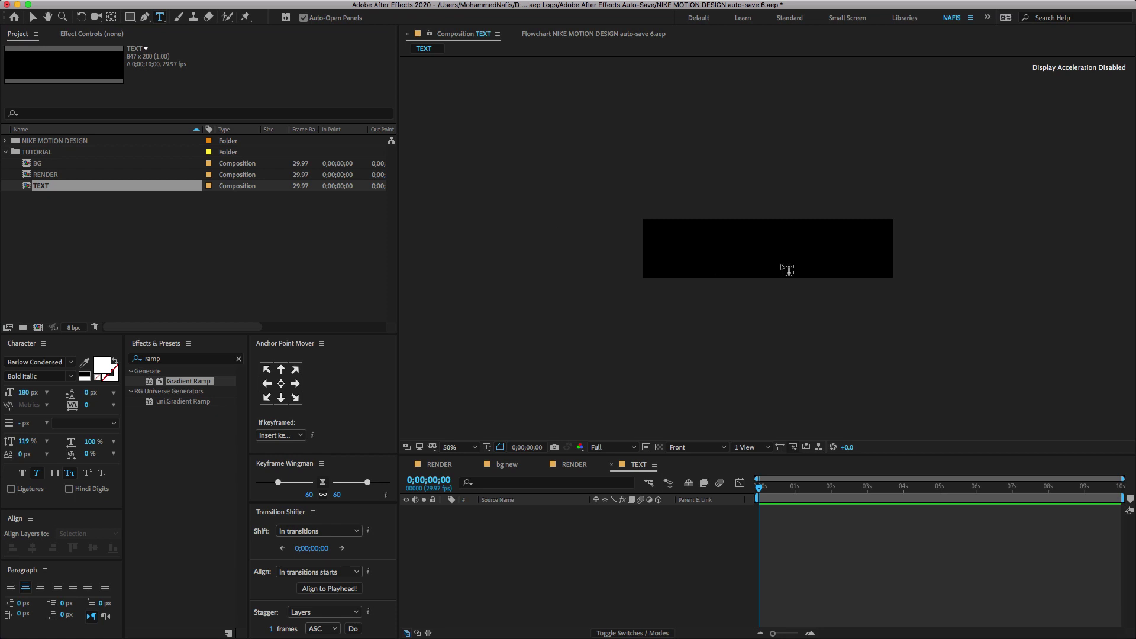
{"action": "left_click", "coordinate": [691, 256]}
{"action": "type", "text": "just"}
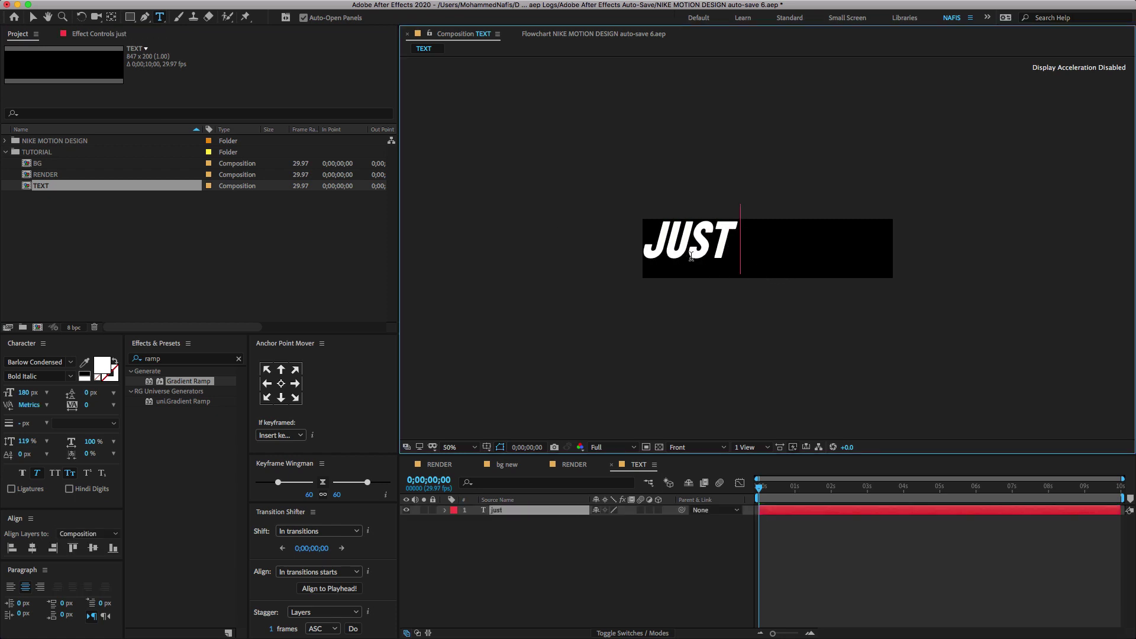
{"action": "type", "text": " do it"}
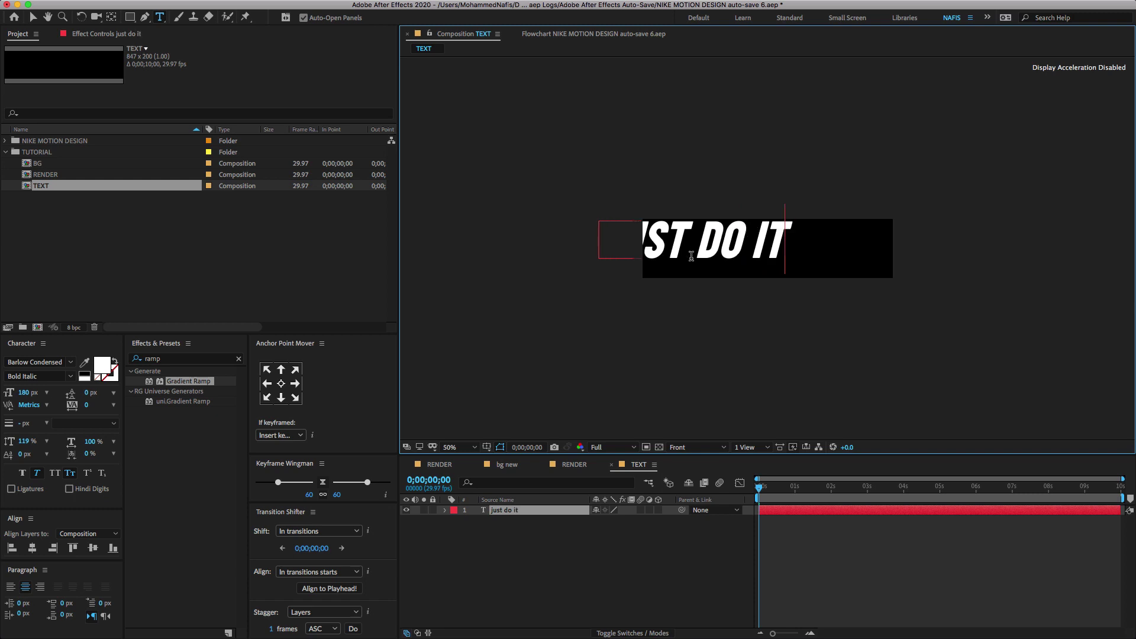
Set the whole "just do it" text to the Bold font style and turn off faux italic.
{"action": "key", "text": "super+a"}
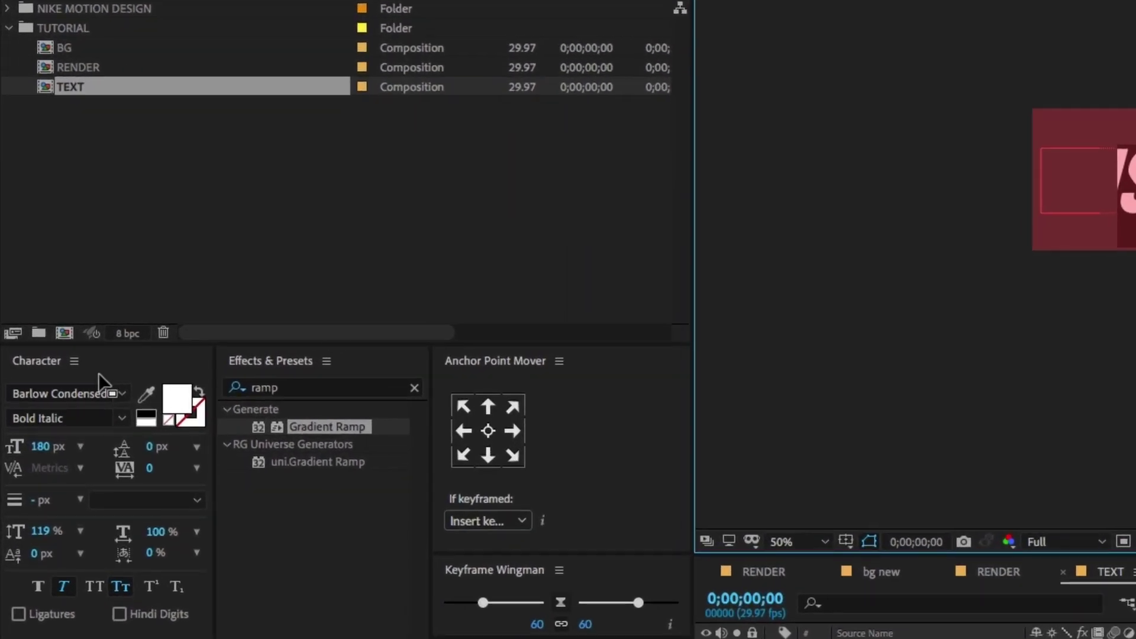
{"action": "left_click", "coordinate": [110, 418]}
{"action": "left_click", "coordinate": [39, 638]}
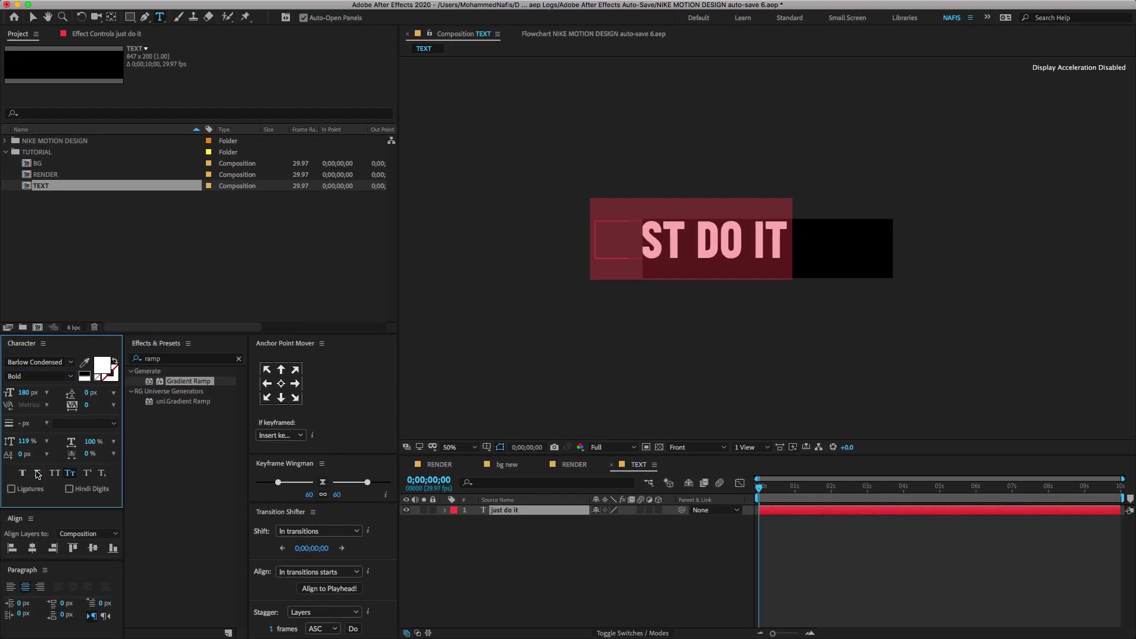
{"action": "left_click", "coordinate": [35, 17]}
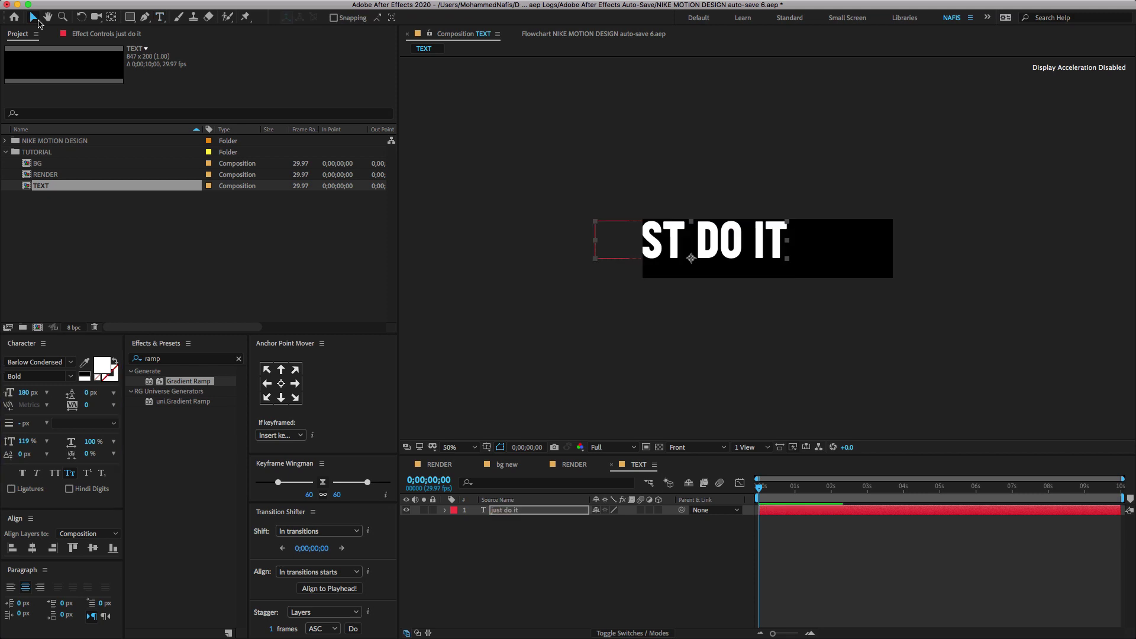
Center the text layer's anchor point and align the text to the horizontal and vertical center of the composition.
{"action": "key", "text": "super+alt+Home"}
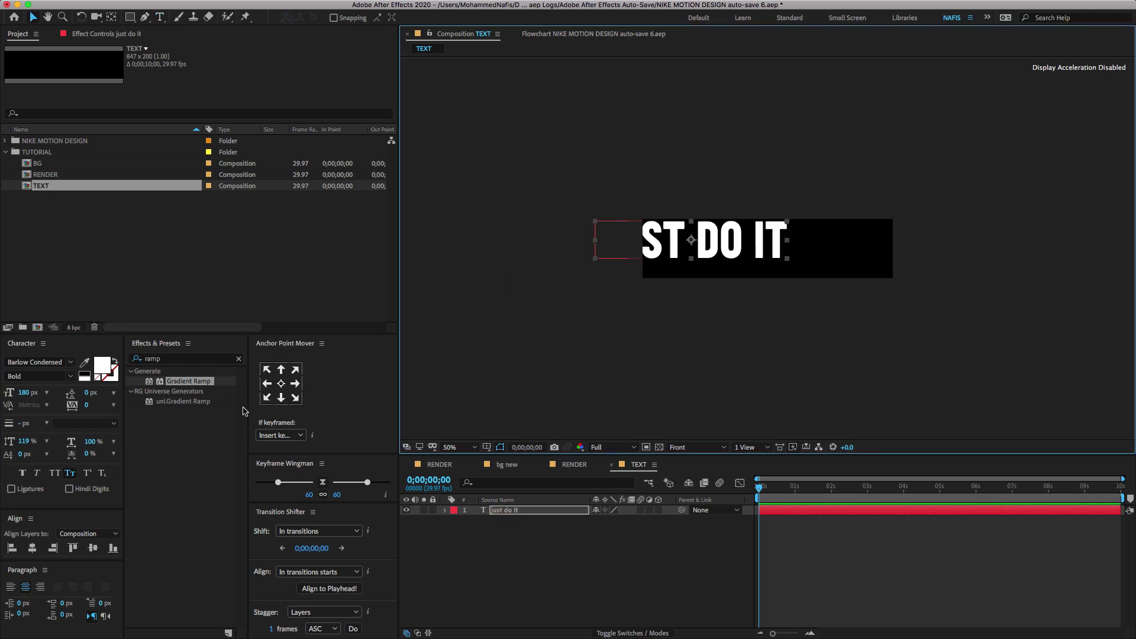
{"action": "left_click", "coordinate": [32, 549]}
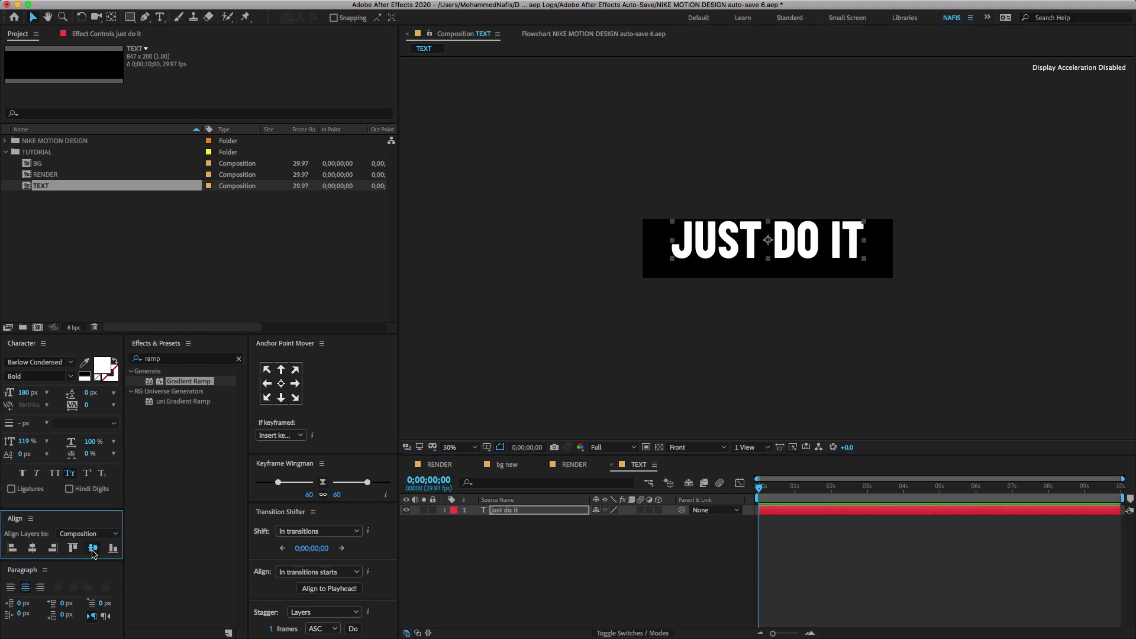
{"action": "left_click", "coordinate": [93, 549]}
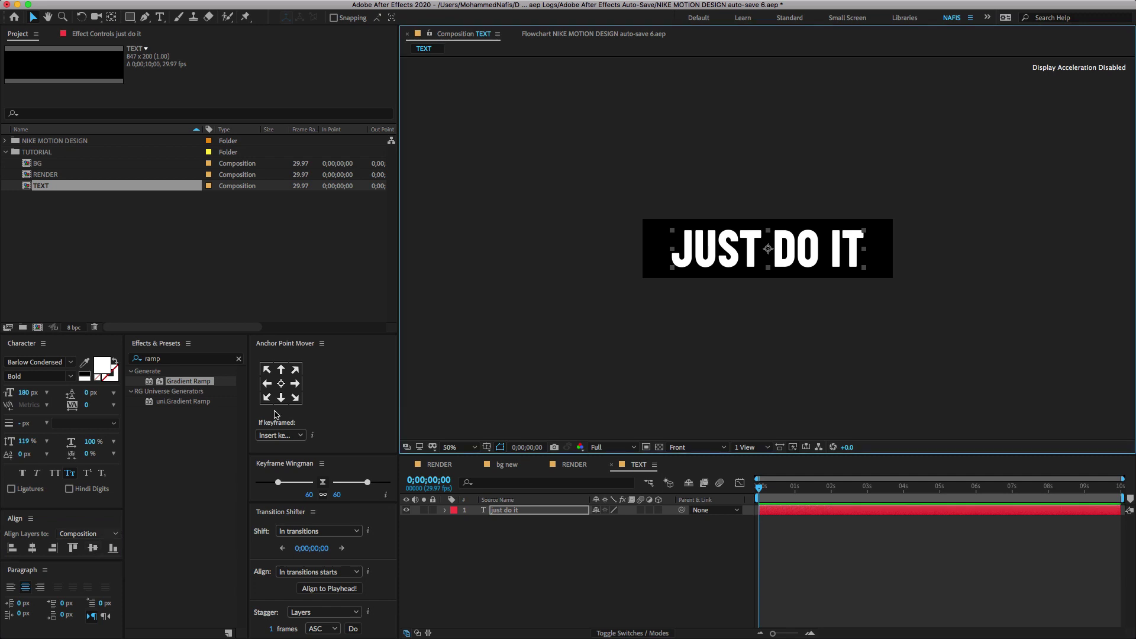
{"action": "key", "text": "super+t"}
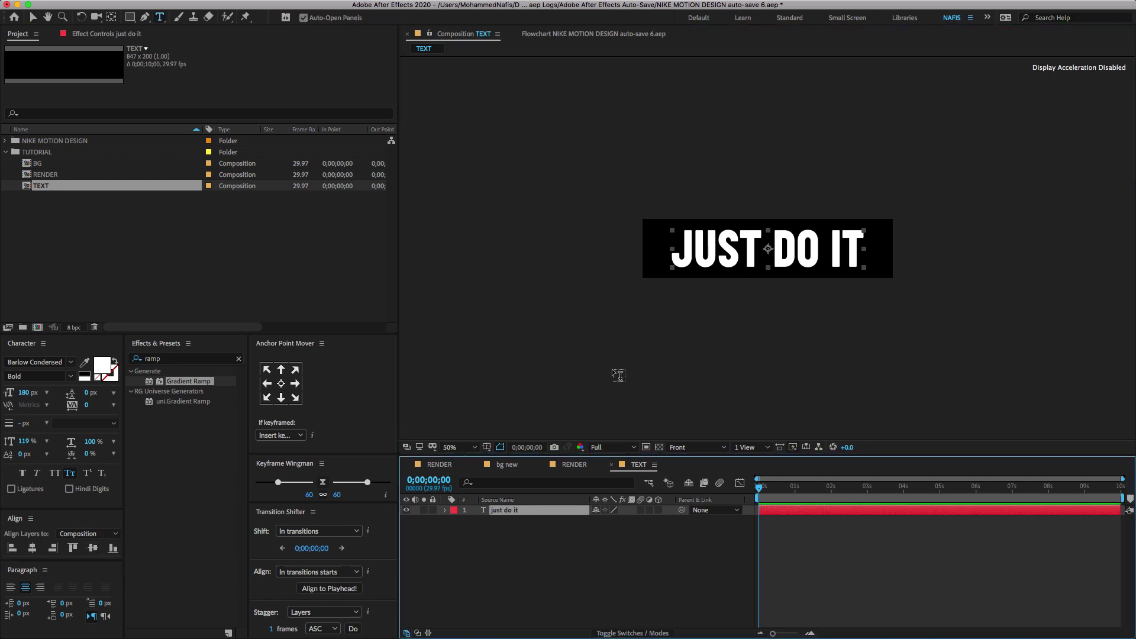
{"action": "left_click", "coordinate": [33, 17]}
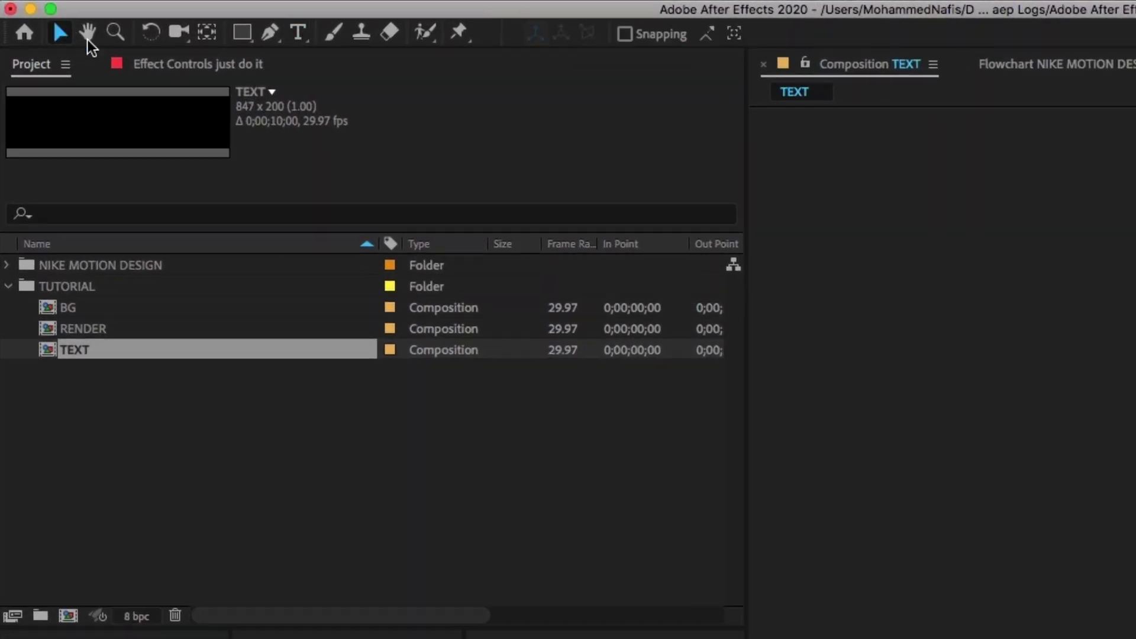
Add a white rectangle shape layer that fills the entire TEXT composition, without masking the text layer.
{"action": "left_click", "coordinate": [241, 33]}
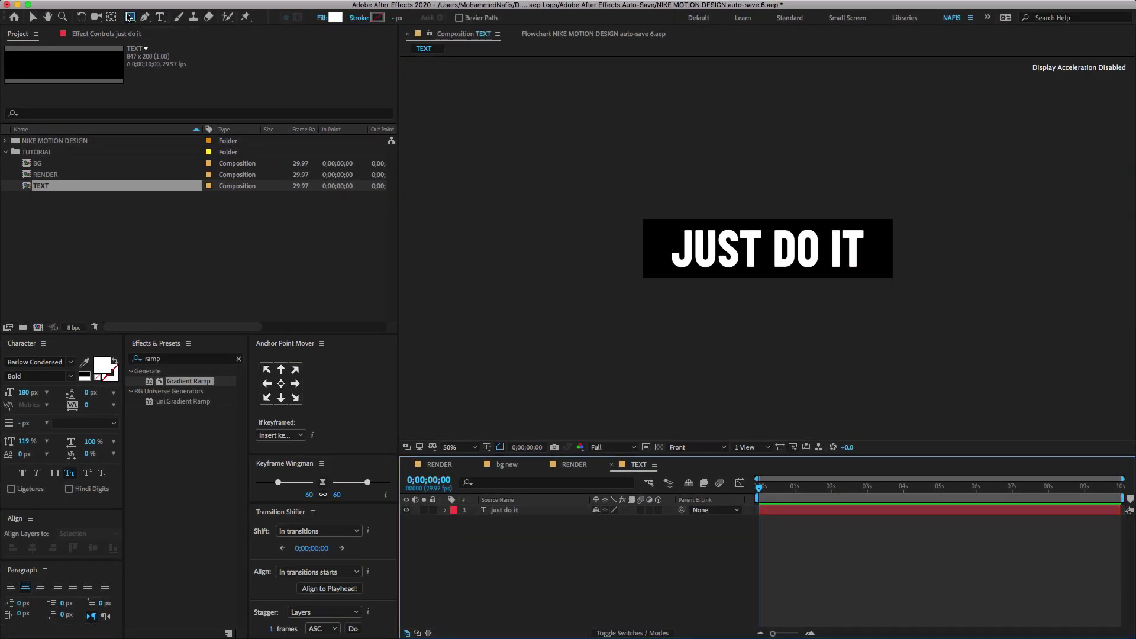
{"action": "double_click", "coordinate": [129, 17]}
{"action": "key", "text": "v"}
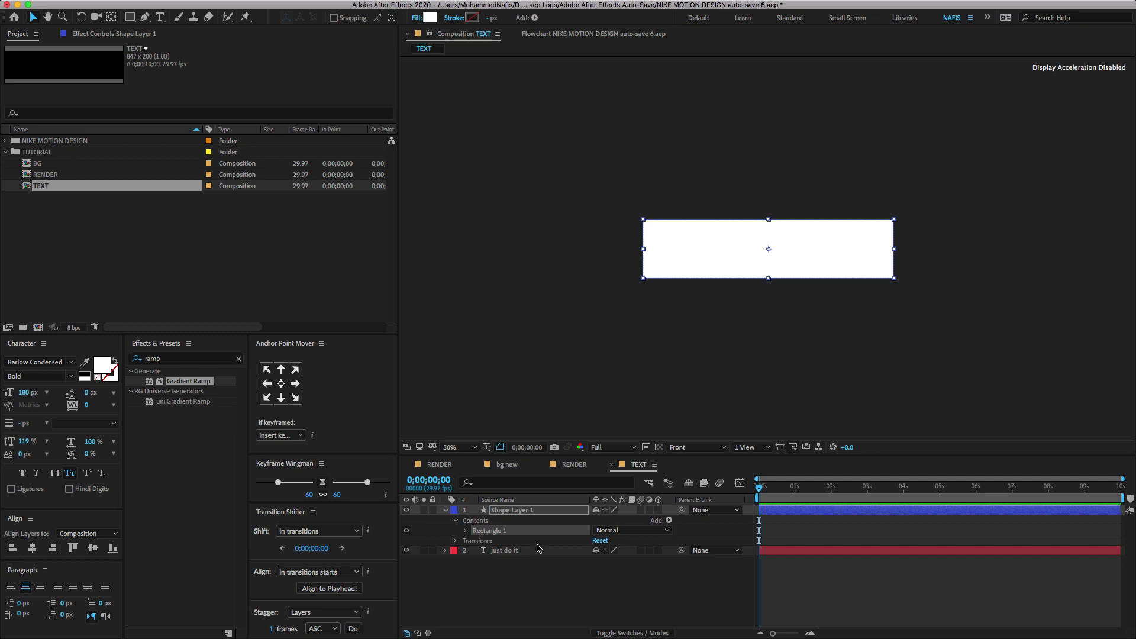
Rename the rectangle's shape layer "bg for text" and move it below the "just do it" layer.
{"action": "left_click", "coordinate": [543, 516]}
{"action": "key", "text": "Return"}
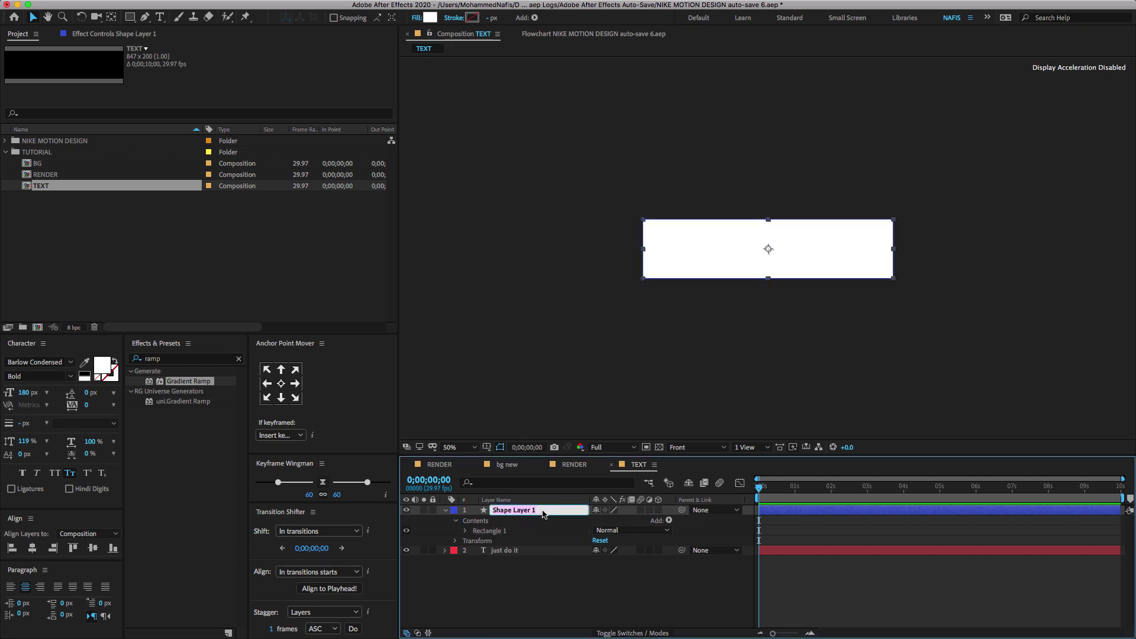
{"action": "type", "text": "bg"}
{"action": "key", "text": "Return"}
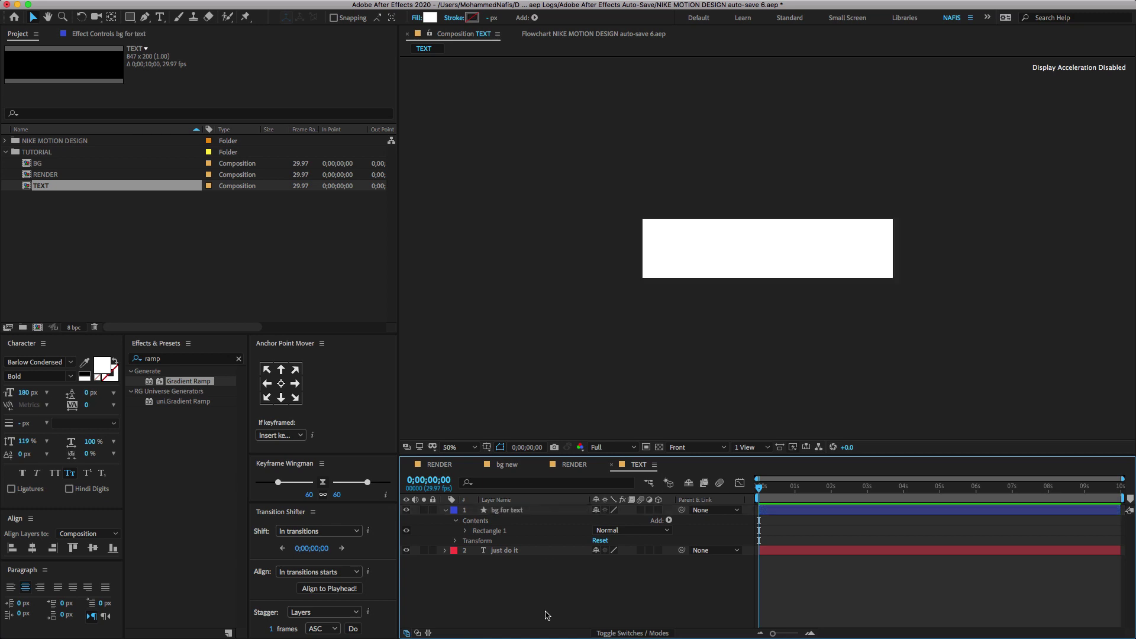
{"action": "left_click", "coordinate": [191, 72]}
{"action": "left_click_drag", "start_coordinate": [539, 513], "coordinate": [527, 577]}
Change the fill color of the whole "just do it" text from white to a strong red.
{"action": "key", "text": "super+a"}
{"action": "double_click", "coordinate": [504, 510]}
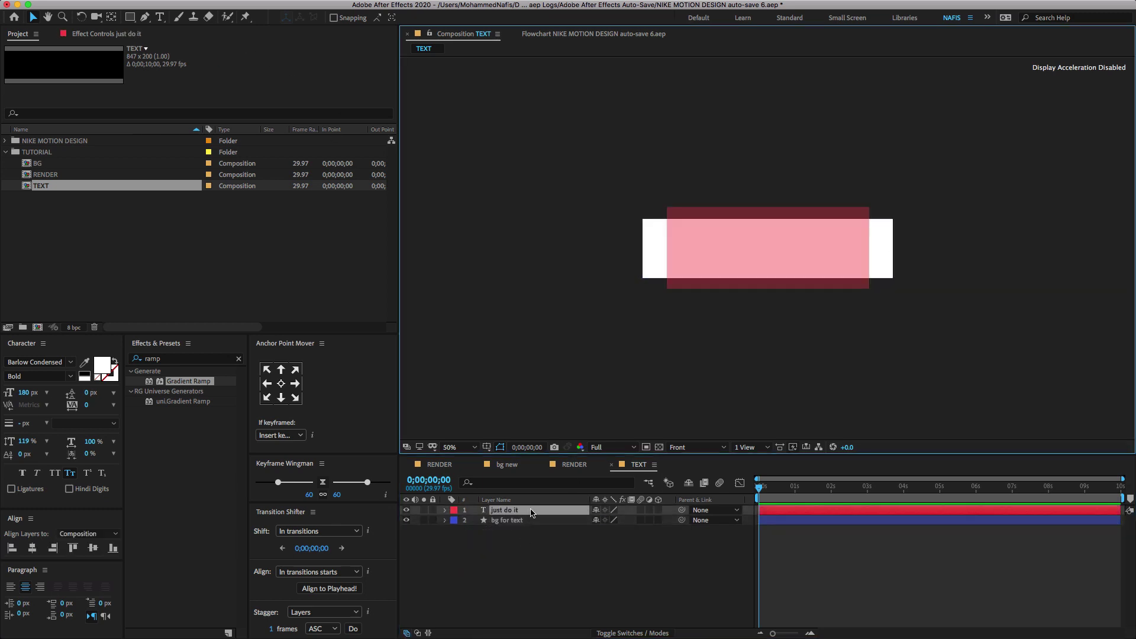
{"action": "left_click", "coordinate": [102, 365]}
{"action": "left_click_drag", "start_coordinate": [194, 194], "coordinate": [227, 166]}
{"action": "left_click", "coordinate": [325, 158]}
{"action": "left_click", "coordinate": [538, 541]}
{"action": "key", "text": "v"}
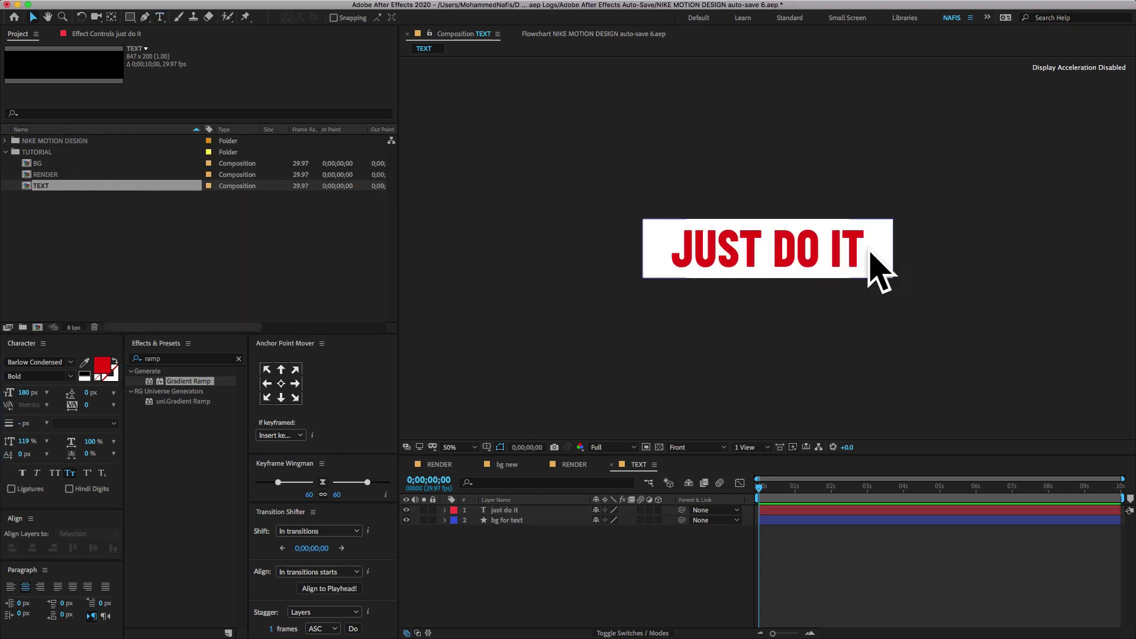
Create a 640 by 1140 px composition named TEXT ANIMATION.
{"action": "left_click", "coordinate": [37, 327]}
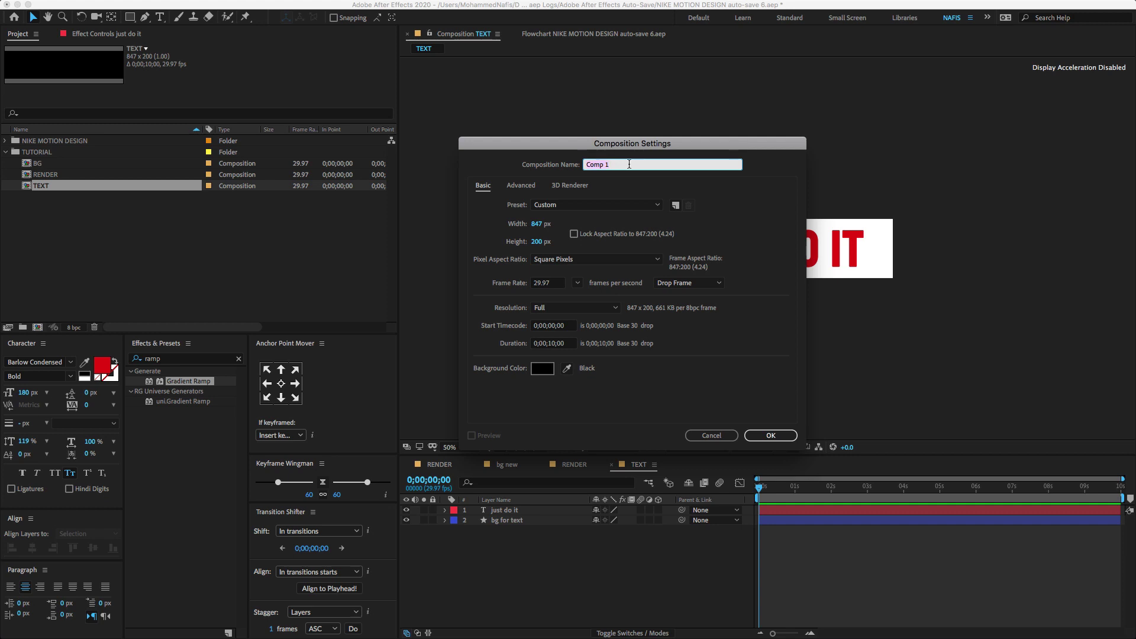
{"action": "type", "text": "TEXT ANIMATION"}
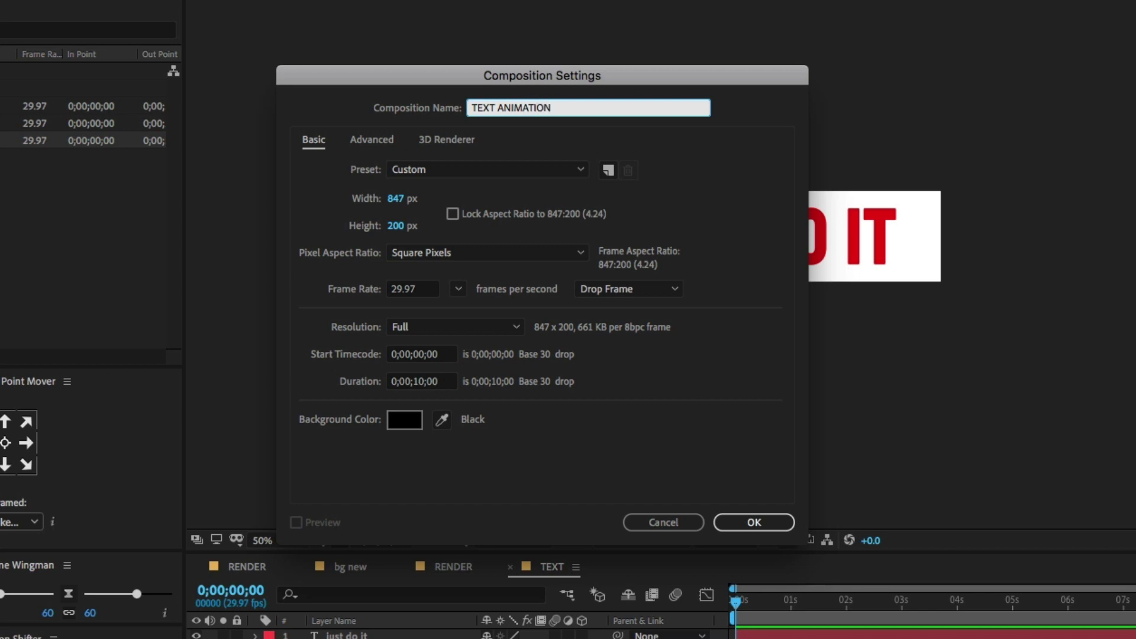
{"action": "left_click", "coordinate": [397, 199]}
{"action": "type", "text": "640"}
{"action": "key", "text": "Tab"}
{"action": "type", "text": "1140"}
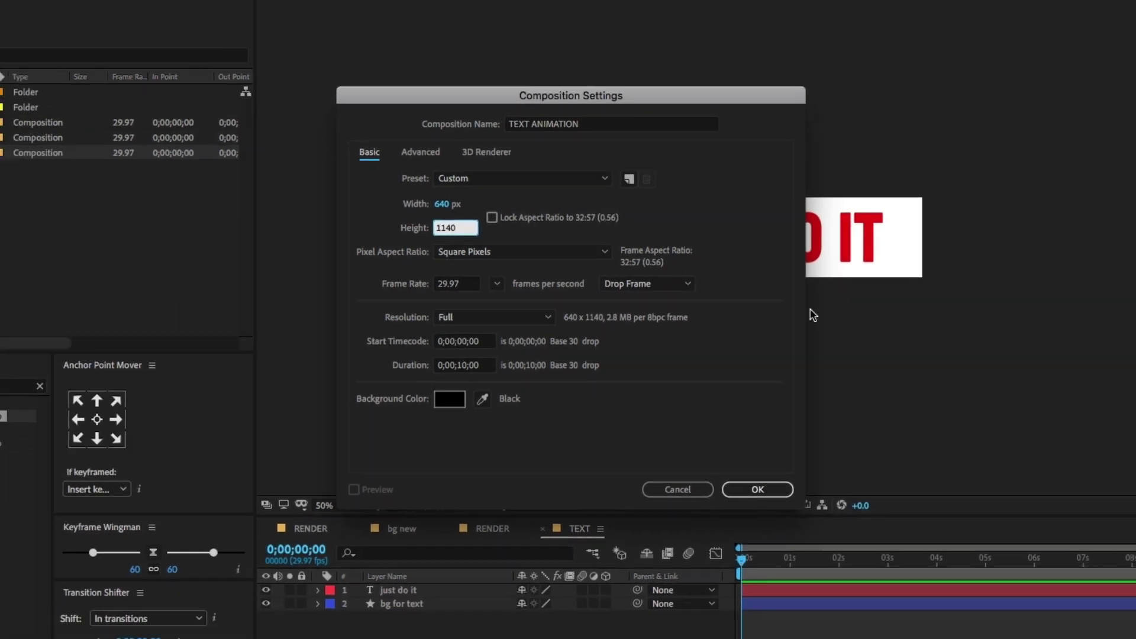
{"action": "left_click", "coordinate": [758, 489]}
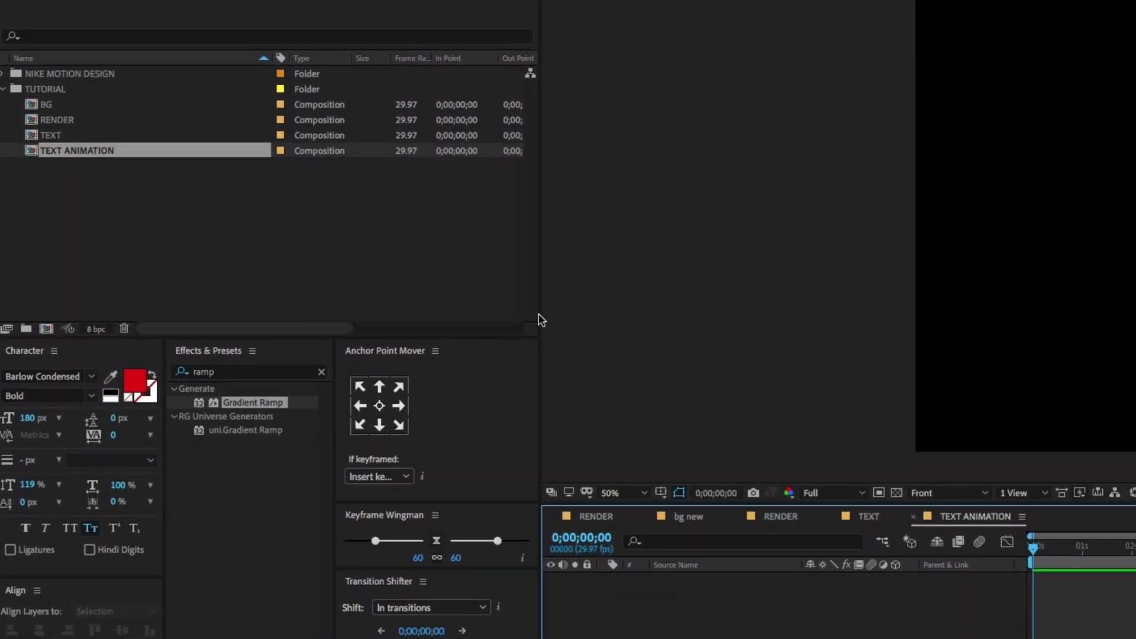
Place the TEXT composition as a layer in the TEXT ANIMATION composition and re-enable the preview refresh.
{"action": "left_click_drag", "start_coordinate": [53, 118], "coordinate": [699, 385]}
{"action": "key", "text": "Caps_Lock"}
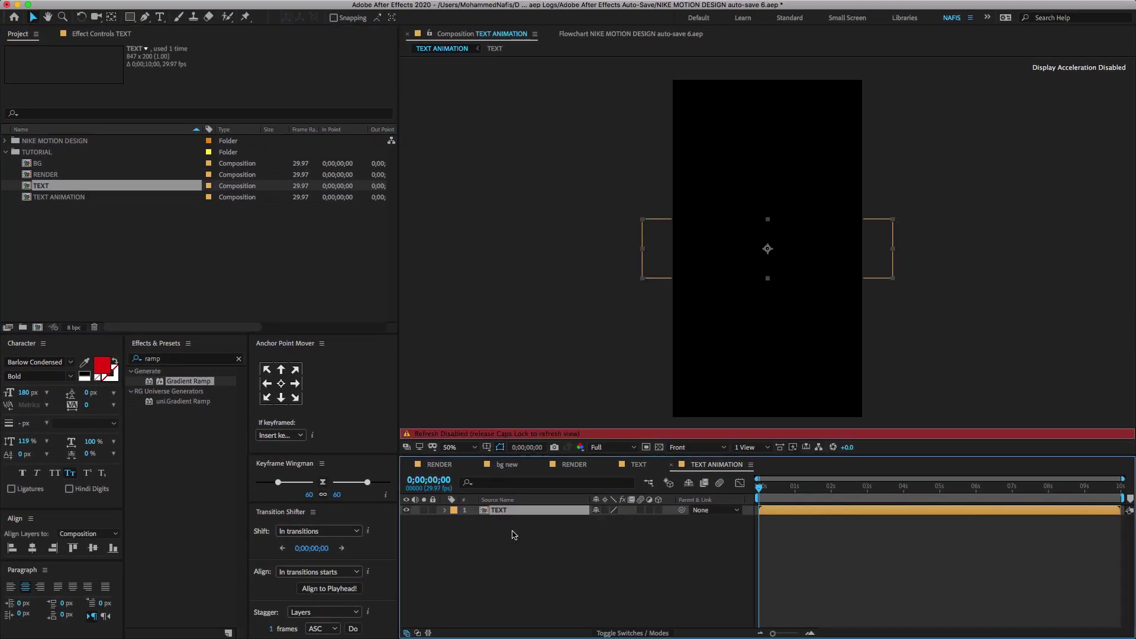
{"action": "key", "text": "Caps_Lock"}
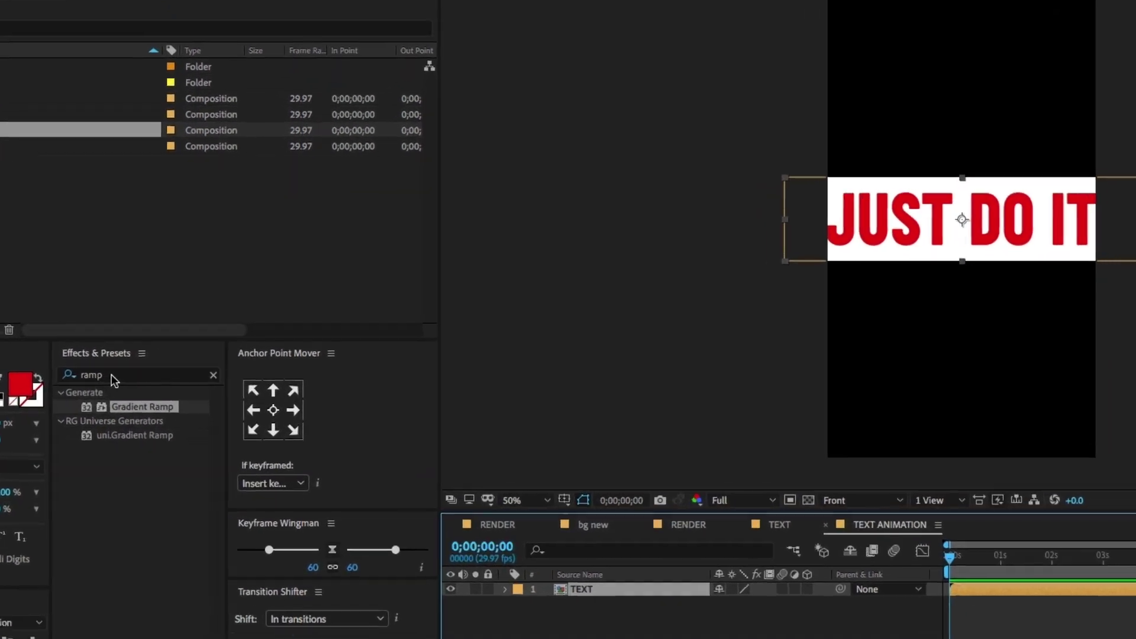
Find the Motion Tile effect and apply it to the TEXT layer in the TEXT ANIMATION composition.
{"action": "left_click", "coordinate": [165, 359]}
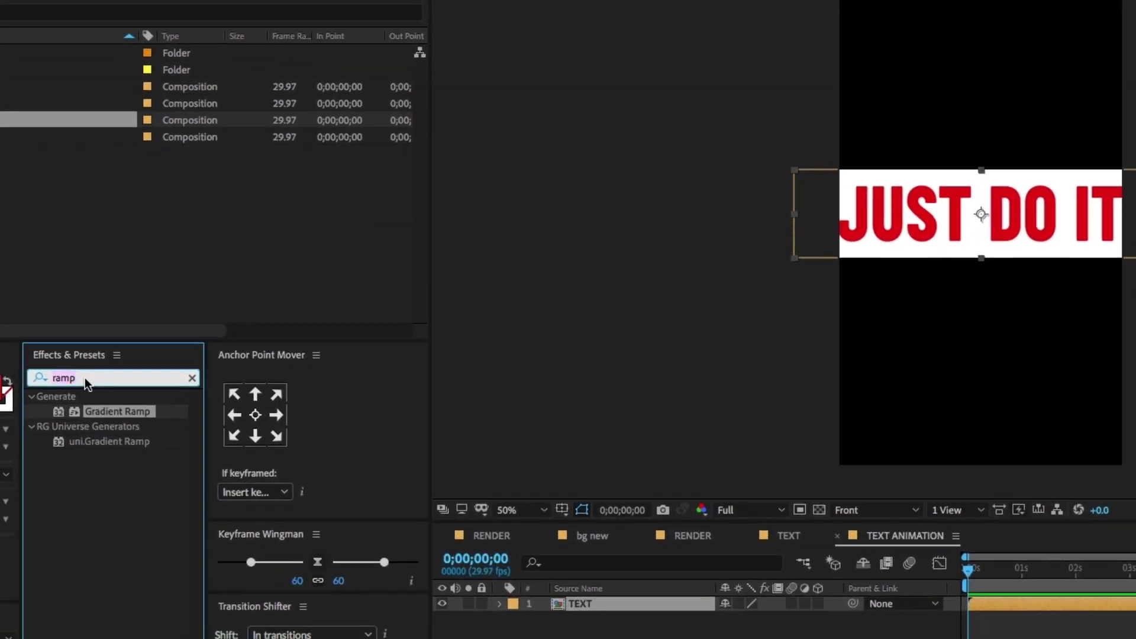
{"action": "type", "text": "motion"}
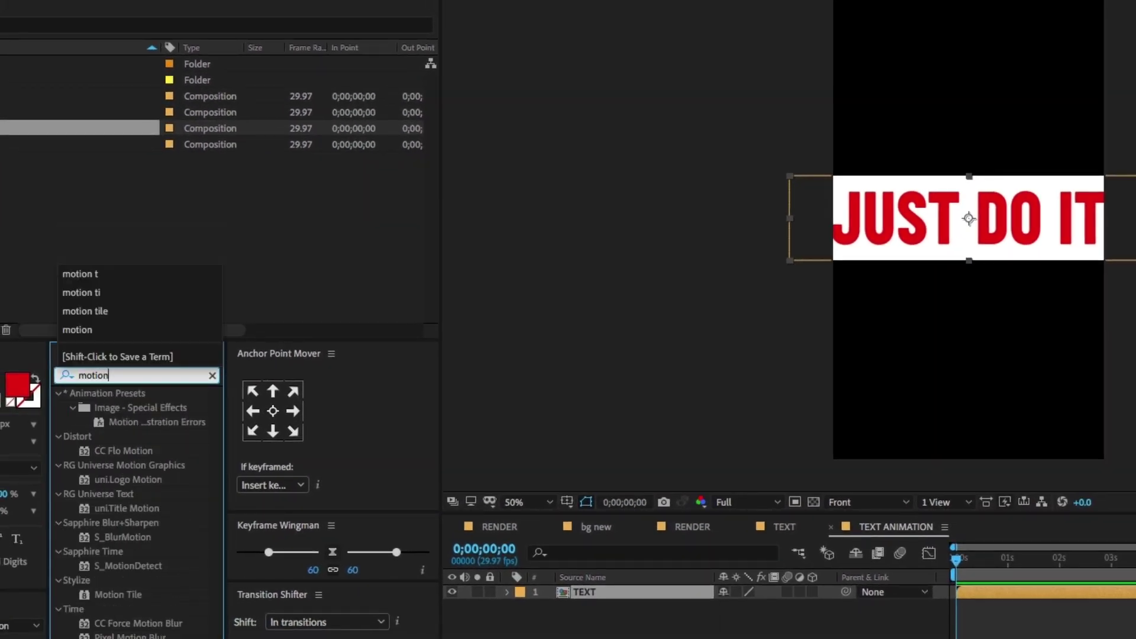
{"action": "type", "text": " til"}
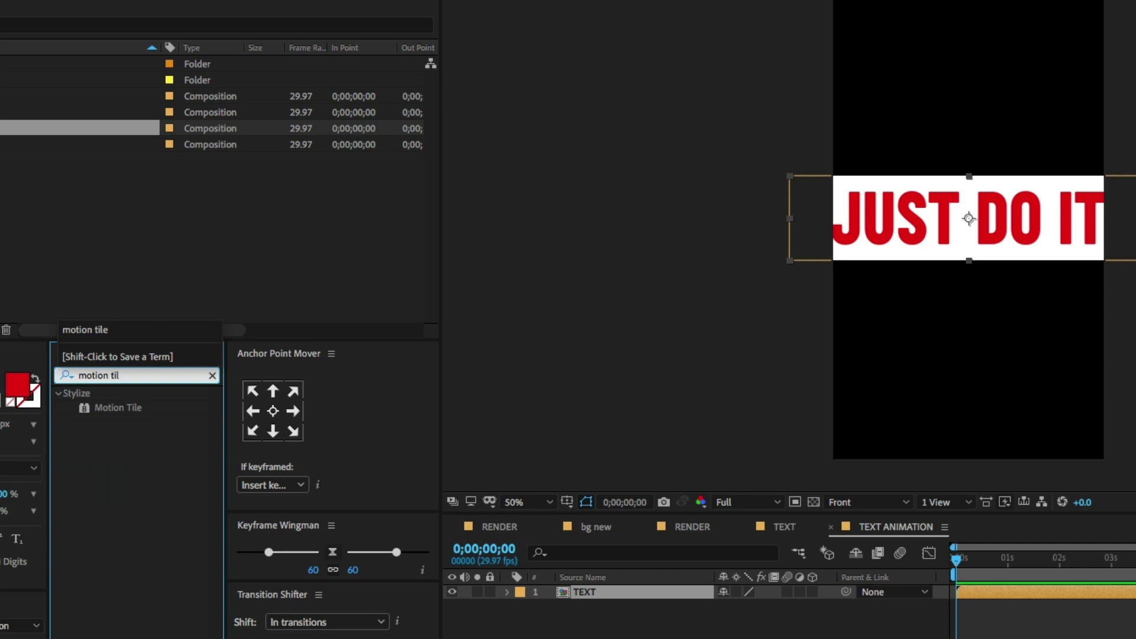
{"action": "left_click_drag", "start_coordinate": [112, 413], "coordinate": [655, 587]}
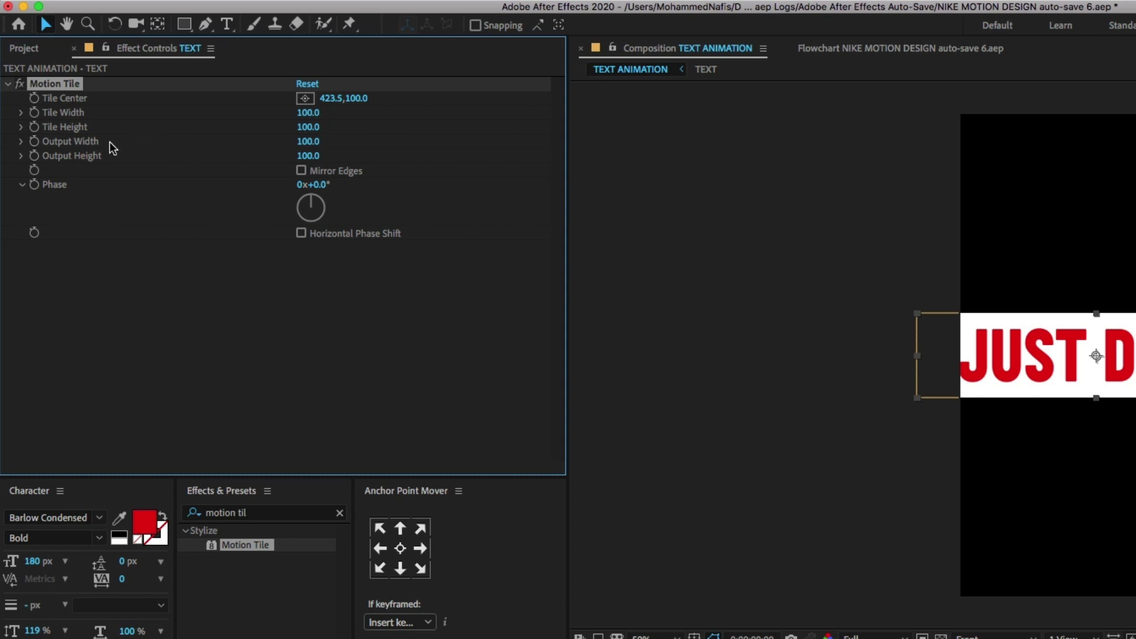
Set the Motion Tile's output width on the TEXT layer to 500.
{"action": "left_click", "coordinate": [306, 143]}
{"action": "type", "text": "400"}
{"action": "key", "text": "Return"}
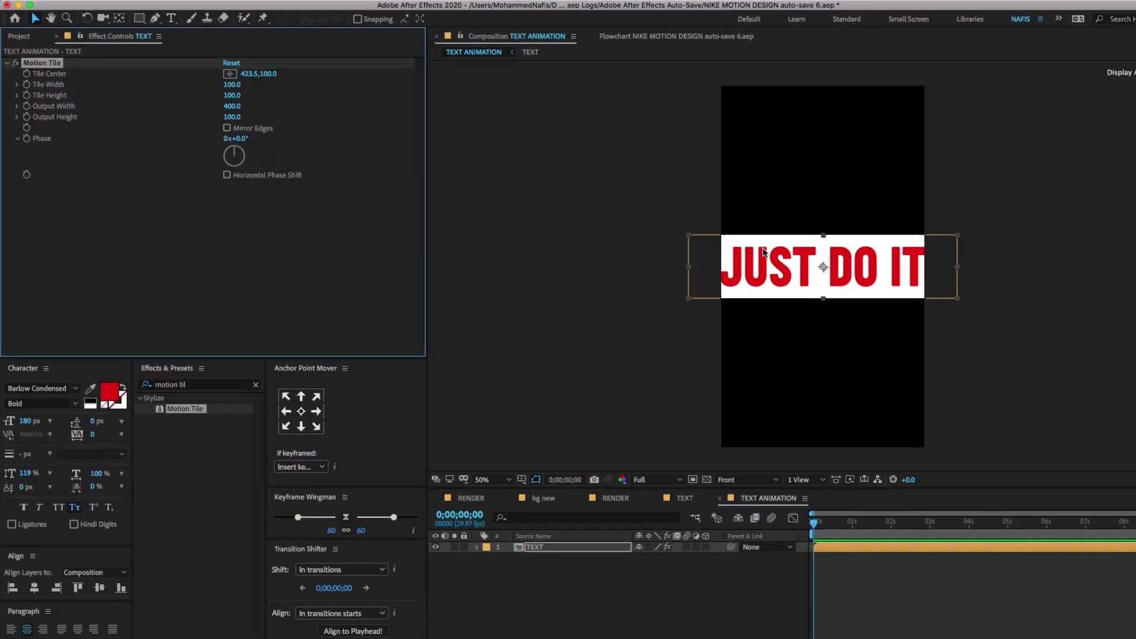
{"action": "left_click_drag", "start_coordinate": [1015, 330], "coordinate": [1135, 330]}
{"action": "left_click_drag", "start_coordinate": [797, 231], "coordinate": [730, 237]}
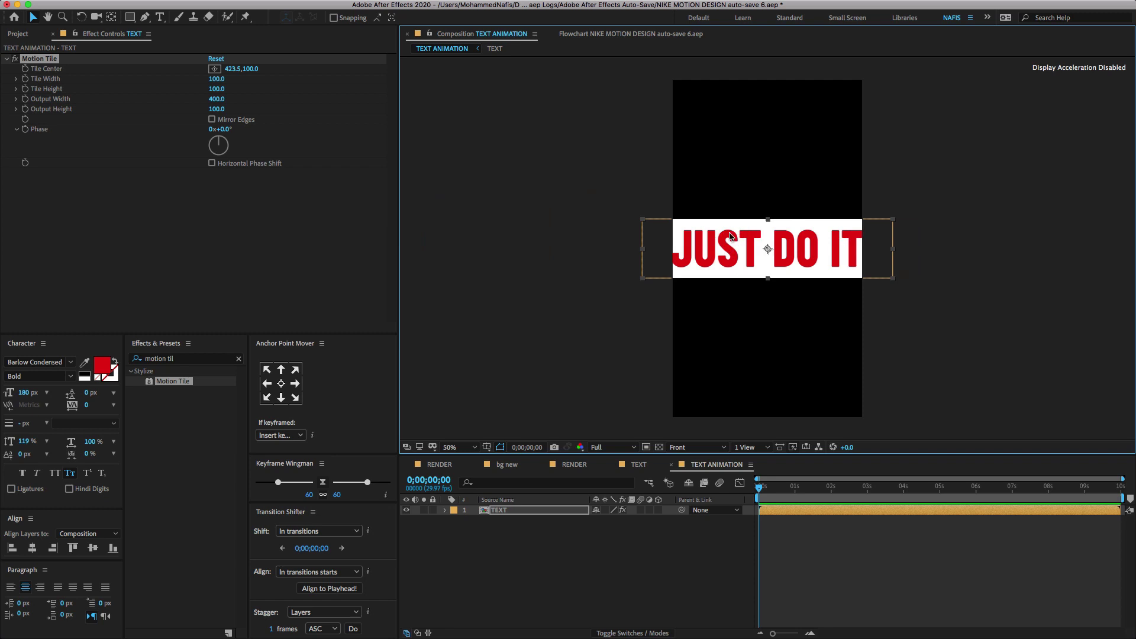
{"action": "left_click", "coordinate": [214, 99]}
{"action": "type", "text": "400"}
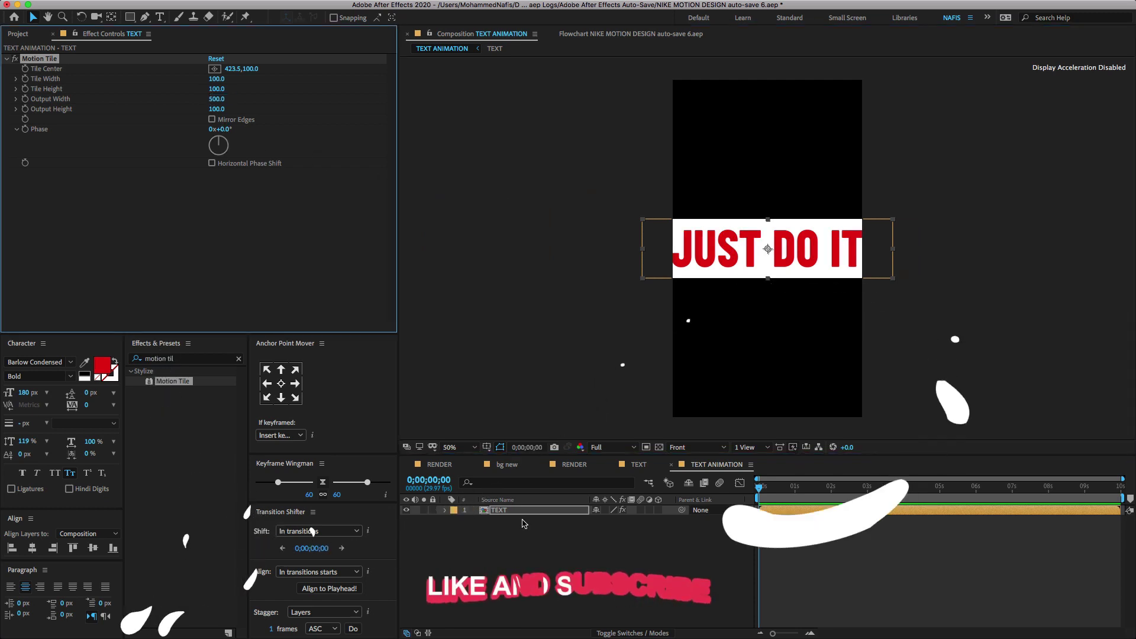
Find the Offset effect under Distort and apply it to the TEXT layer.
{"action": "left_click", "coordinate": [168, 361]}
{"action": "left_click", "coordinate": [169, 361]}
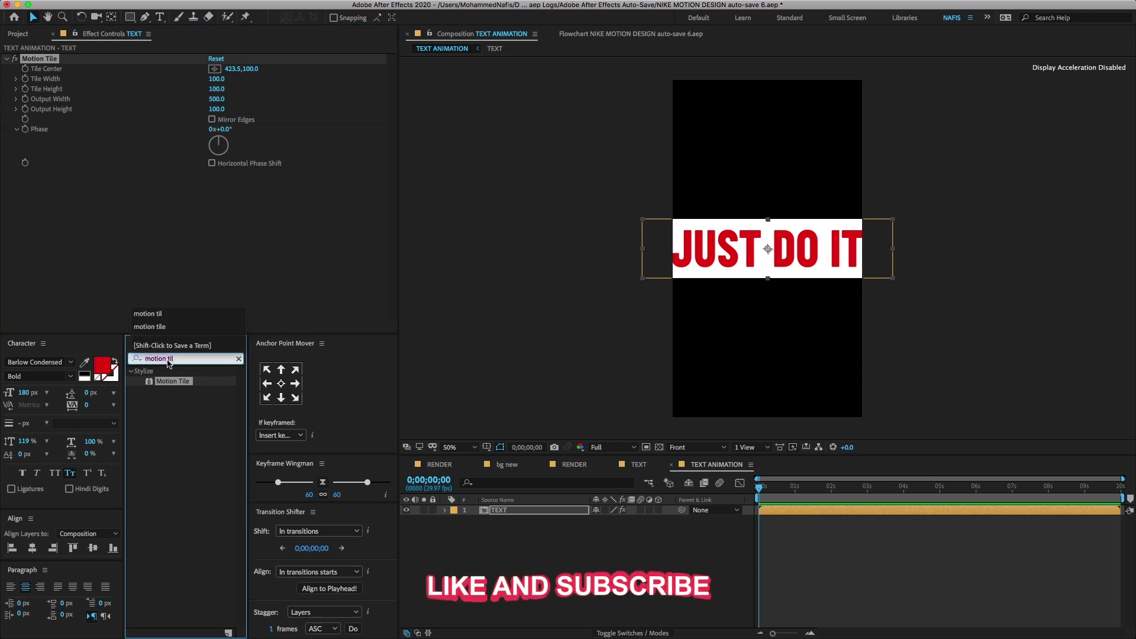
{"action": "key", "text": "BackSpace"}
{"action": "type", "text": "offd"}
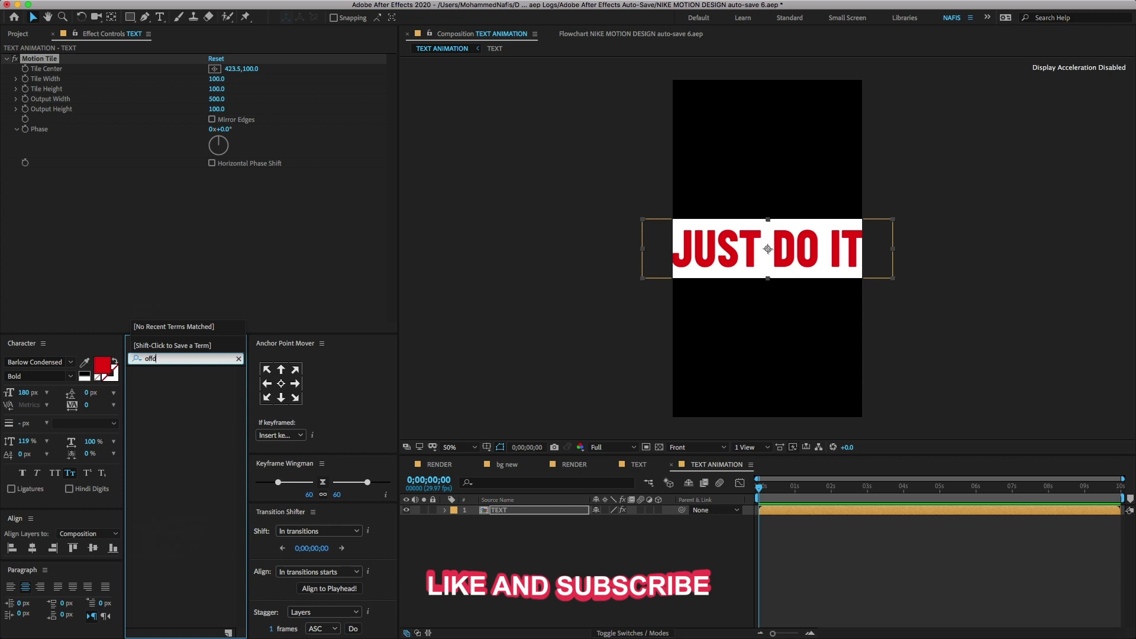
{"action": "key", "text": "BackSpace"}
{"action": "type", "text": "se"}
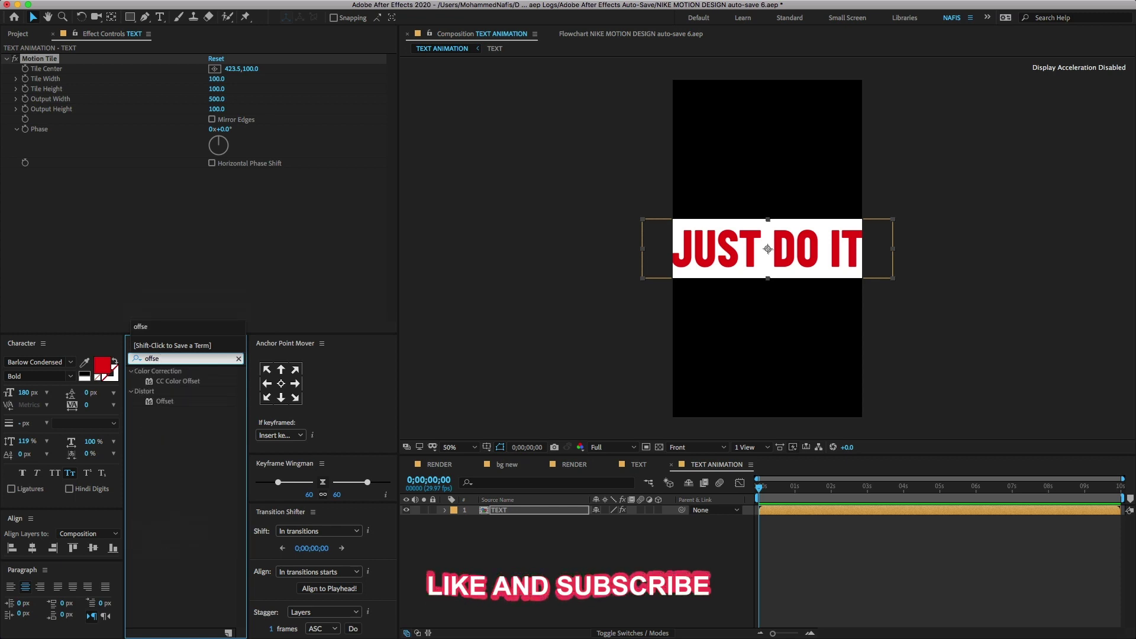
{"action": "left_click", "coordinate": [165, 402]}
{"action": "left_click_drag", "start_coordinate": [165, 401], "coordinate": [503, 511]}
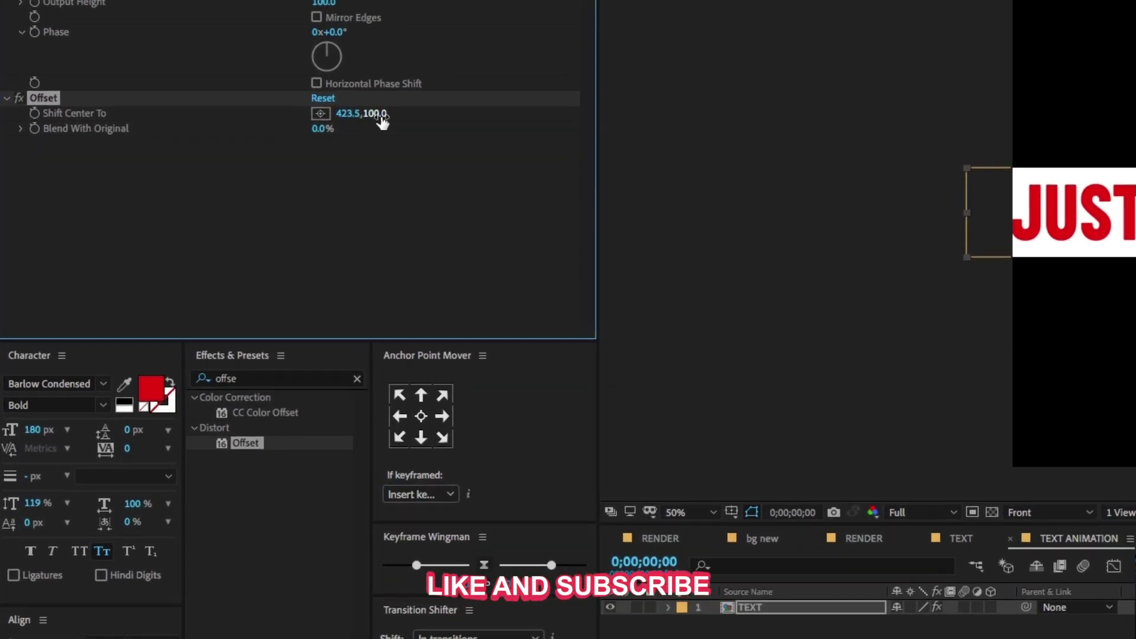
Try shifting the Offset center horizontally to 231.5 and undo the shift.
{"action": "left_click_drag", "start_coordinate": [273, 160], "coordinate": [380, 159]}
{"action": "left_click_drag", "start_coordinate": [488, 112], "coordinate": [238, 127]}
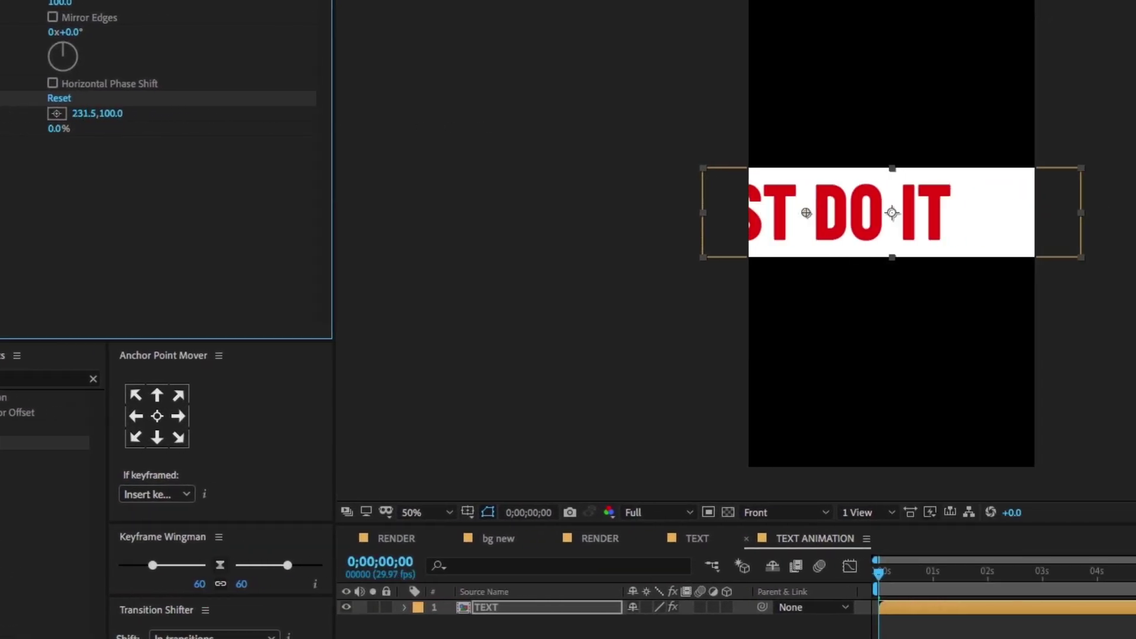
{"action": "key", "text": "ctrl+z"}
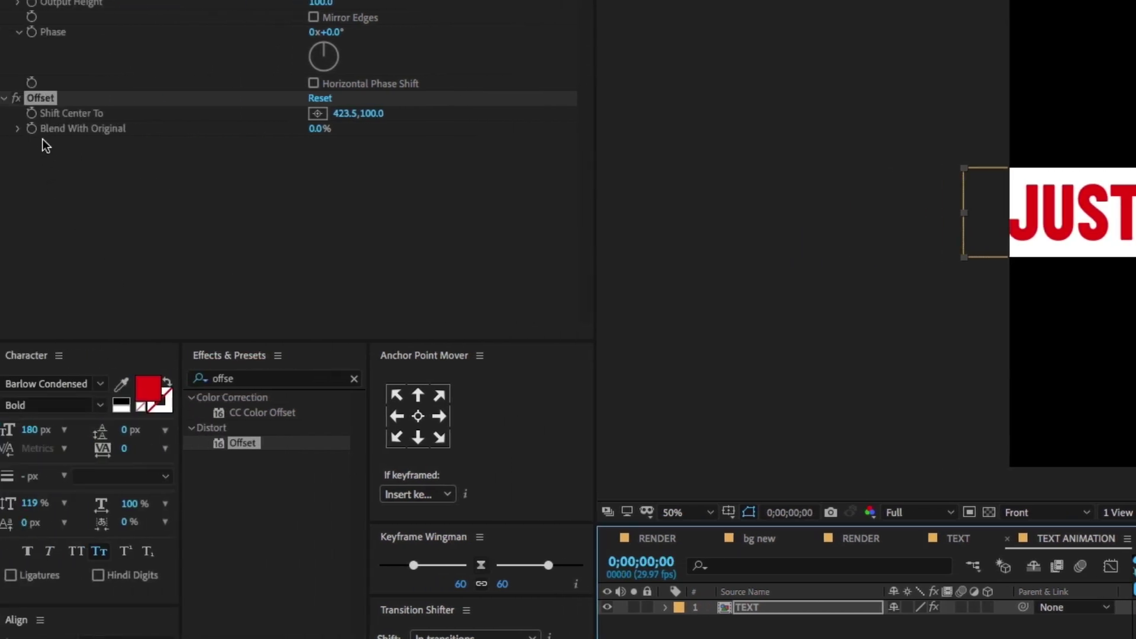
Animate the Offset's Shift Center To horizontally with keyframes at the first frame and at 0;00;09;29, and preview the motion.
{"action": "left_click", "coordinate": [31, 113]}
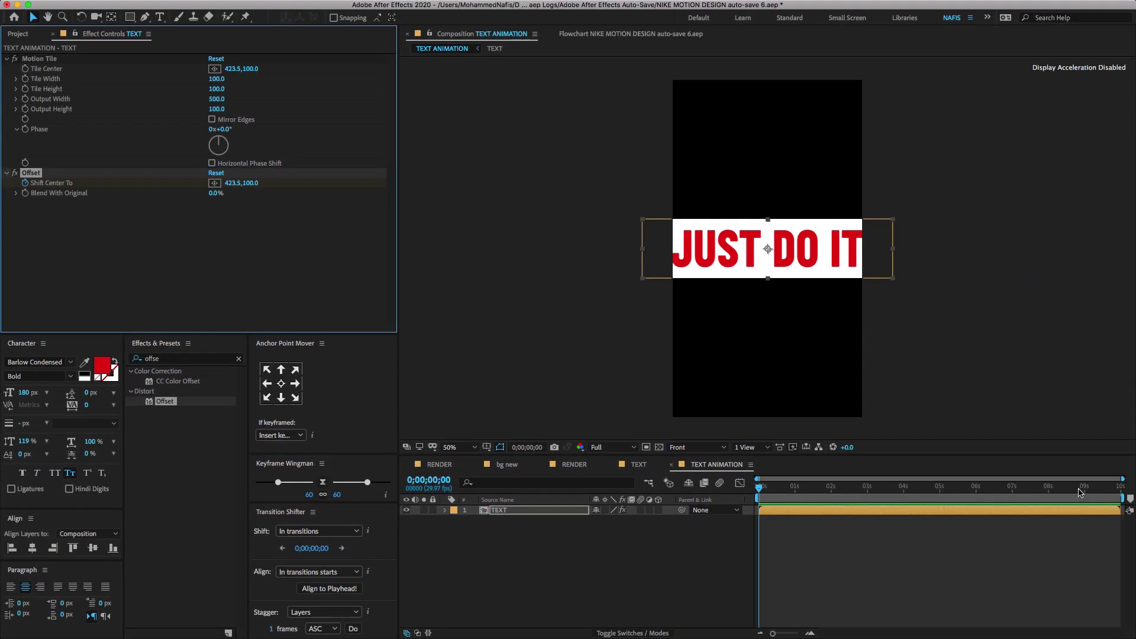
{"action": "left_click_drag", "start_coordinate": [1079, 492], "coordinate": [1132, 490]}
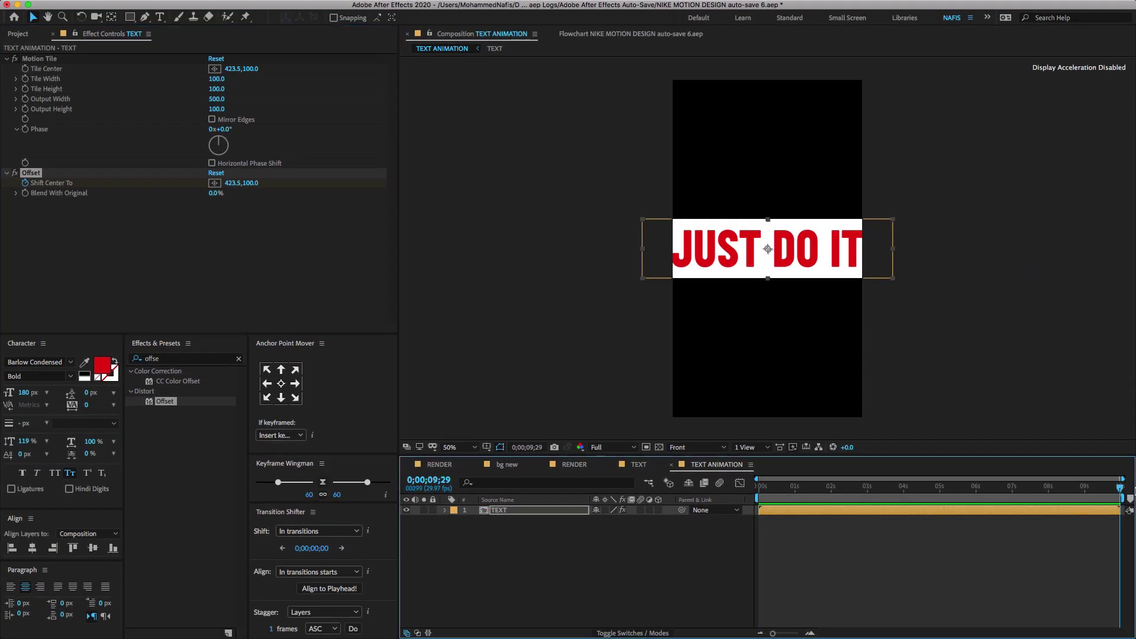
{"action": "left_click_drag", "start_coordinate": [228, 189], "coordinate": [1064, 184]}
{"action": "key", "text": "space"}
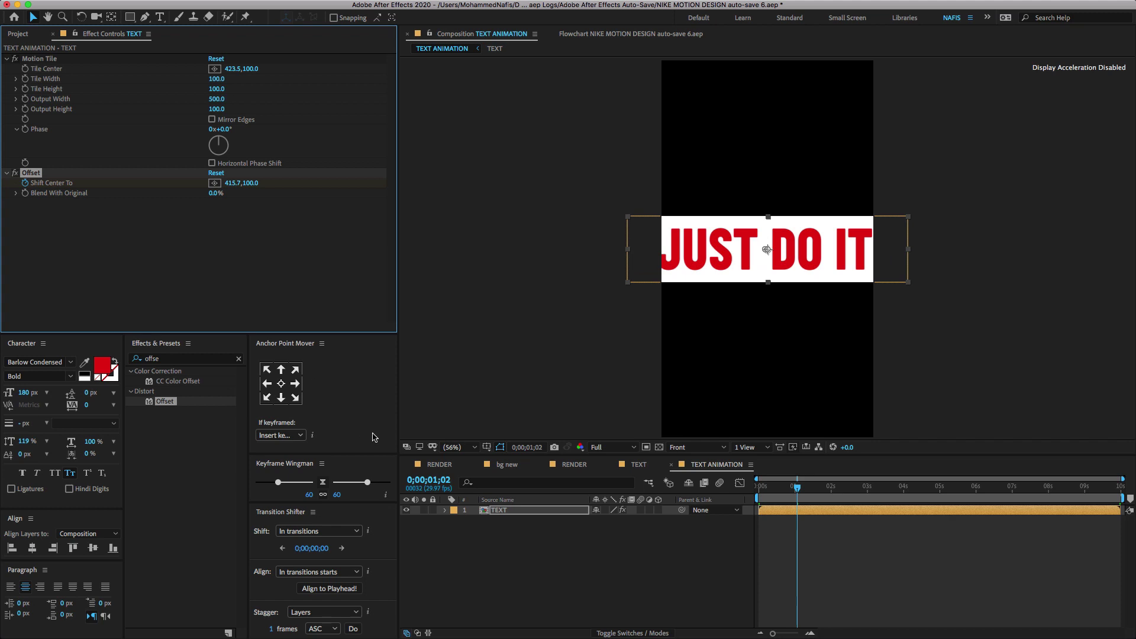
Close the "bg new" composition and place TEXT ANIMATION above the BG layer in the tutorial's RENDER composition.
{"action": "left_click", "coordinate": [448, 466]}
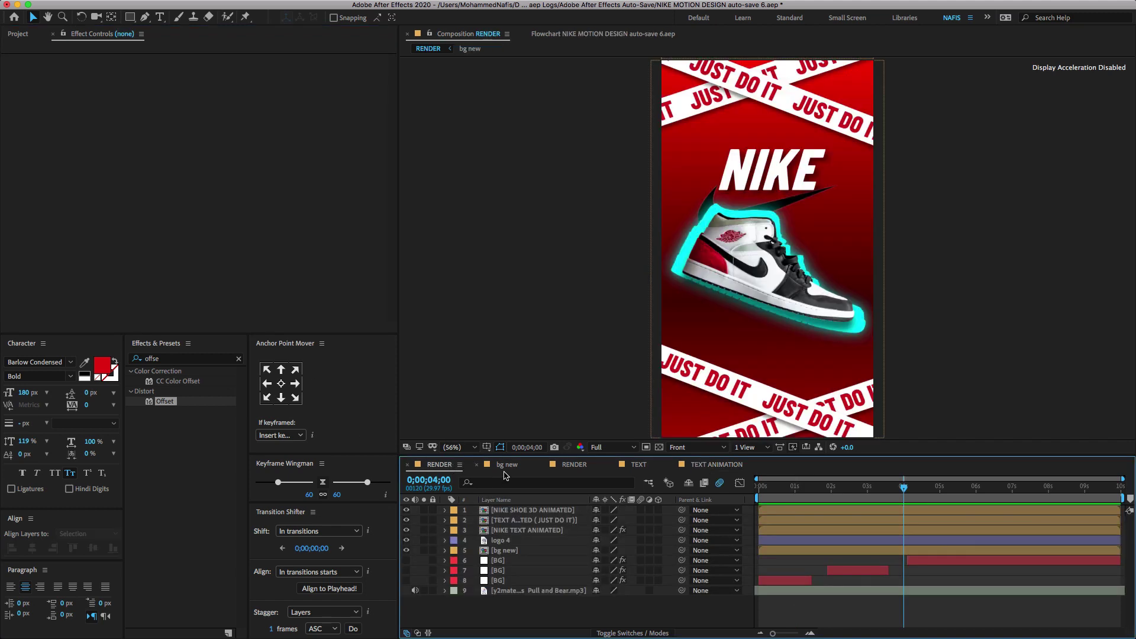
{"action": "left_click", "coordinate": [507, 465]}
{"action": "left_click", "coordinate": [477, 466]}
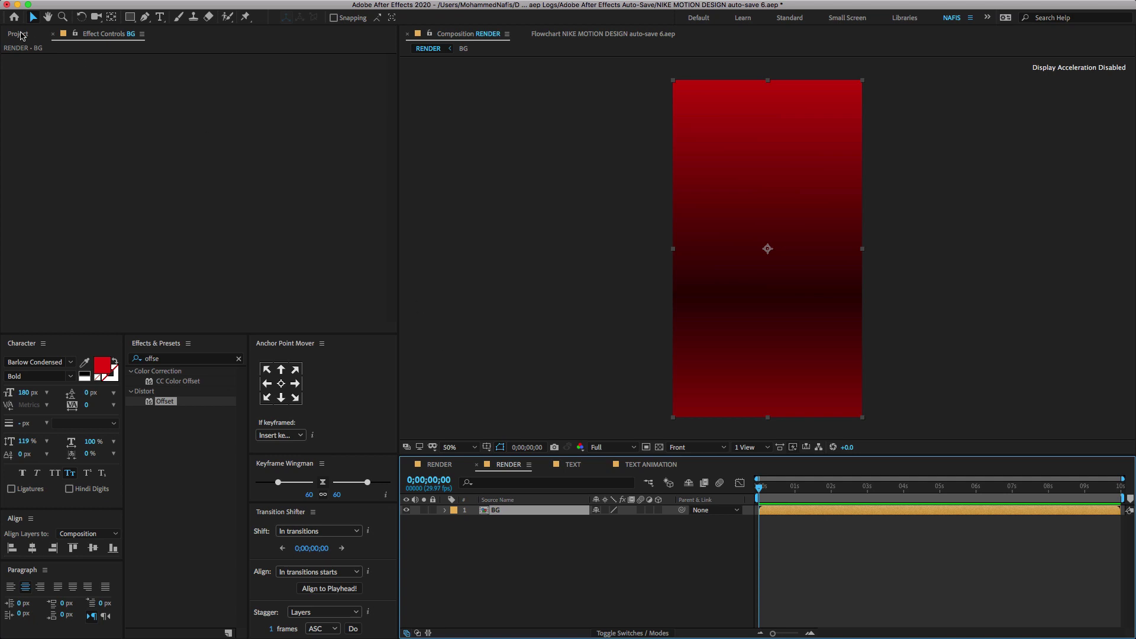
{"action": "left_click", "coordinate": [18, 34]}
{"action": "left_click_drag", "start_coordinate": [30, 195], "coordinate": [559, 510]}
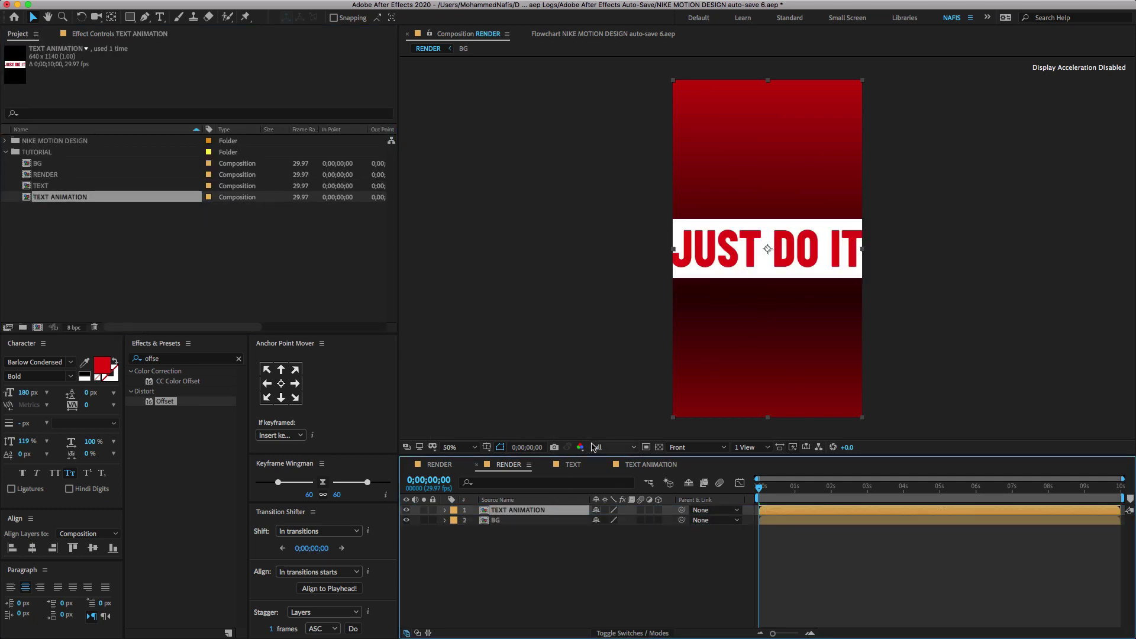
Scale the TEXT ANIMATION layer in the RENDER composition down to 70%.
{"action": "key", "text": "s"}
{"action": "left_click_drag", "start_coordinate": [621, 521], "coordinate": [610, 526]}
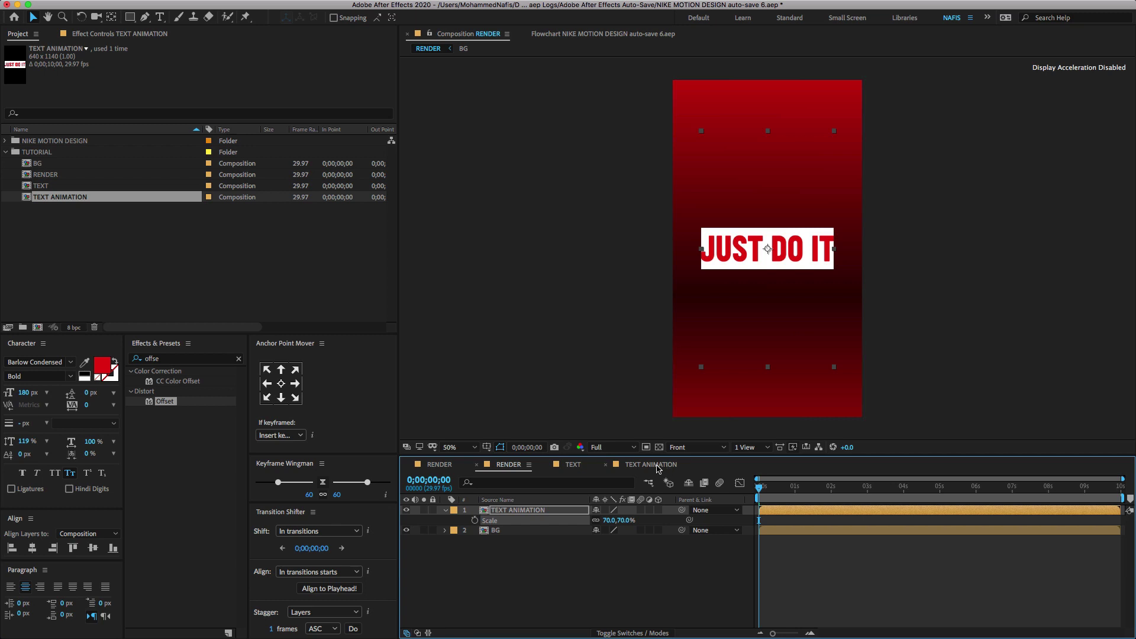
Stretch the "bg for text" rectangle horizontally well beyond both sides of the TEXT composition.
{"action": "left_click", "coordinate": [656, 465]}
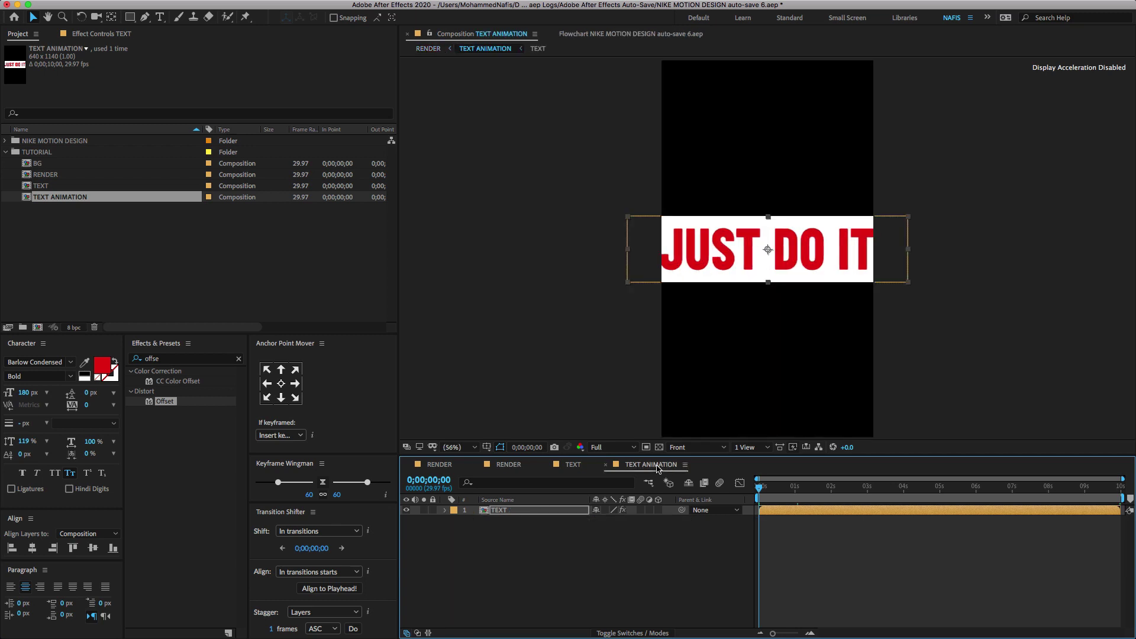
{"action": "left_click", "coordinate": [573, 465]}
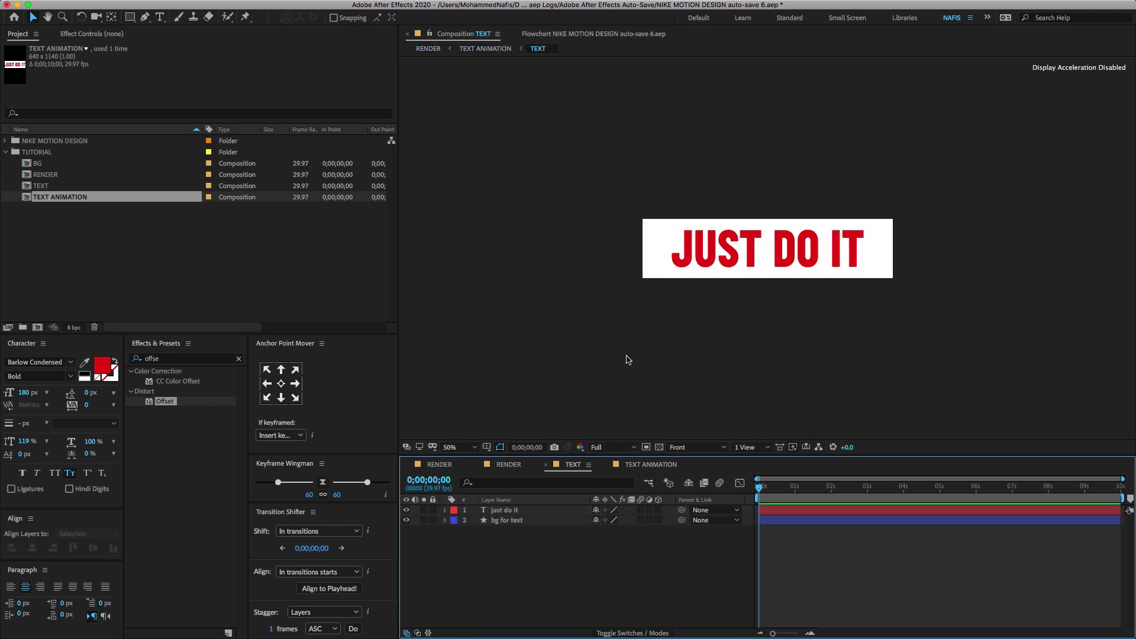
{"action": "left_click", "coordinate": [665, 266]}
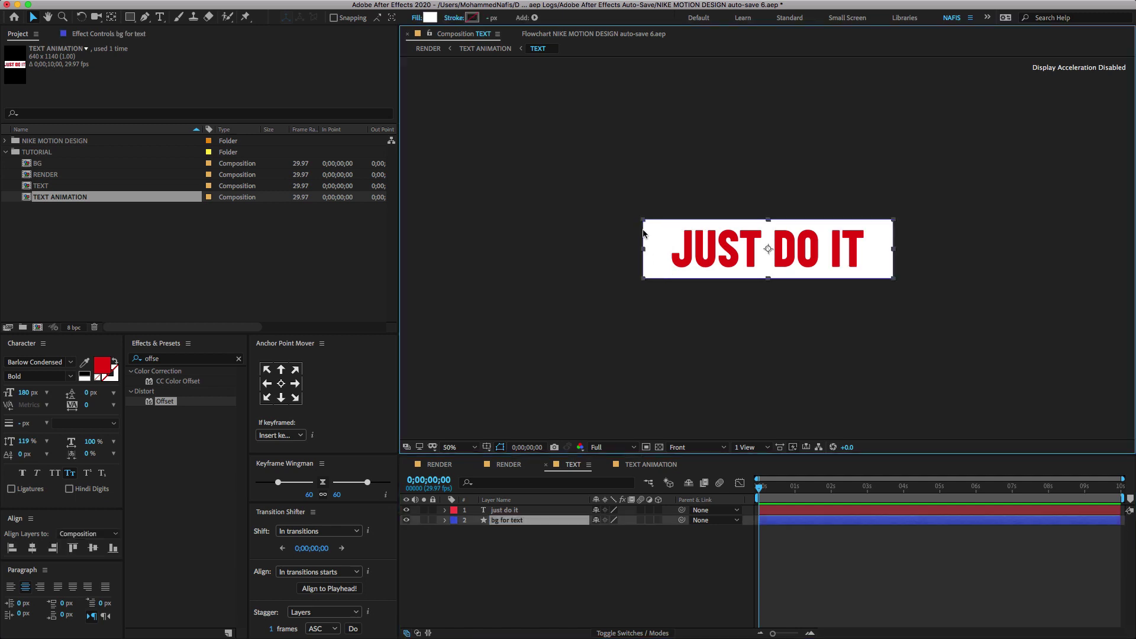
{"action": "left_click_drag", "start_coordinate": [644, 252], "coordinate": [399, 270]}
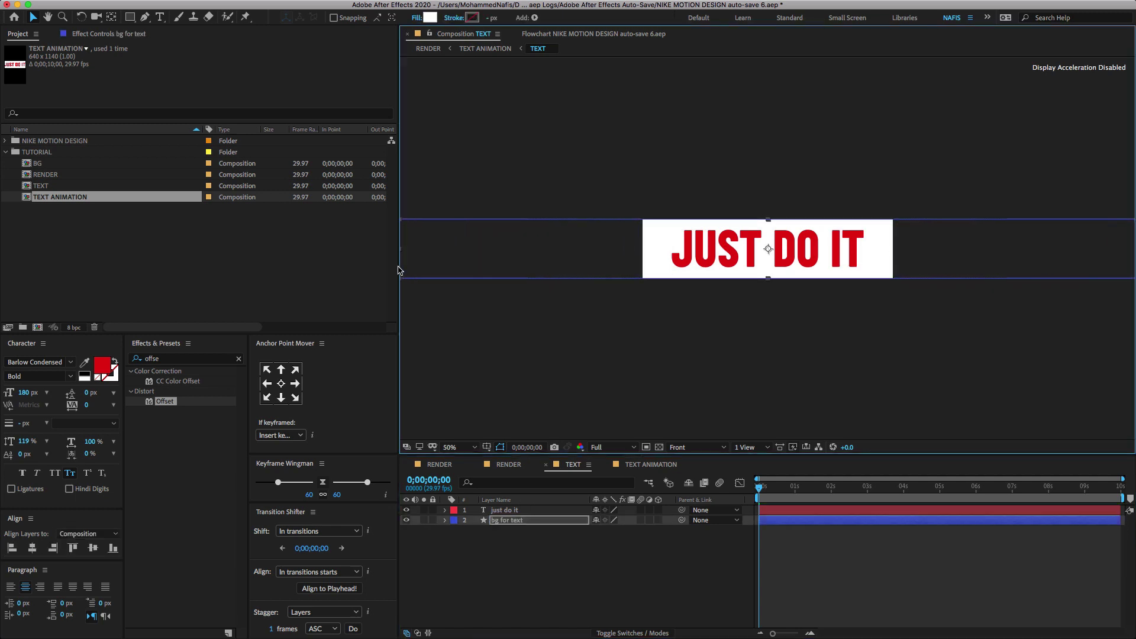
Set the scale of the TEXT ANIMATION layer in the RENDER composition to 100%.
{"action": "left_click", "coordinate": [509, 465]}
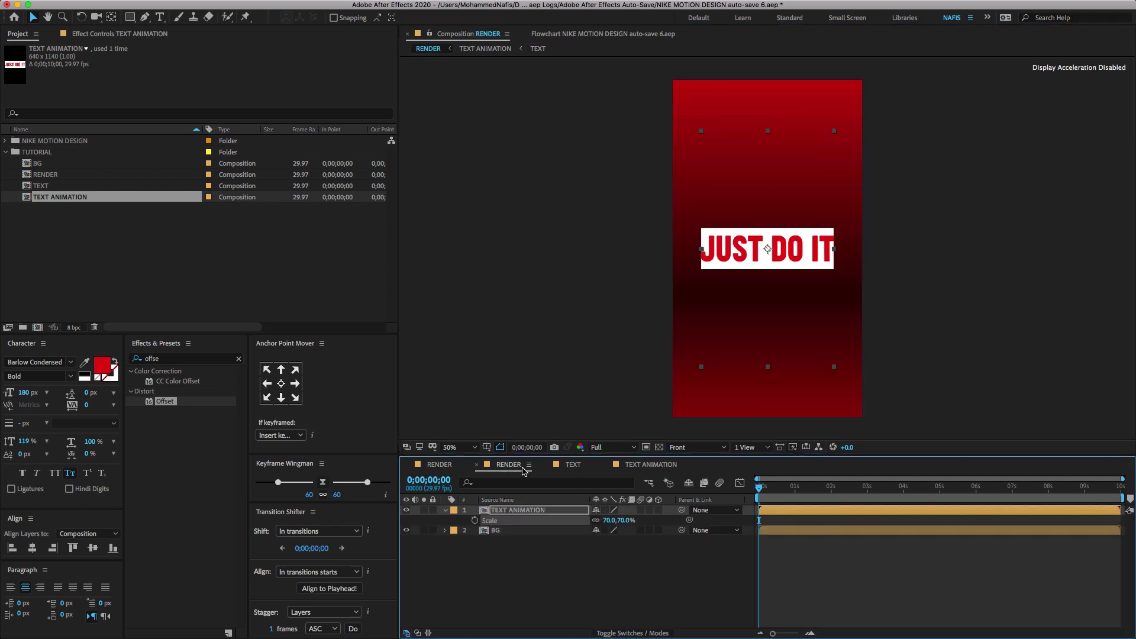
{"action": "left_click", "coordinate": [625, 520]}
{"action": "type", "text": "100"}
{"action": "key", "text": "Return"}
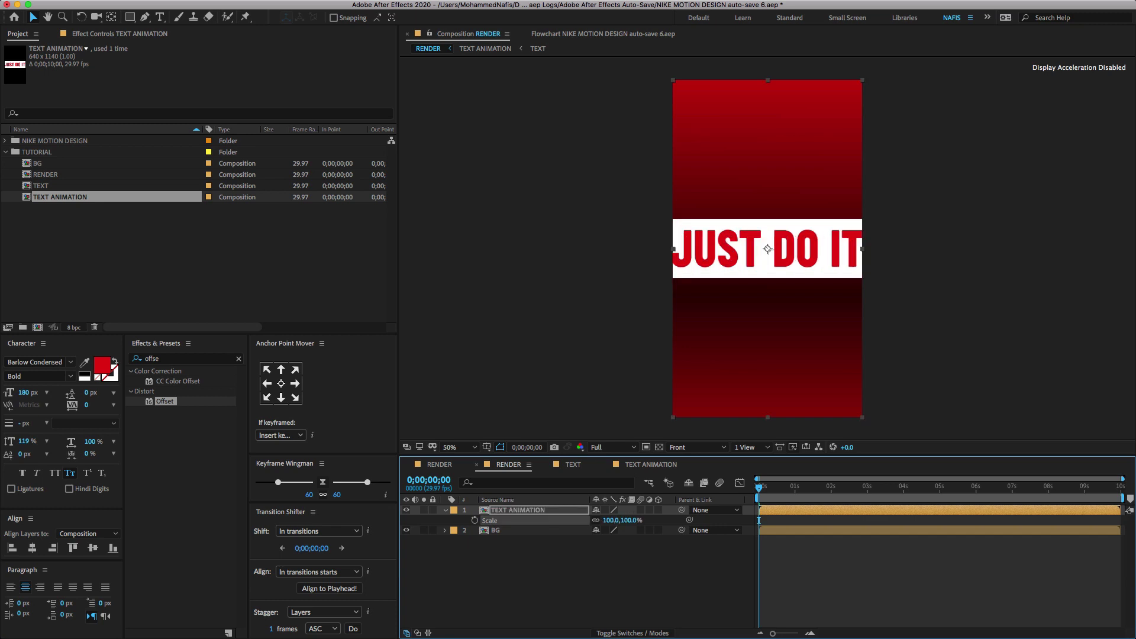
Scale the TEXT layer inside TEXT ANIMATION down to 37%, comparing the banner with the finished reference render.
{"action": "left_click", "coordinate": [644, 466]}
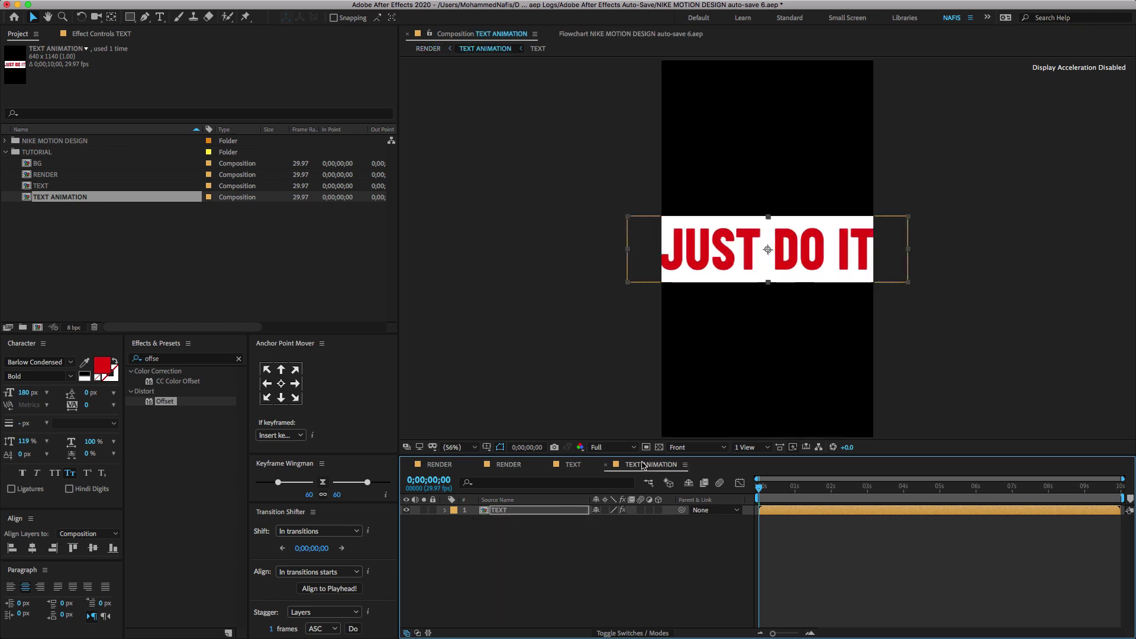
{"action": "left_click", "coordinate": [531, 513]}
{"action": "key", "text": "s"}
{"action": "left_click_drag", "start_coordinate": [629, 528], "coordinate": [604, 531]}
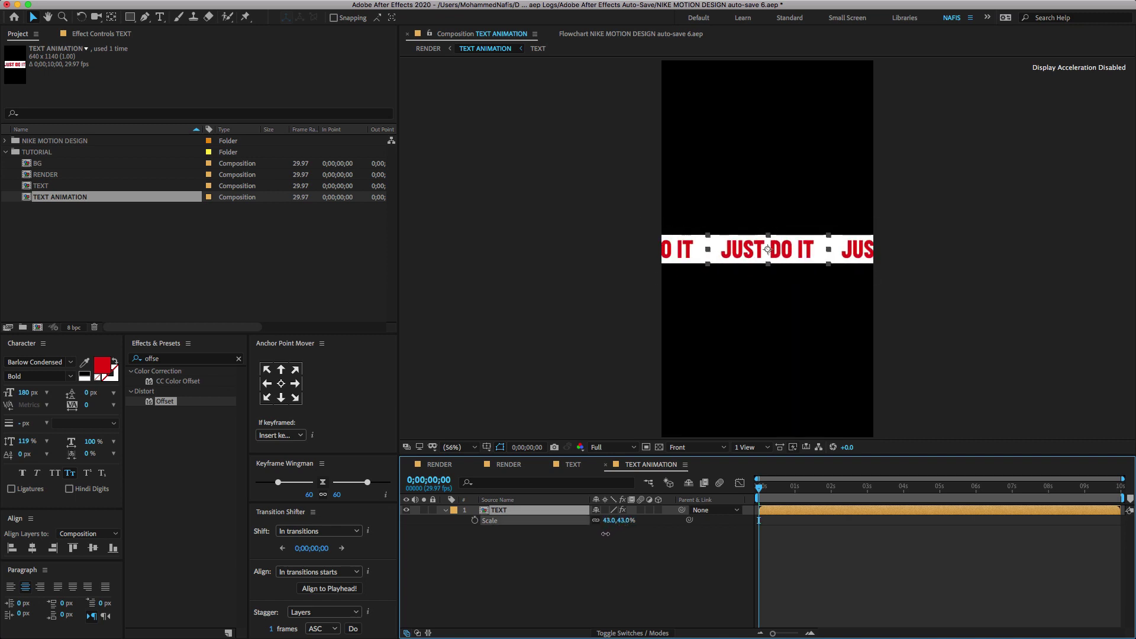
{"action": "left_click", "coordinate": [509, 464]}
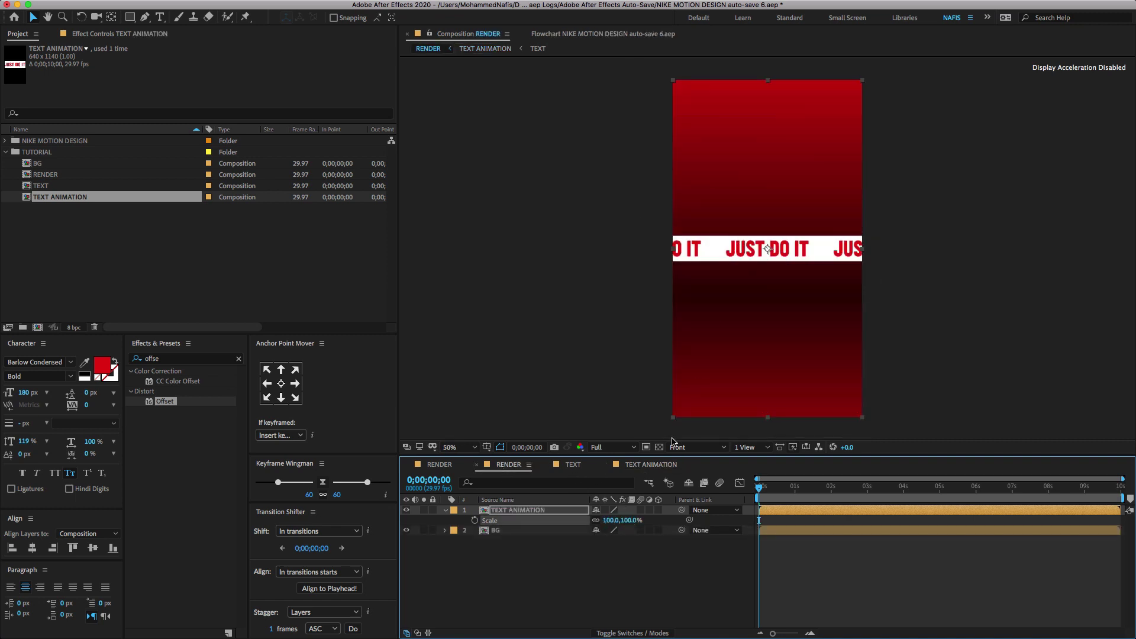
{"action": "left_click", "coordinate": [439, 465]}
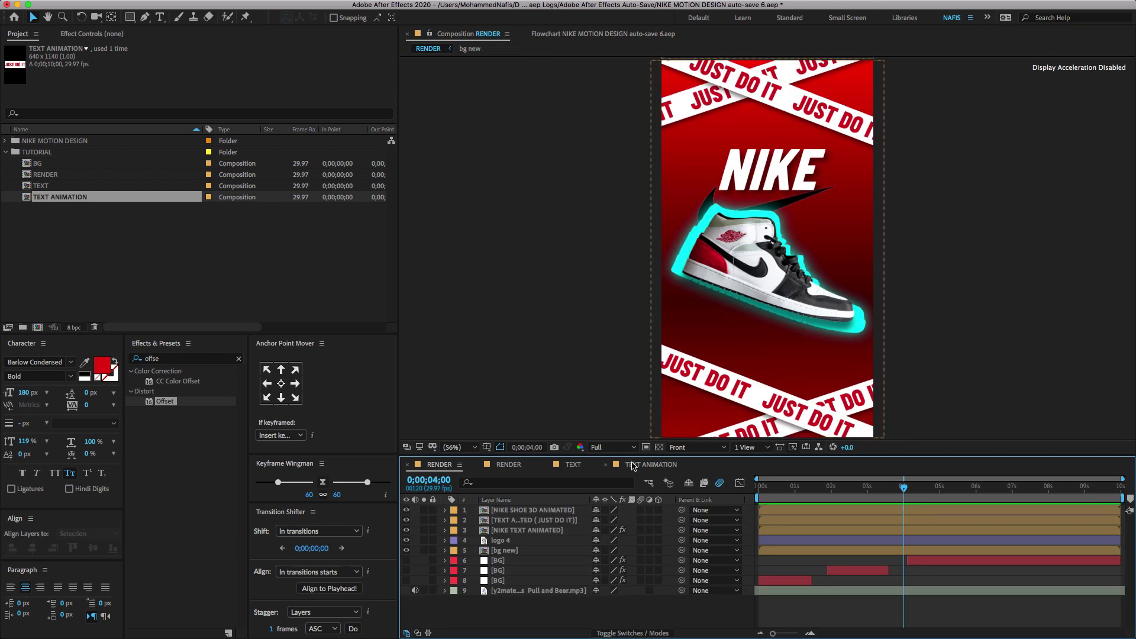
{"action": "left_click", "coordinate": [633, 465]}
{"action": "left_click_drag", "start_coordinate": [621, 520], "coordinate": [617, 521]}
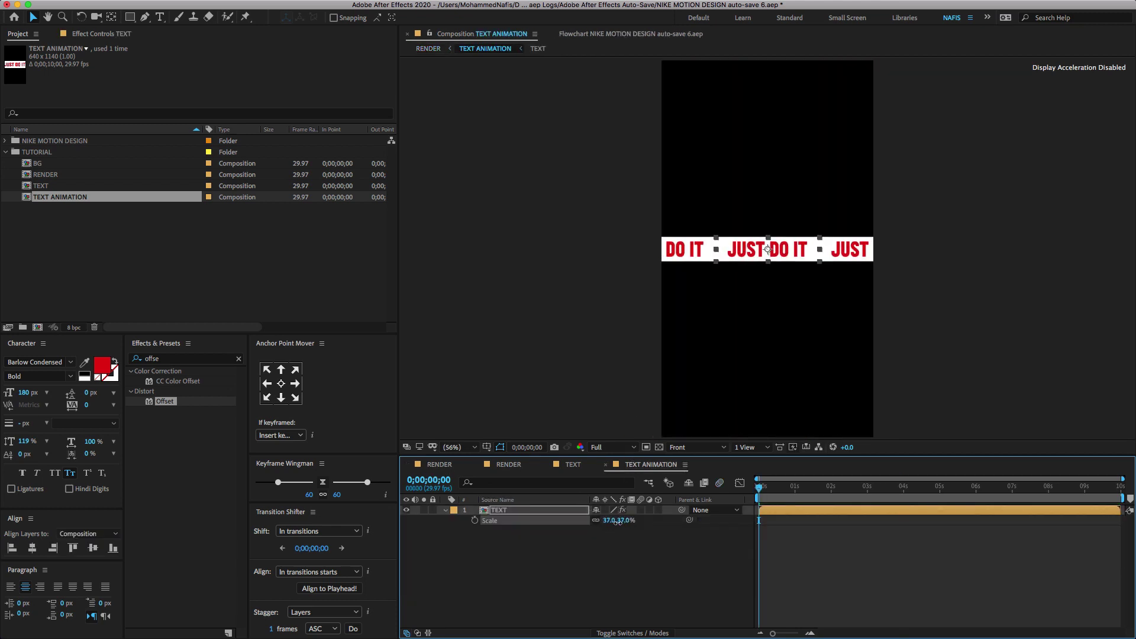
Collapse the TEXT layer's scale property and duplicate the layer in the TEXT ANIMATION composition.
{"action": "left_click", "coordinate": [563, 526]}
{"action": "key", "text": "super+a"}
{"action": "key", "text": "s"}
{"action": "left_click", "coordinate": [560, 542]}
{"action": "left_click", "coordinate": [541, 514]}
{"action": "key", "text": "ctrl+d"}
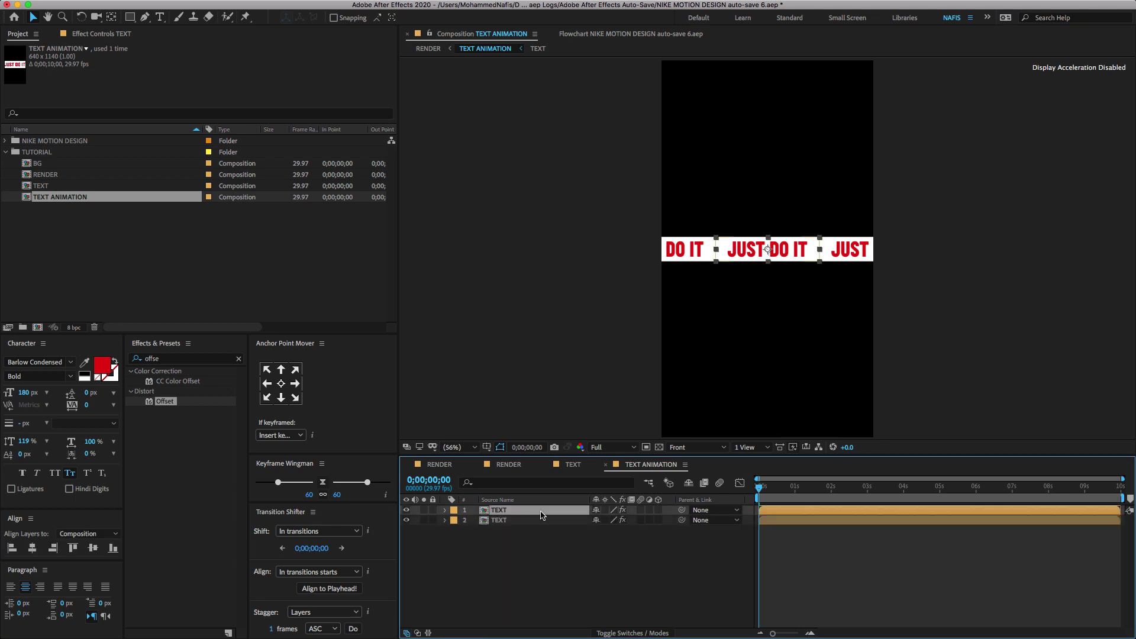
Move the duplicated TEXT banner up about 100 px, leaving a narrow gap above the original banner.
{"action": "key", "text": "shift+Up"}
{"action": "key", "text": "shift+Up"}
{"action": "key", "text": "shift+Up"}
{"action": "key", "text": "shift+Up"}
{"action": "key", "text": "shift+Up"}
{"action": "key", "text": "shift+Up"}
{"action": "key", "text": "shift+Up"}
{"action": "key", "text": "shift+Up"}
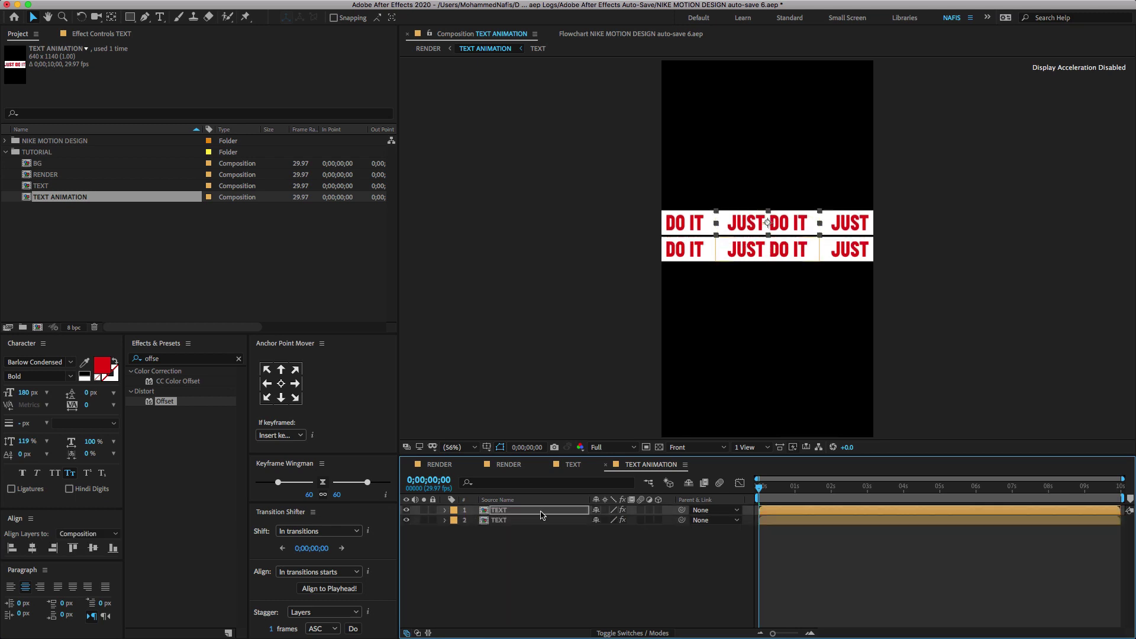
{"action": "key", "text": "shift+Up"}
{"action": "key", "text": "shift+Up"}
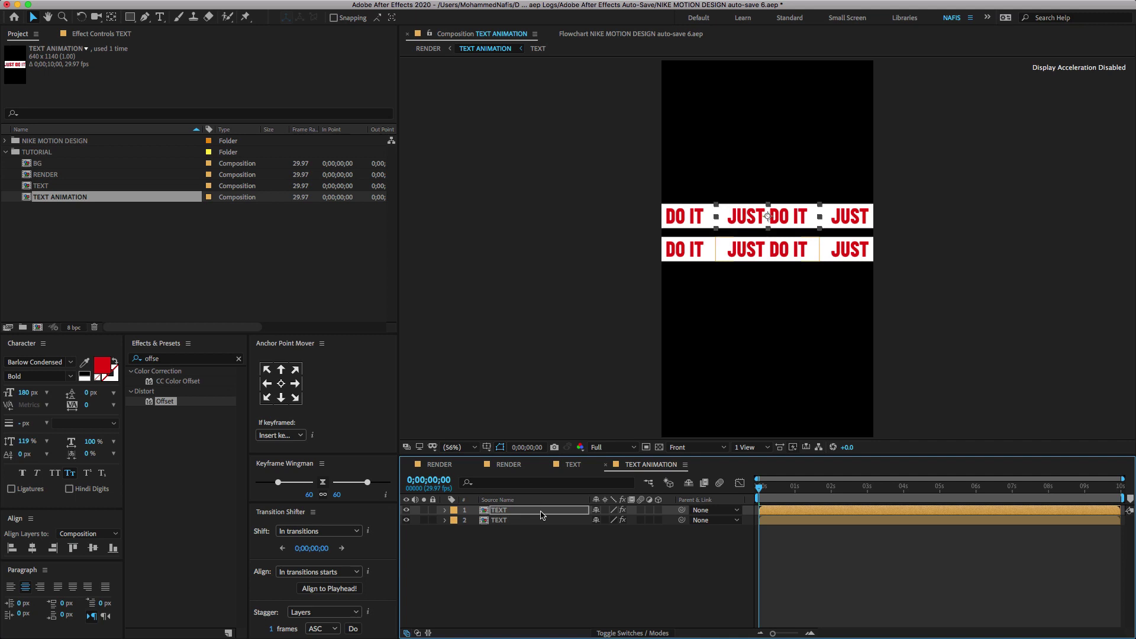
Rotate the upper TEXT banner to 13° and the lower TEXT banner to -15° in the TEXT ANIMATION composition.
{"action": "key", "text": "ctrl+a"}
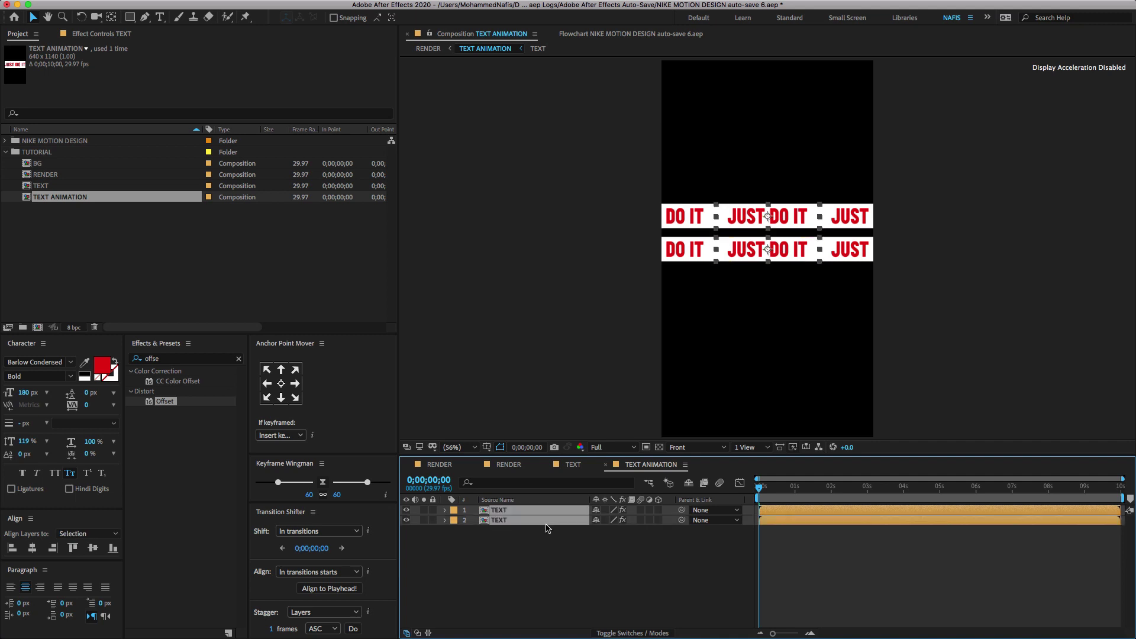
{"action": "key", "text": "r"}
{"action": "left_click", "coordinate": [612, 570]}
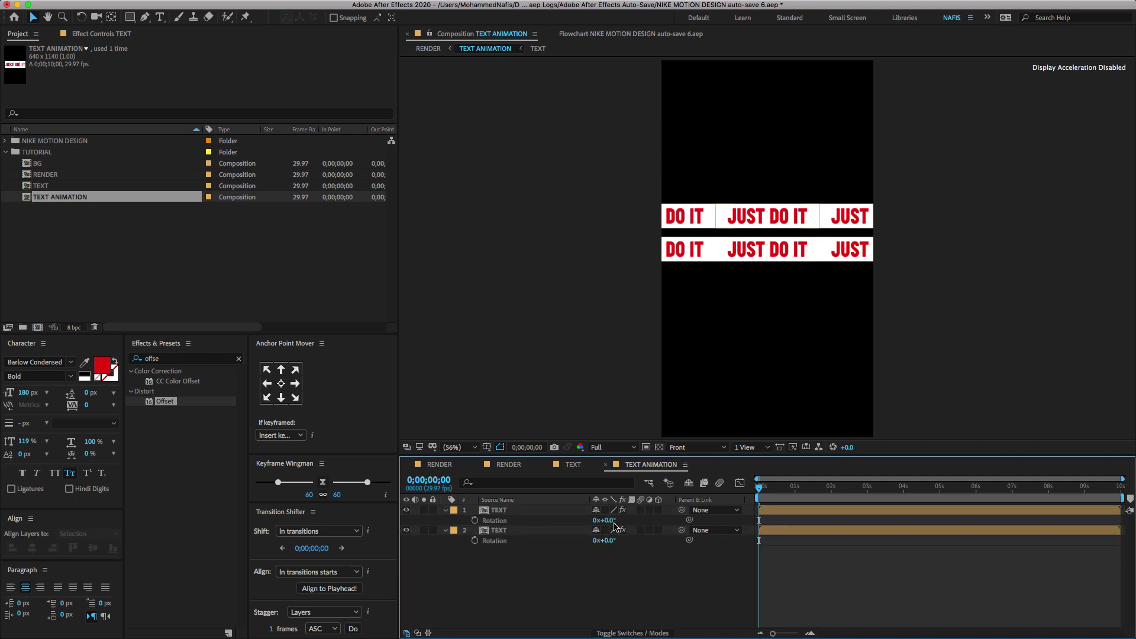
{"action": "left_click_drag", "start_coordinate": [612, 520], "coordinate": [604, 542]}
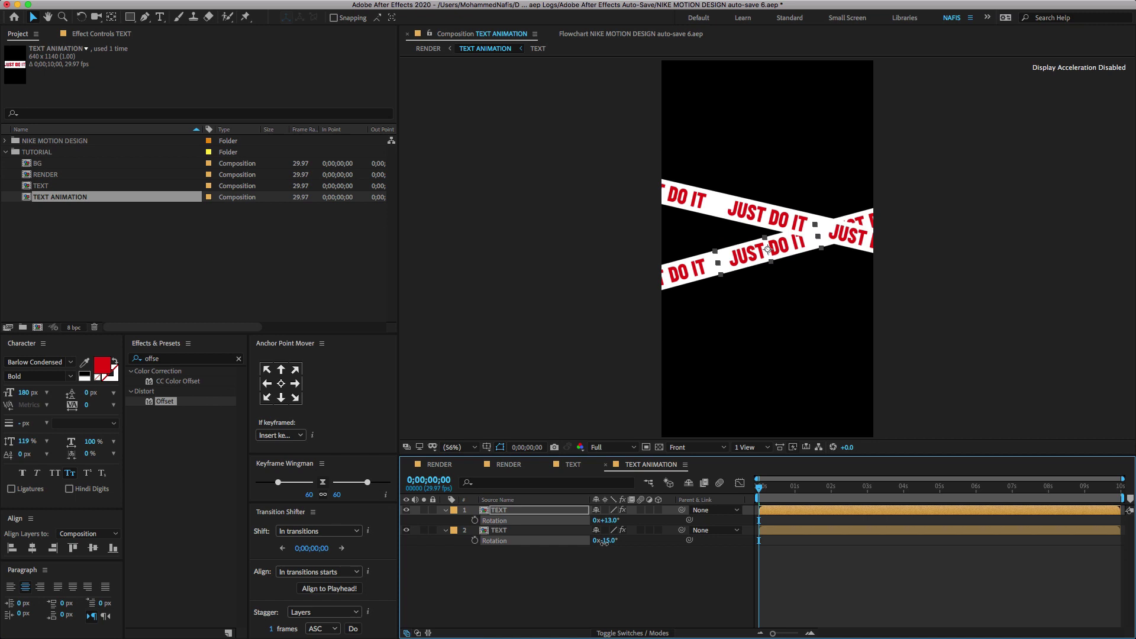
Move the -15° banner up and slightly left so the two banners cross near the middle of the frame.
{"action": "left_click", "coordinate": [548, 511]}
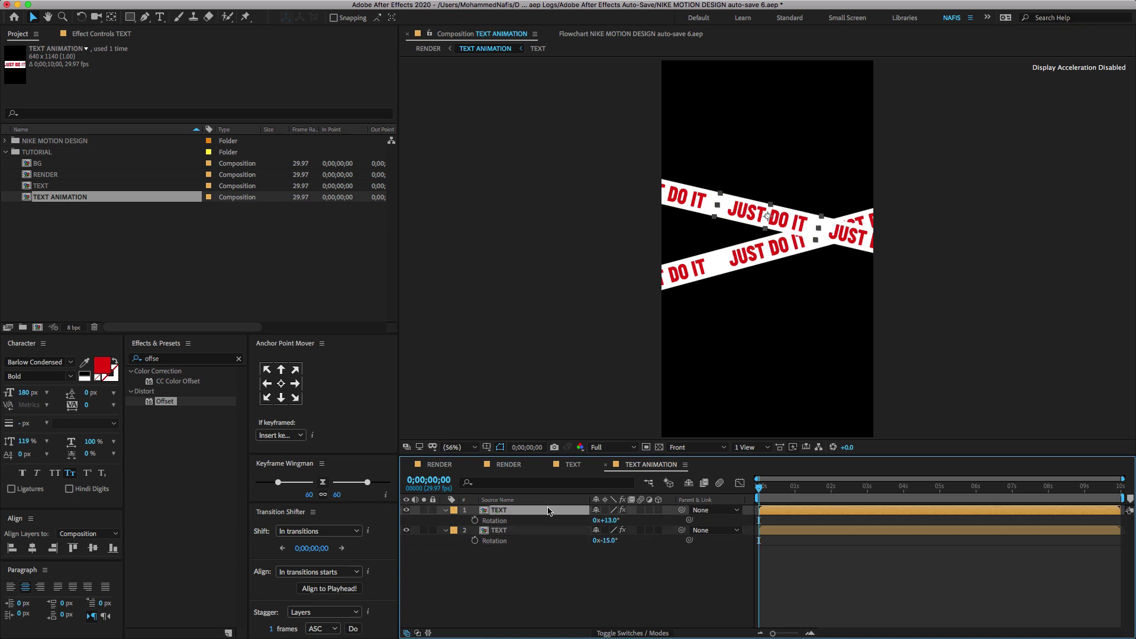
{"action": "left_click_drag", "start_coordinate": [789, 241], "coordinate": [775, 226]}
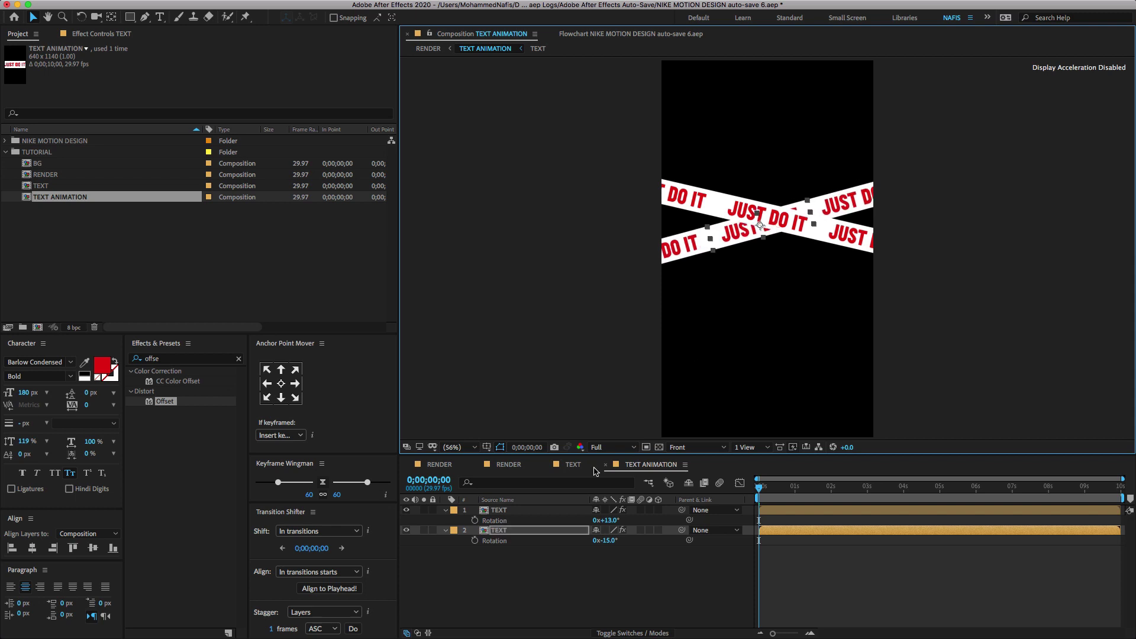
Collapse the rotation properties and move both crossed banners up to the top edge of the composition.
{"action": "key", "text": "super+a"}
{"action": "key", "text": "u"}
{"action": "key", "text": "shift+Up"}
{"action": "key", "text": "shift+Up"}
{"action": "key", "text": "shift+Up"}
{"action": "key", "text": "shift+Up"}
{"action": "key", "text": "shift+Up"}
{"action": "key", "text": "shift+Up"}
{"action": "key", "text": "shift+Up"}
{"action": "key", "text": "shift+Up"}
{"action": "key", "text": "shift+Up"}
{"action": "key", "text": "shift+Up"}
{"action": "key", "text": "shift+Up"}
{"action": "key", "text": "shift+Up"}
{"action": "key", "text": "shift+Up"}
{"action": "key", "text": "shift+Up"}
{"action": "key", "text": "shift+Up"}
{"action": "key", "text": "shift+Up"}
{"action": "key", "text": "shift+Up"}
{"action": "key", "text": "shift+Up"}
{"action": "key", "text": "shift+Up"}
{"action": "key", "text": "shift+Up"}
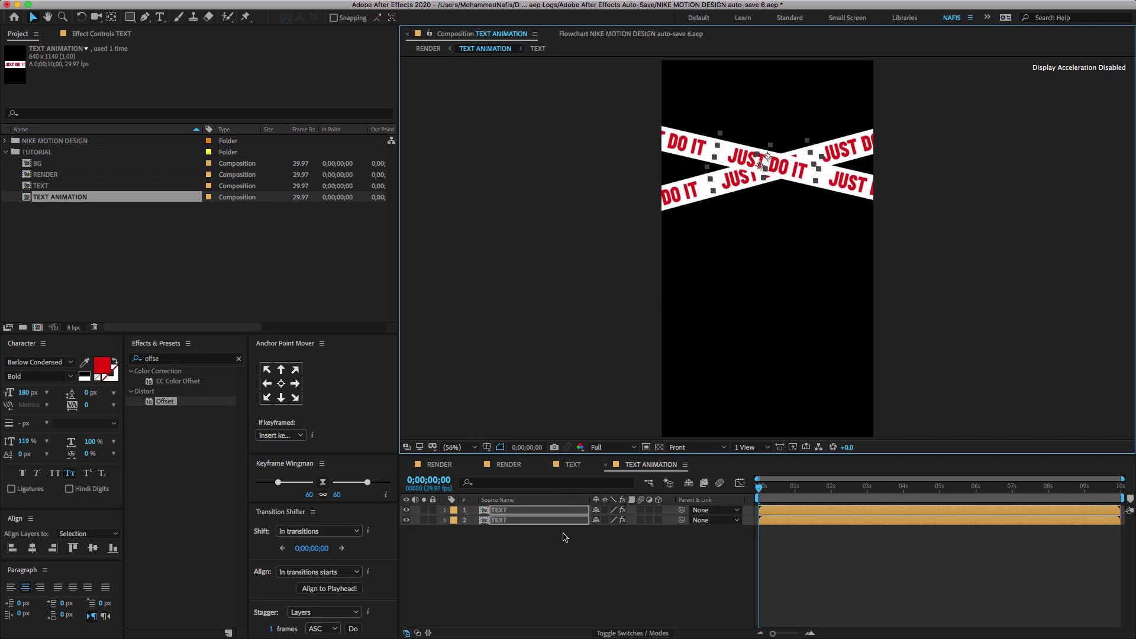
{"action": "key", "text": "shift+Up"}
{"action": "key", "text": "shift+Up"}
{"action": "key", "text": "shift+Up"}
{"action": "key", "text": "shift+Up"}
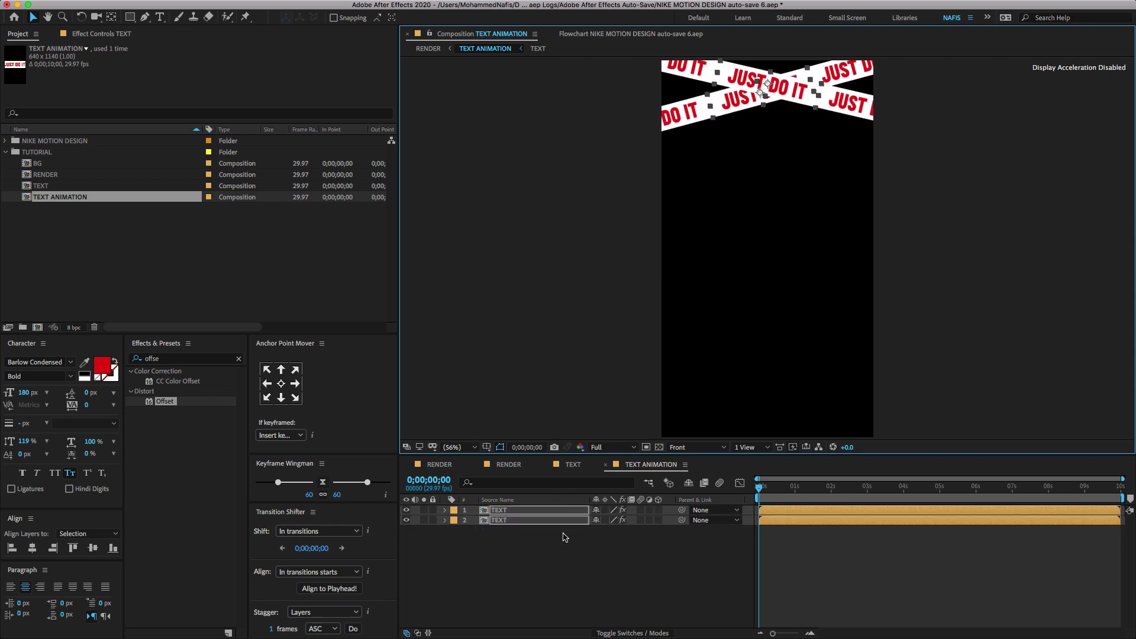
Duplicate the pair of crossed TEXT layers and group the two copies together at the top of the layer stack.
{"action": "left_click_drag", "start_coordinate": [762, 487], "coordinate": [725, 509]}
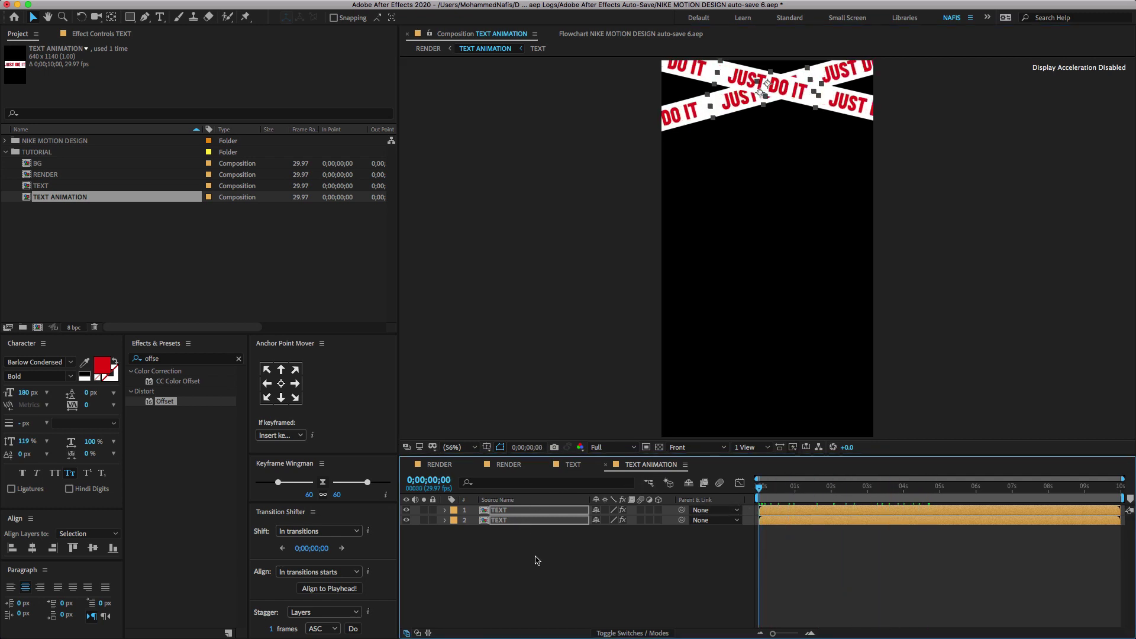
{"action": "key", "text": "super+d"}
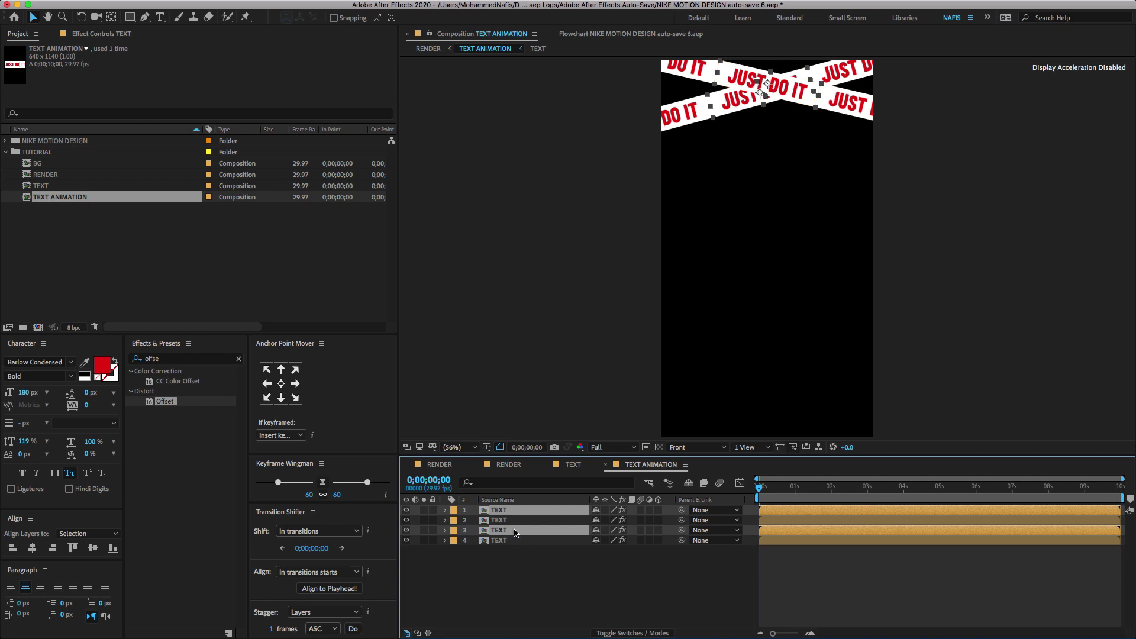
{"action": "left_click_drag", "start_coordinate": [515, 532], "coordinate": [519, 522]}
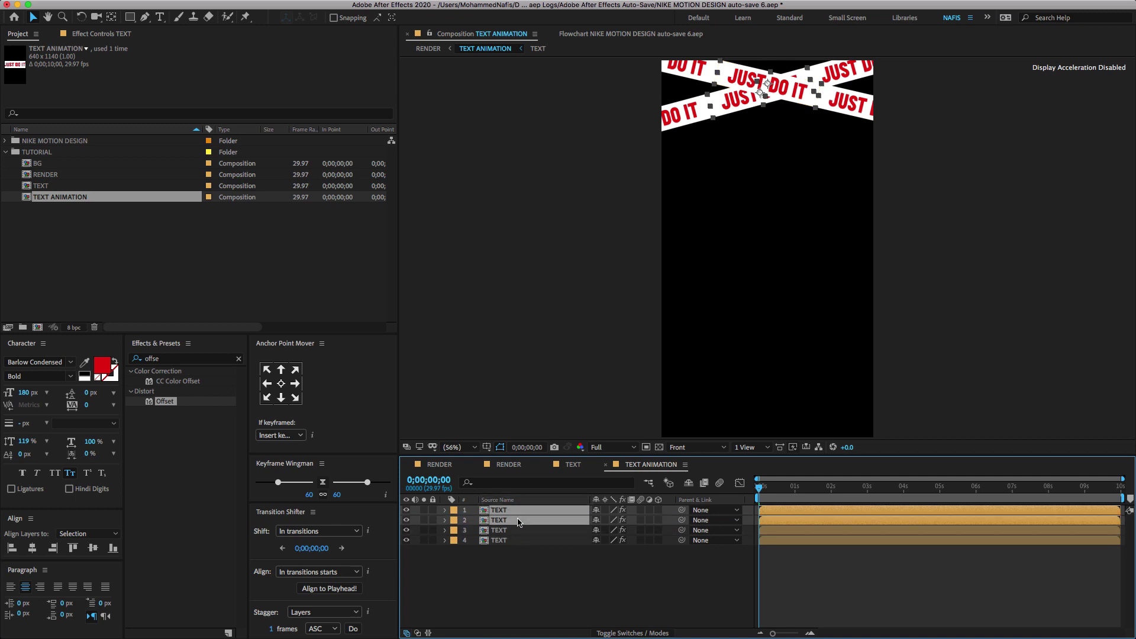
Move the duplicated pair of banners down to the bottom edge of the composition.
{"action": "key", "text": "shift+Down"}
{"action": "key", "text": "shift+Down"}
{"action": "key", "text": "shift+Down"}
{"action": "key", "text": "shift+Down"}
{"action": "key", "text": "shift+Down"}
{"action": "key", "text": "shift+Down"}
{"action": "key", "text": "shift+Down"}
{"action": "key", "text": "shift+Down"}
{"action": "key", "text": "shift+Down"}
{"action": "key", "text": "shift+Down"}
{"action": "key", "text": "shift+Down"}
{"action": "key", "text": "shift+Down"}
{"action": "key", "text": "shift+Down"}
{"action": "key", "text": "shift+Down"}
{"action": "key", "text": "shift+Down"}
{"action": "key", "text": "shift+Down"}
{"action": "key", "text": "shift+Down"}
{"action": "key", "text": "shift+Down"}
{"action": "key", "text": "shift+Down"}
{"action": "key", "text": "shift+Down"}
{"action": "key", "text": "shift+Down"}
{"action": "key", "text": "shift+Down"}
{"action": "key", "text": "shift+Down"}
{"action": "key", "text": "shift+Down"}
{"action": "key", "text": "shift+Down"}
{"action": "key", "text": "shift+Down"}
{"action": "key", "text": "shift+Down"}
{"action": "key", "text": "shift+Down"}
{"action": "key", "text": "shift+Down"}
{"action": "key", "text": "shift+Down"}
{"action": "key", "text": "shift+Down"}
{"action": "key", "text": "shift+Down"}
{"action": "key", "text": "shift+Down"}
{"action": "key", "text": "shift+Down"}
{"action": "key", "text": "shift+Down"}
{"action": "key", "text": "shift+Down"}
{"action": "key", "text": "shift+Down"}
{"action": "key", "text": "shift+Down"}
{"action": "key", "text": "shift+Down"}
{"action": "key", "text": "shift+Down"}
Adjust the placement of the lower crossed banners so their text is offset from the upper pair.
{"action": "left_click", "coordinate": [824, 416]}
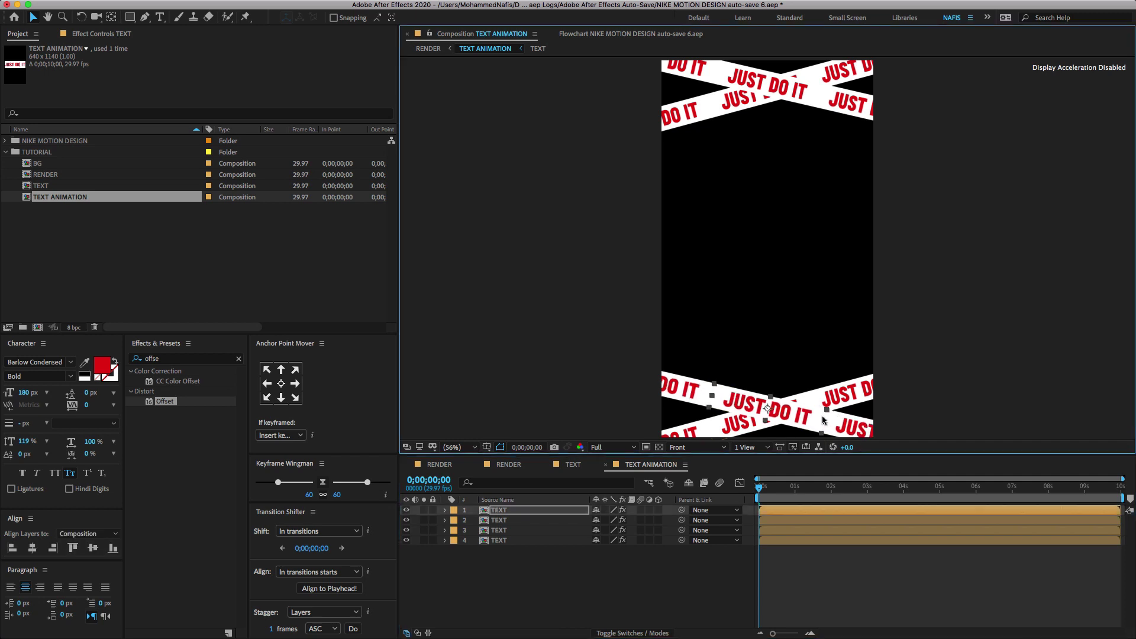
{"action": "key", "text": "super+shift+a"}
{"action": "left_click", "coordinate": [545, 509]}
{"action": "mouse_move", "coordinate": [770, 410]}
{"action": "left_mouse_down"}
{"action": "mouse_move", "coordinate": [799, 402]}
{"action": "mouse_move", "coordinate": [765, 420]}
{"action": "mouse_move", "coordinate": [782, 413]}
{"action": "mouse_move", "coordinate": [761, 398]}
{"action": "left_mouse_up"}
{"action": "left_click", "coordinate": [951, 407]}
{"action": "left_click", "coordinate": [603, 570]}
{"action": "key", "text": "super+a"}
{"action": "left_click", "coordinate": [604, 571]}
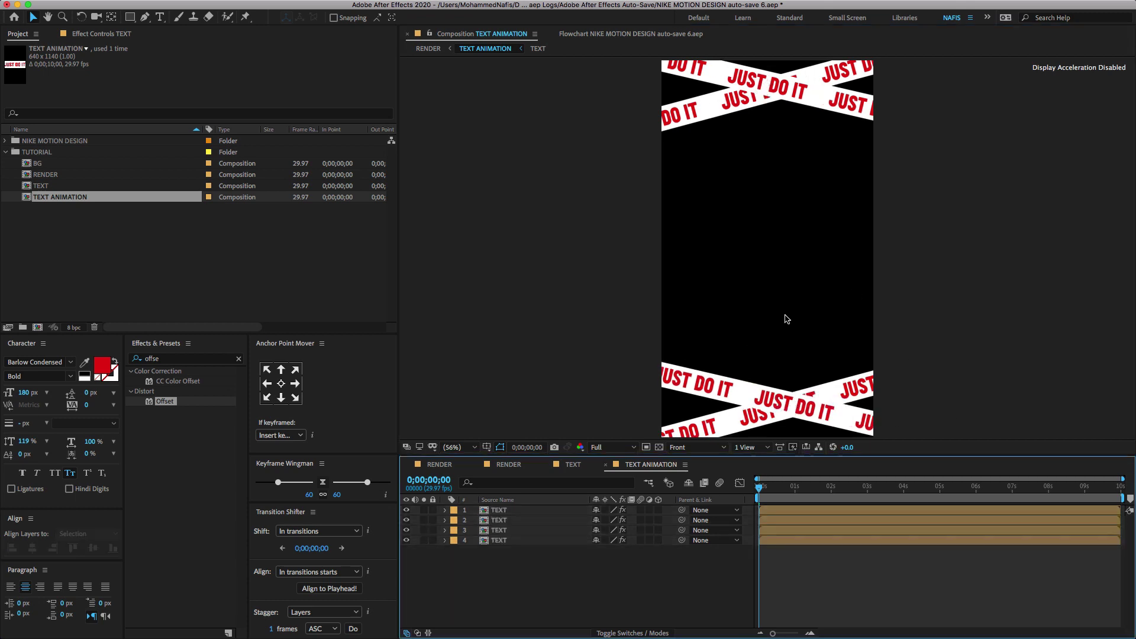
Check the crossed banners over the gradient background in the RENDER composition, and return to TEXT ANIMATION.
{"action": "left_click", "coordinate": [576, 468]}
{"action": "left_click", "coordinate": [509, 465]}
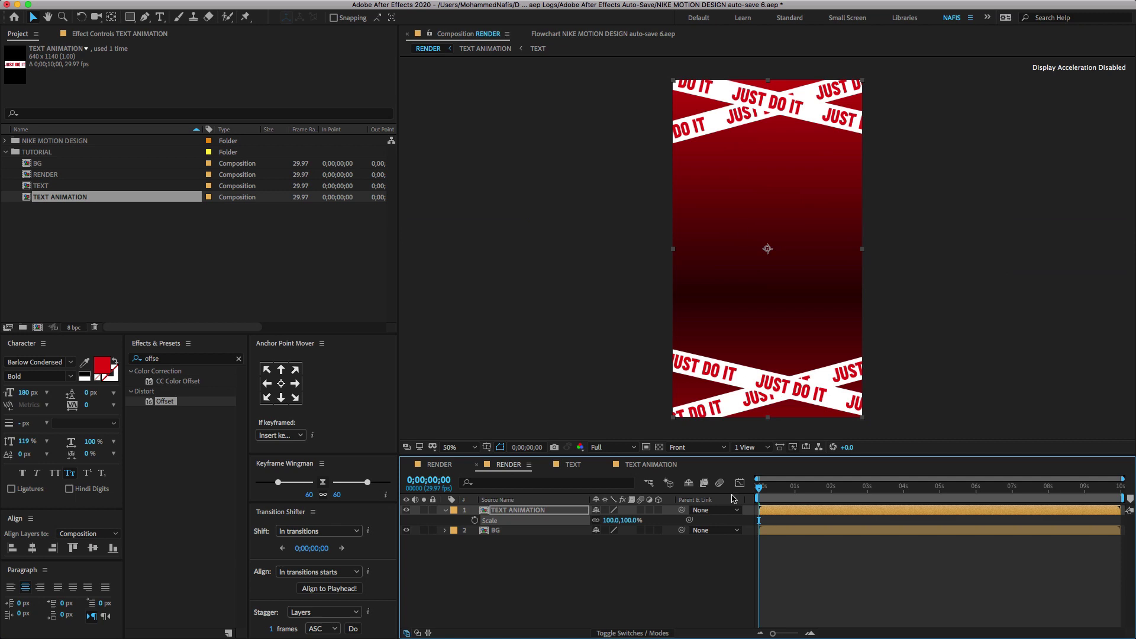
{"action": "left_click", "coordinate": [573, 465]}
{"action": "left_click", "coordinate": [650, 465]}
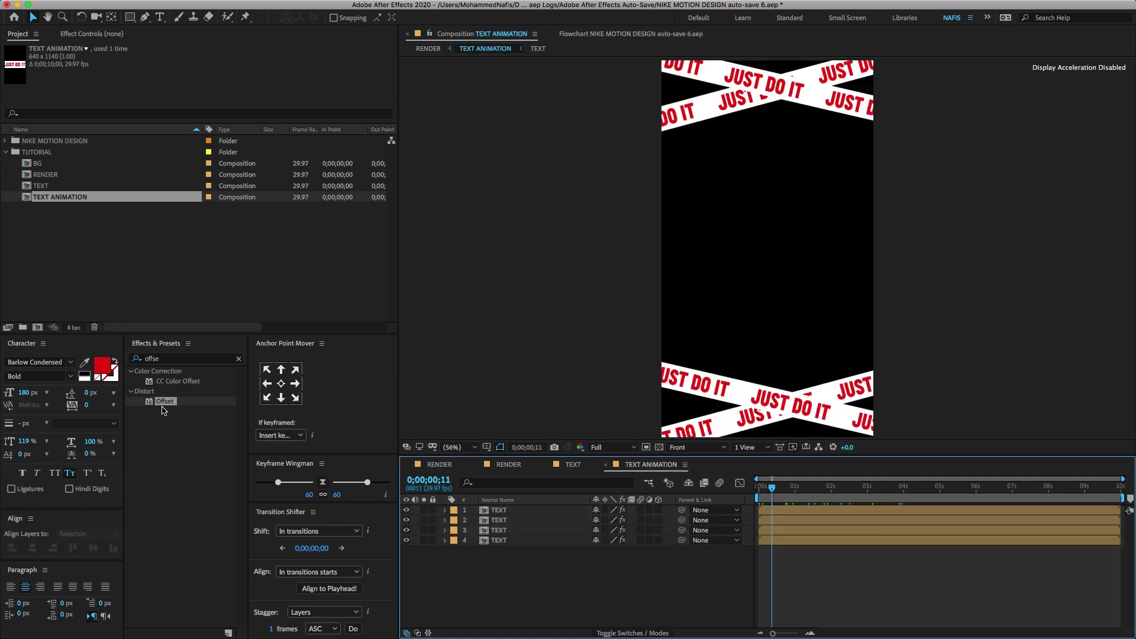
Find the Drop Shadow effect and apply it to the lowest TEXT layer in the stack.
{"action": "left_click", "coordinate": [186, 361]}
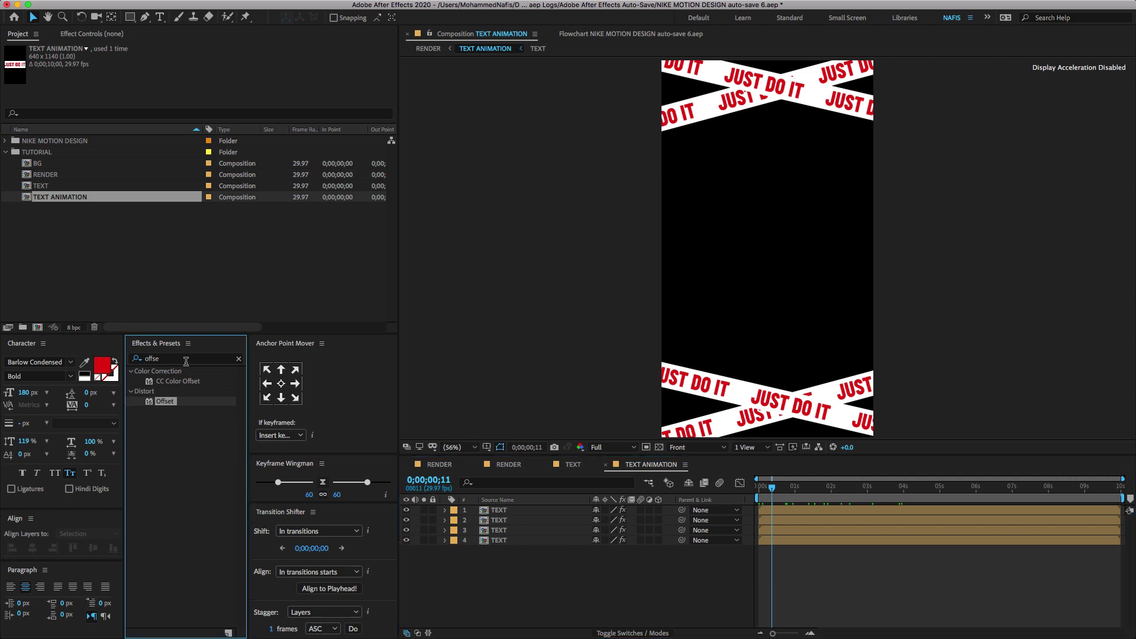
{"action": "left_click", "coordinate": [187, 360]}
{"action": "type", "text": "d"}
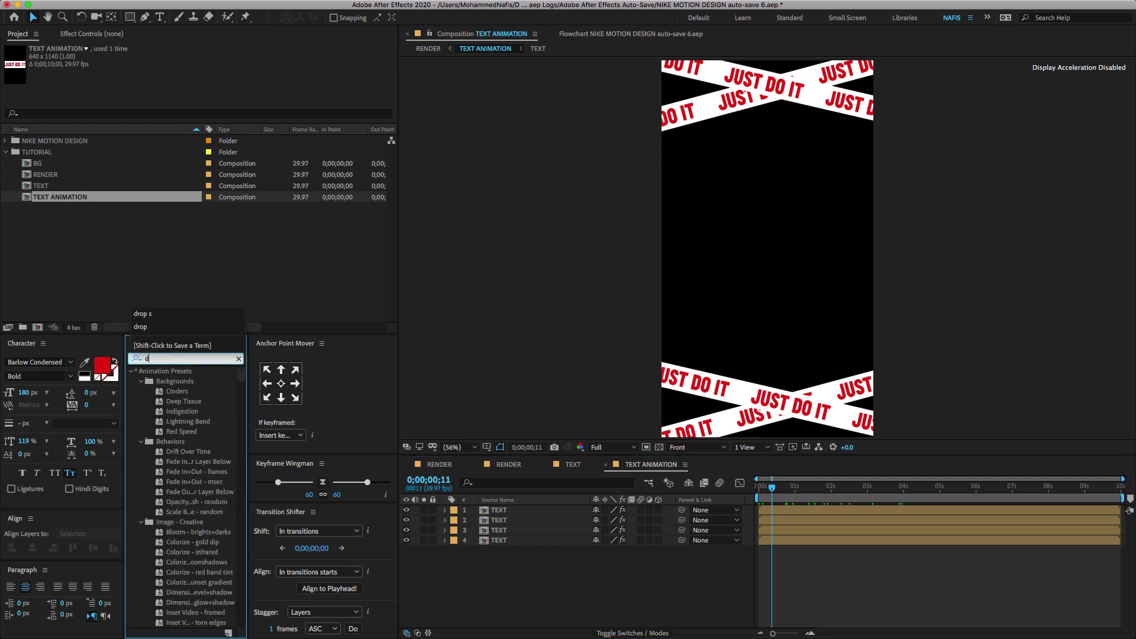
{"action": "type", "text": "rop sh"}
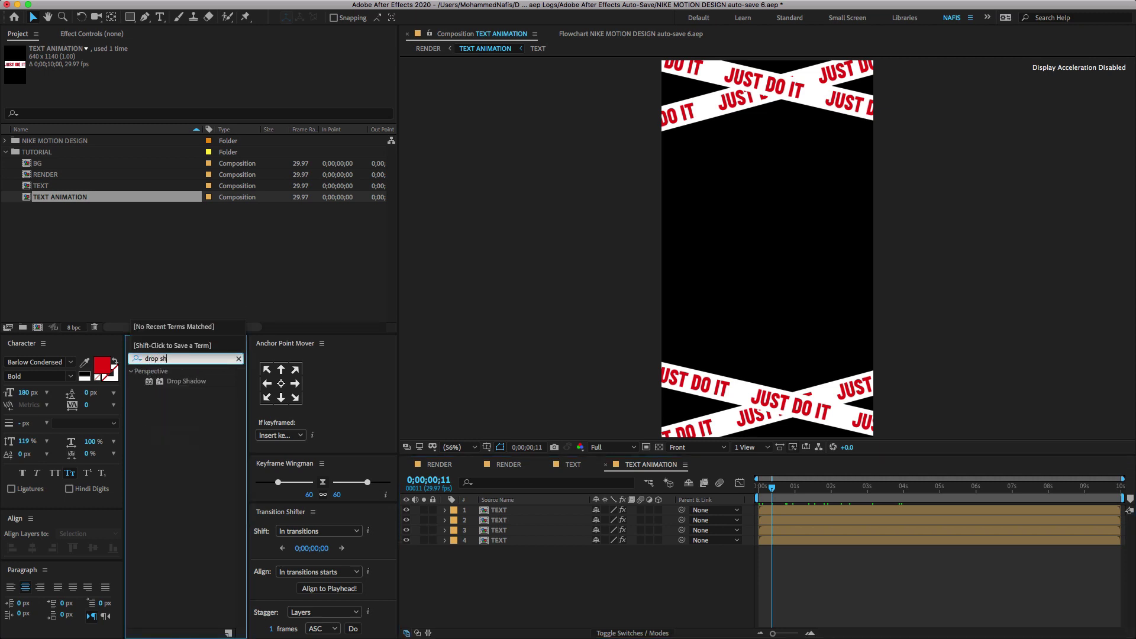
{"action": "left_click_drag", "start_coordinate": [191, 384], "coordinate": [506, 546]}
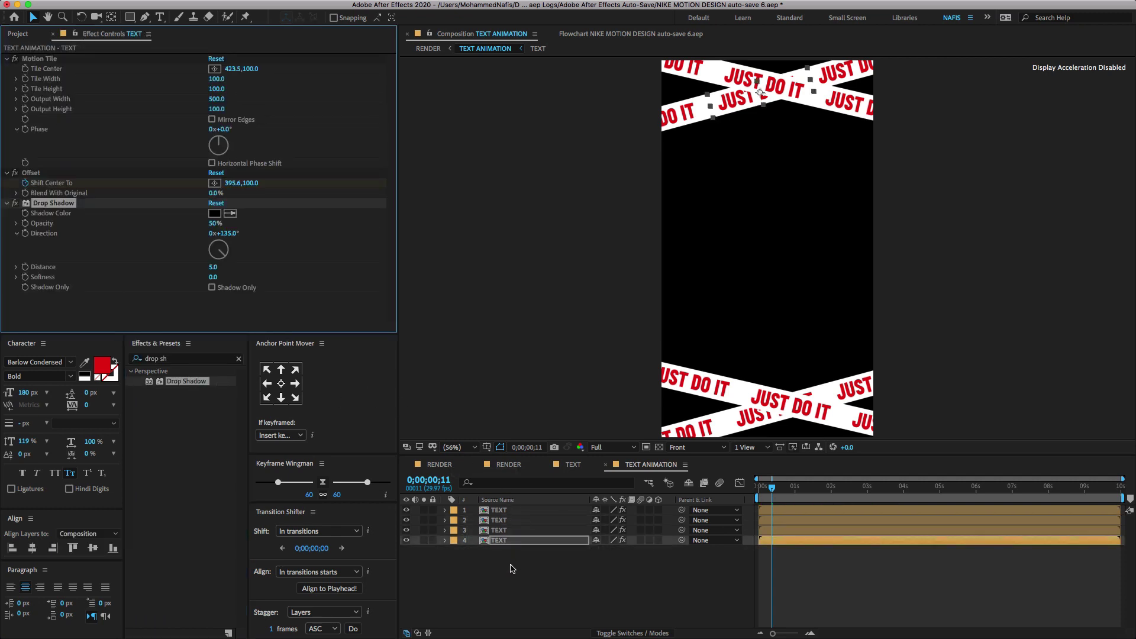
Add a white solid layer to TEXT ANIMATION and place it beneath all the TEXT layers.
{"action": "right_click", "coordinate": [512, 568]}
{"action": "mouse_move", "coordinate": [622, 509]}
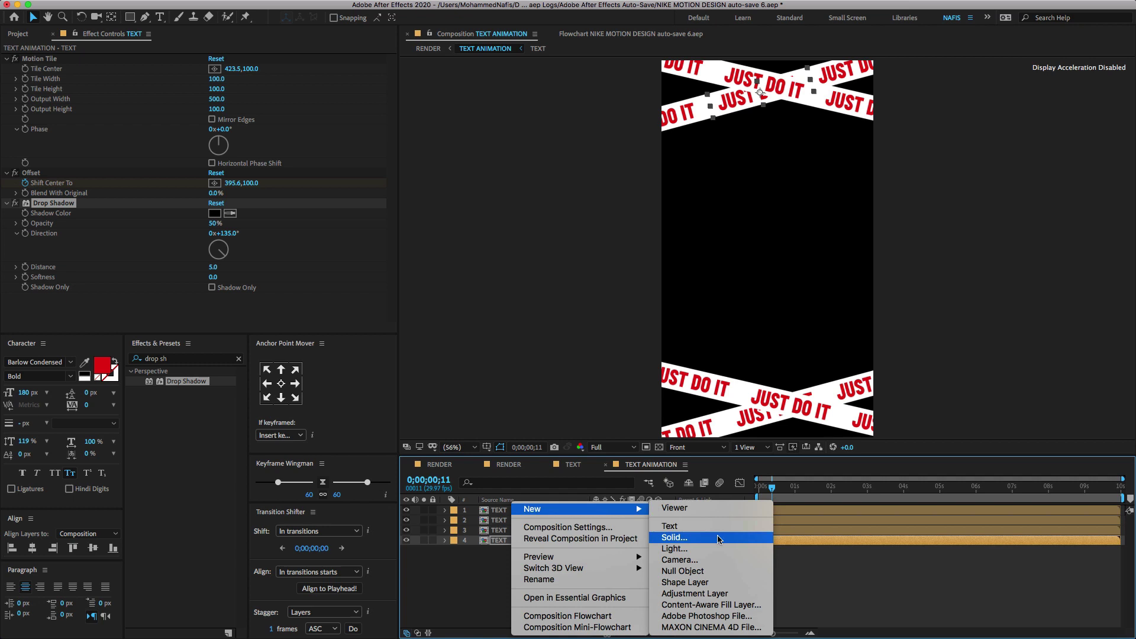
{"action": "left_click", "coordinate": [675, 537]}
{"action": "left_click", "coordinate": [666, 429]}
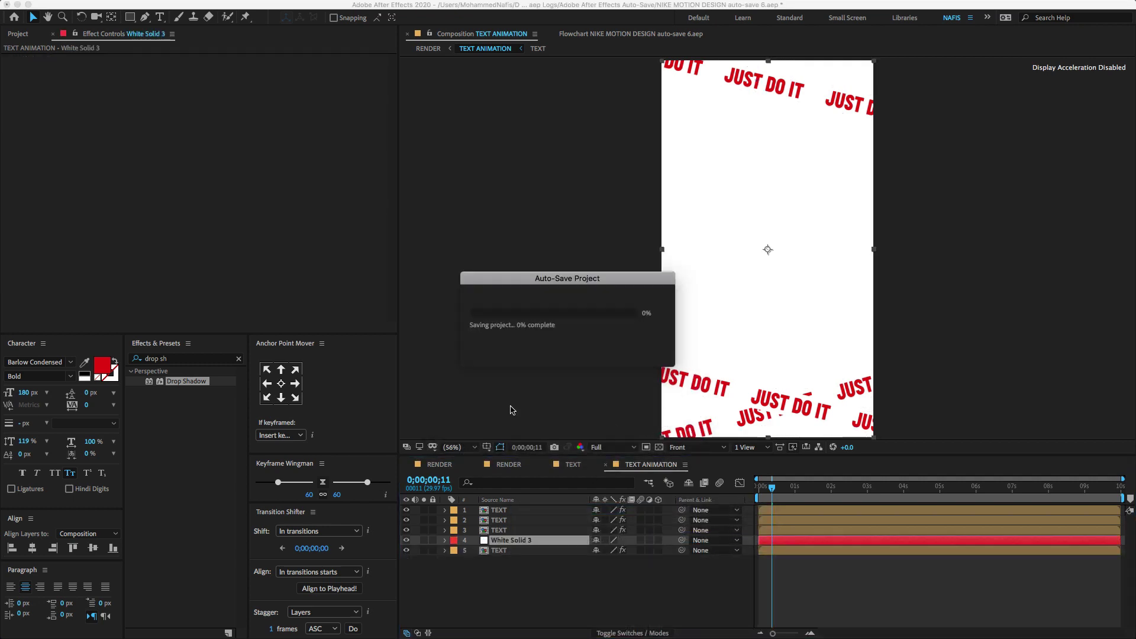
{"action": "left_click_drag", "start_coordinate": [513, 541], "coordinate": [512, 573]}
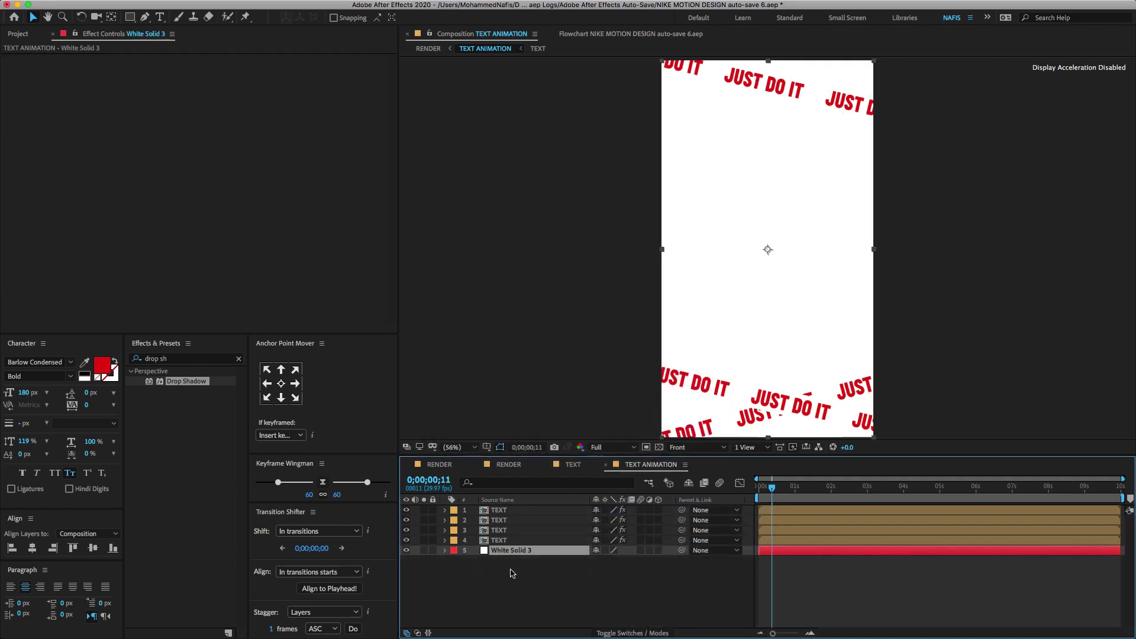
Set the lowest TEXT layer's Drop Shadow distance to 13 and softness to 25, and copy the effect to the TEXT layer above.
{"action": "left_click", "coordinate": [506, 530]}
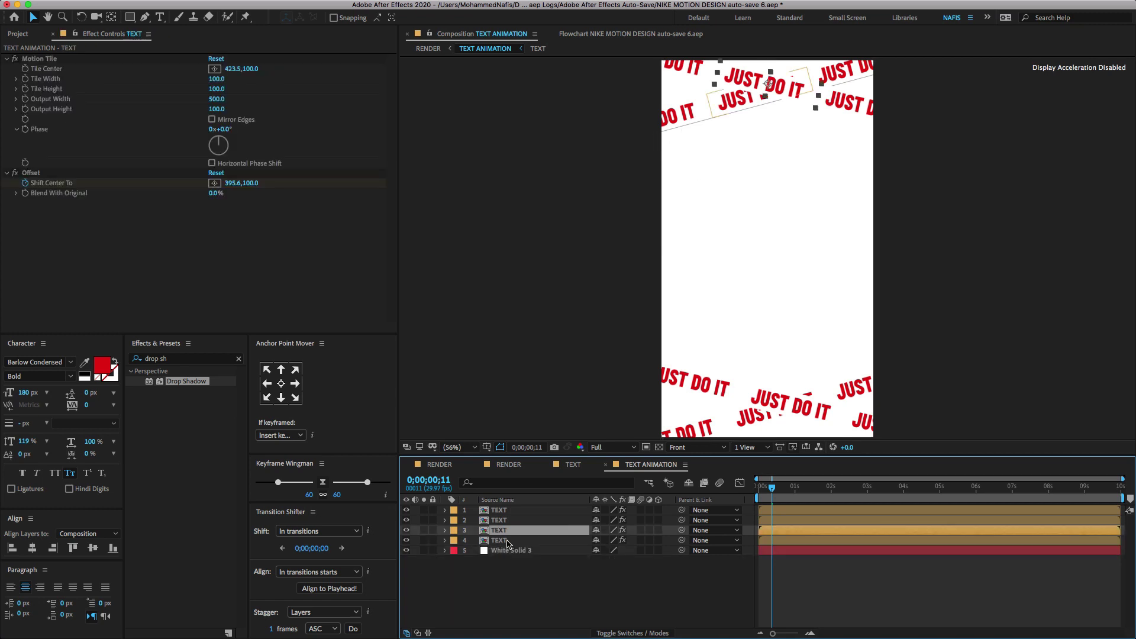
{"action": "left_click", "coordinate": [506, 540]}
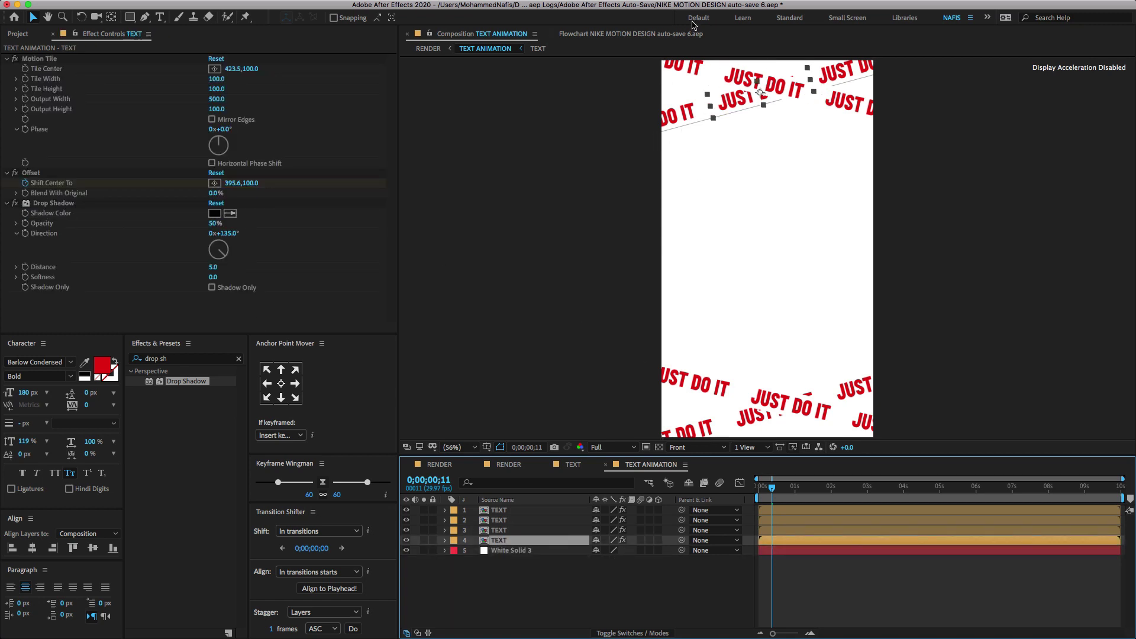
{"action": "left_click", "coordinate": [213, 268]}
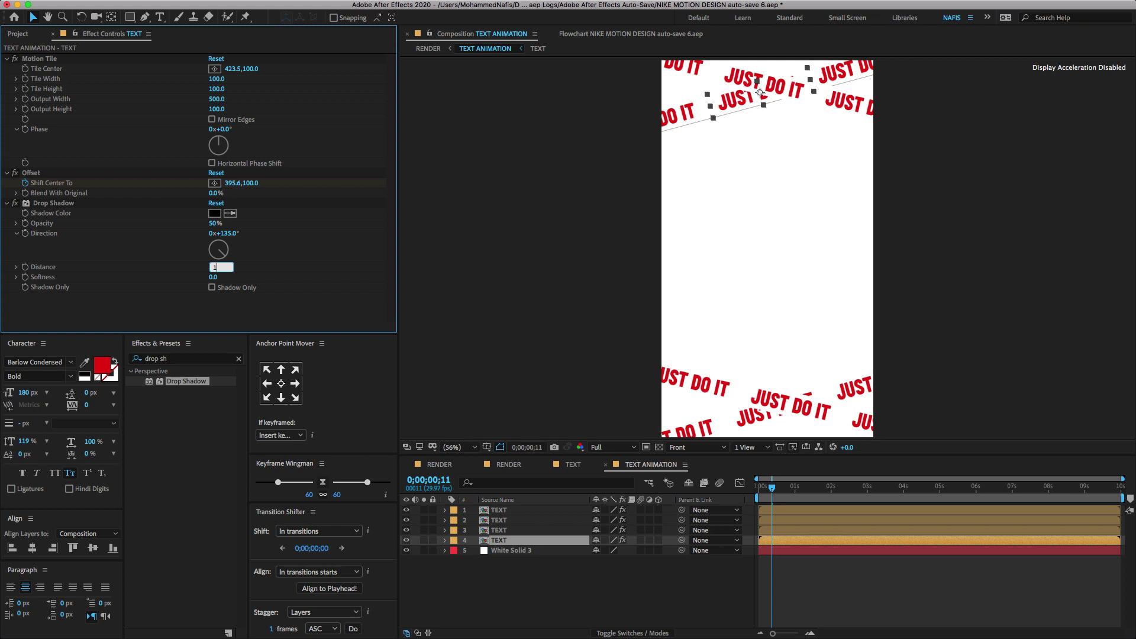
{"action": "key", "text": "Return"}
{"action": "left_click", "coordinate": [215, 279]}
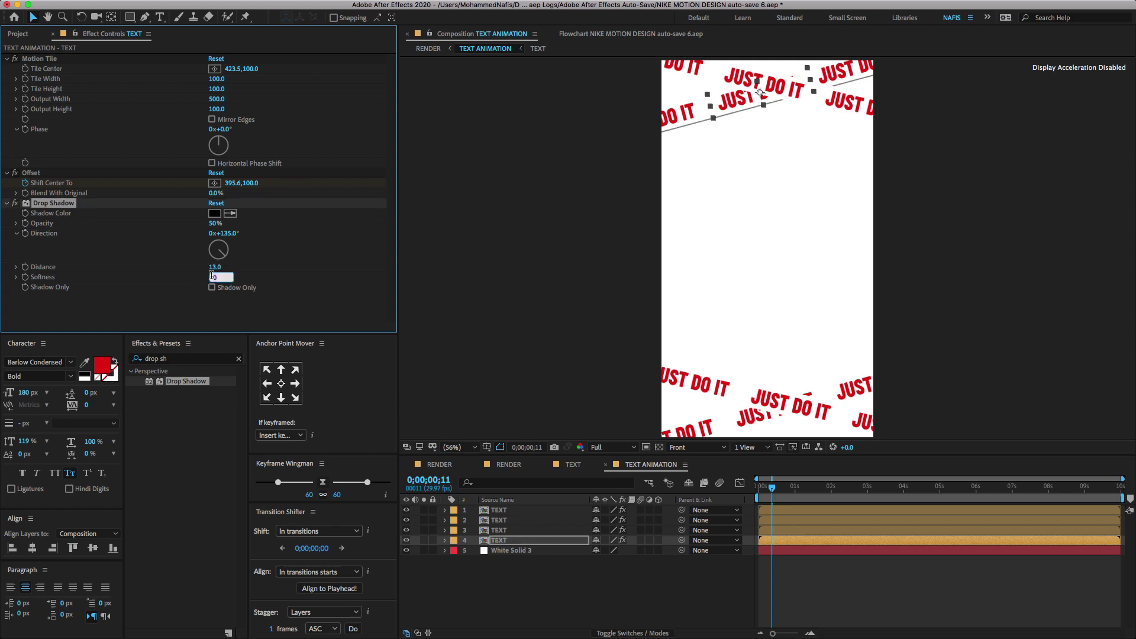
{"action": "type", "text": "25"}
{"action": "key", "text": "Return"}
{"action": "left_click", "coordinate": [215, 267]}
{"action": "left_click", "coordinate": [134, 257]}
{"action": "left_click", "coordinate": [71, 204]}
{"action": "left_click", "coordinate": [526, 531]}
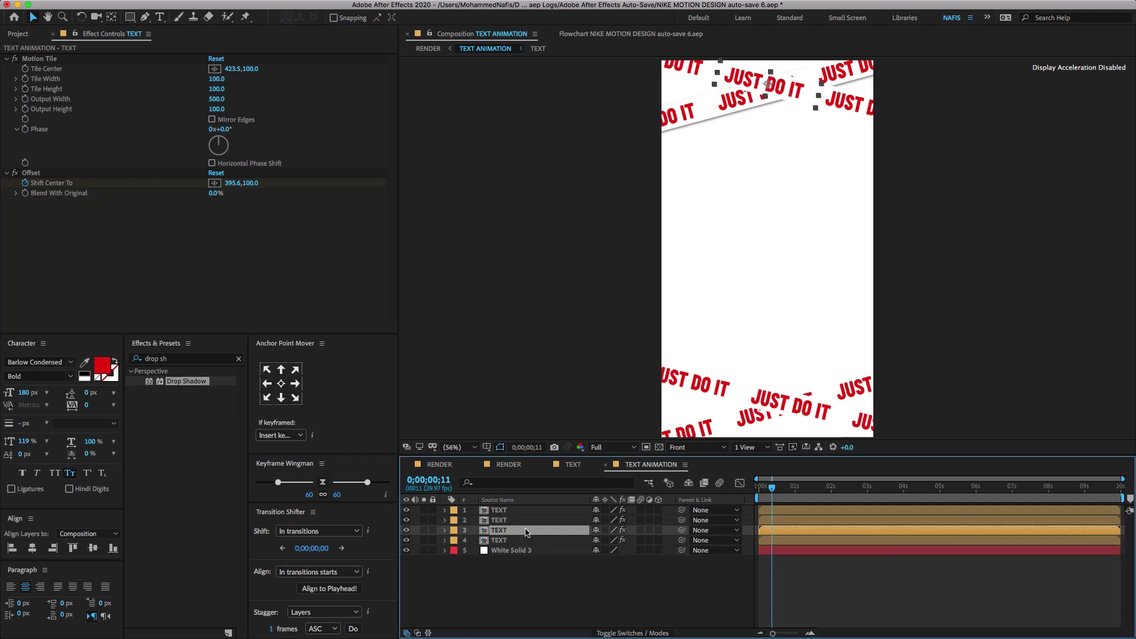
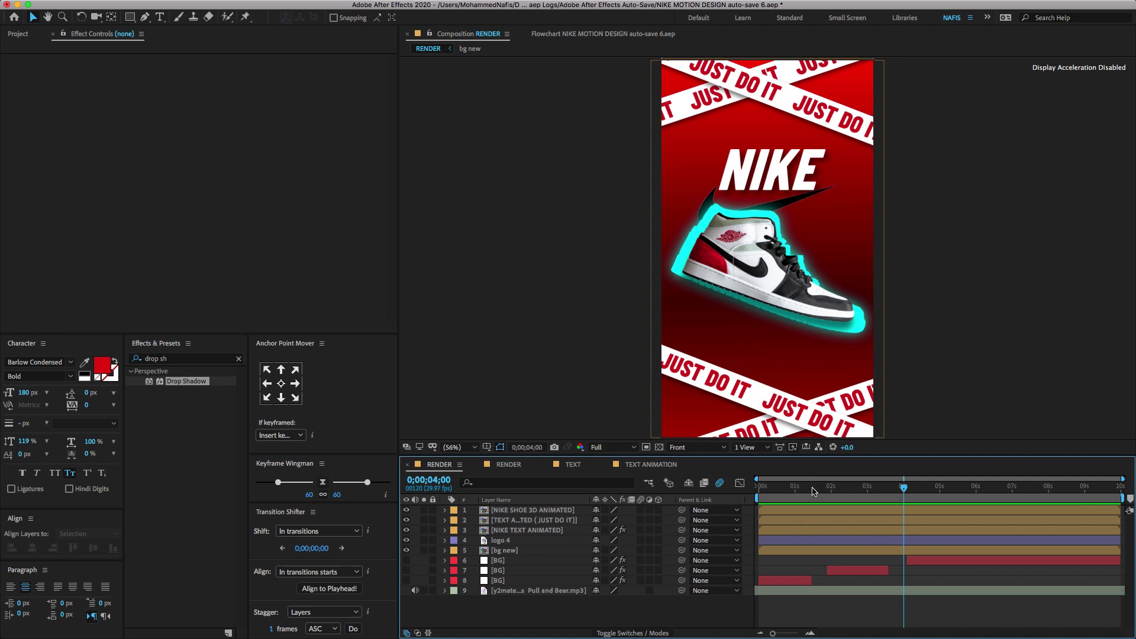
Play back the finished reference RENDER composition, and return to the tutorial's own RENDER composition.
{"action": "key", "text": "space"}
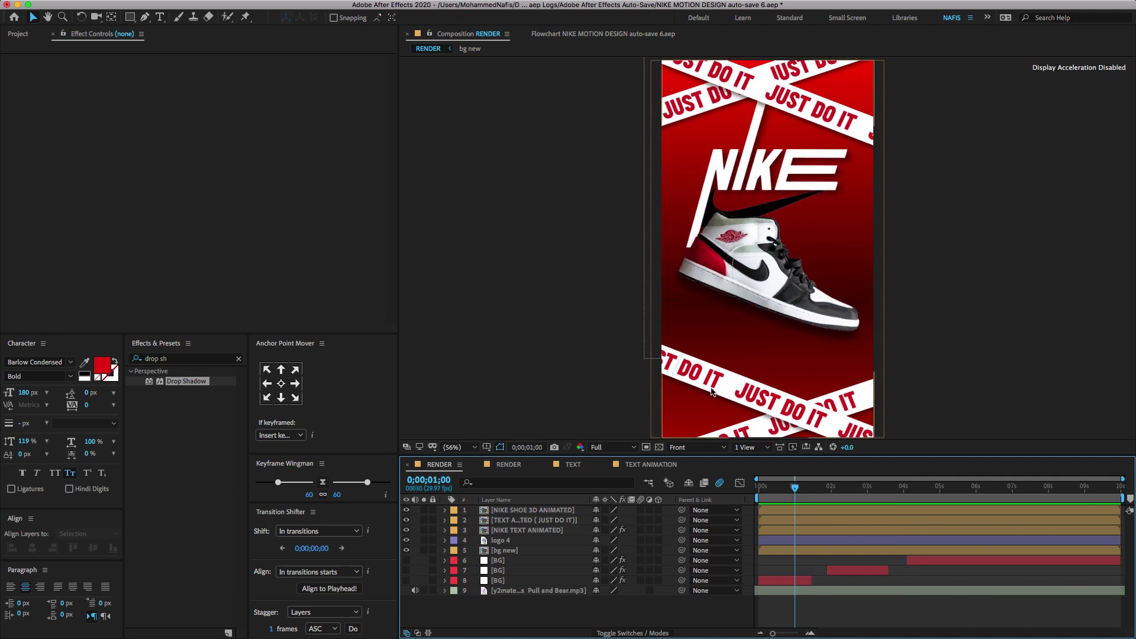
{"action": "left_click", "coordinate": [546, 465]}
{"action": "left_click", "coordinate": [546, 466]}
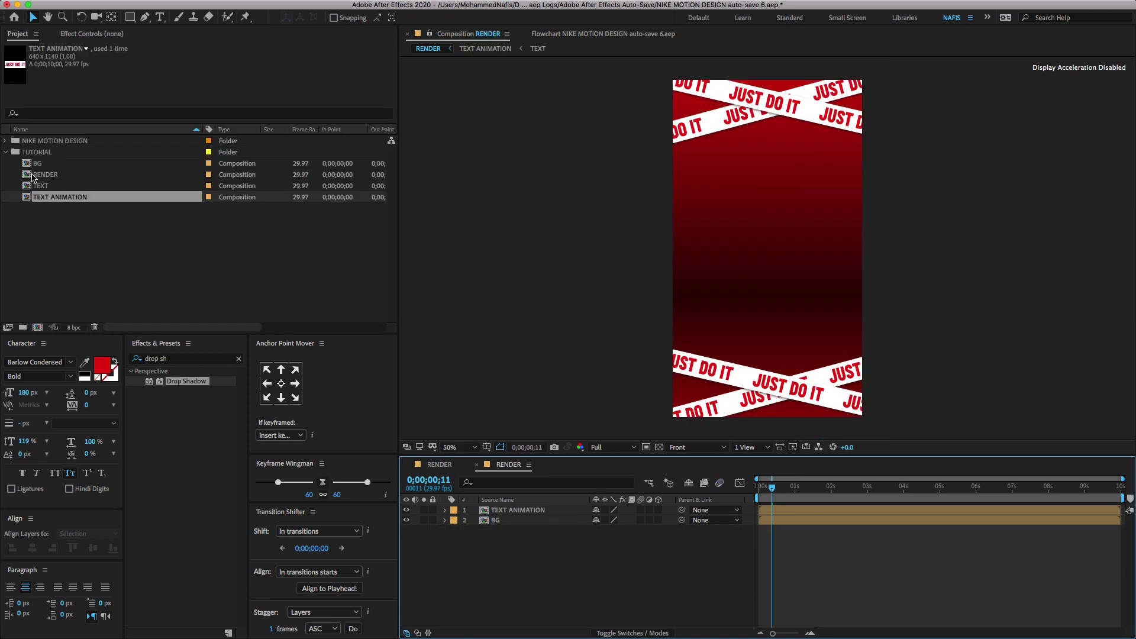
Create a new composition named NIKE TEXT with a width and height of 500 px.
{"action": "key", "text": "super+n"}
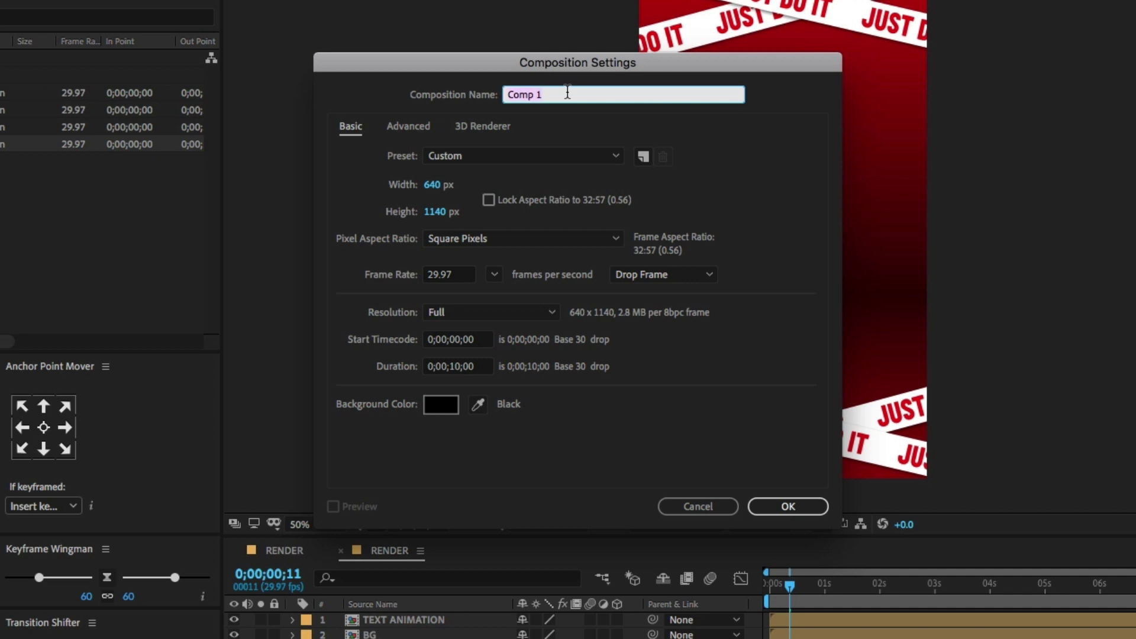
{"action": "type", "text": "NIKE TEXT"}
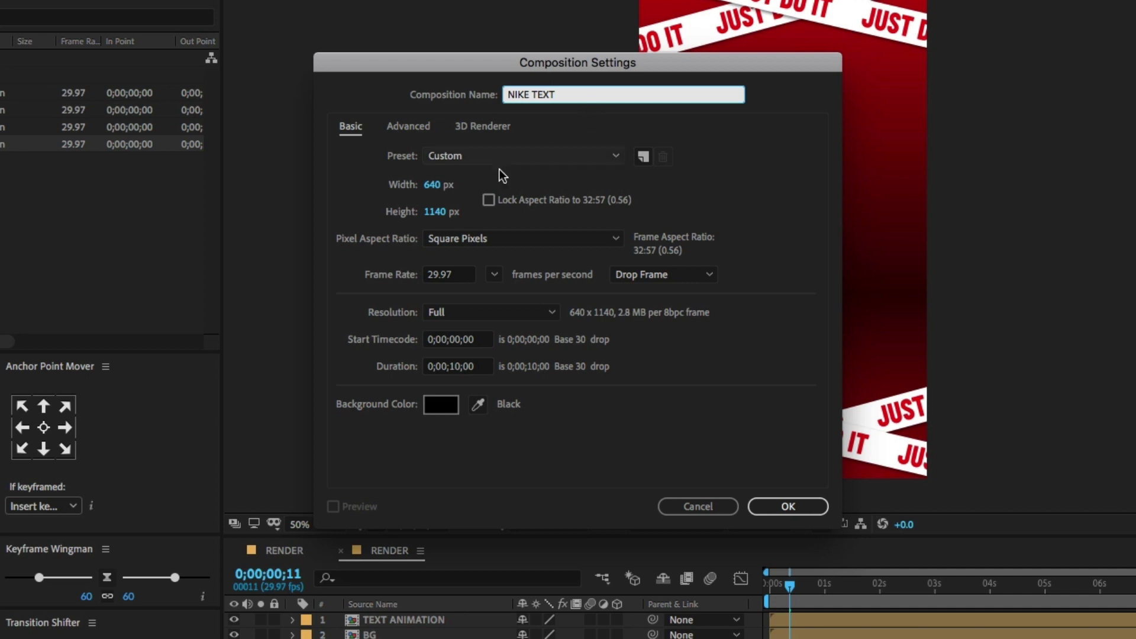
{"action": "left_click", "coordinate": [432, 185]}
{"action": "type", "text": "500"}
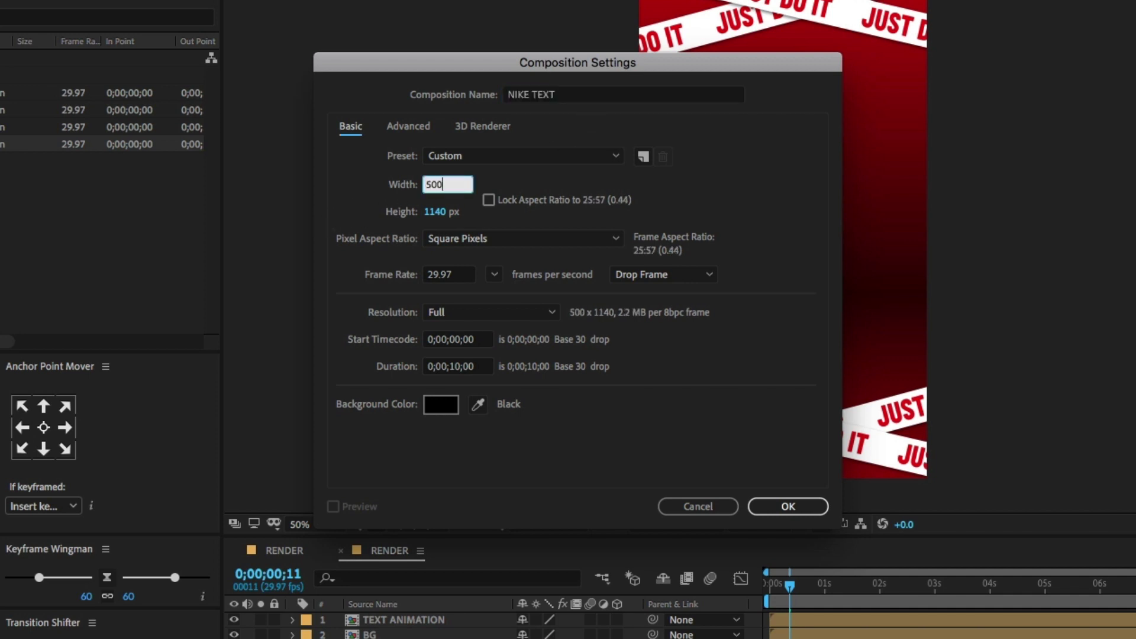
{"action": "left_click", "coordinate": [437, 211]}
{"action": "type", "text": "500"}
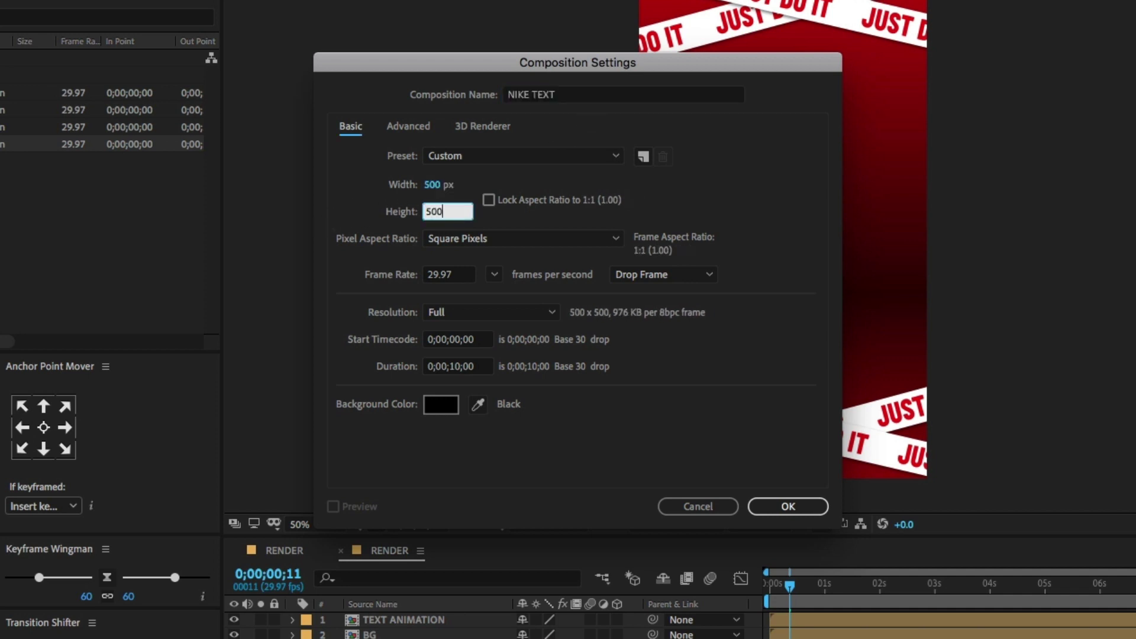
{"action": "left_click", "coordinate": [788, 506]}
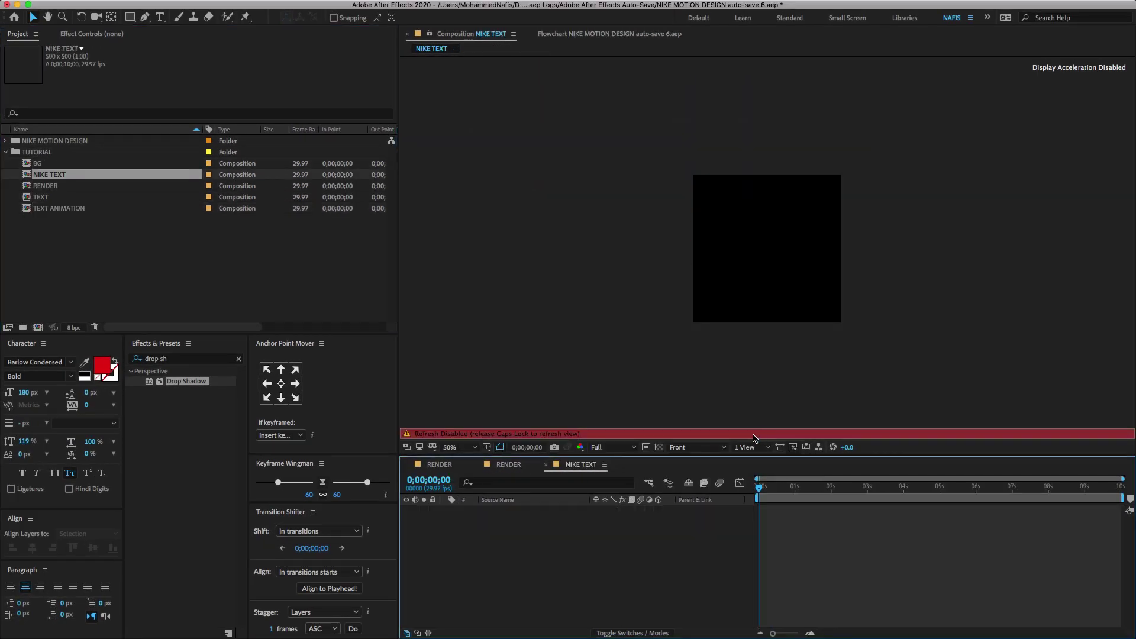
Add a text layer reading "nike" to the NIKE TEXT composition, with the view fitted to the canvas.
{"action": "key", "text": "Caps_Lock"}
{"action": "left_click", "coordinate": [456, 448]}
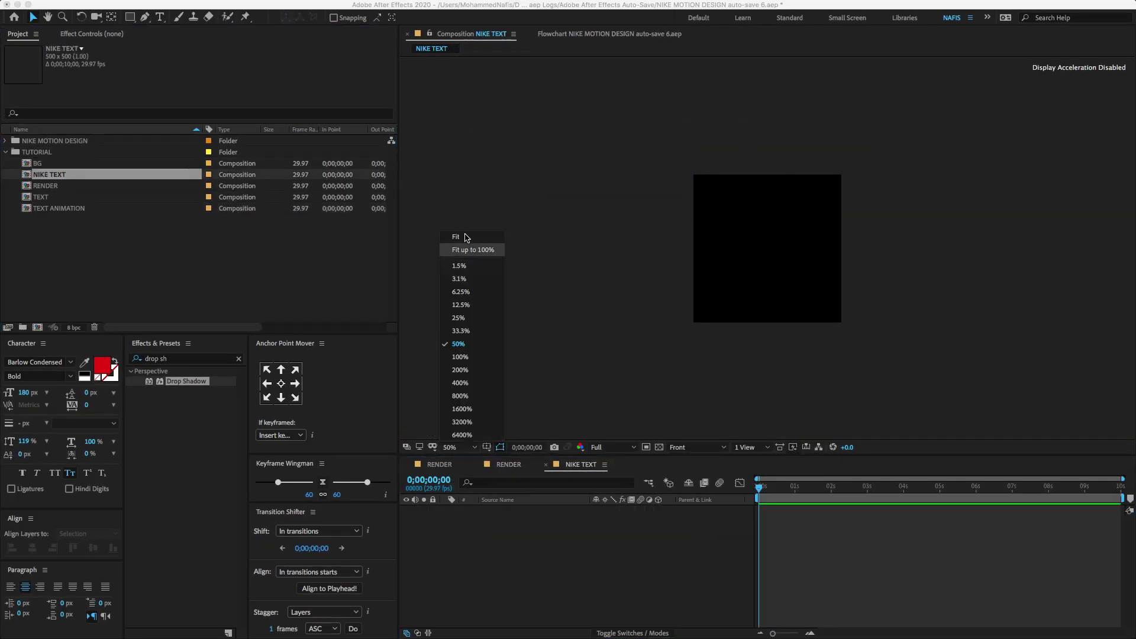
{"action": "left_click", "coordinate": [454, 237]}
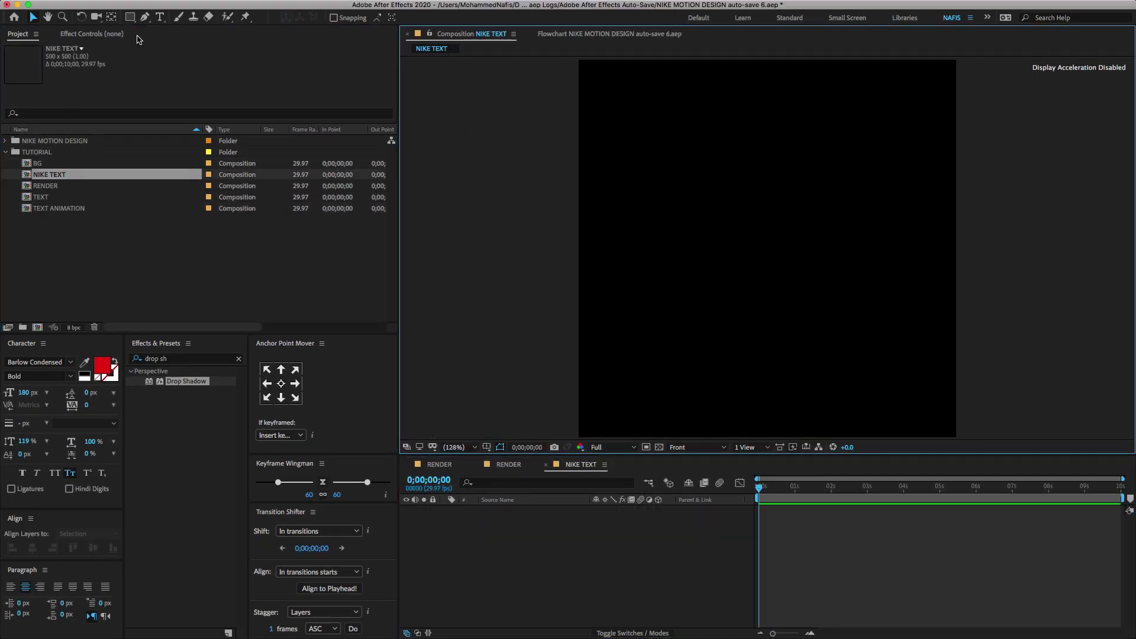
{"action": "left_click", "coordinate": [162, 19]}
{"action": "left_click", "coordinate": [663, 228]}
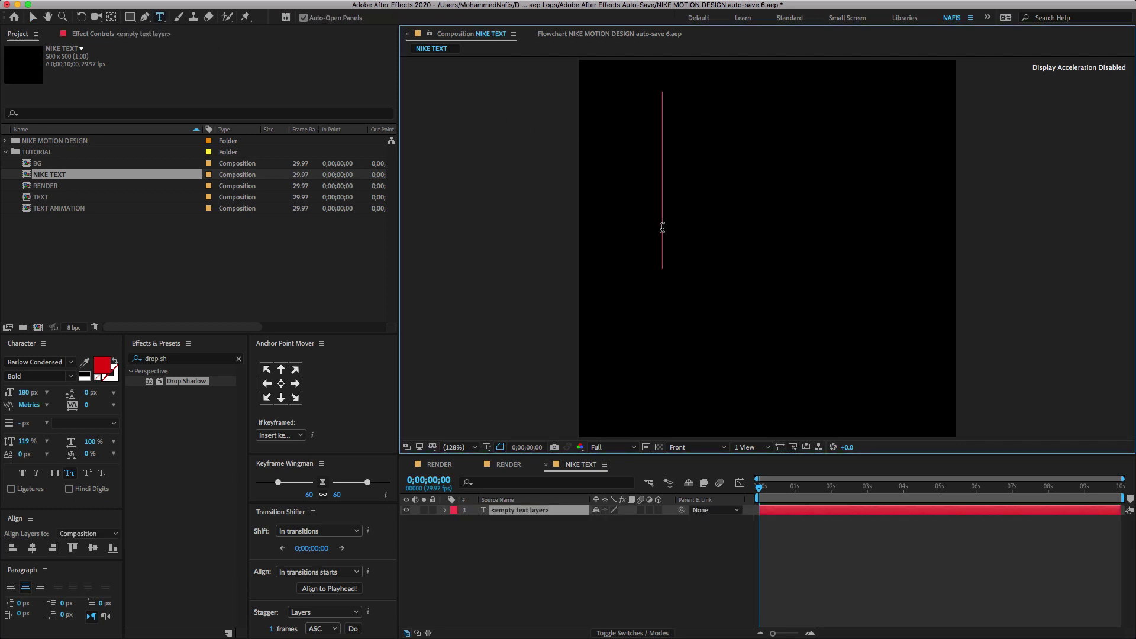
{"action": "type", "text": "nike"}
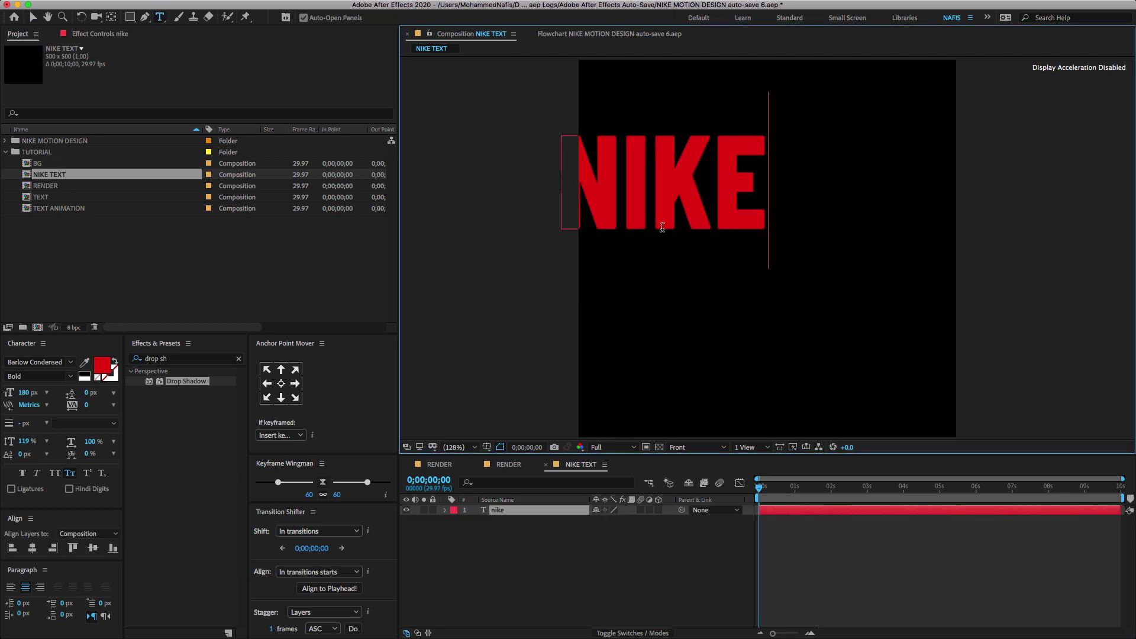
Fill the nike text with white and centre it horizontally and vertically in the composition.
{"action": "key", "text": "ctrl+a"}
{"action": "left_click", "coordinate": [101, 365]}
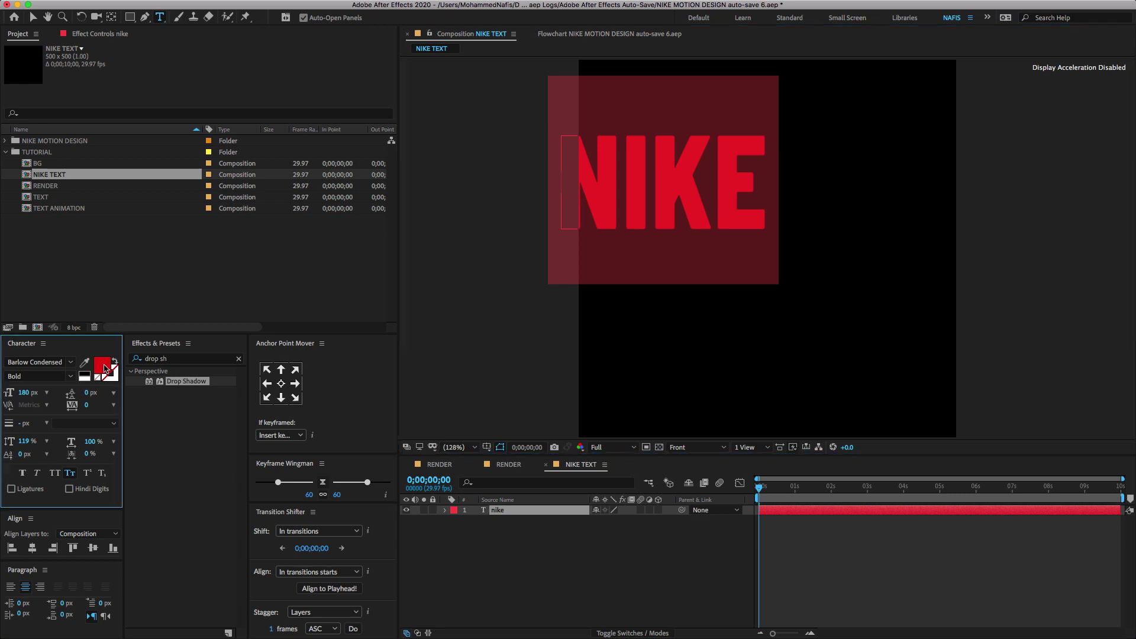
{"action": "left_click_drag", "start_coordinate": [131, 218], "coordinate": [63, 132]}
{"action": "left_click", "coordinate": [329, 157]}
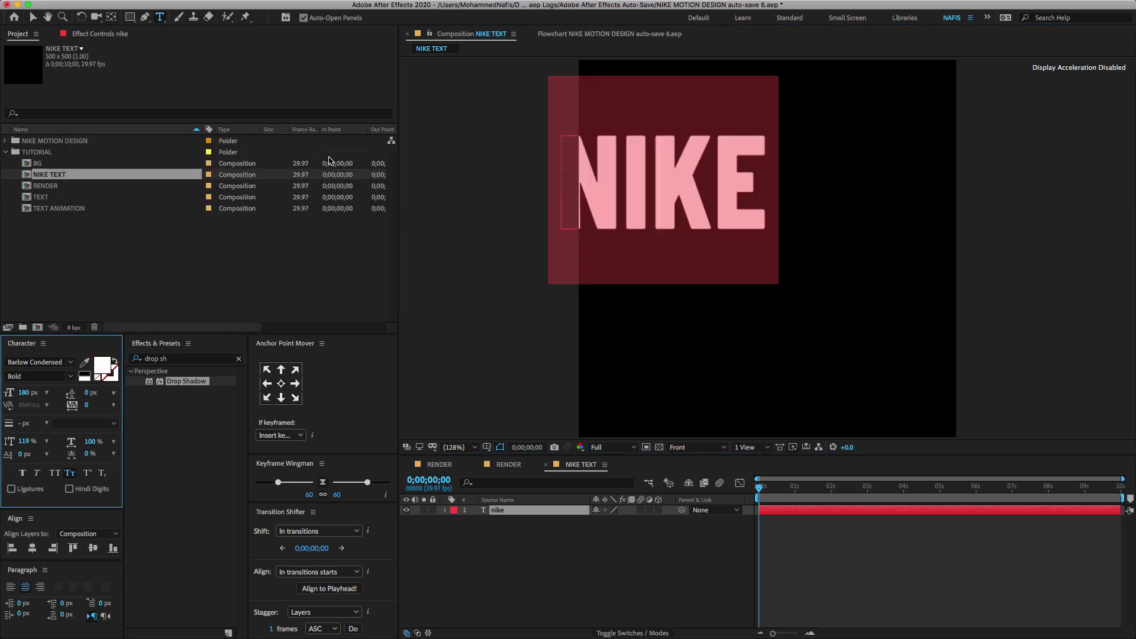
{"action": "left_click", "coordinate": [31, 548]}
{"action": "left_click", "coordinate": [93, 548]}
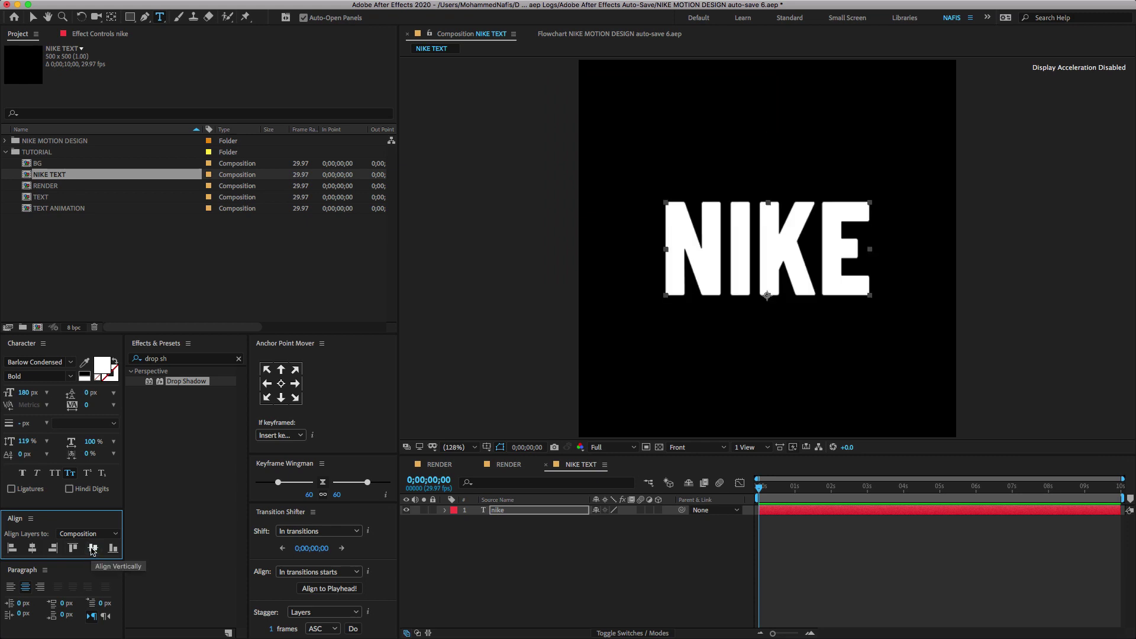
Set the nike text to Bold Italic with Faux Italic and centre the layer's anchor point.
{"action": "key", "text": "v"}
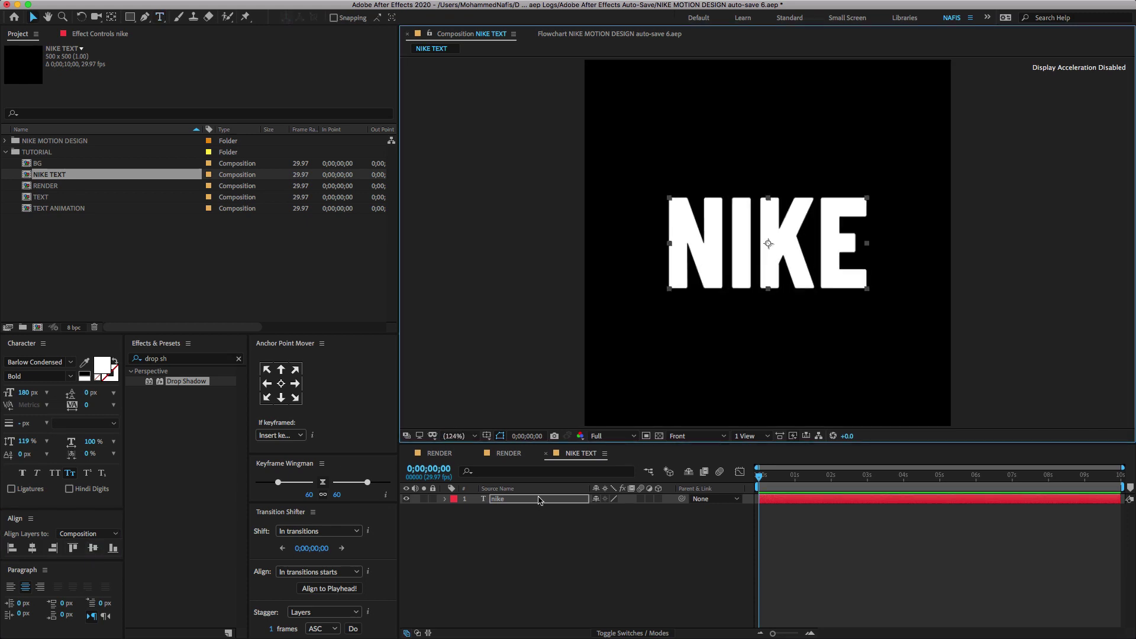
{"action": "double_click", "coordinate": [540, 500]}
{"action": "left_click", "coordinate": [39, 377]}
{"action": "left_click", "coordinate": [35, 562]}
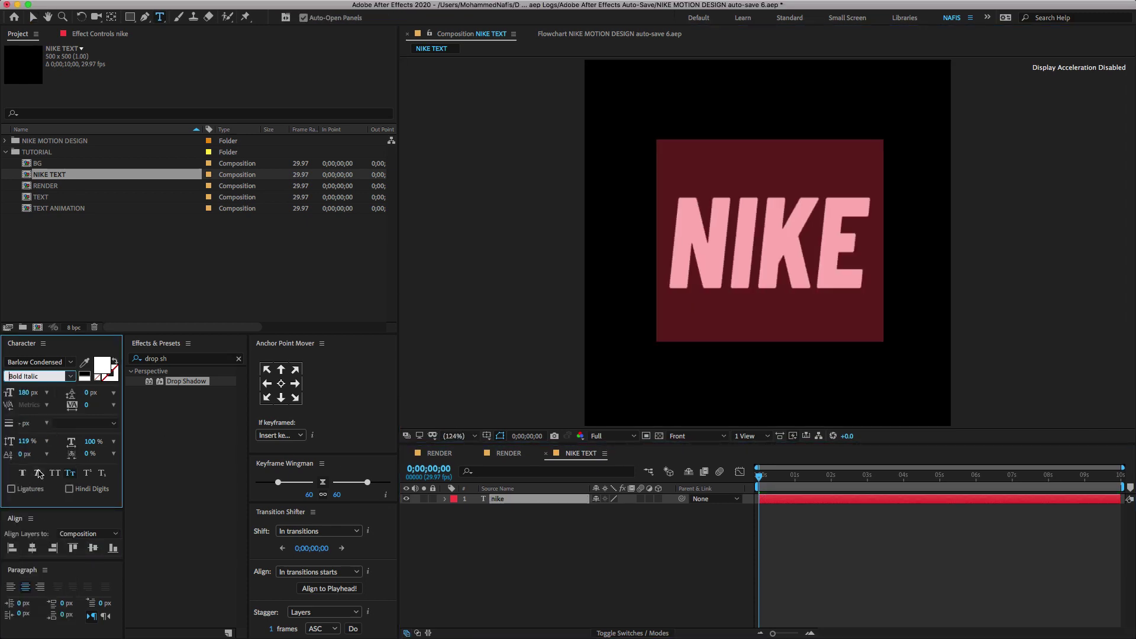
{"action": "left_click", "coordinate": [38, 474]}
{"action": "key", "text": "Escape"}
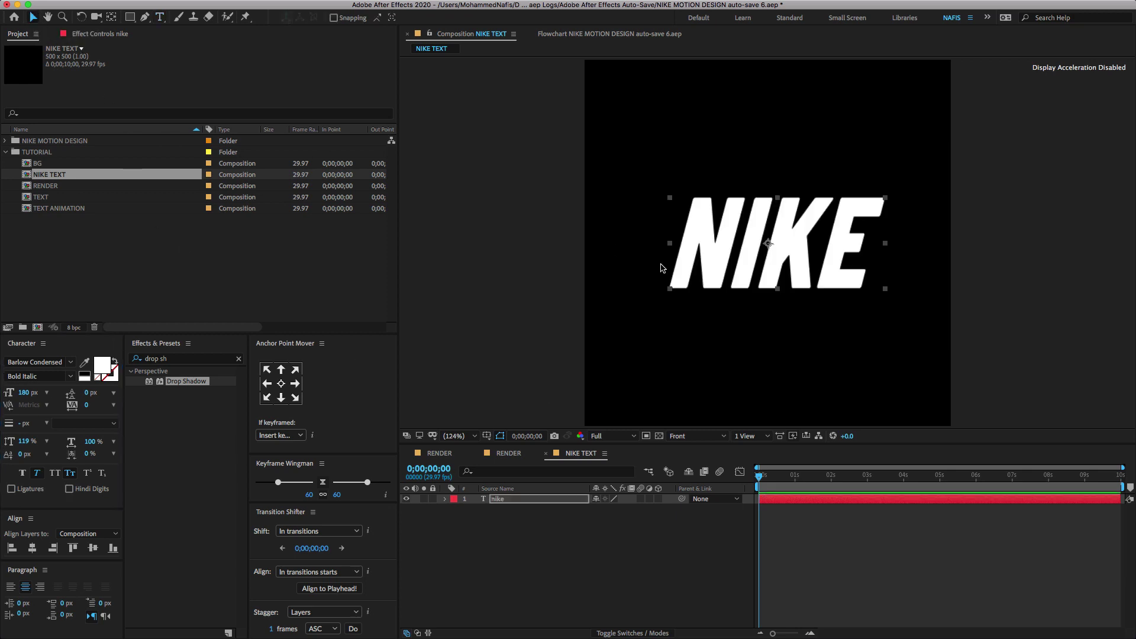
{"action": "key", "text": "ctrl+alt+Home"}
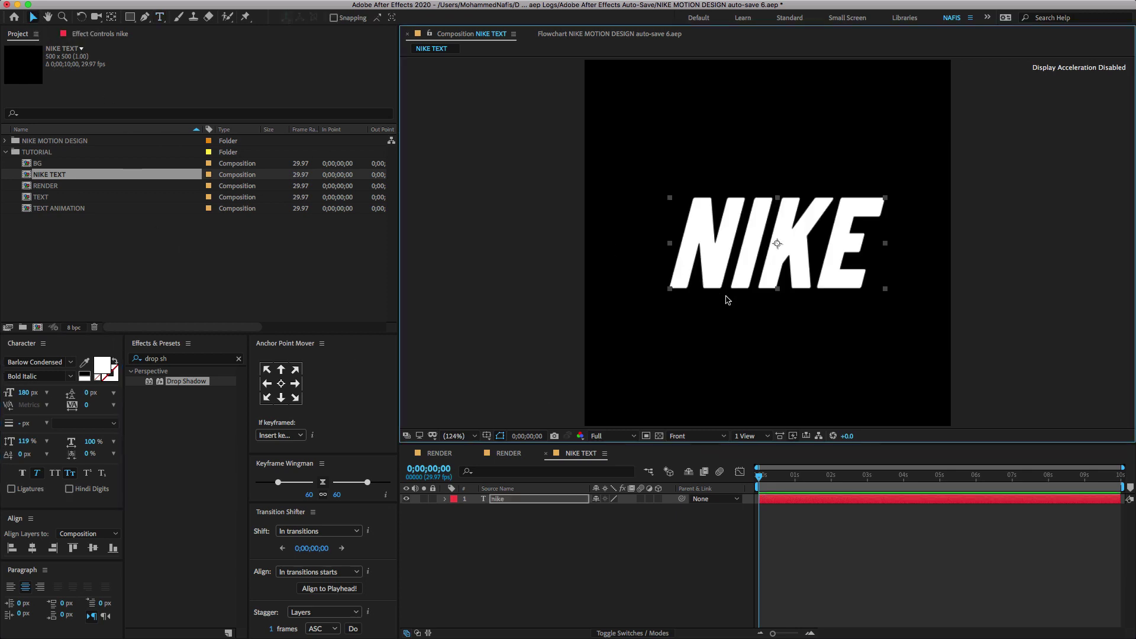
Create shapes from the nike text layer.
{"action": "double_click", "coordinate": [548, 501]}
{"action": "right_click", "coordinate": [548, 501]}
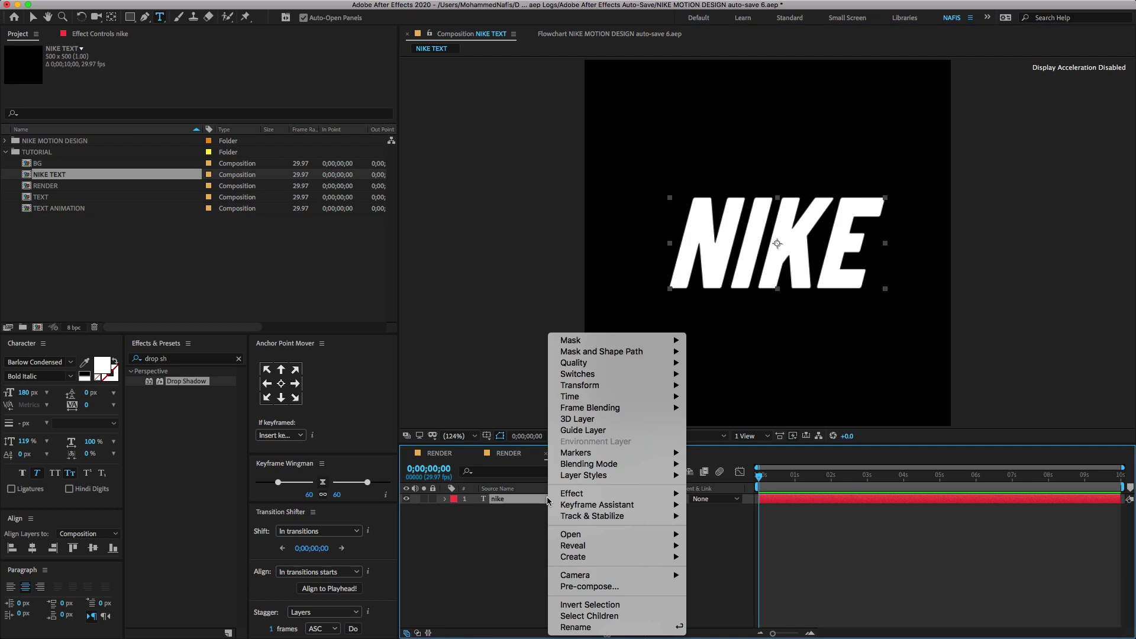
{"action": "mouse_move", "coordinate": [603, 556]}
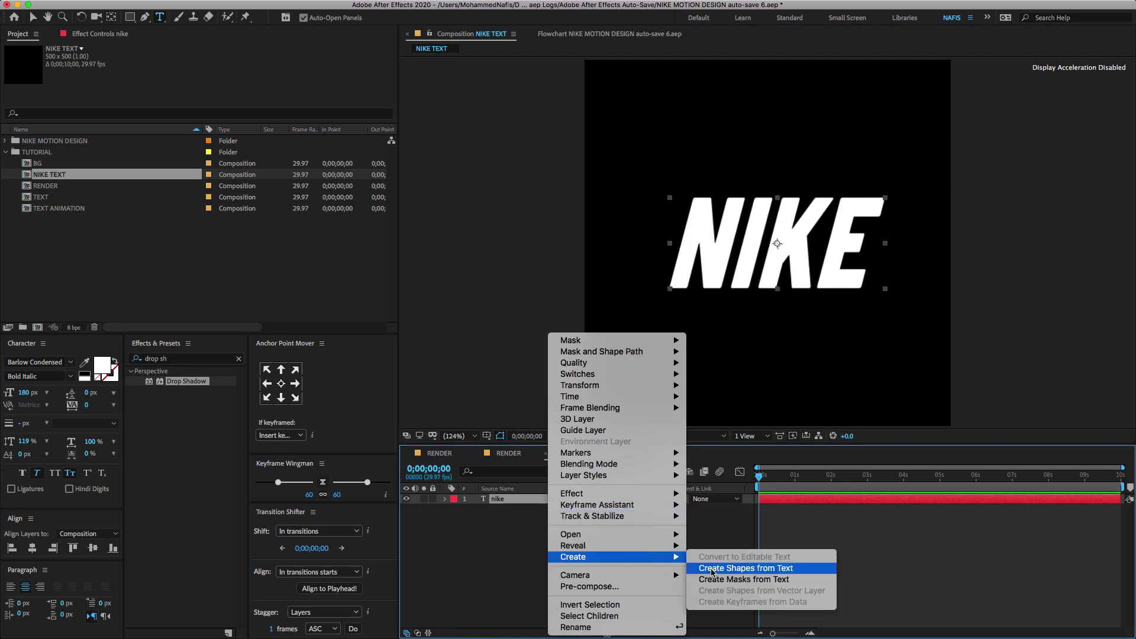
{"action": "left_click", "coordinate": [715, 560]}
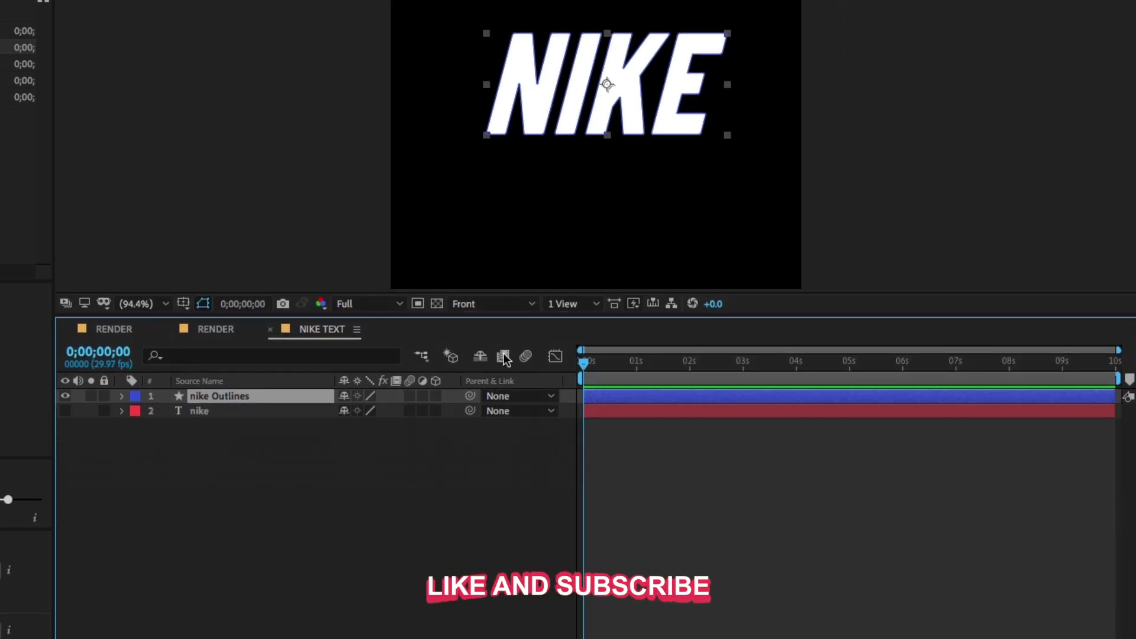
Reveal the letter n's Path in nike Outlines and set its first keyframe at 0;00;00;00.
{"action": "left_click", "coordinate": [122, 396]}
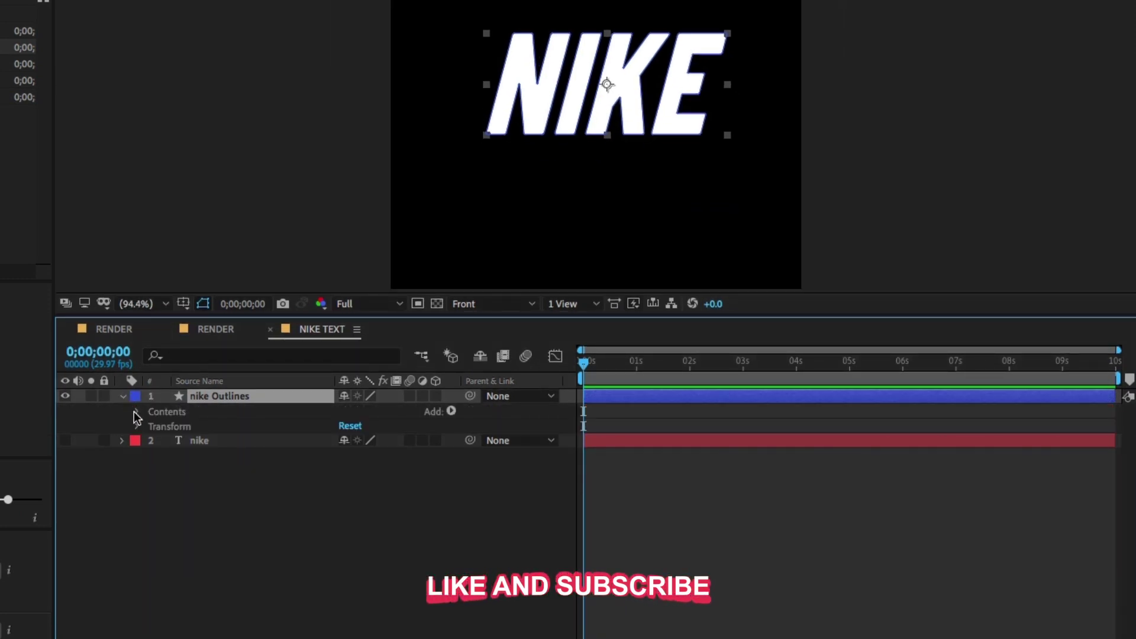
{"action": "left_click", "coordinate": [138, 411]}
{"action": "left_click", "coordinate": [152, 427]}
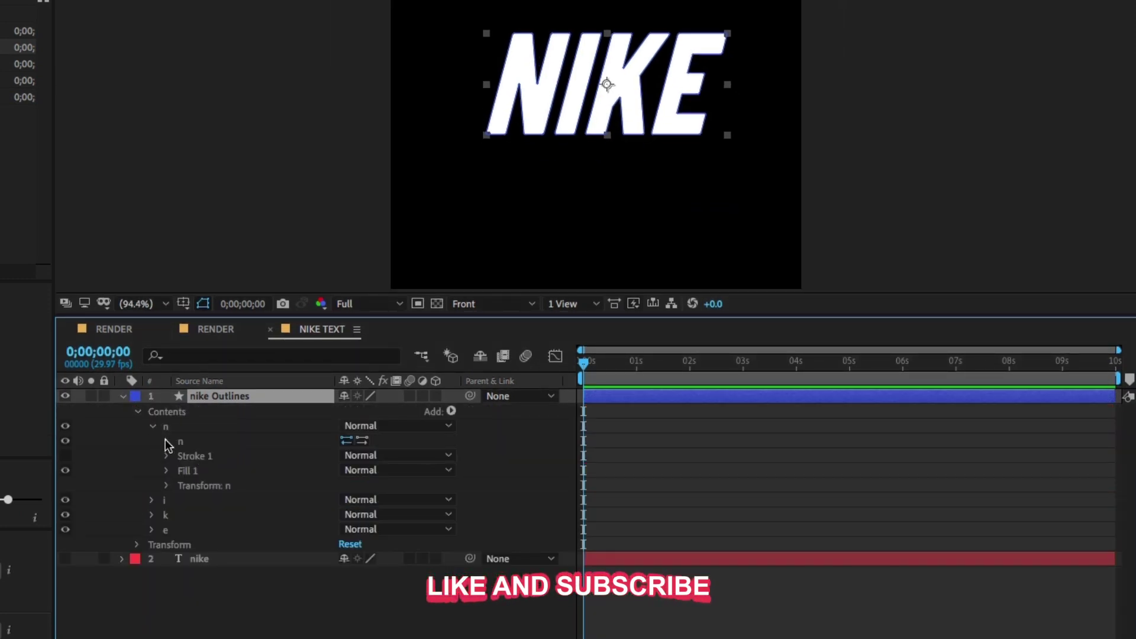
{"action": "left_click", "coordinate": [165, 441]}
{"action": "left_click", "coordinate": [210, 455]}
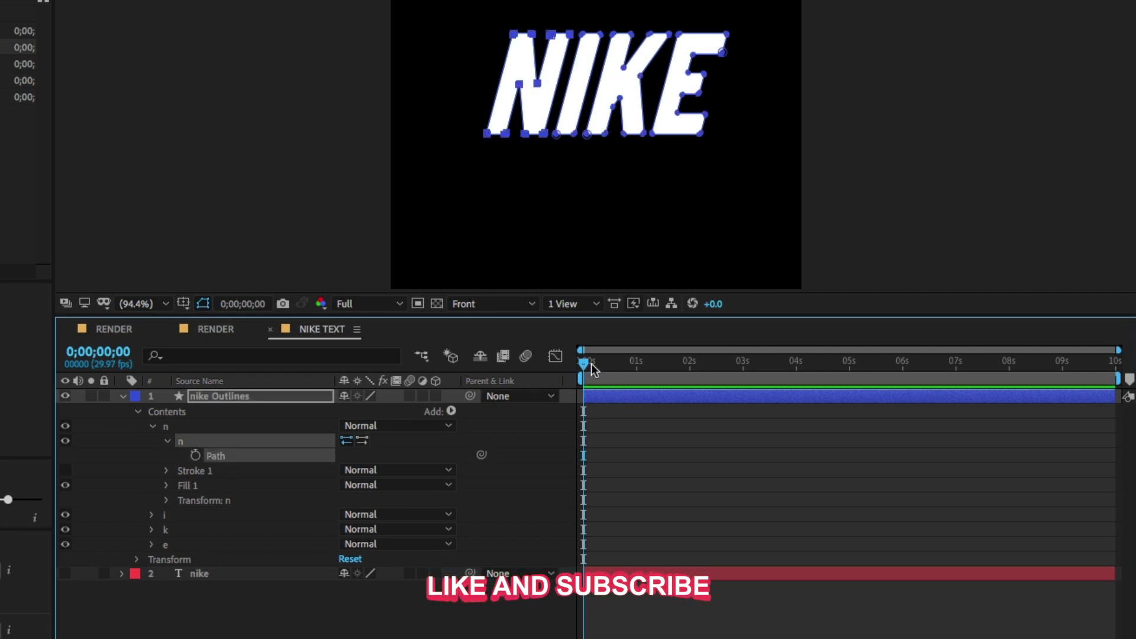
{"action": "left_click_drag", "start_coordinate": [592, 363], "coordinate": [527, 370]}
{"action": "left_click", "coordinate": [195, 455]}
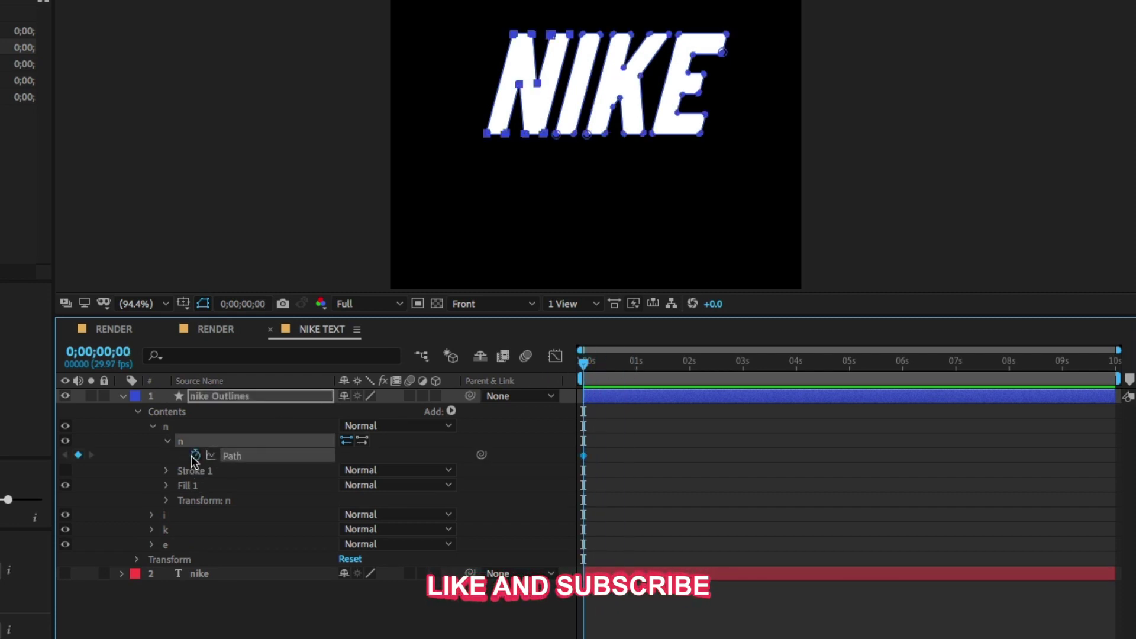
At 0;00;02;00, stretch the n's left leg diagonally down to the left by moving its two bottom points.
{"action": "left_click", "coordinate": [691, 369]}
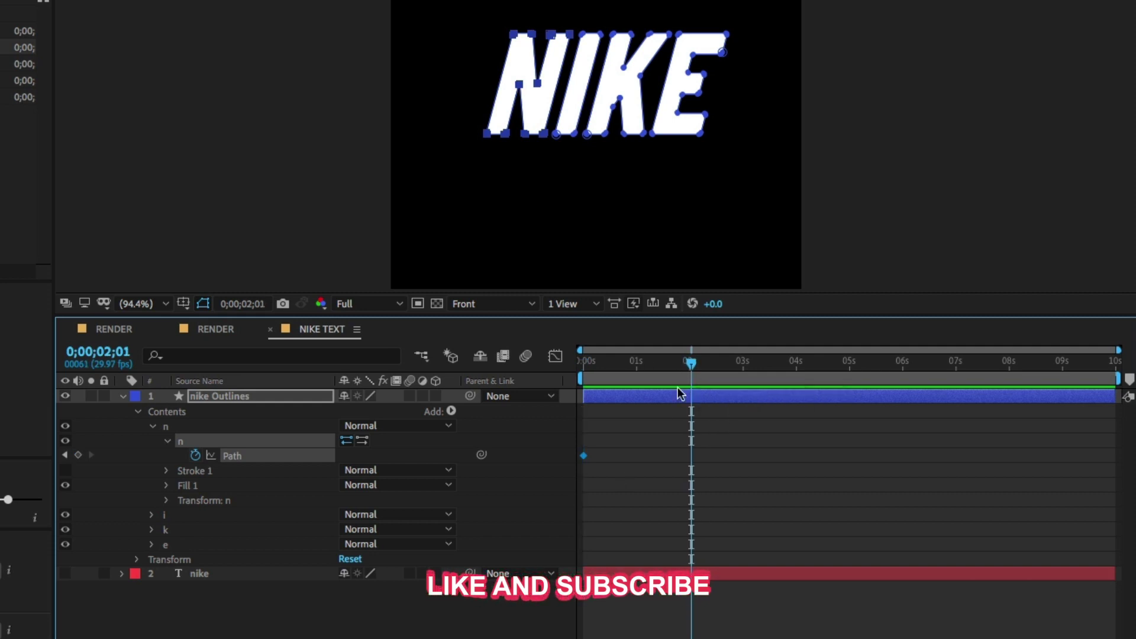
{"action": "key", "text": "Page_Up"}
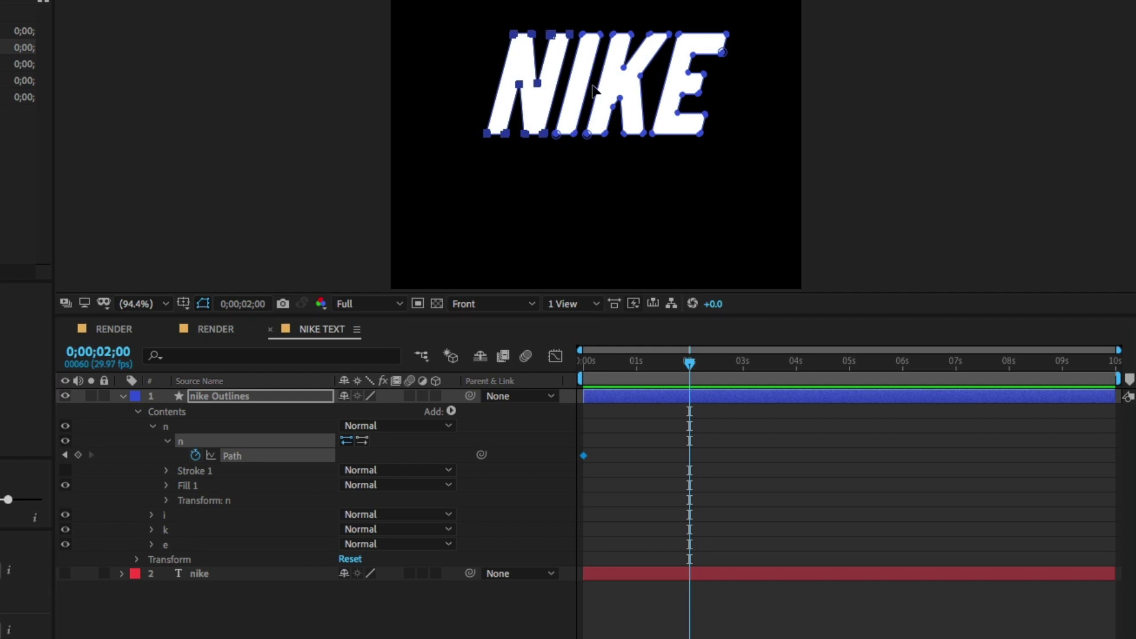
{"action": "left_click", "coordinate": [264, 435]}
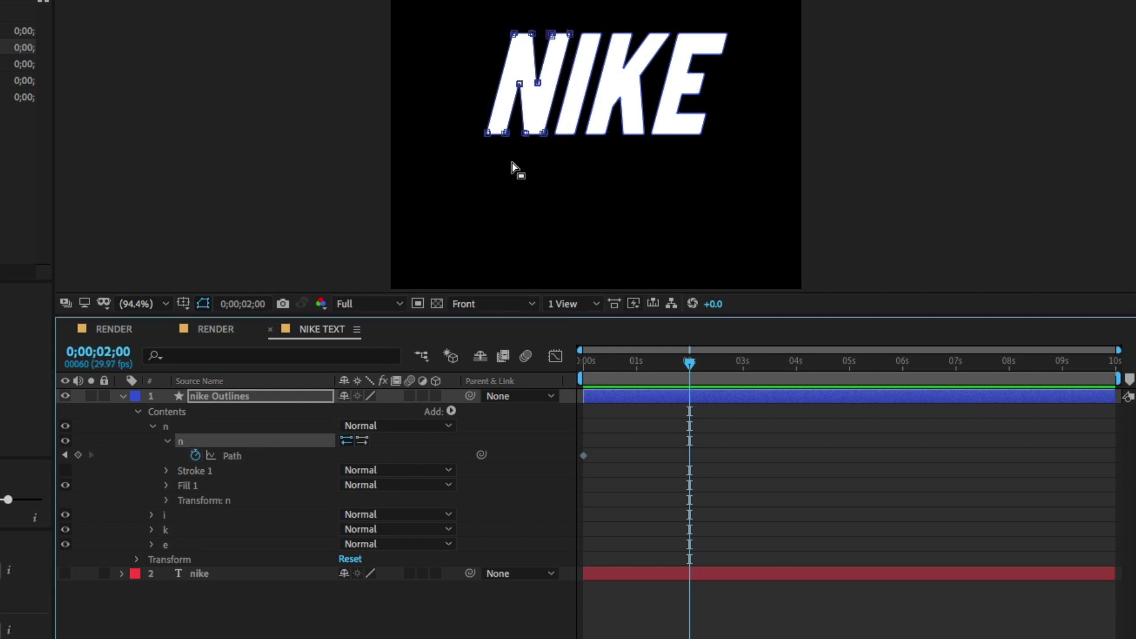
{"action": "left_click_drag", "start_coordinate": [508, 154], "coordinate": [458, 225]}
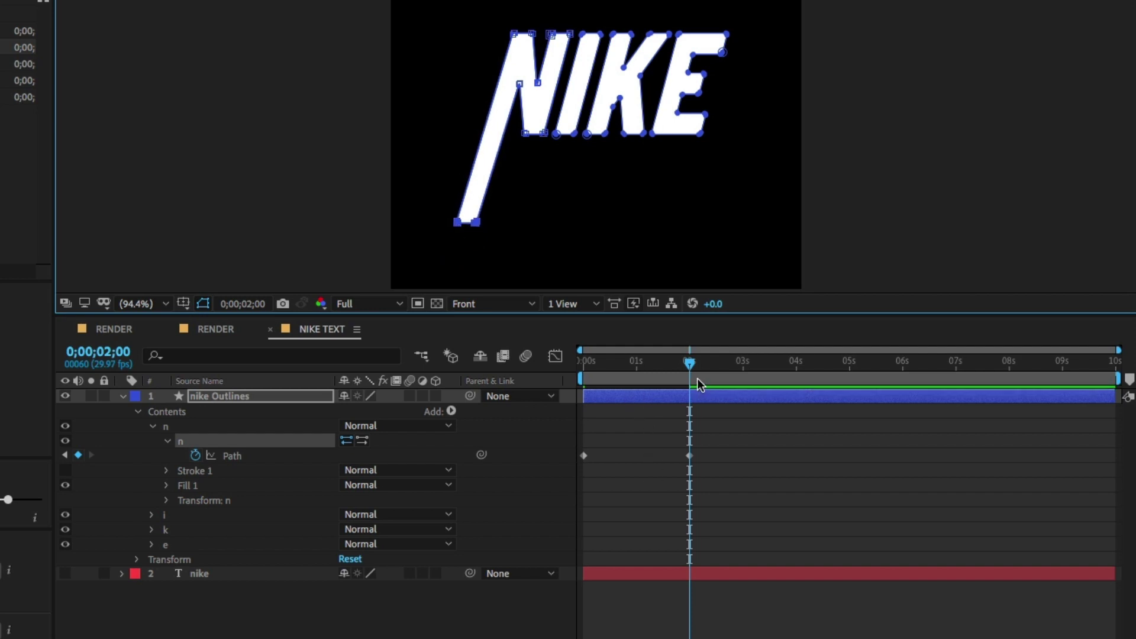
Copy the n's starting Path keyframe to 0;00;04;01.
{"action": "left_click", "coordinate": [584, 456]}
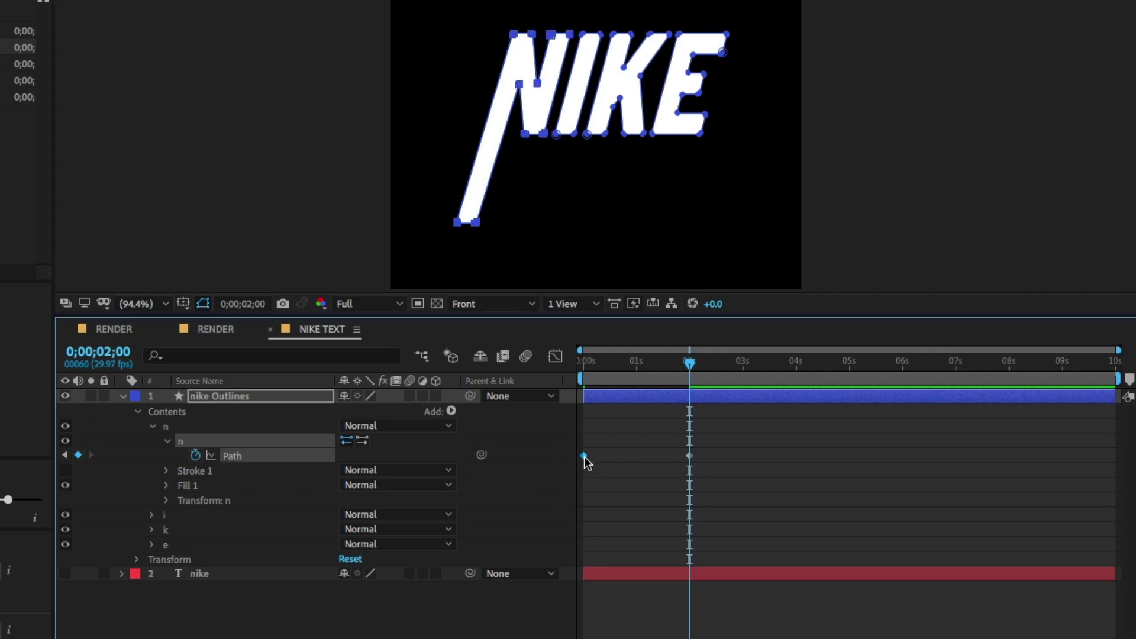
{"action": "left_click", "coordinate": [797, 368]}
{"action": "key", "text": "super+v"}
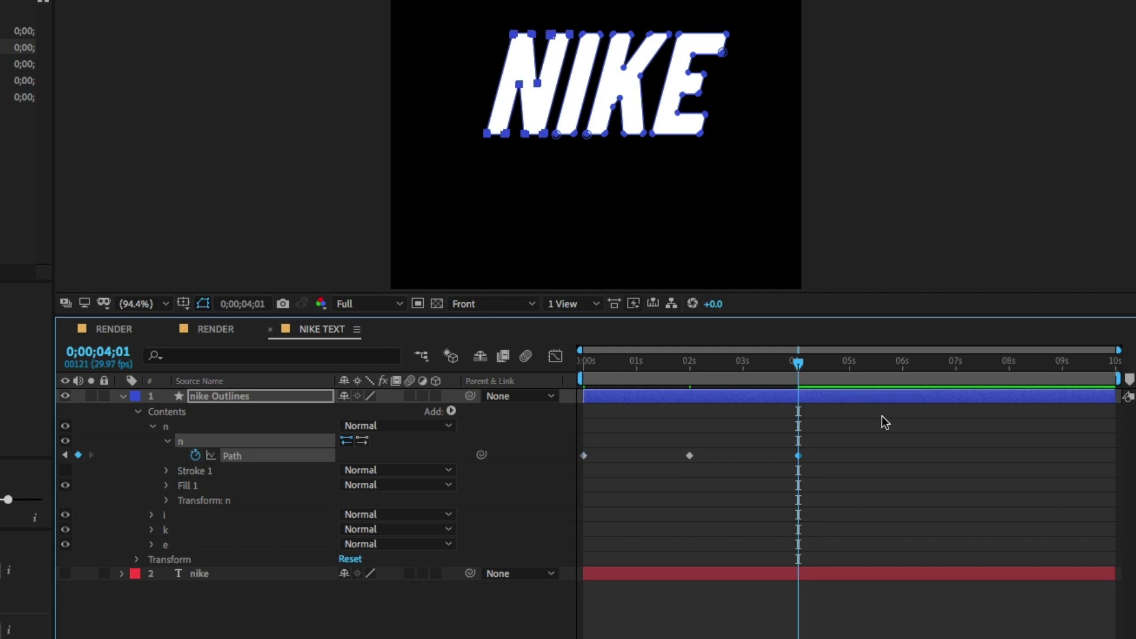
Apply Easy Ease to the n's three Path keyframes and shape the speed graph so each movement peaks early and slows gradually.
{"action": "left_click_drag", "start_coordinate": [882, 416], "coordinate": [570, 474]}
{"action": "key", "text": "F9"}
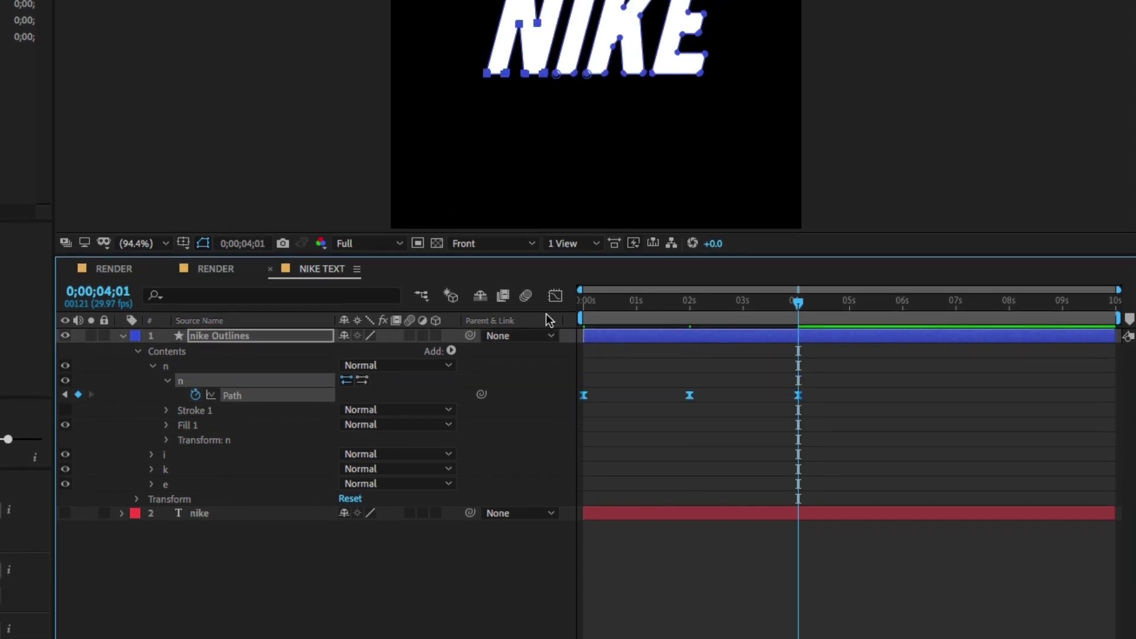
{"action": "left_click", "coordinate": [556, 296]}
{"action": "left_click_drag", "start_coordinate": [847, 575], "coordinate": [680, 620]}
{"action": "left_click_drag", "start_coordinate": [784, 600], "coordinate": [716, 604]}
{"action": "key", "text": "super+z"}
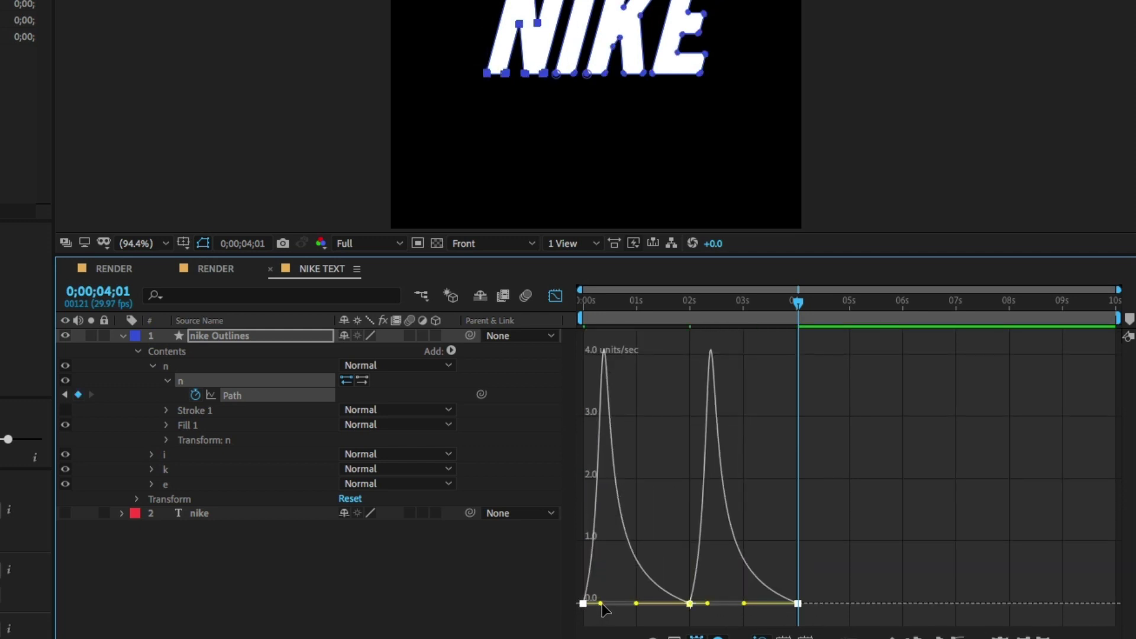
{"action": "left_click_drag", "start_coordinate": [601, 604], "coordinate": [606, 602]}
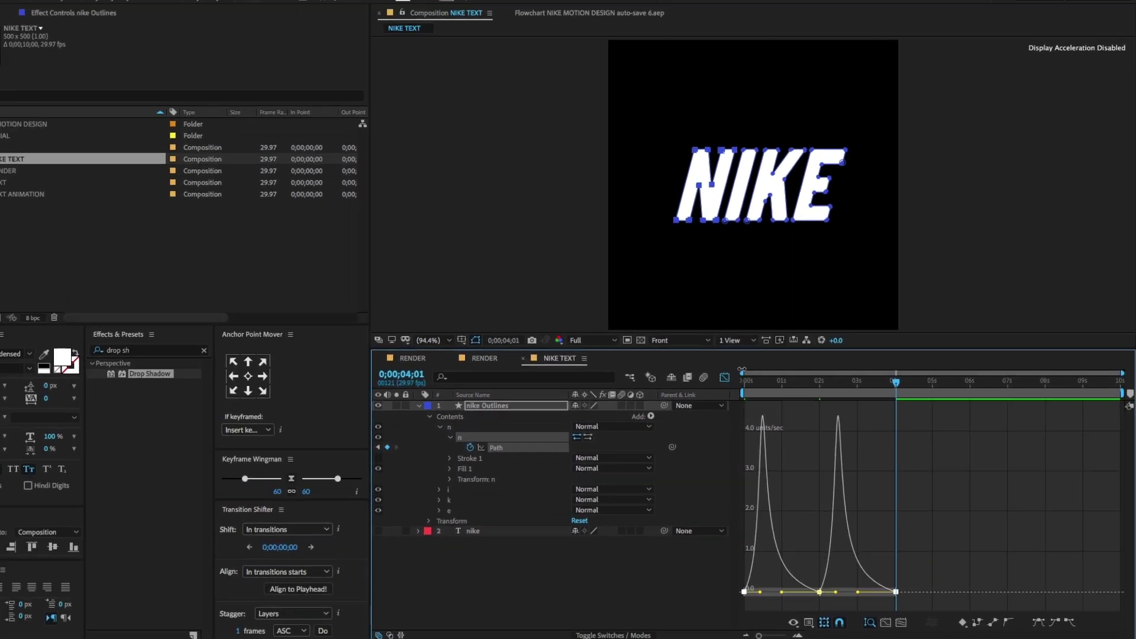
{"action": "left_click", "coordinate": [555, 295]}
{"action": "key", "text": "u"}
{"action": "key", "text": "u"}
{"action": "left_click", "coordinate": [626, 484]}
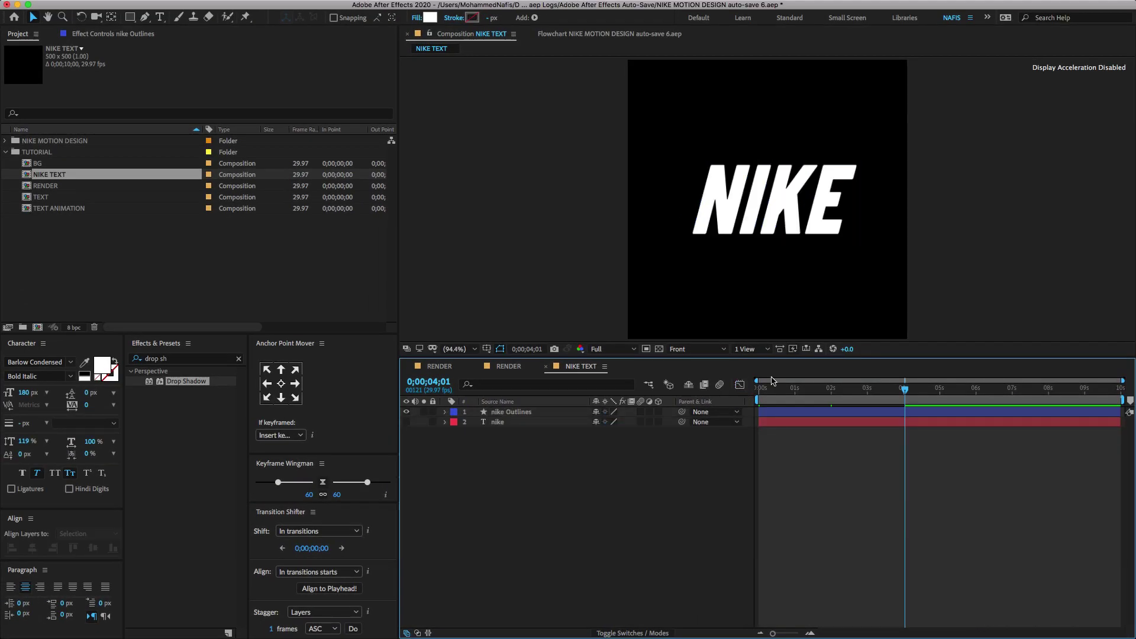
Reveal the letter i's Path in nike Outlines and set its first keyframe at 0;00;00;00.
{"action": "left_click", "coordinate": [445, 413]}
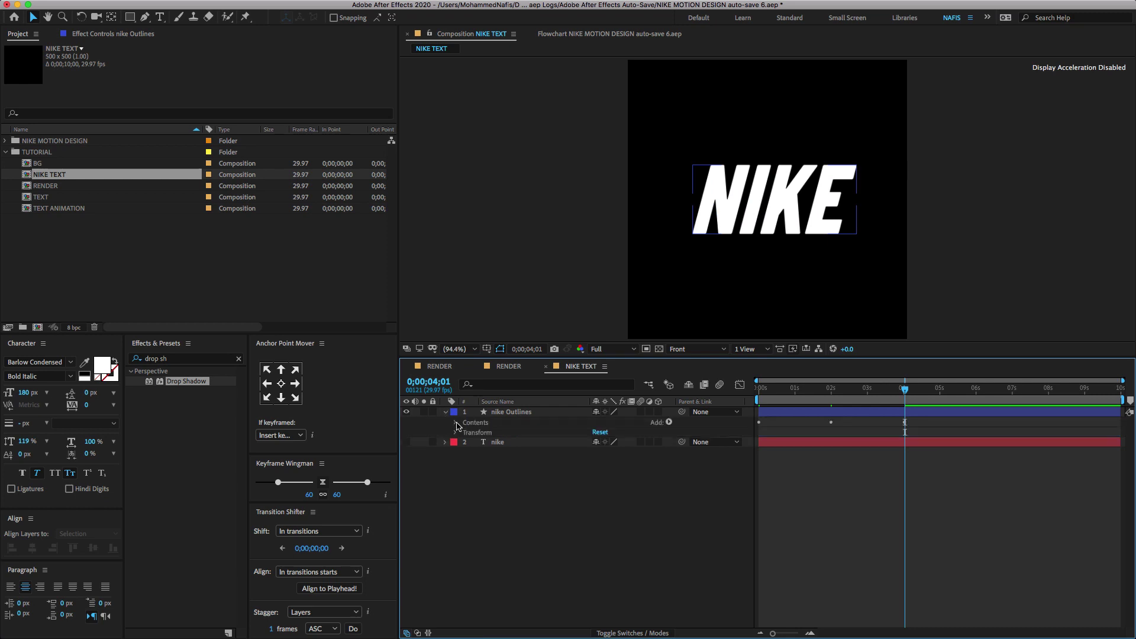
{"action": "left_click", "coordinate": [457, 422]}
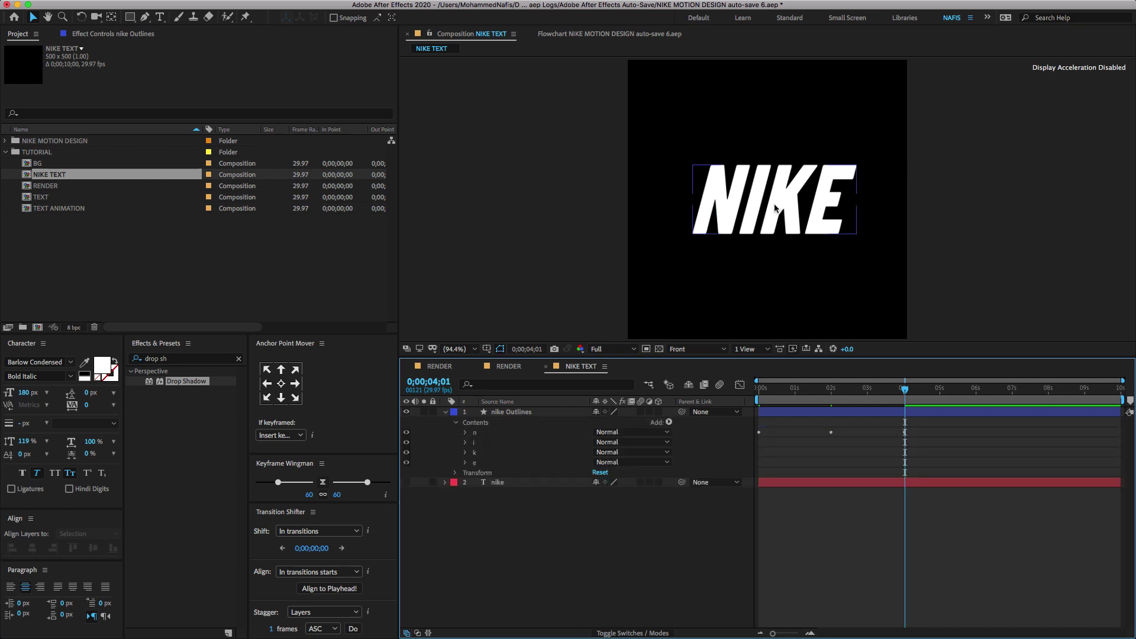
{"action": "left_click", "coordinate": [465, 442]}
{"action": "left_click", "coordinate": [476, 453]}
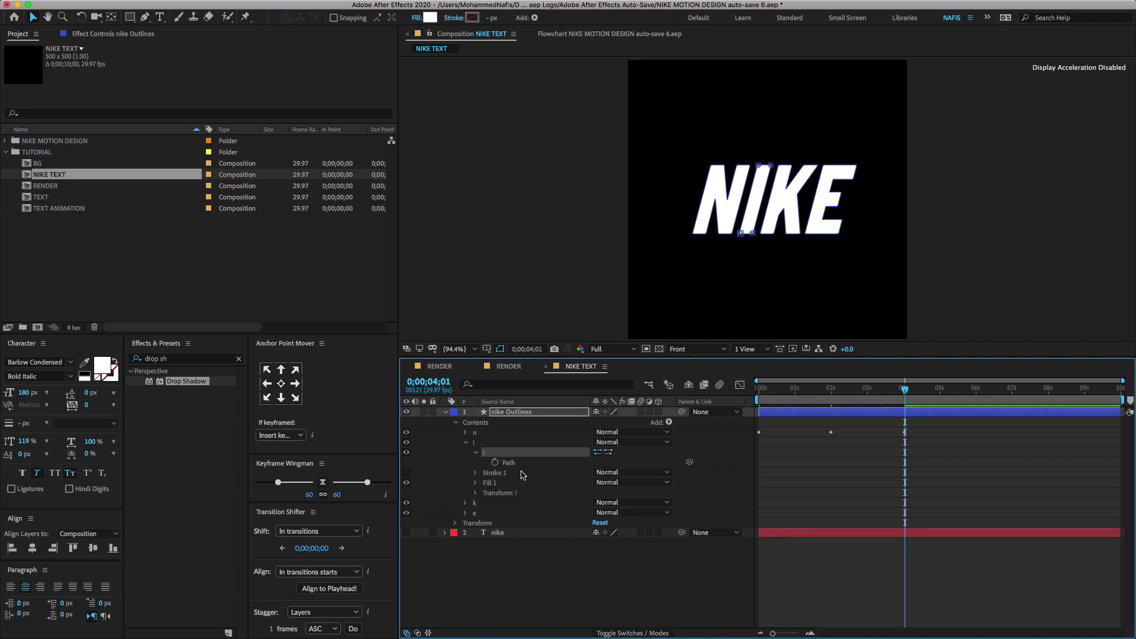
{"action": "key", "text": "Home"}
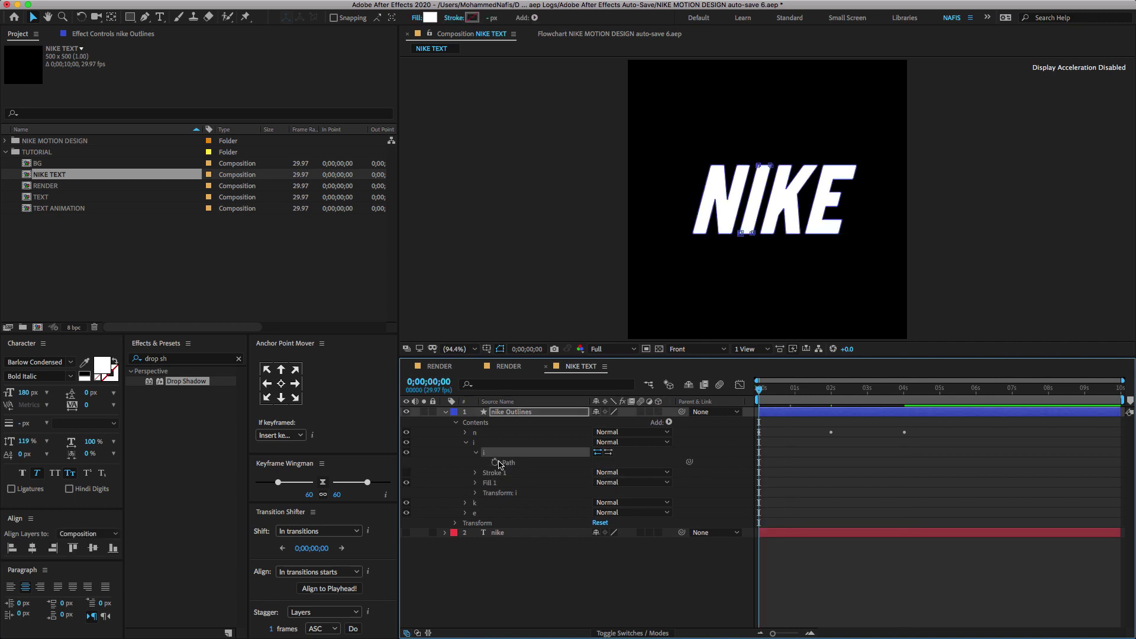
{"action": "left_click", "coordinate": [495, 462]}
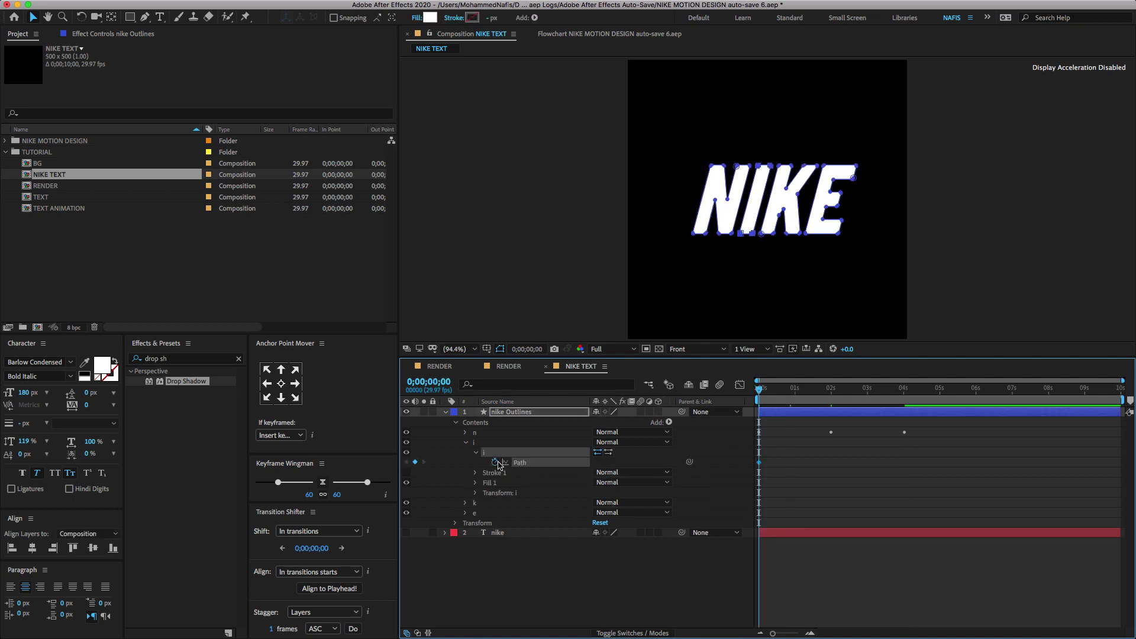
At 0;00;02;00, stretch the letter i diagonally up to the right by moving its two top points.
{"action": "left_click", "coordinate": [832, 394]}
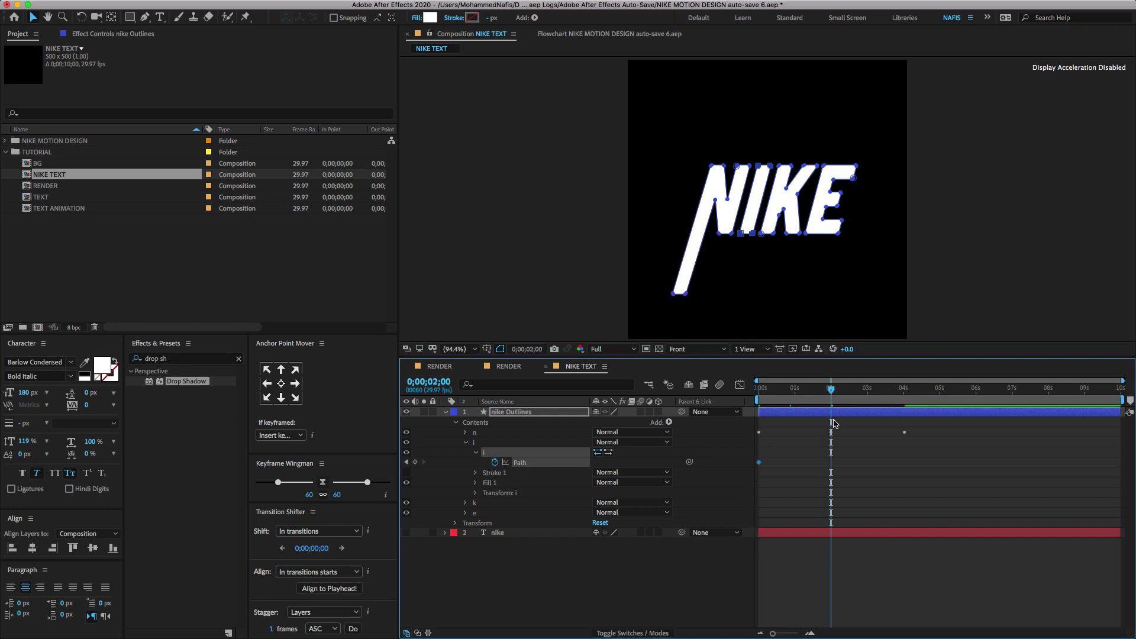
{"action": "left_click", "coordinate": [772, 148]}
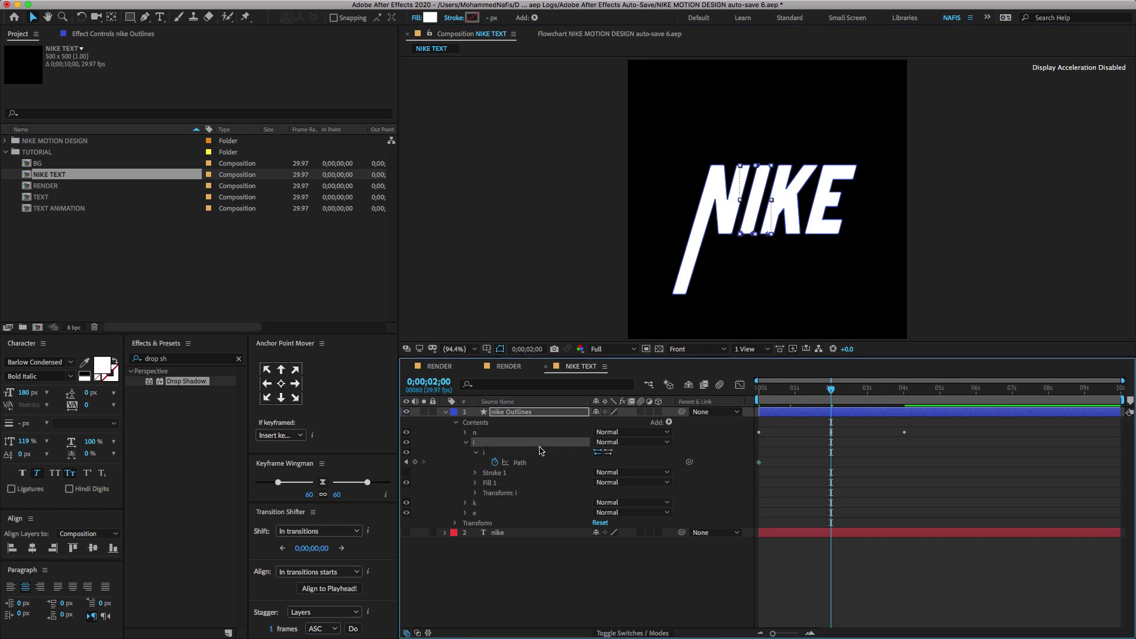
{"action": "left_click_drag", "start_coordinate": [756, 148], "coordinate": [773, 173]}
{"action": "left_click_drag", "start_coordinate": [763, 167], "coordinate": [781, 93]}
Copy the i's starting Path keyframe to 0;00;04;01.
{"action": "left_click", "coordinate": [760, 463]}
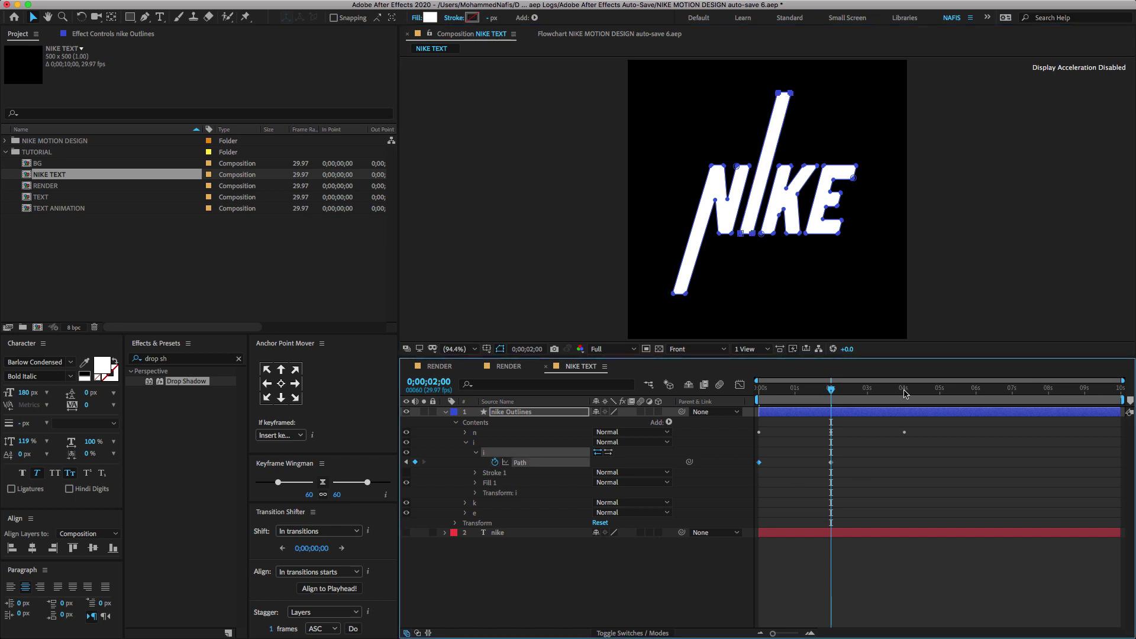
{"action": "left_click", "coordinate": [904, 391]}
{"action": "key", "text": "super+v"}
Apply Easy Ease to the i's three Path keyframes and shape their speed graph so each movement peaks early and slows gradually.
{"action": "left_click_drag", "start_coordinate": [931, 450], "coordinate": [749, 481]}
{"action": "key", "text": "F9"}
{"action": "left_click", "coordinate": [741, 385]}
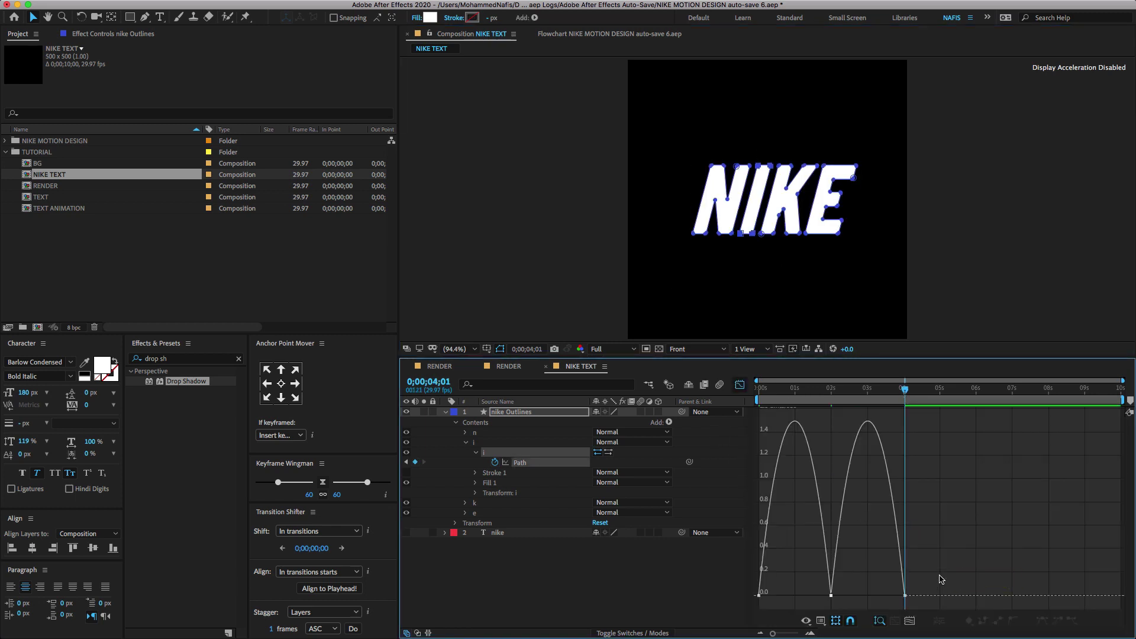
{"action": "left_click_drag", "start_coordinate": [946, 574], "coordinate": [748, 609]}
{"action": "left_click_drag", "start_coordinate": [881, 596], "coordinate": [753, 596]}
{"action": "key", "text": "u"}
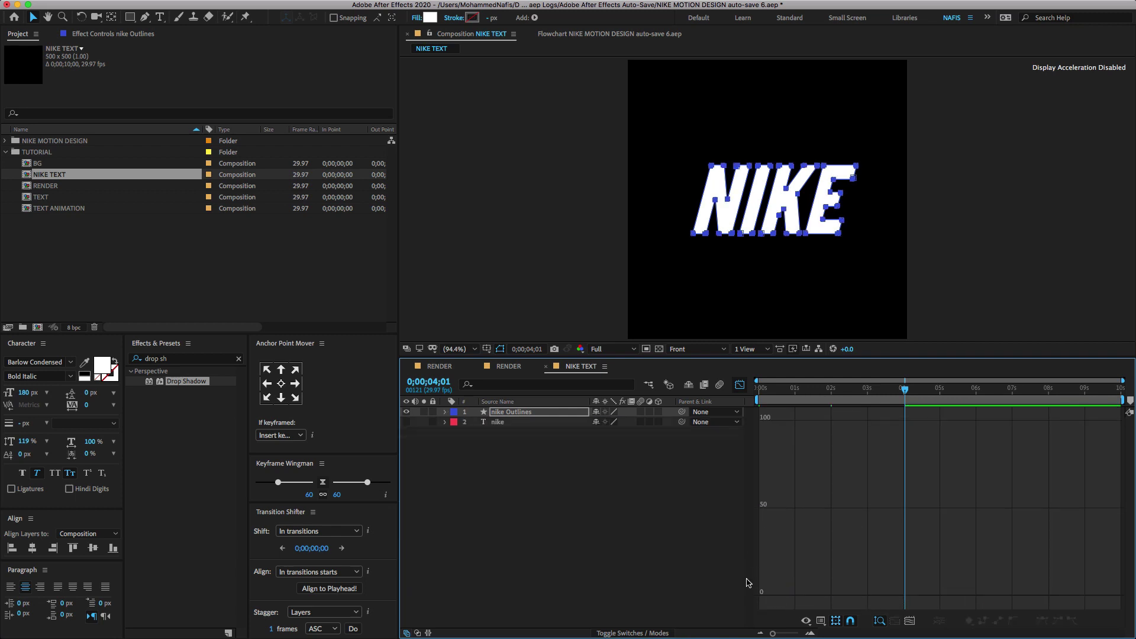
{"action": "left_click", "coordinate": [740, 385]}
Reveal the letter e's Path in nike Outlines and set its first keyframe at 0;00;00;00.
{"action": "left_click", "coordinate": [519, 461]}
{"action": "left_click", "coordinate": [445, 412]}
{"action": "left_click", "coordinate": [455, 422]}
{"action": "left_click", "coordinate": [471, 464]}
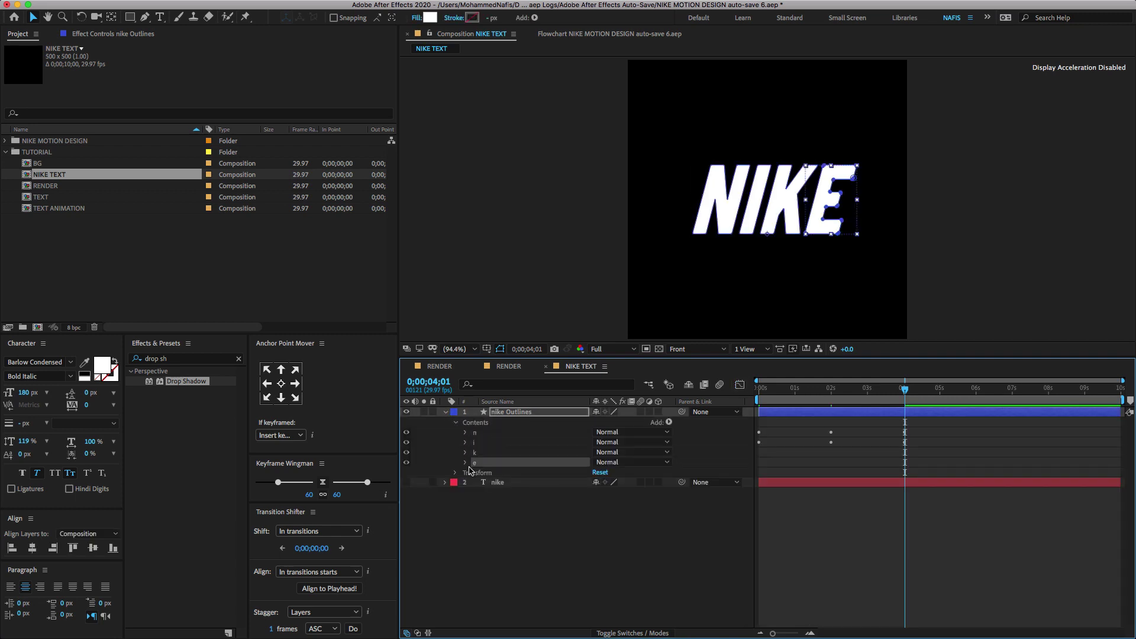
{"action": "left_click", "coordinate": [466, 462]}
{"action": "left_click", "coordinate": [476, 472]}
{"action": "left_click", "coordinate": [514, 474]}
{"action": "left_click_drag", "start_coordinate": [806, 390], "coordinate": [755, 391]}
{"action": "left_click", "coordinate": [494, 482]}
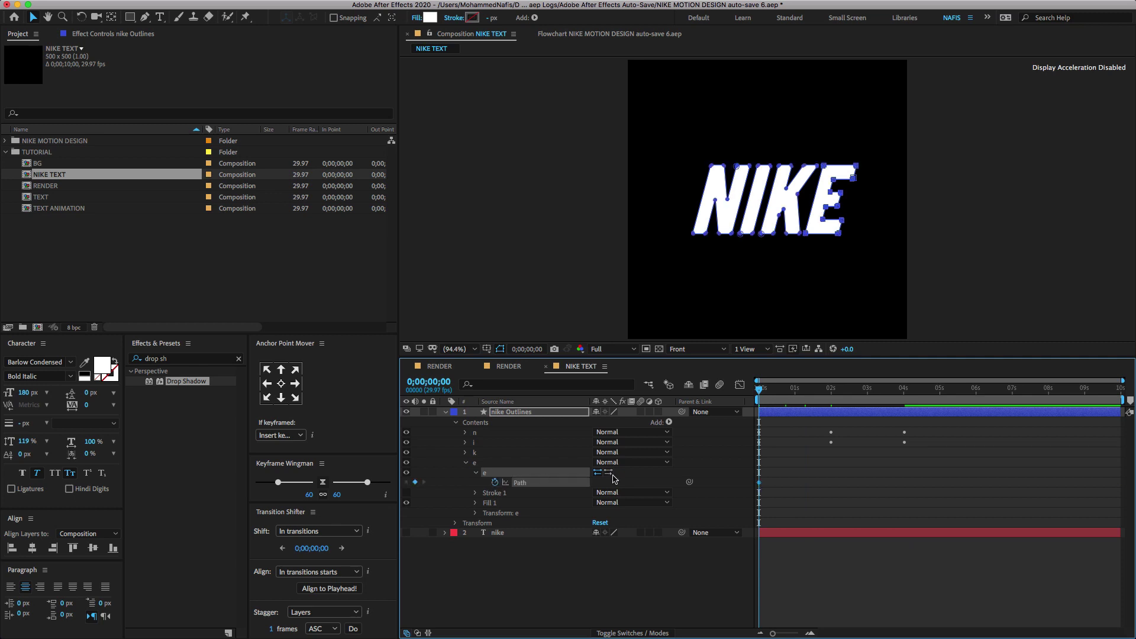
At 0;00;02;00, stretch the e's three arms to the right by moving their end points.
{"action": "left_click", "coordinate": [830, 395]}
{"action": "left_click", "coordinate": [497, 553]}
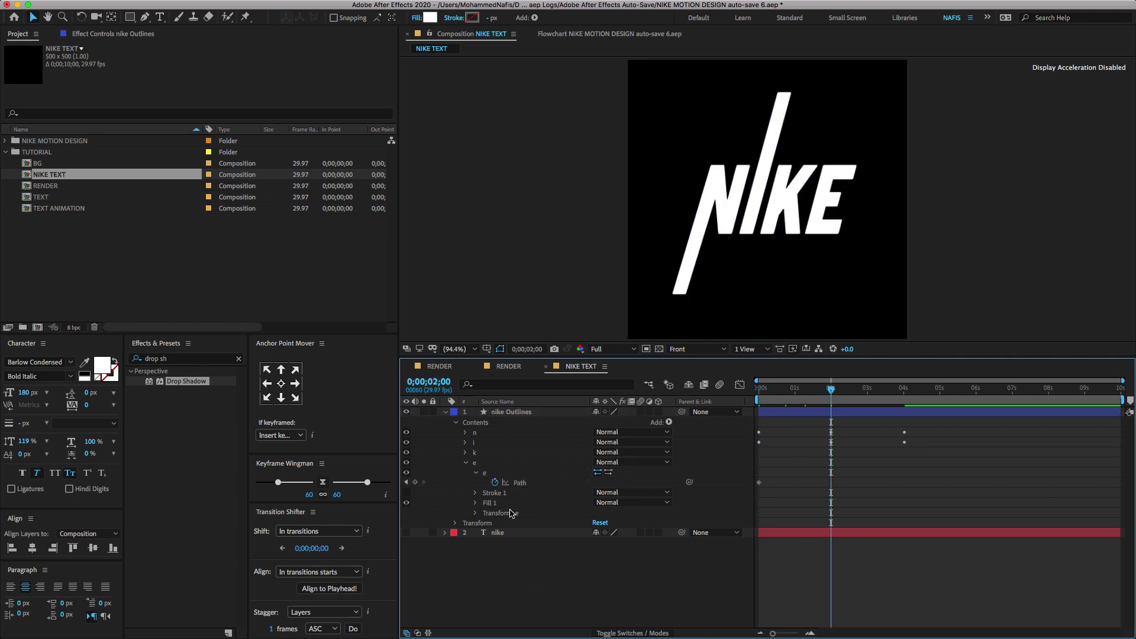
{"action": "left_click", "coordinate": [516, 473]}
{"action": "left_click_drag", "start_coordinate": [873, 150], "coordinate": [846, 231]}
{"action": "left_click", "coordinate": [833, 286]}
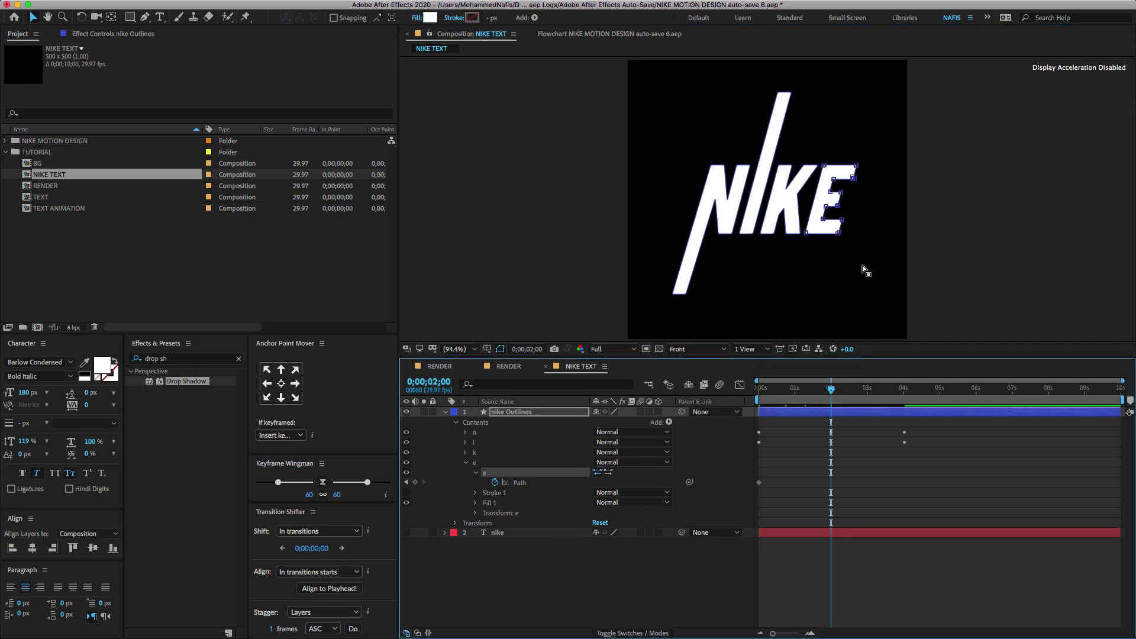
{"action": "left_click_drag", "start_coordinate": [874, 266], "coordinate": [904, 168]}
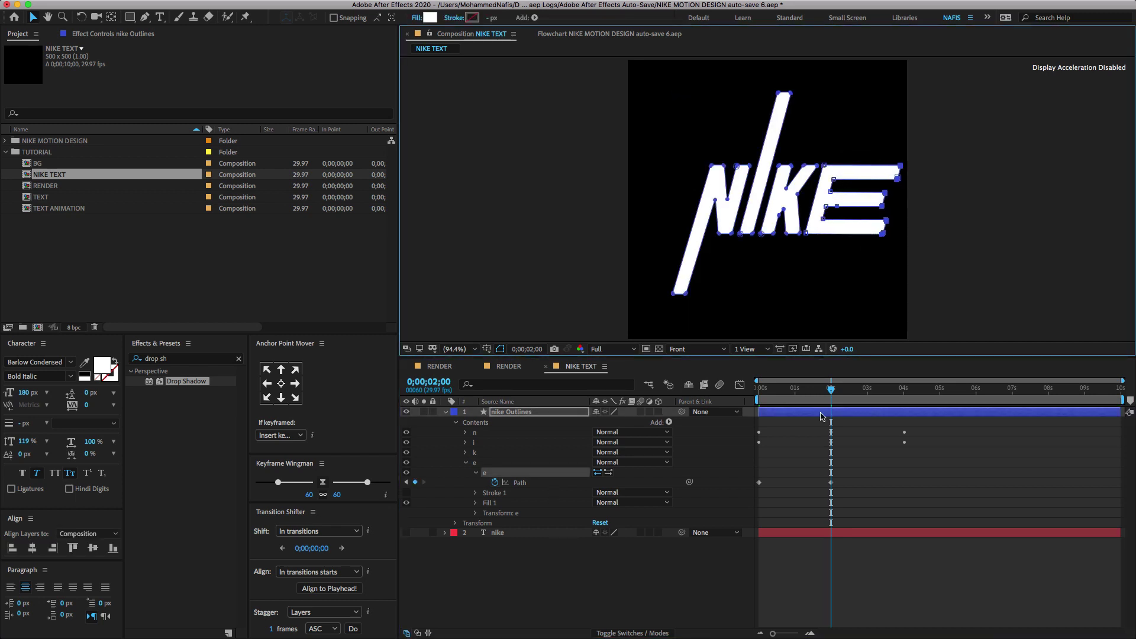
Copy the e's starting Path keyframe to 0;00;04;01.
{"action": "left_click", "coordinate": [759, 483]}
{"action": "key", "text": "super+c"}
{"action": "left_click", "coordinate": [905, 393]}
{"action": "key", "text": "super+v"}
Apply Easy Ease to the e's three Path keyframes, shape the speed graph to peak early, and check the letter animation.
{"action": "left_click_drag", "start_coordinate": [927, 472], "coordinate": [731, 509]}
{"action": "key", "text": "F9"}
{"action": "left_click", "coordinate": [740, 385]}
{"action": "left_click_drag", "start_coordinate": [962, 609], "coordinate": [755, 567]}
{"action": "left_click_drag", "start_coordinate": [893, 594], "coordinate": [868, 595]}
{"action": "left_click_drag", "start_coordinate": [771, 595], "coordinate": [766, 595]}
{"action": "key", "text": "u"}
{"action": "left_click", "coordinate": [740, 385]}
{"action": "left_click_drag", "start_coordinate": [758, 393], "coordinate": [903, 391]}
{"action": "key", "text": "Home"}
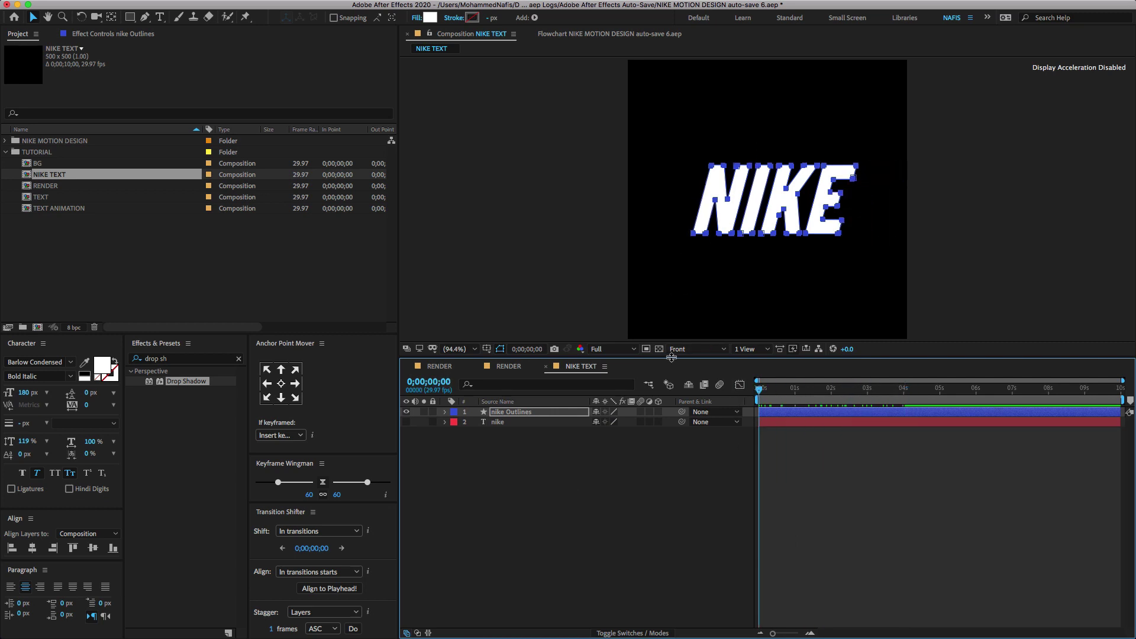
Add the NIKE TEXT composition as the top layer of the tutorial's RENDER composition and preview it.
{"action": "left_click_drag", "start_coordinate": [671, 357], "coordinate": [672, 433]}
{"action": "left_click", "coordinate": [508, 441]}
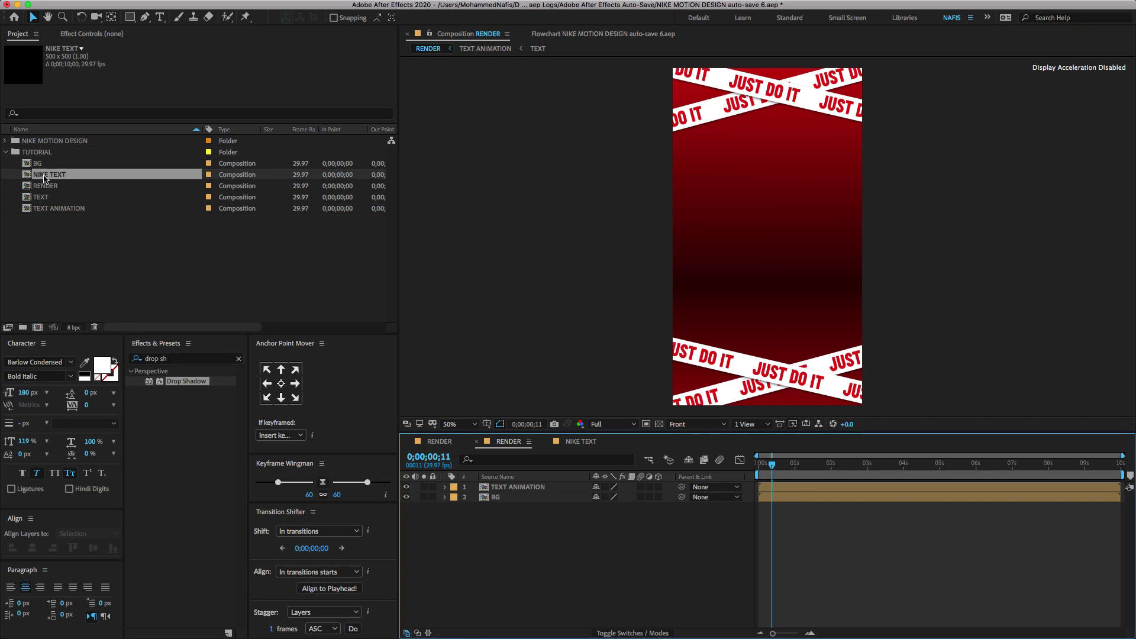
{"action": "left_click_drag", "start_coordinate": [25, 178], "coordinate": [489, 486]}
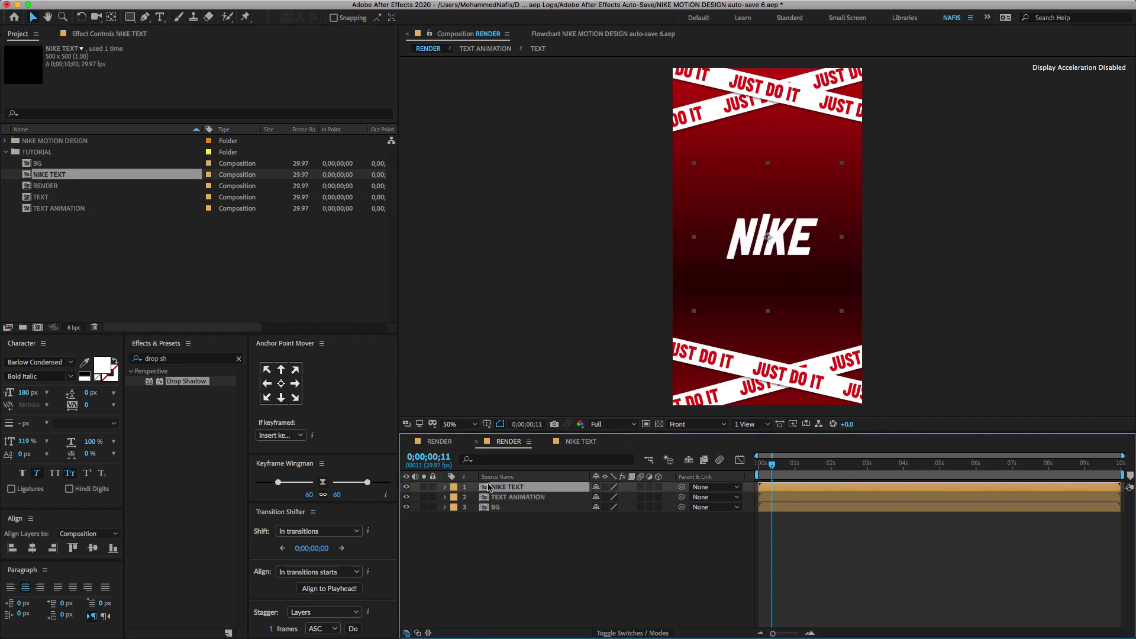
{"action": "key", "text": "space"}
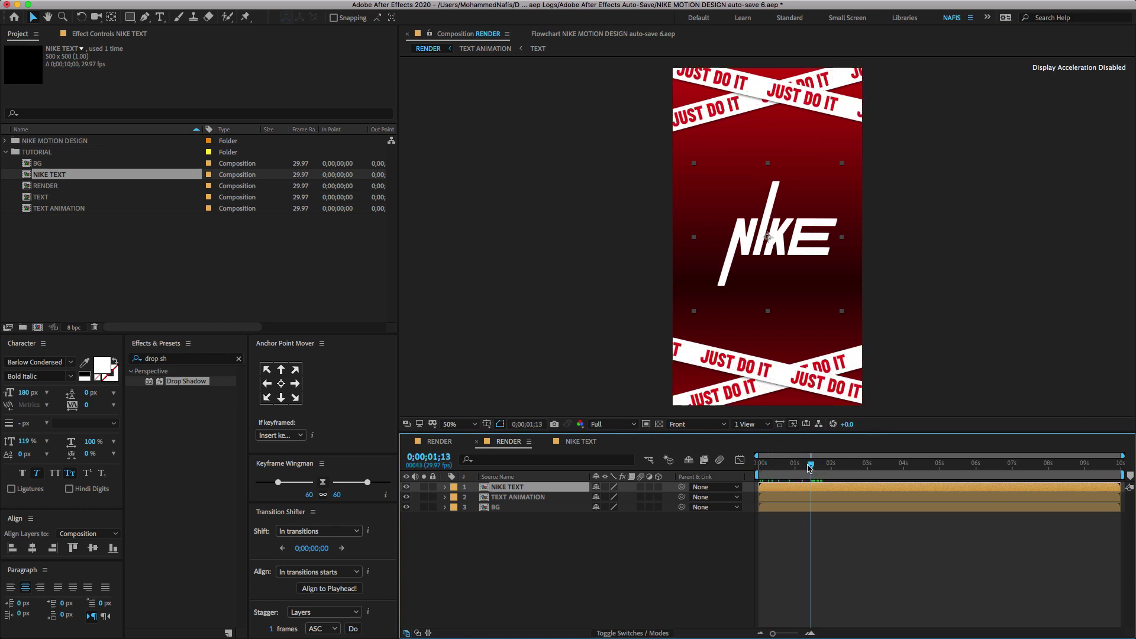
Move the NIKE TEXT layer straight up to Position 320, 310, just below the upper banners.
{"action": "key", "text": "shift+Up"}
{"action": "key", "text": "shift+Up"}
{"action": "key", "text": "shift+Up"}
{"action": "key", "text": "shift+Up"}
{"action": "key", "text": "shift+Up"}
{"action": "key", "text": "shift+Up"}
{"action": "key", "text": "shift+Up"}
{"action": "key", "text": "shift+Up"}
{"action": "key", "text": "shift+Up"}
{"action": "key", "text": "shift+Up"}
{"action": "key", "text": "shift+Up"}
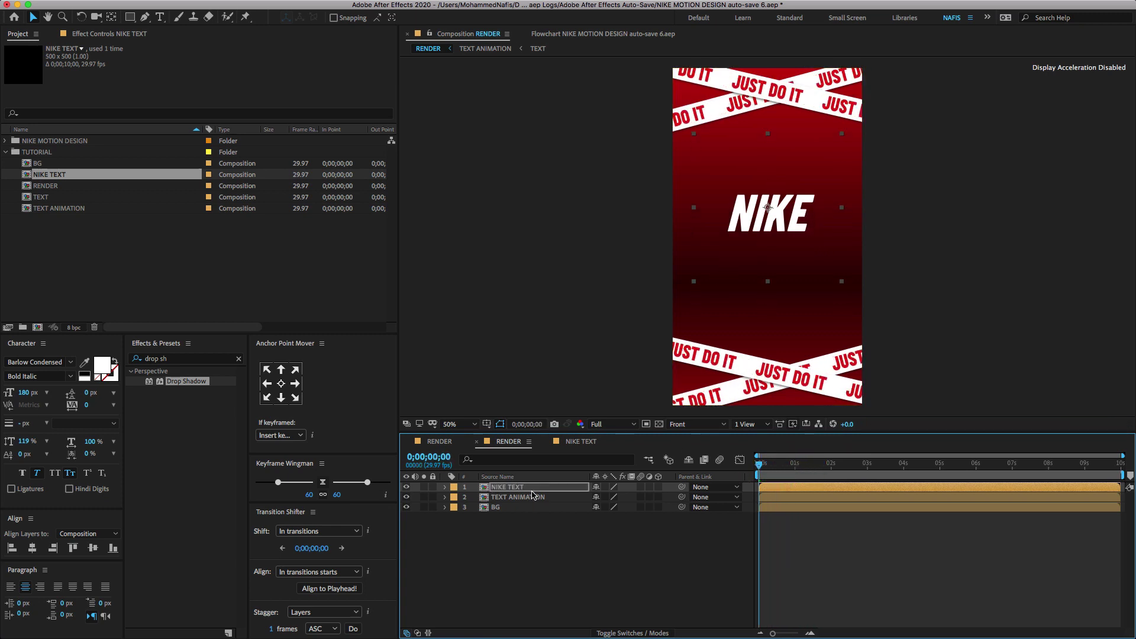
Place NIKE TEXT beneath TEXT ANIMATION in the layer order, lock the BG layer, and preview the result.
{"action": "left_click_drag", "start_coordinate": [533, 490], "coordinate": [434, 511]}
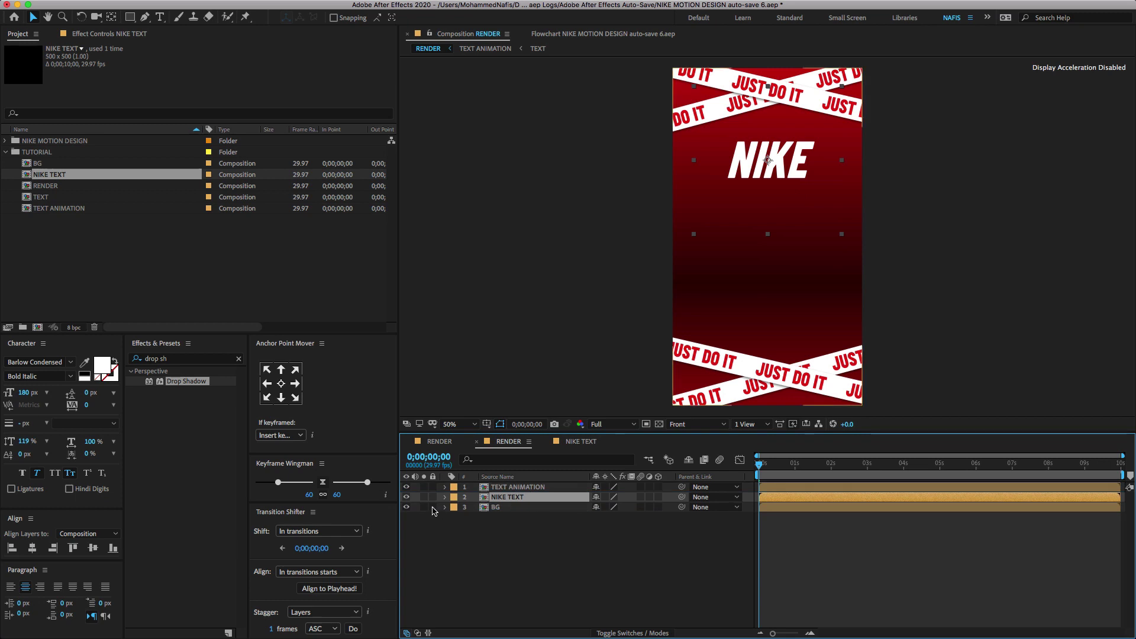
{"action": "key", "text": "space"}
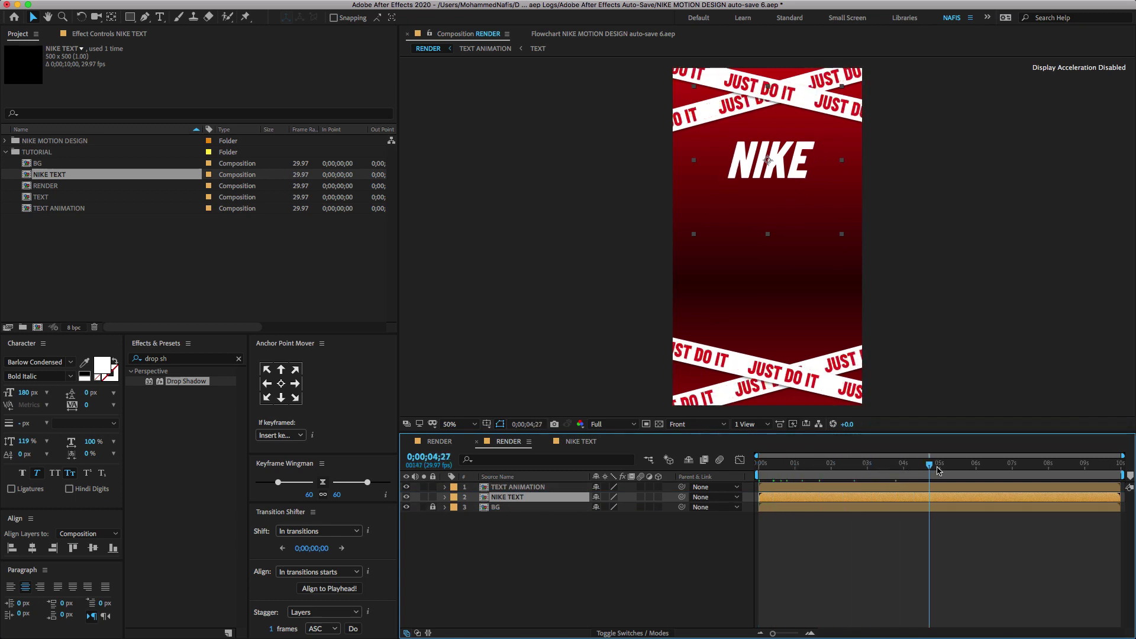
{"action": "left_click_drag", "start_coordinate": [837, 474], "coordinate": [739, 470]}
{"action": "key", "text": "space"}
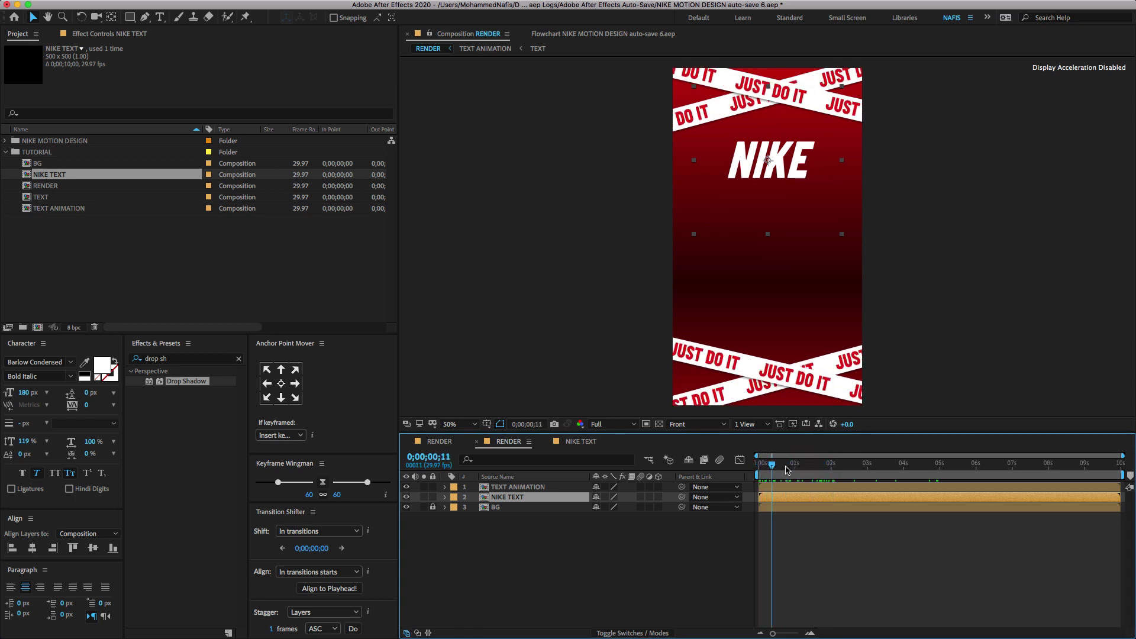
{"action": "key", "text": "space"}
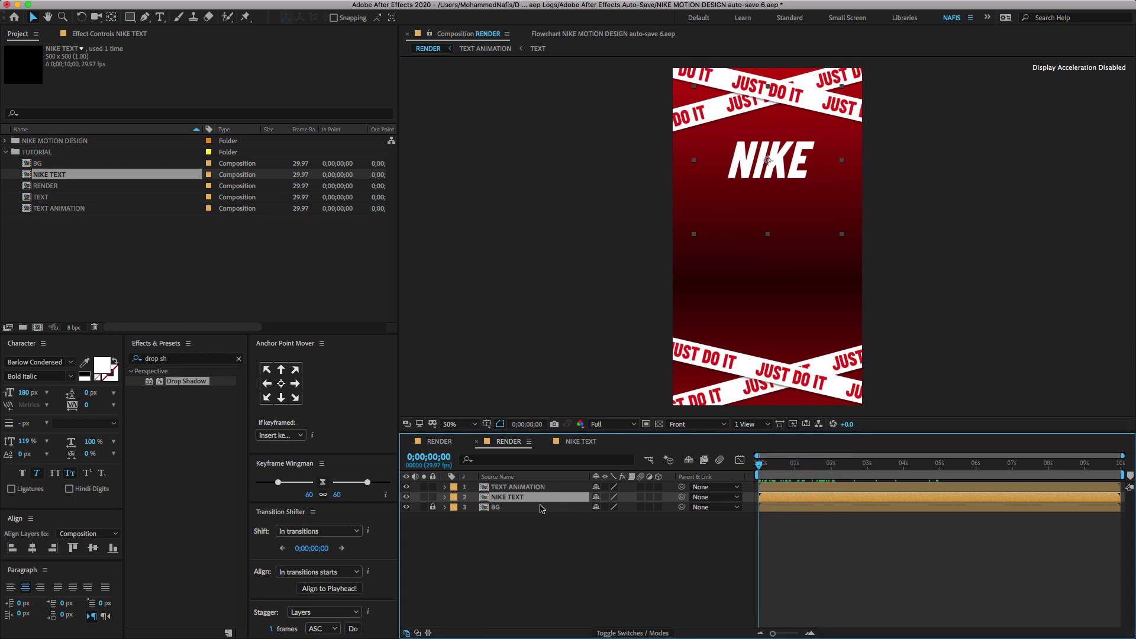
Reveal NIKE TEXT's Position and set its first keyframe at 0;00;00;00.
{"action": "left_click", "coordinate": [508, 531]}
{"action": "left_click", "coordinate": [513, 499]}
{"action": "key", "text": "p"}
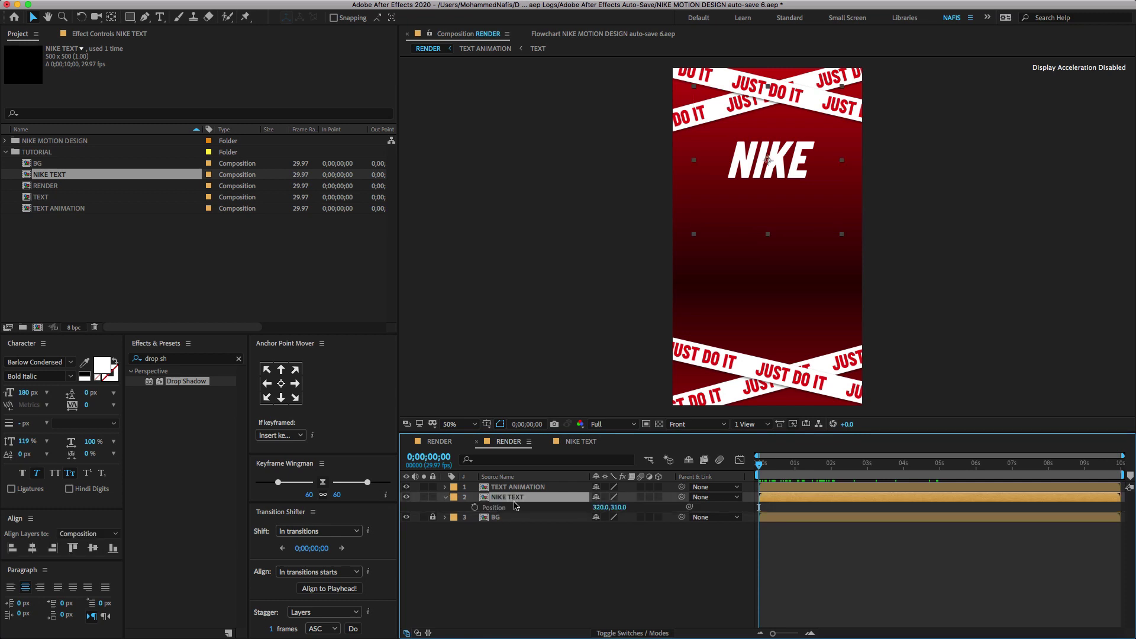
{"action": "left_click", "coordinate": [475, 507]}
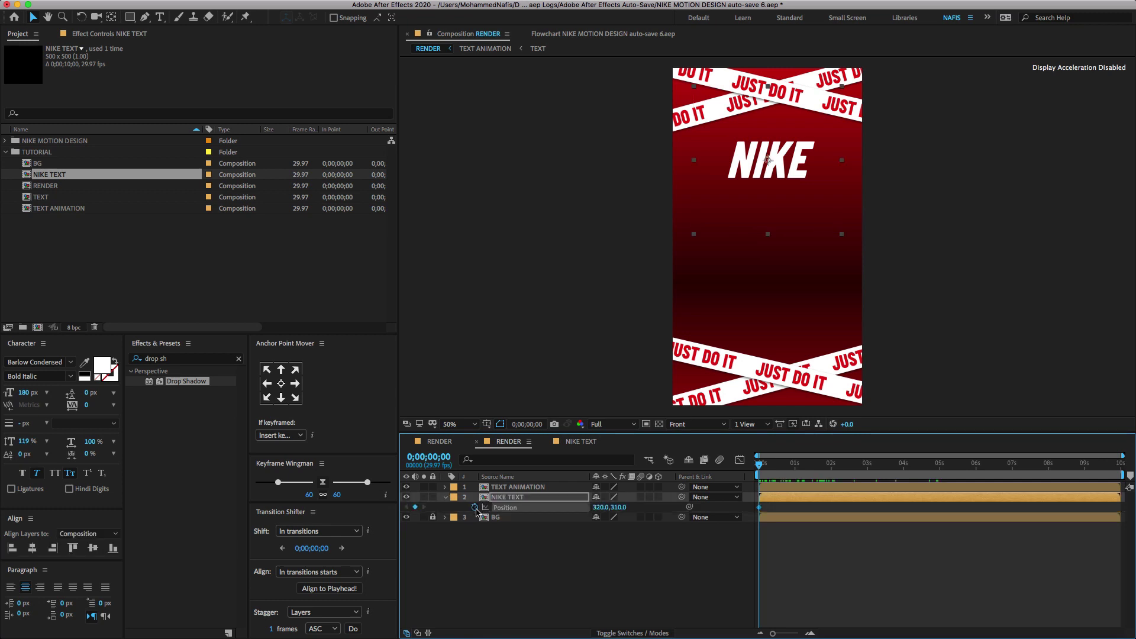
Set NIKE TEXT's Position to 276, 310 at 0;00;02;00 and copy its starting keyframe to 0;00;04;01.
{"action": "left_click", "coordinate": [833, 472]}
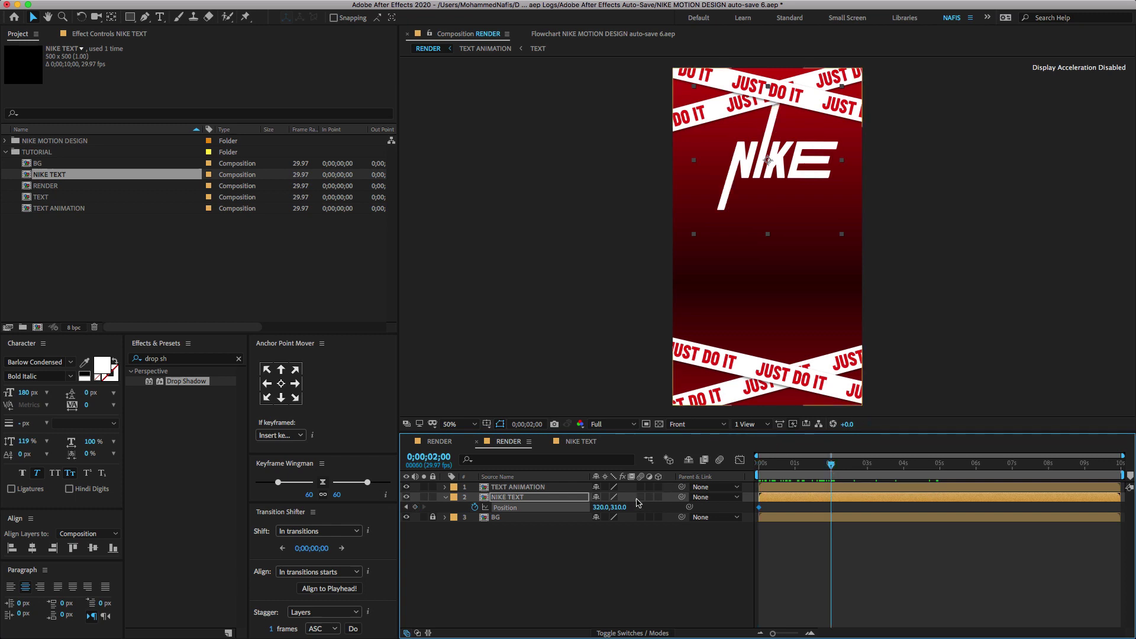
{"action": "left_click_drag", "start_coordinate": [599, 508], "coordinate": [580, 513]}
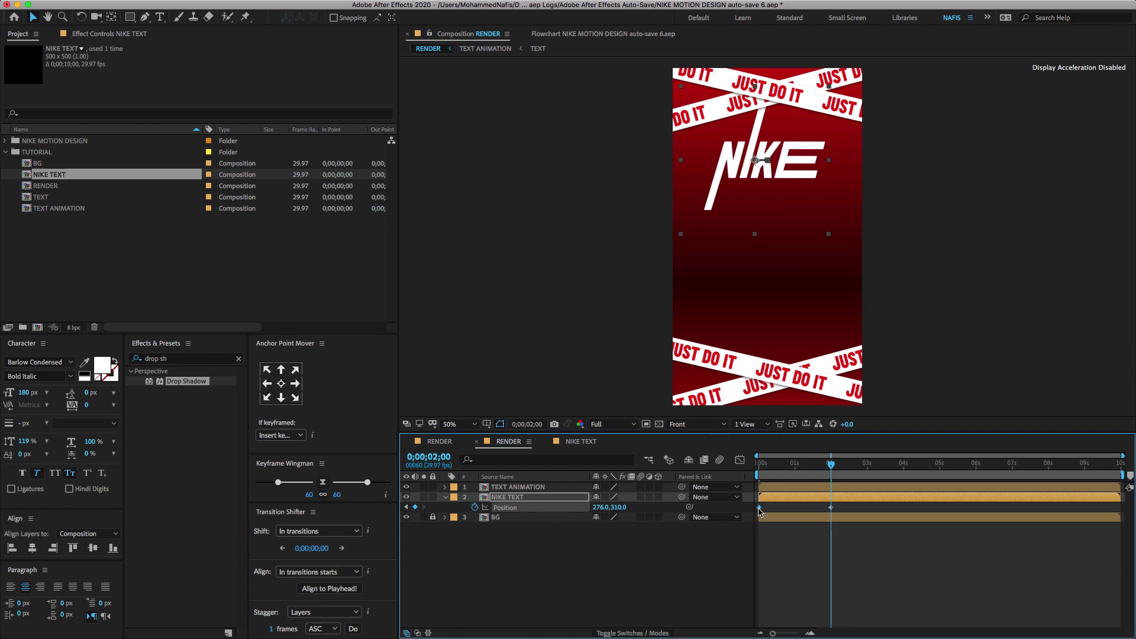
{"action": "left_click", "coordinate": [904, 472]}
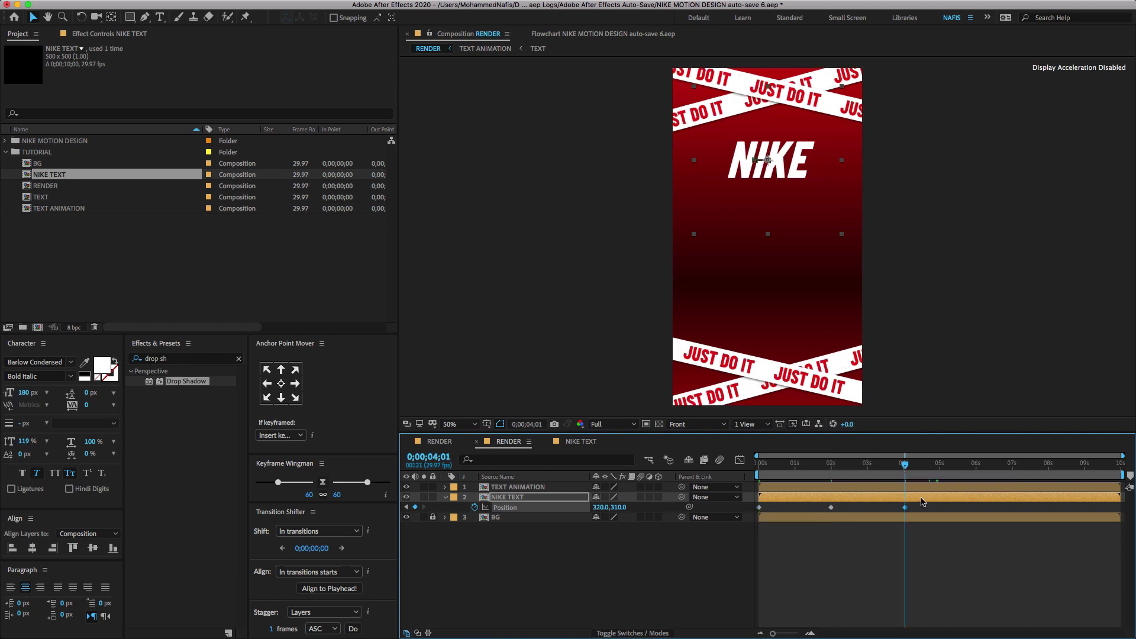
Apply Easy Ease to NIKE TEXT's three Position keyframes and shape the speed graph so each move peaks early and slows gradually.
{"action": "left_click_drag", "start_coordinate": [927, 524], "coordinate": [741, 503]}
{"action": "key", "text": "F9"}
{"action": "left_click", "coordinate": [740, 460]}
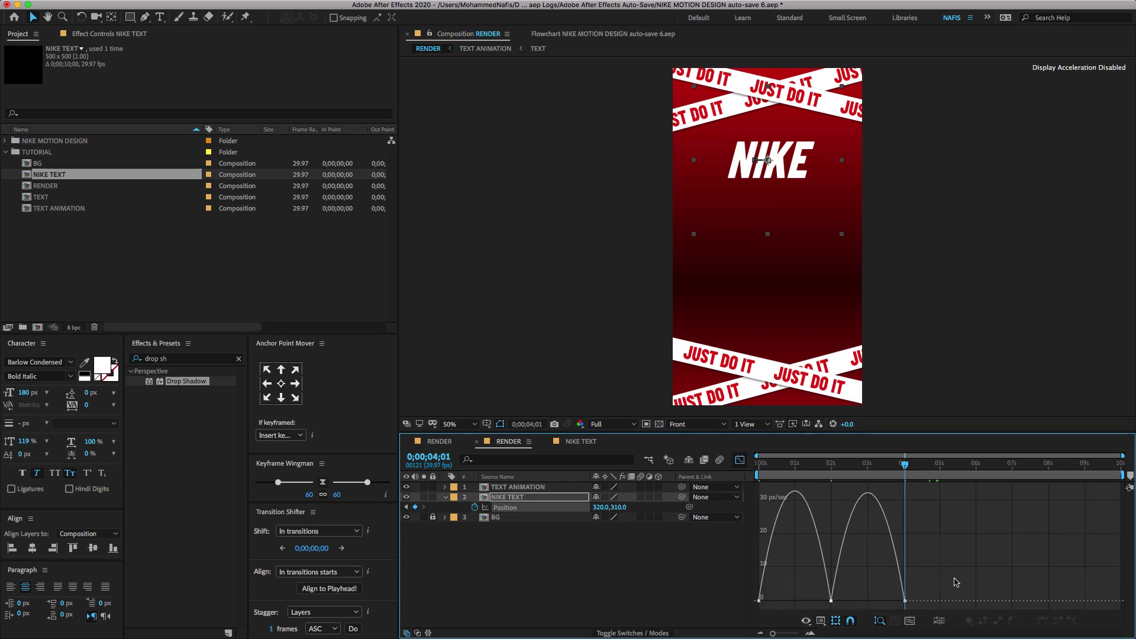
{"action": "left_click_drag", "start_coordinate": [893, 597], "coordinate": [869, 597]}
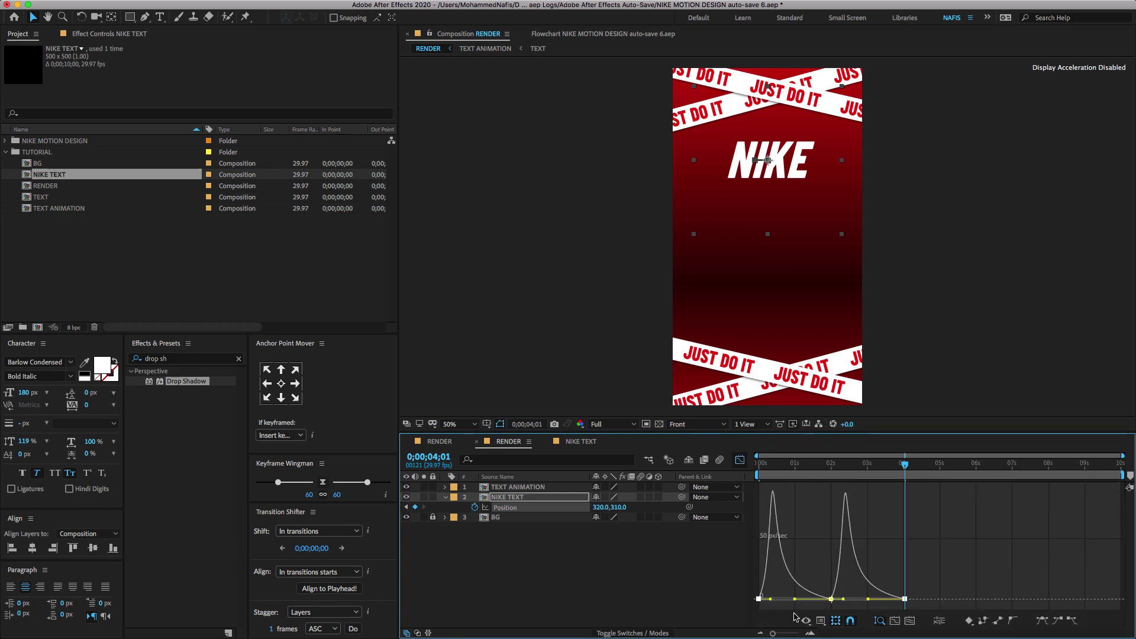
{"action": "left_click_drag", "start_coordinate": [771, 596], "coordinate": [774, 597]}
{"action": "left_click_drag", "start_coordinate": [765, 469], "coordinate": [729, 468]}
{"action": "left_click", "coordinate": [740, 460]}
{"action": "key", "text": "super+a"}
{"action": "key", "text": "u"}
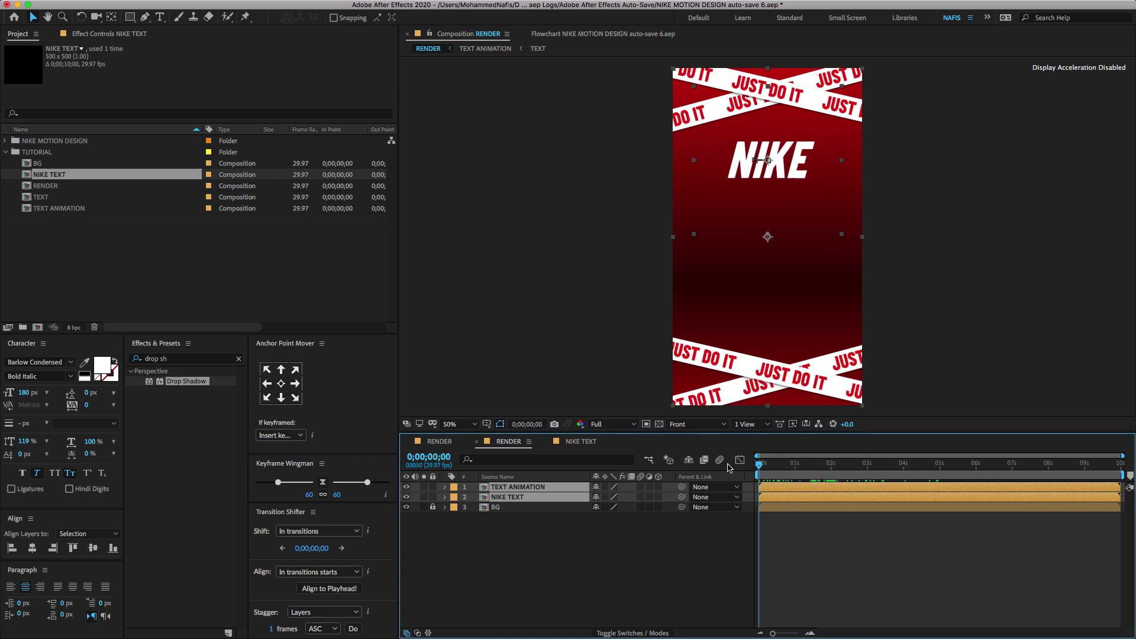
Preview the tutorial's RENDER animation and open the finished RENDER composition for reference.
{"action": "key", "text": "space"}
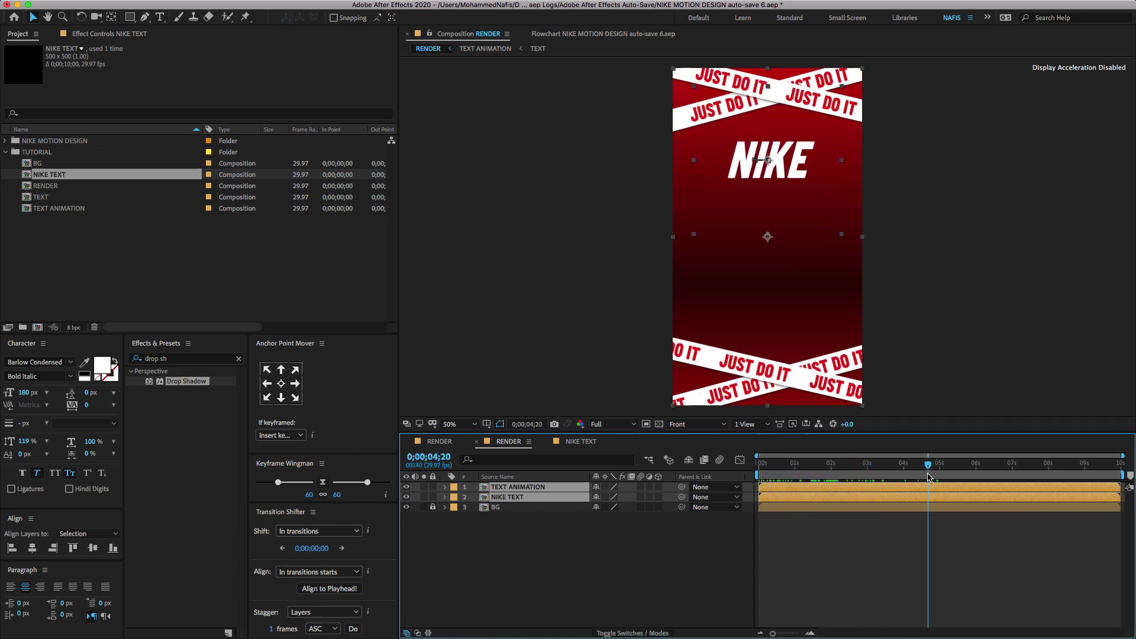
{"action": "key", "text": "space"}
{"action": "key", "text": "space"}
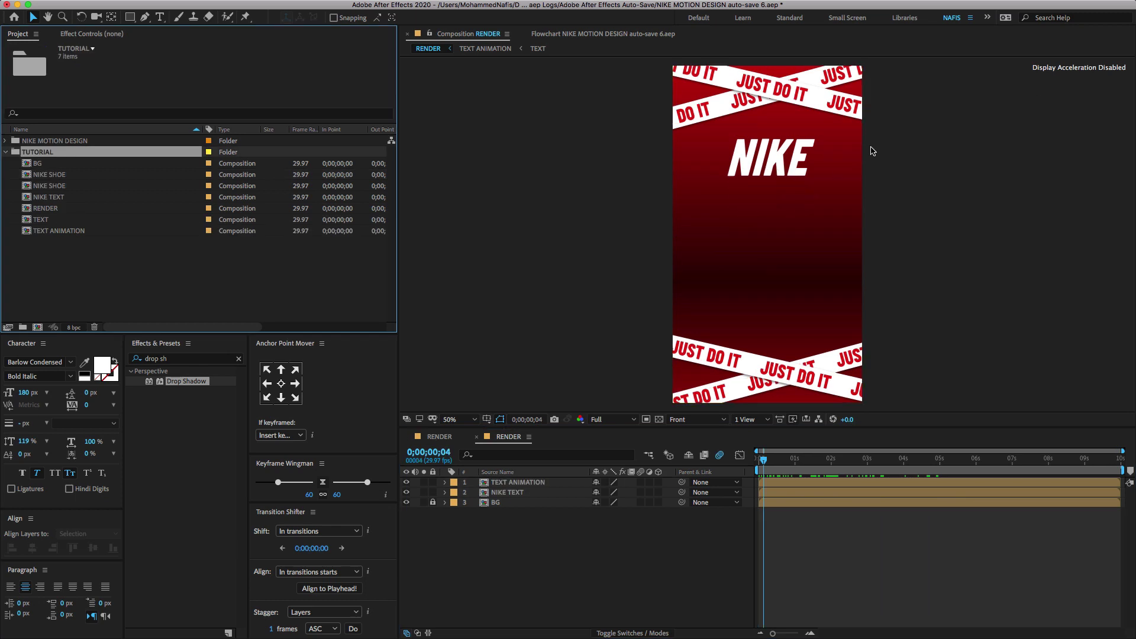
{"action": "left_click", "coordinate": [440, 437]}
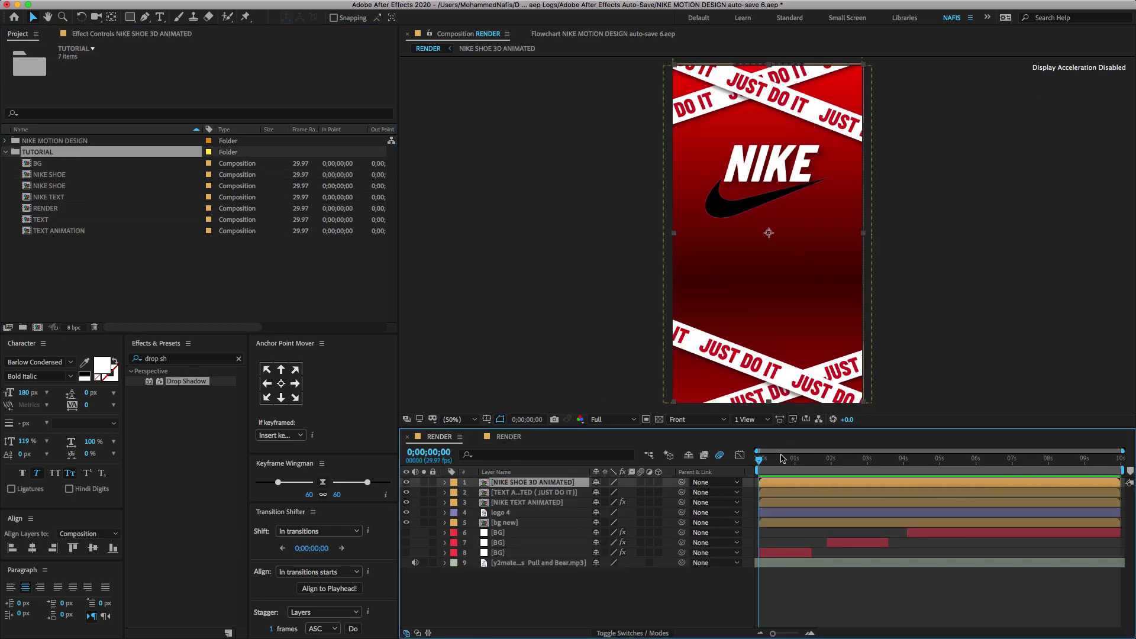
Add Background.png from the ASSETS folder to the tutorial's RENDER composition, between NIKE TEXT and BG.
{"action": "left_click", "coordinate": [7, 141]}
{"action": "left_click", "coordinate": [17, 152]}
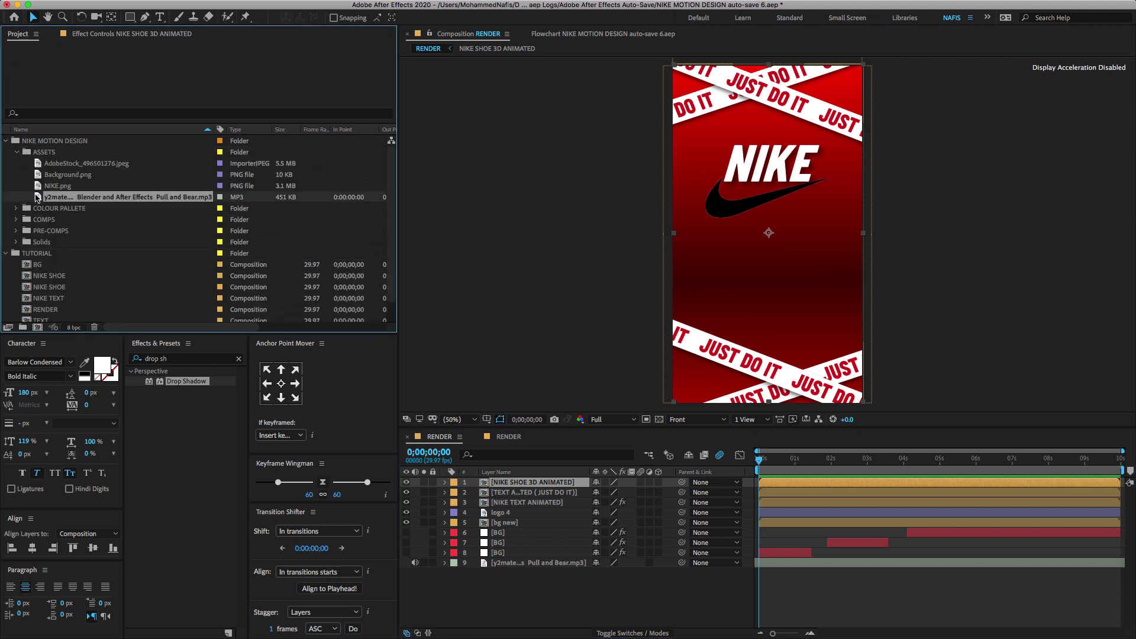
{"action": "left_click", "coordinate": [69, 174]}
{"action": "left_click", "coordinate": [533, 438]}
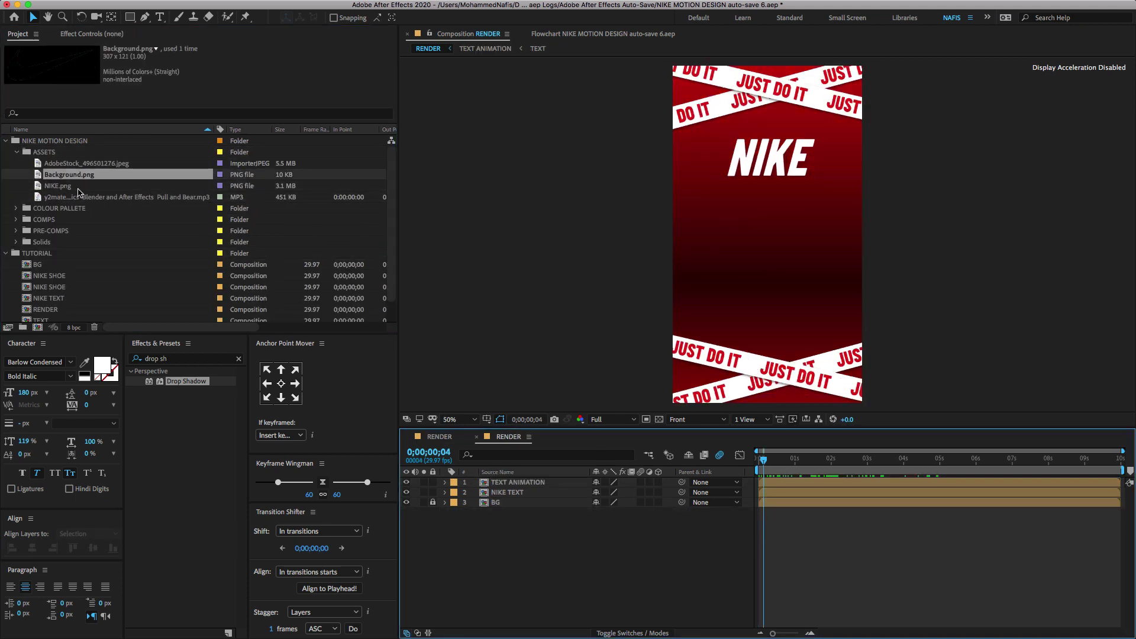
{"action": "left_click_drag", "start_coordinate": [42, 176], "coordinate": [509, 499]}
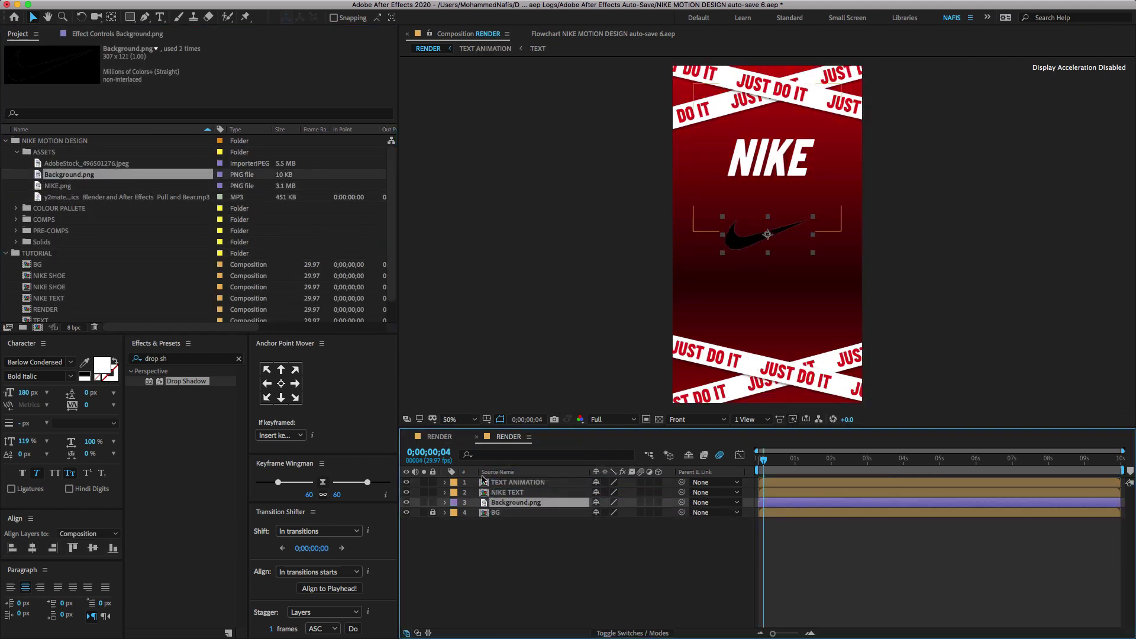
Scale the swoosh in Background.png to 143% and position it directly beneath the NIKE title.
{"action": "key", "text": "s"}
{"action": "left_click_drag", "start_coordinate": [624, 513], "coordinate": [654, 516]}
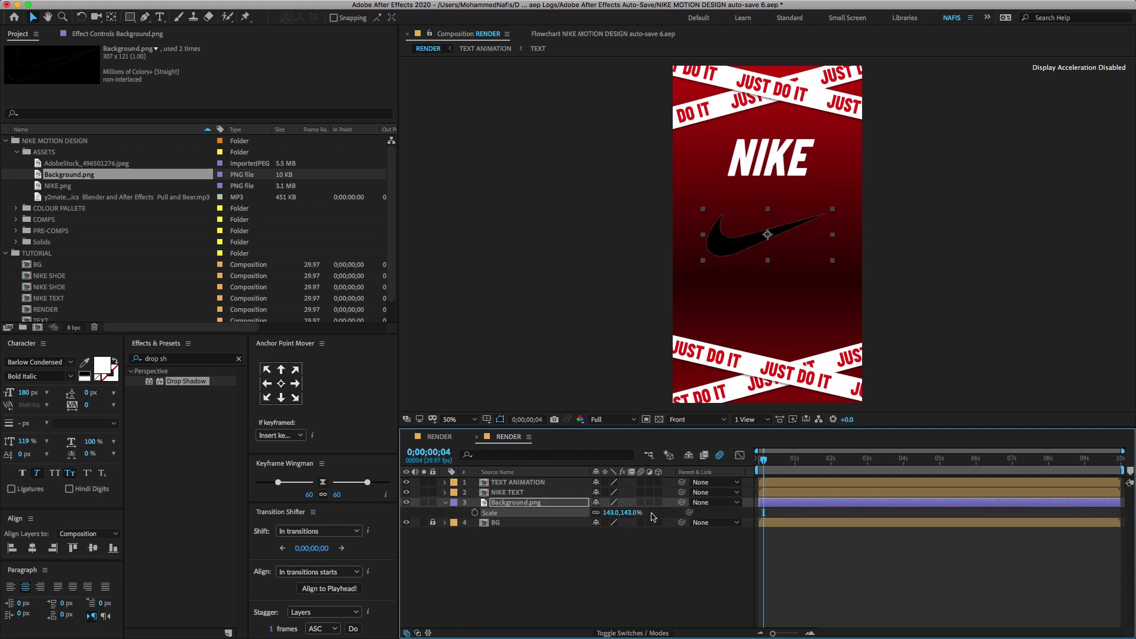
{"action": "left_click", "coordinate": [768, 235]}
{"action": "left_click_drag", "start_coordinate": [768, 235], "coordinate": [772, 192]}
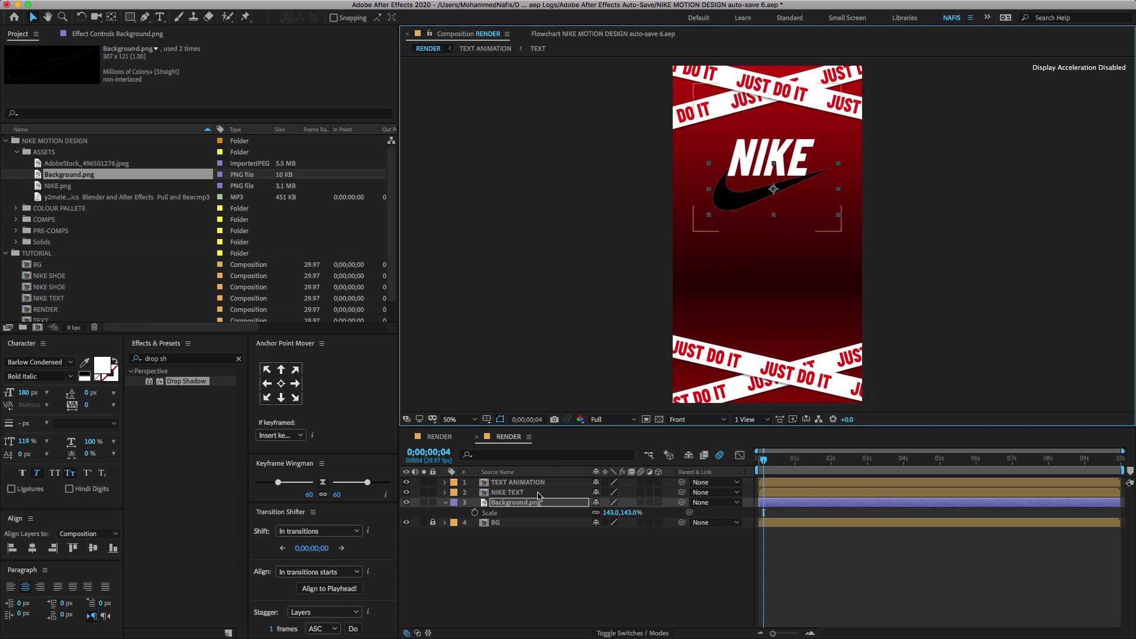
Collapse the open layer properties and parent the Background.png layer to NIKE TEXT.
{"action": "key", "text": "super+a"}
{"action": "key", "text": "u"}
{"action": "left_click", "coordinate": [537, 564]}
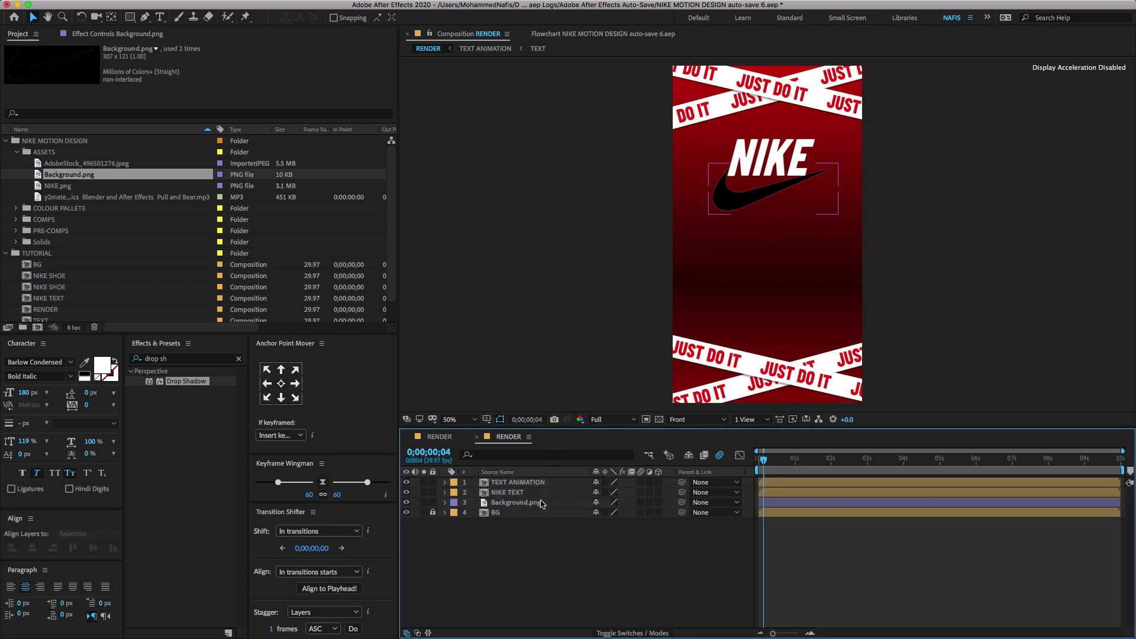
{"action": "left_click", "coordinate": [540, 504]}
{"action": "left_click_drag", "start_coordinate": [589, 505], "coordinate": [561, 494]}
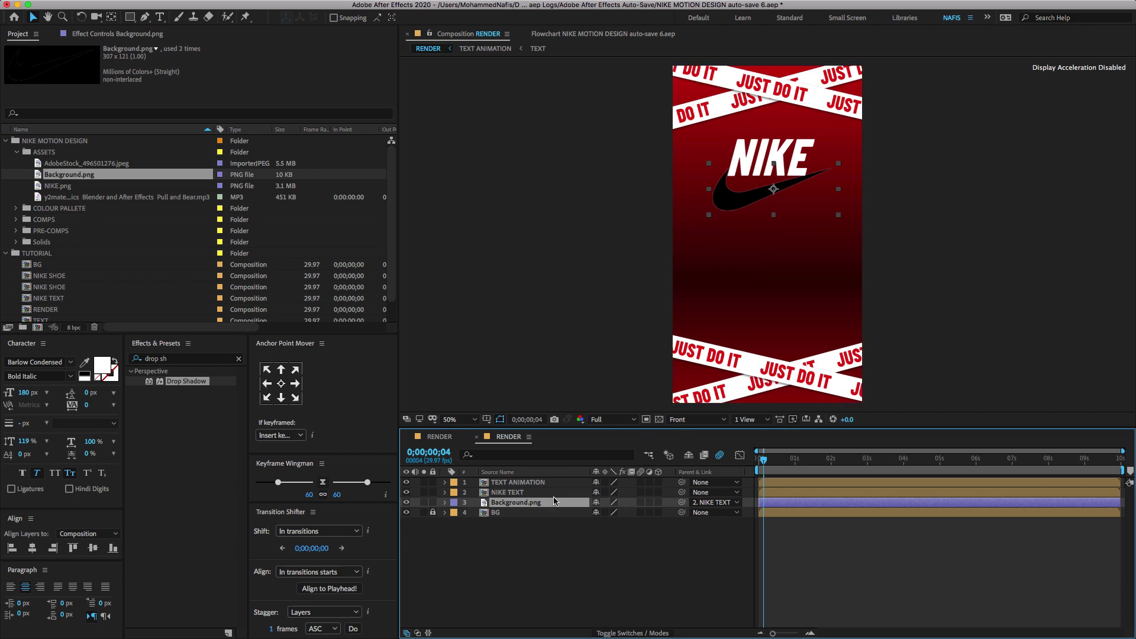
Nudge NIKE TEXT sideways to test the swoosh's parenting, and undo the nudges.
{"action": "left_click", "coordinate": [554, 498]}
{"action": "key", "text": "Return"}
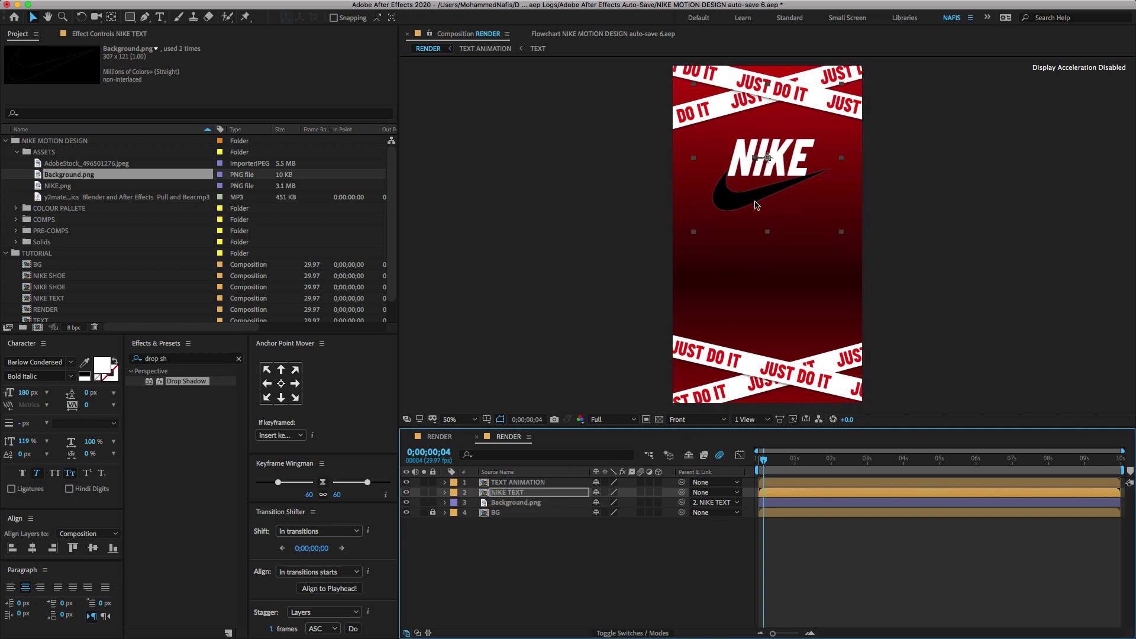
{"action": "key", "text": "shift+Right"}
{"action": "key", "text": "shift+Right"}
{"action": "key", "text": "shift+Right"}
{"action": "key", "text": "shift+Right"}
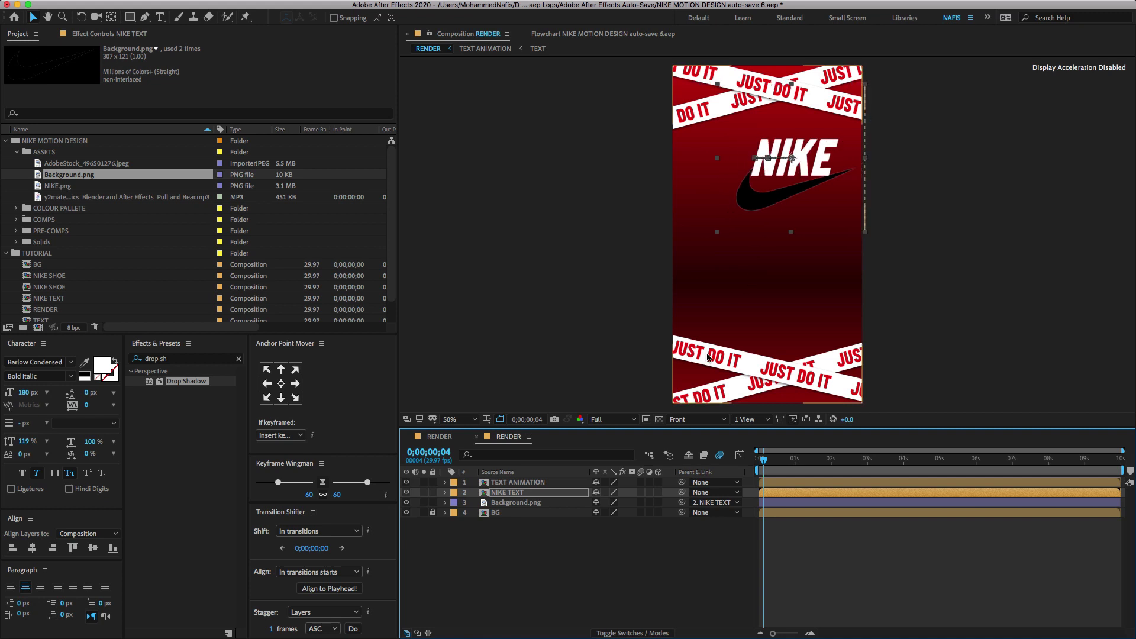
{"action": "key", "text": "super+z"}
{"action": "key", "text": "super+z"}
{"action": "key", "text": "super+z"}
{"action": "key", "text": "super+z"}
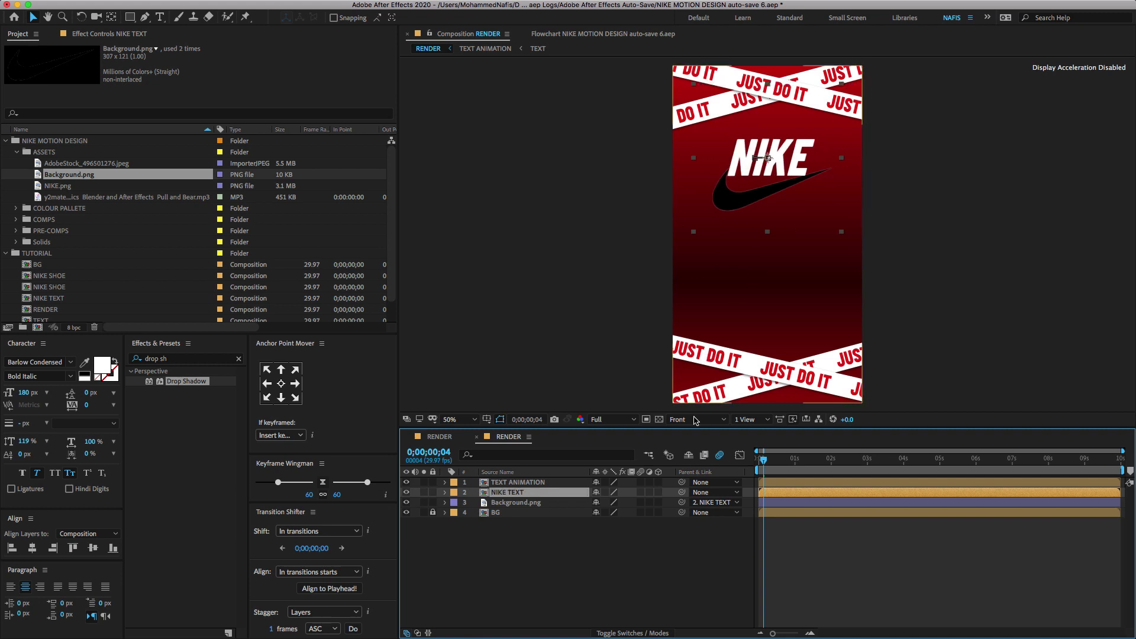
Rename the swoosh layer as nike logo and check the shoe's motion in the finished RENDER composition.
{"action": "left_click", "coordinate": [560, 559]}
{"action": "left_click", "coordinate": [434, 440]}
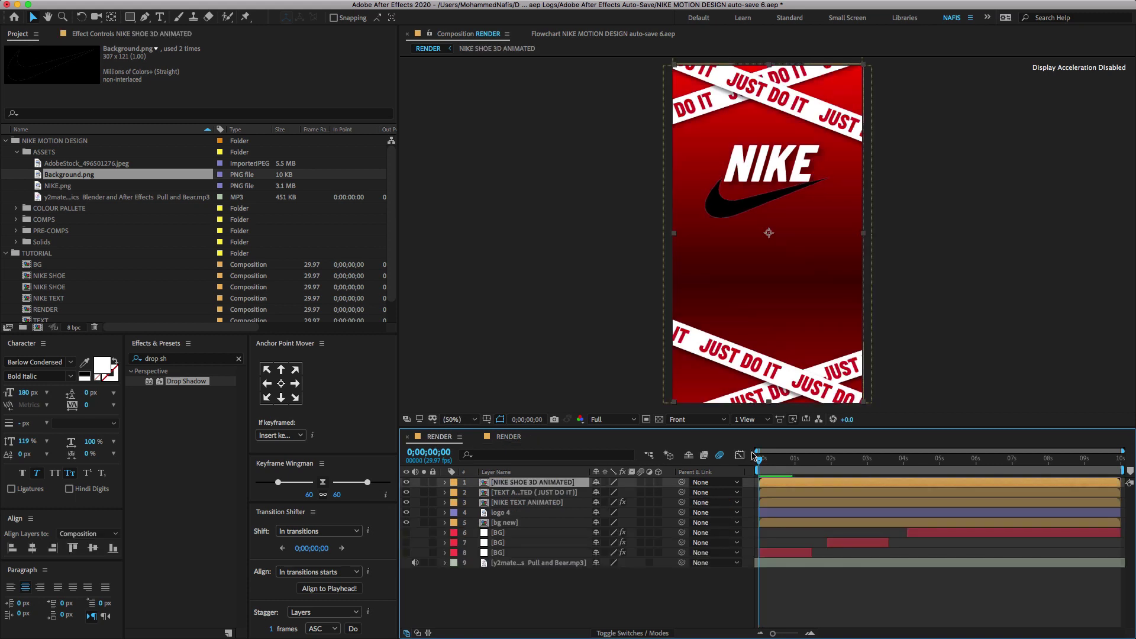
{"action": "left_click", "coordinate": [778, 462]}
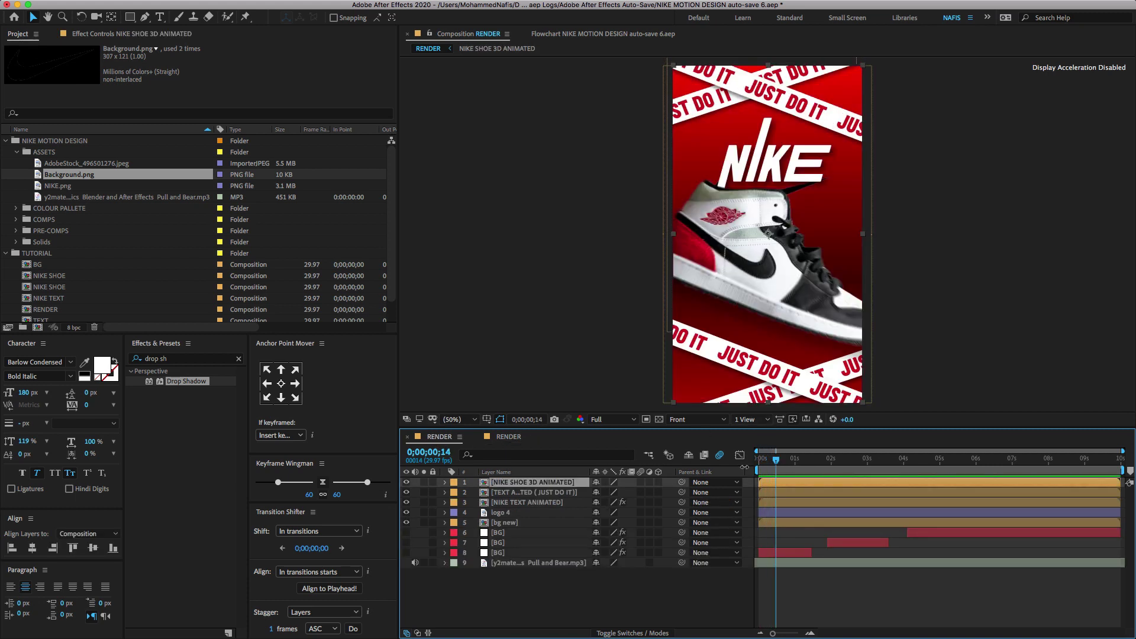
{"action": "left_click_drag", "start_coordinate": [776, 462], "coordinate": [721, 461]}
{"action": "left_click", "coordinate": [516, 437]}
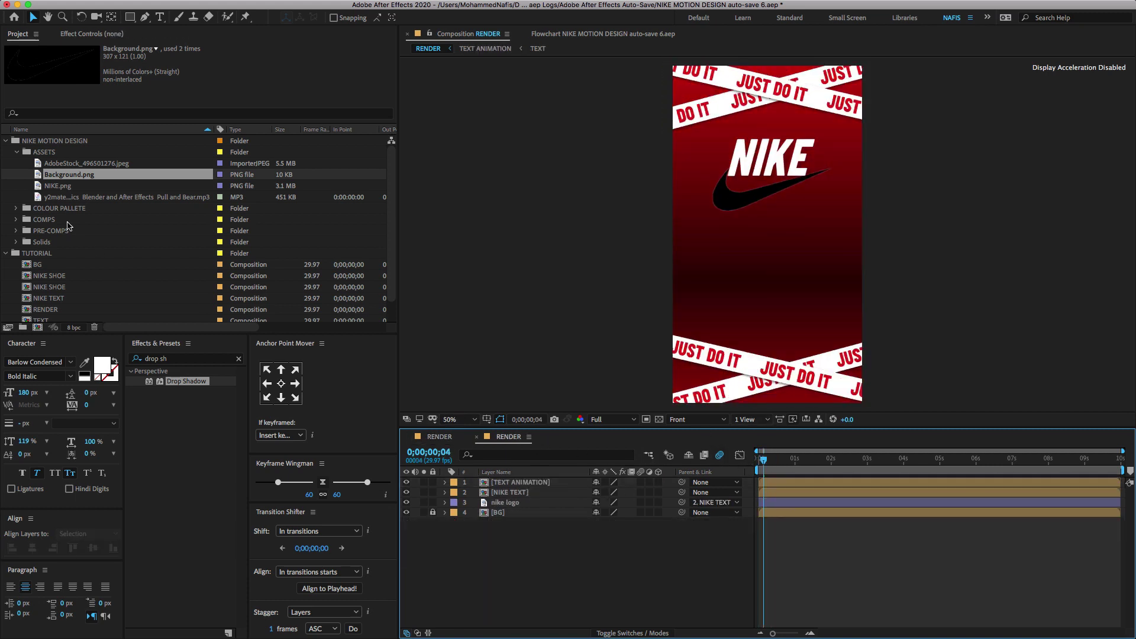
Create a 640 x 1140 px, 10-second composition named NIKE SHOE and move it into the TUTORIAL folder.
{"action": "left_click", "coordinate": [57, 186]}
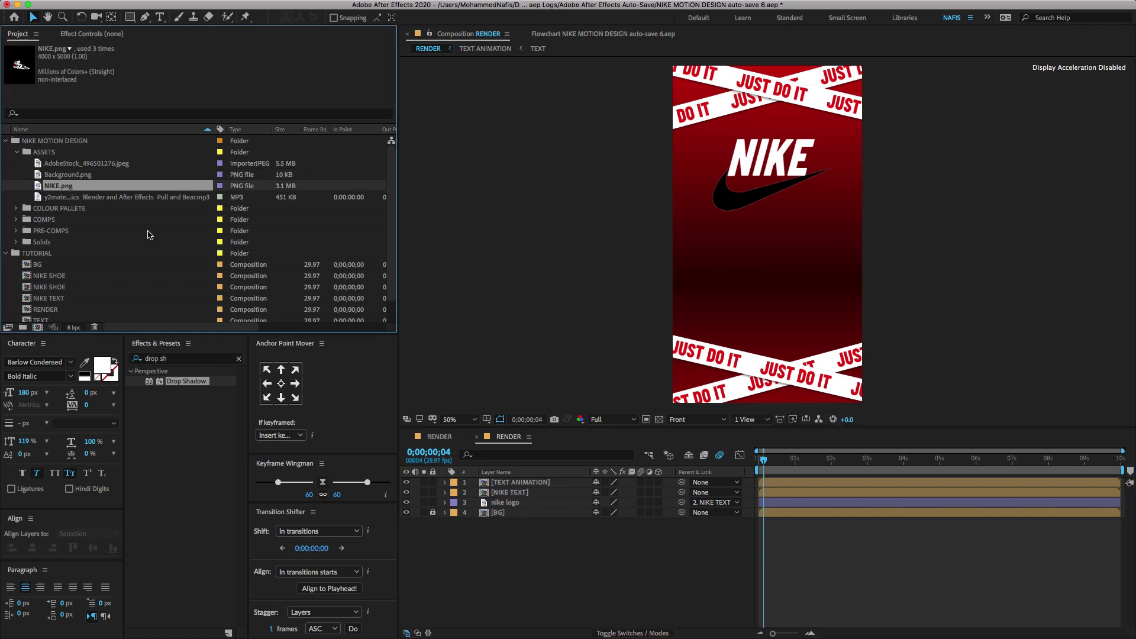
{"action": "left_click", "coordinate": [36, 329]}
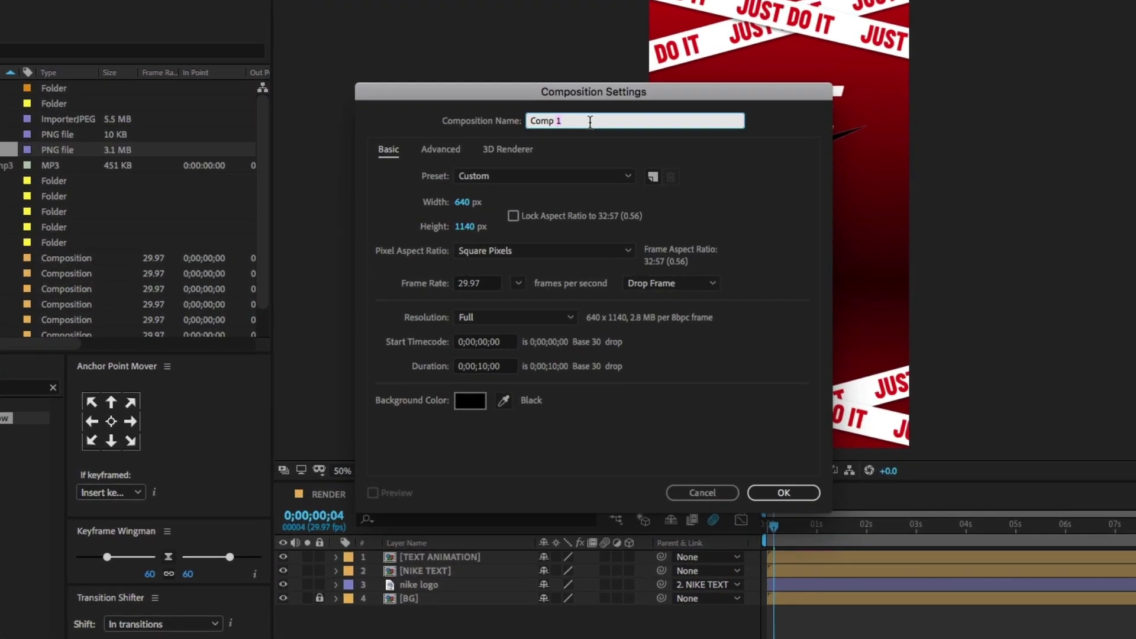
{"action": "type", "text": "NIKE SHOE"}
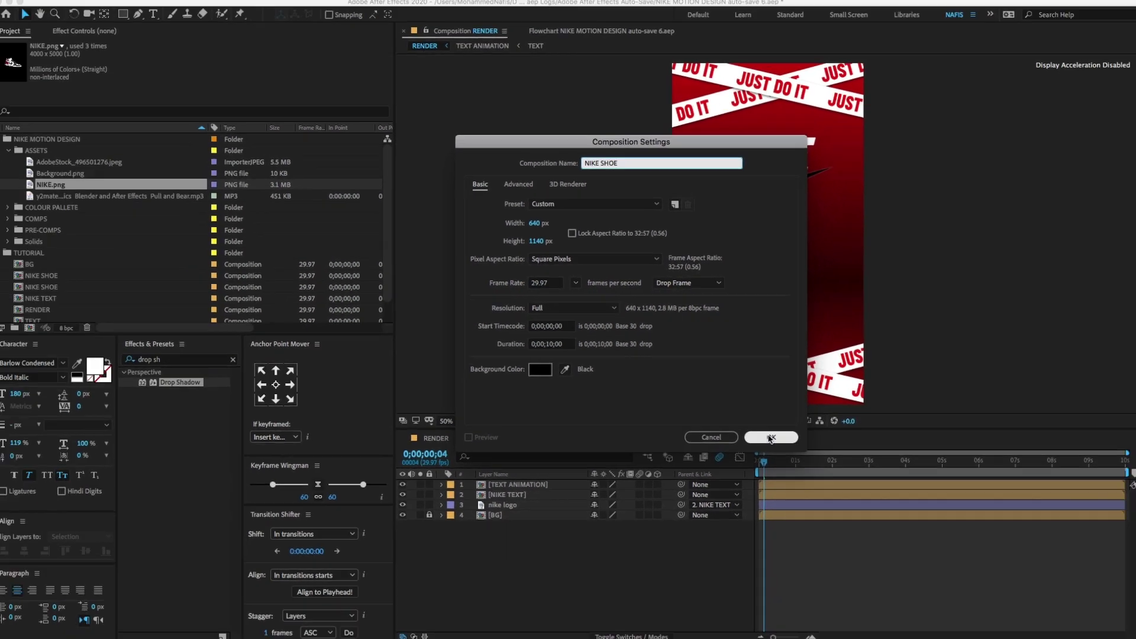
{"action": "left_click", "coordinate": [793, 532]}
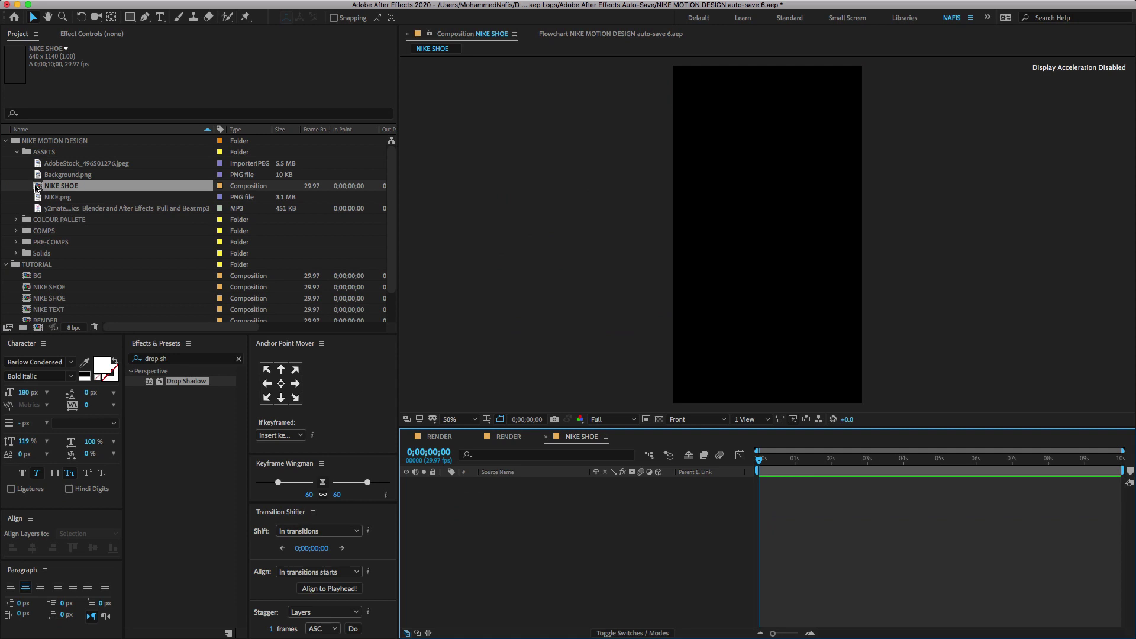
{"action": "left_click_drag", "start_coordinate": [37, 188], "coordinate": [36, 264]}
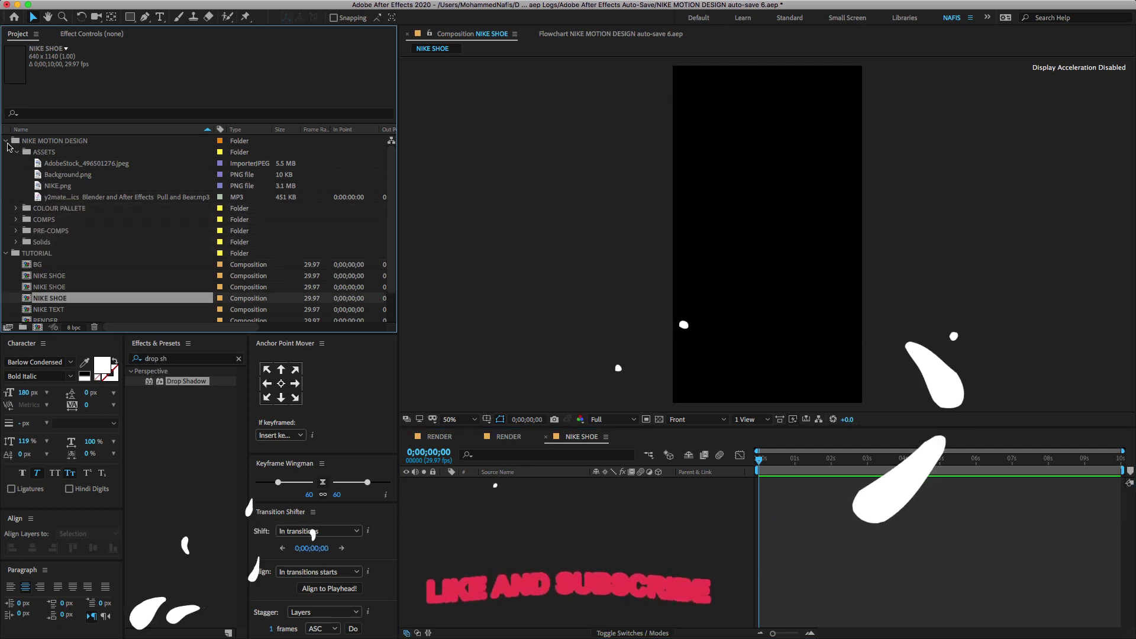
Add NIKE.png to the NIKE SHOE composition and set its Scale to 20%.
{"action": "left_click_drag", "start_coordinate": [40, 187], "coordinate": [579, 545]}
{"action": "key", "text": "s"}
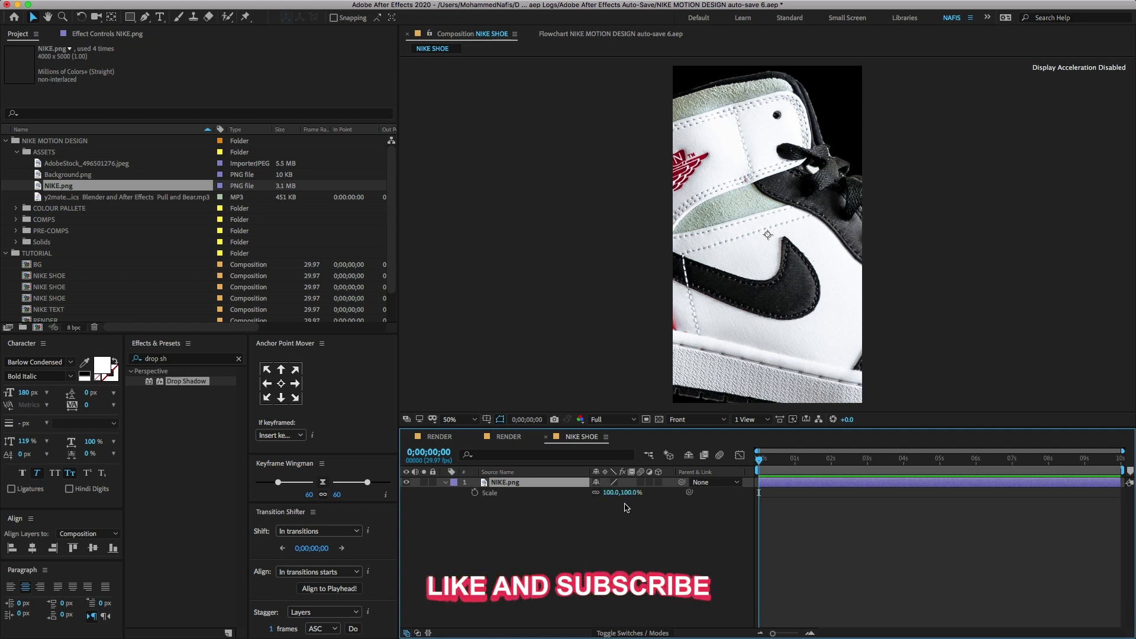
{"action": "left_click", "coordinate": [630, 493]}
{"action": "key", "text": "Return"}
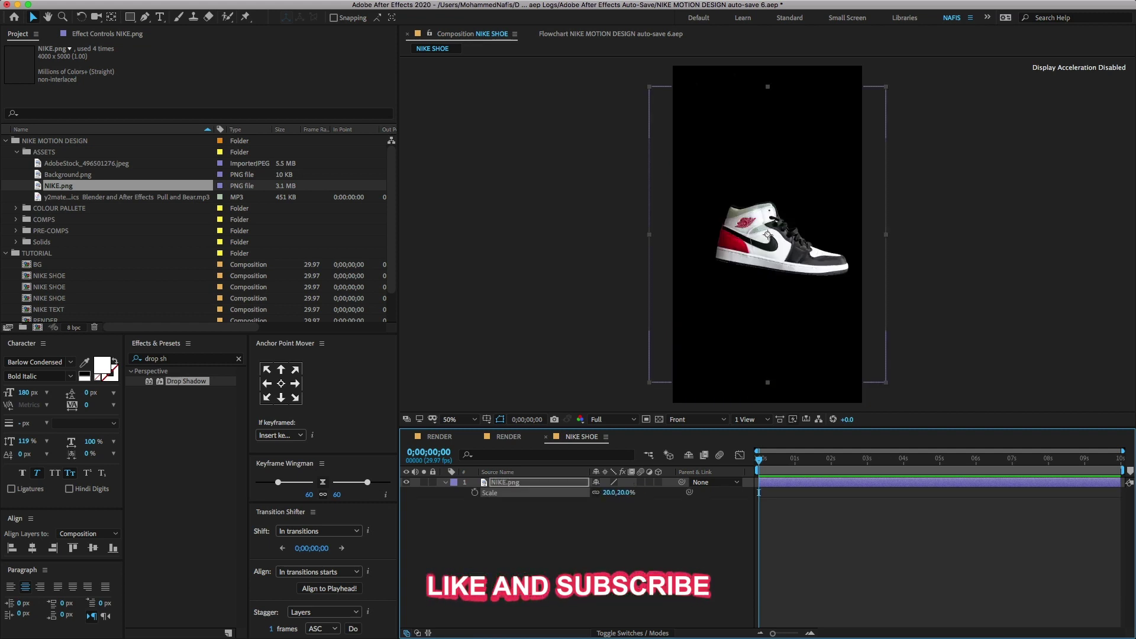
Shift the shoe slightly left so it sits centred in the frame, and collapse its Scale property.
{"action": "key", "text": "Caps_Lock"}
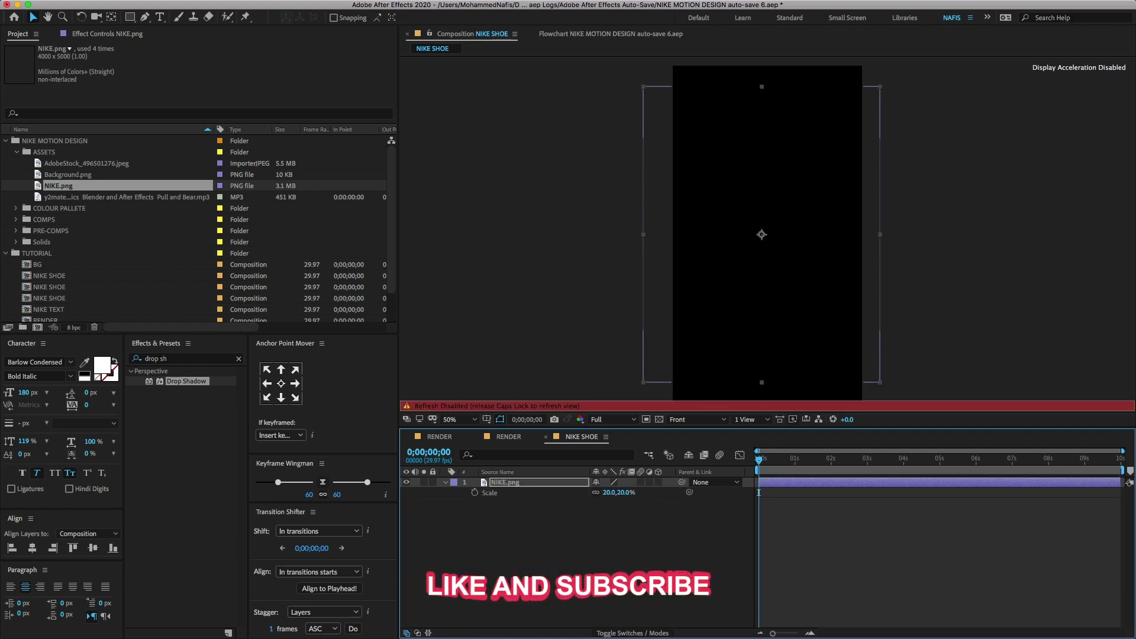
{"action": "key", "text": "Caps_Lock"}
{"action": "key", "text": "shift+Left"}
{"action": "key", "text": "Left"}
{"action": "left_click_drag", "start_coordinate": [762, 235], "coordinate": [758, 235]}
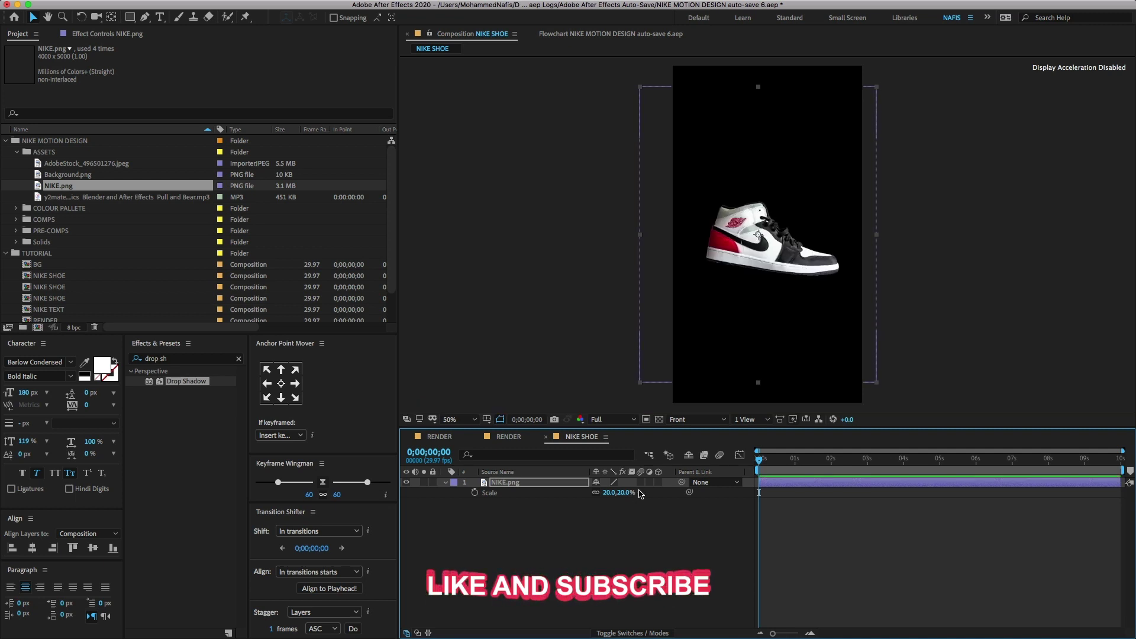
{"action": "left_click", "coordinate": [653, 525]}
{"action": "key", "text": "super+a"}
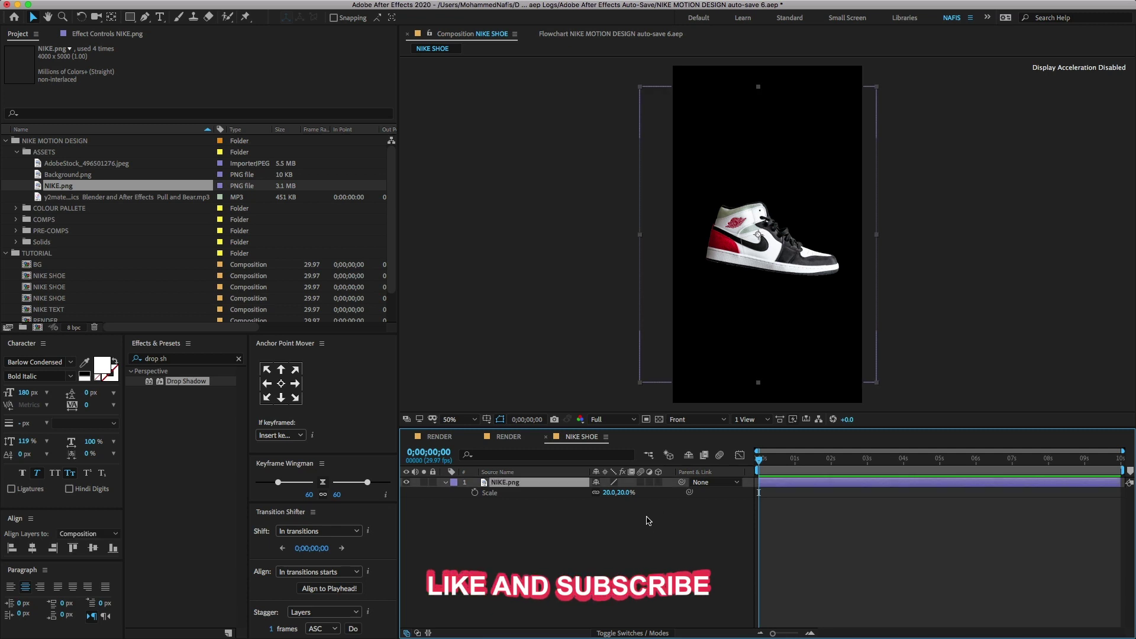
{"action": "key", "text": "s"}
Add a two-node camera with the offered settings and make the NIKE.png layer 3D.
{"action": "right_click", "coordinate": [626, 503]}
{"action": "mouse_move", "coordinate": [663, 510]}
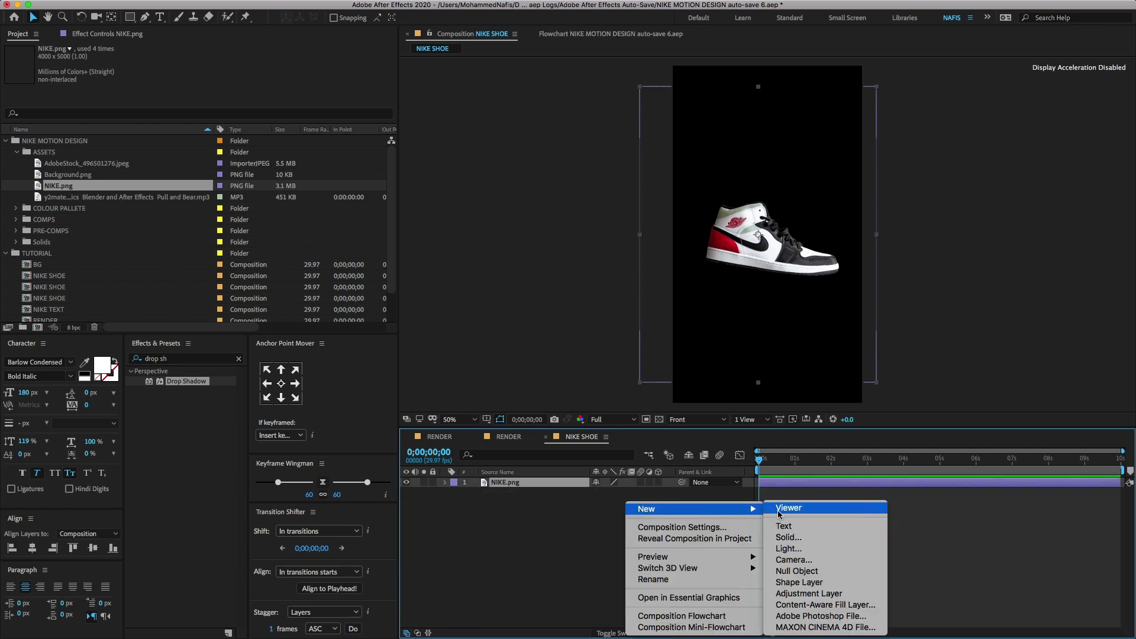
{"action": "left_click", "coordinate": [789, 560]}
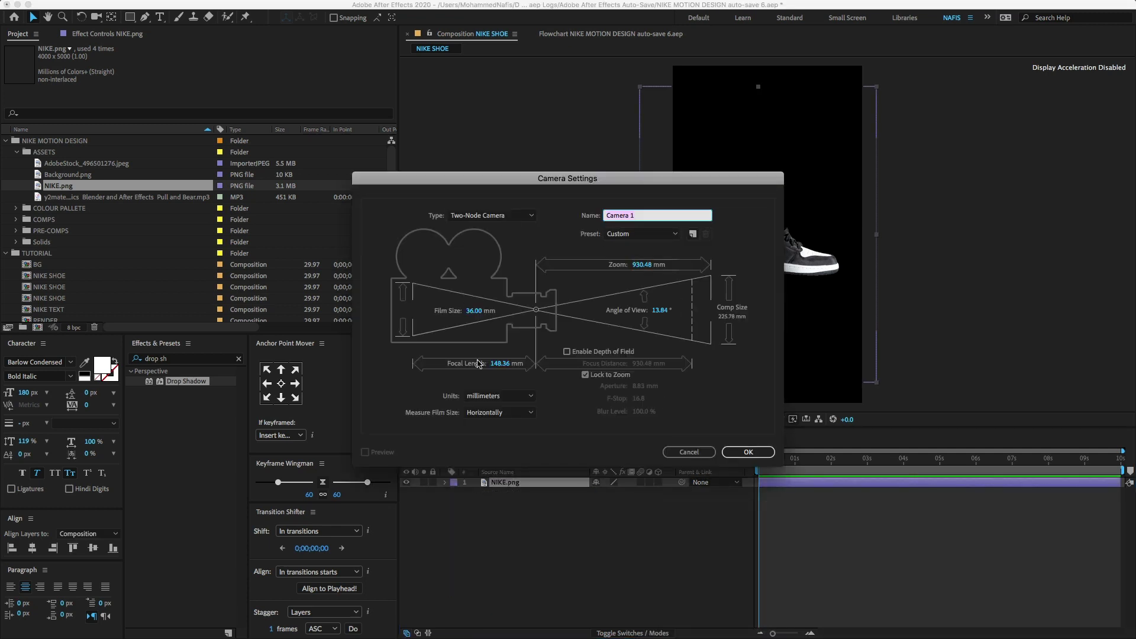
{"action": "left_click", "coordinate": [747, 452]}
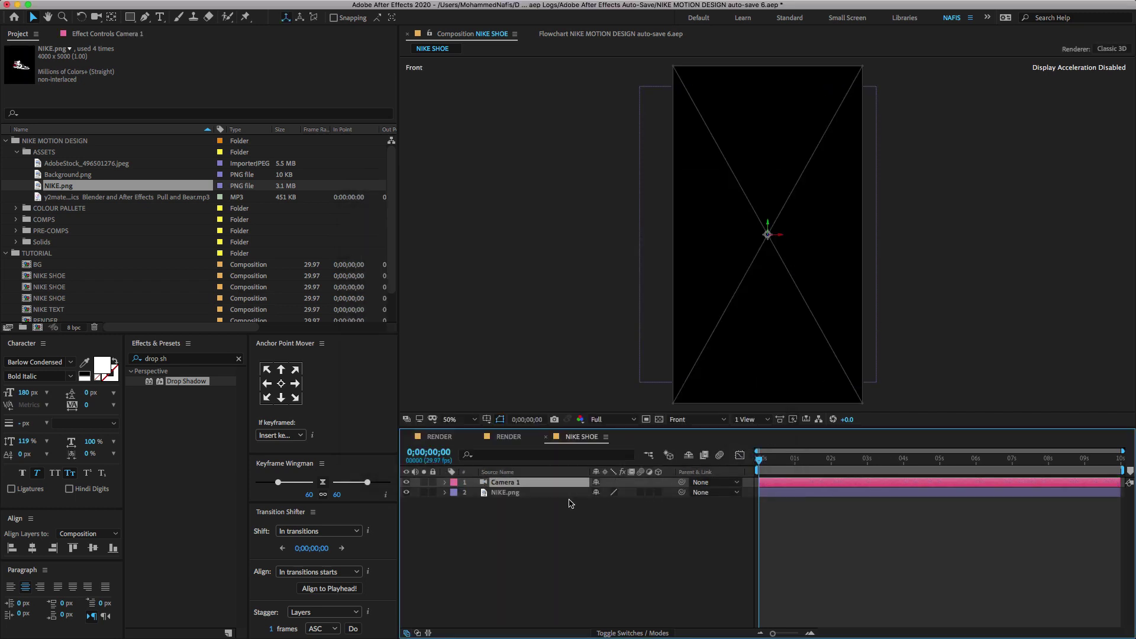
{"action": "left_click", "coordinate": [659, 493]}
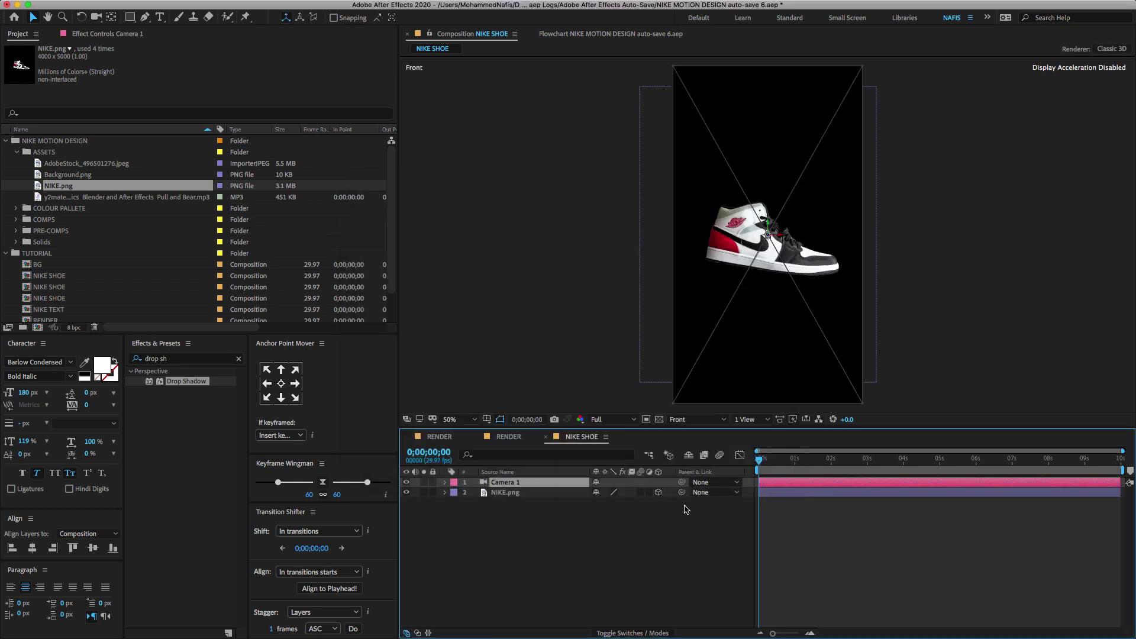
Add a null object named position, and enable 3D and motion blur for it.
{"action": "right_click", "coordinate": [591, 503]}
{"action": "mouse_move", "coordinate": [657, 510]}
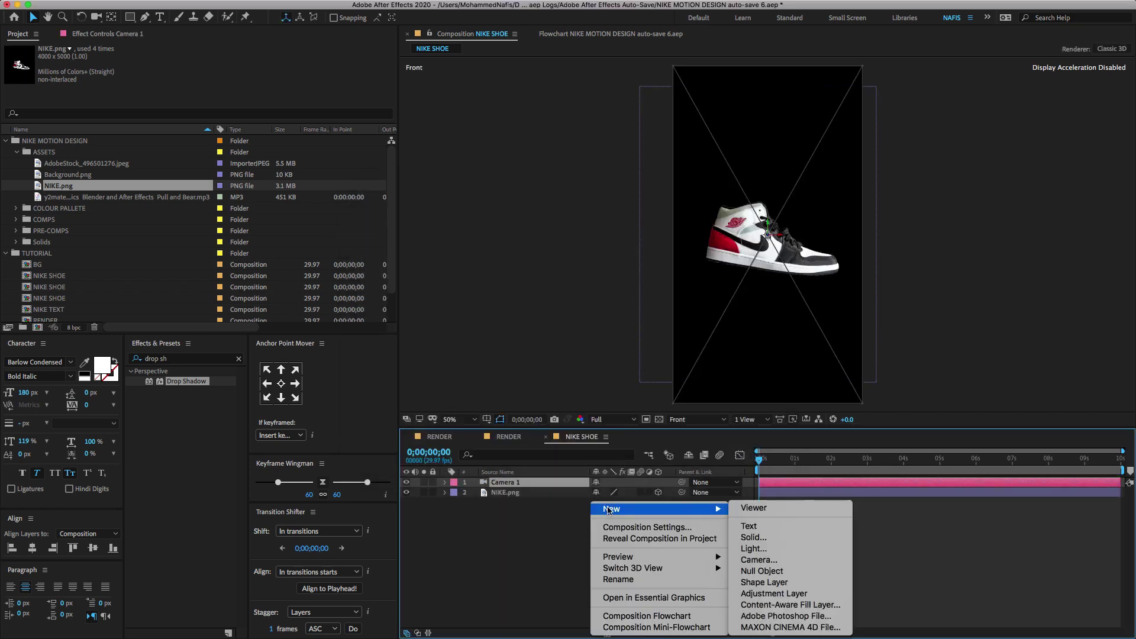
{"action": "left_click", "coordinate": [762, 571]}
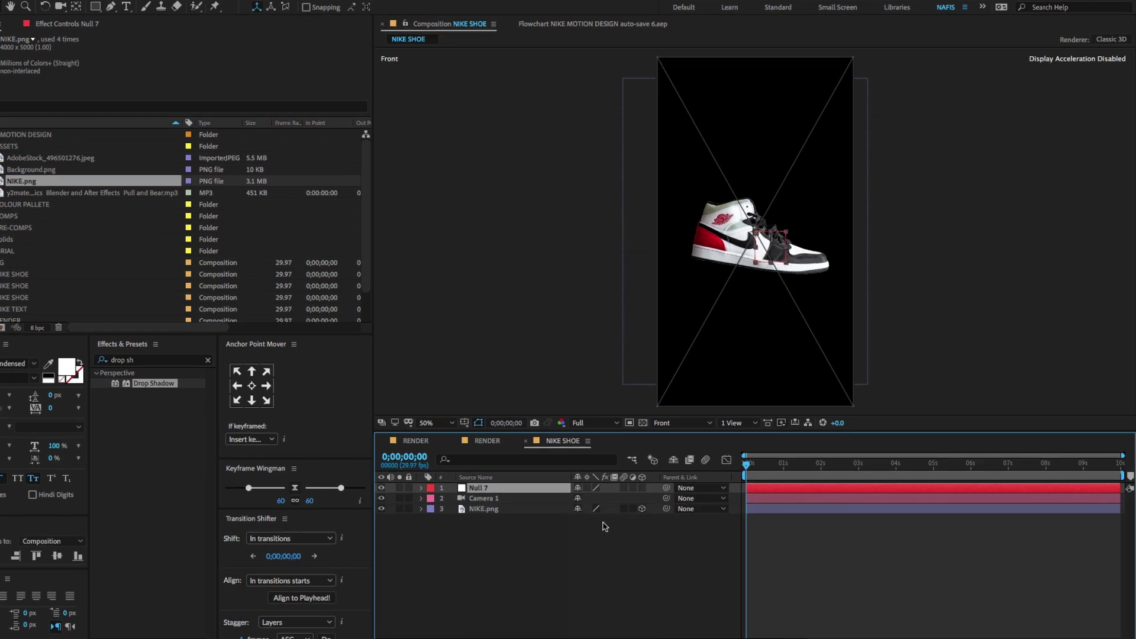
{"action": "key", "text": "Return"}
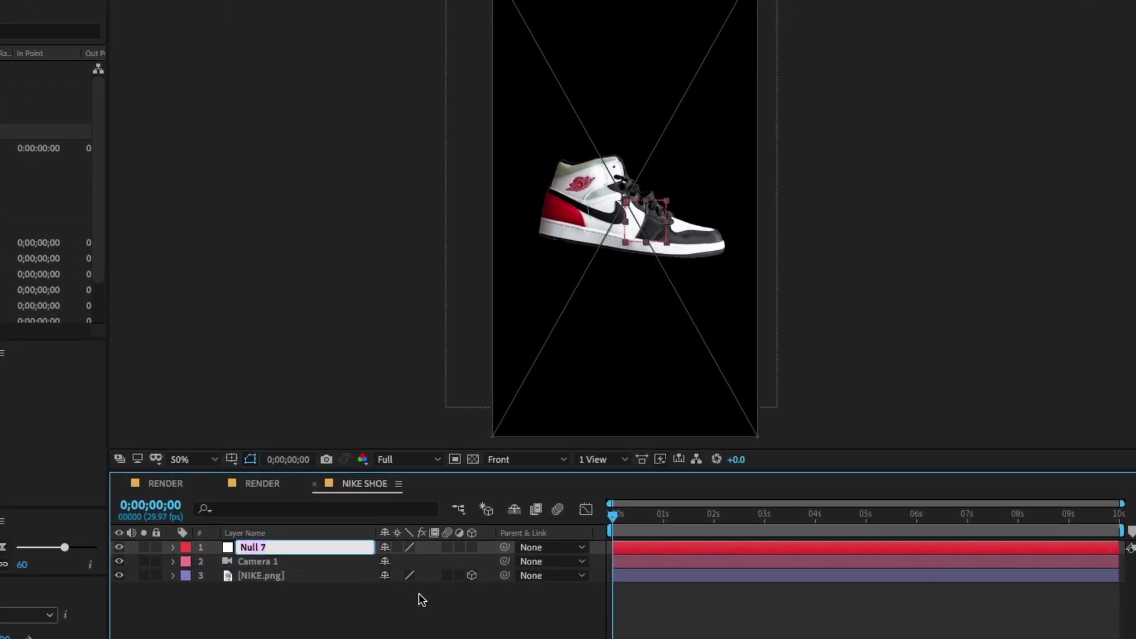
{"action": "type", "text": "position"}
{"action": "left_click", "coordinate": [388, 604]}
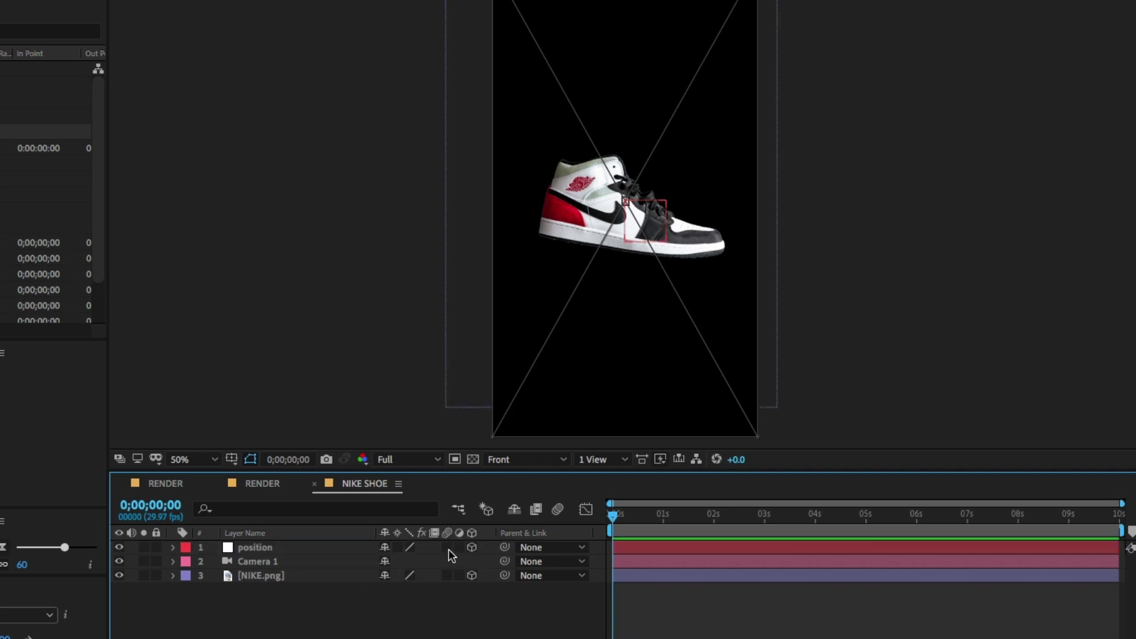
Duplicate the position null and rename the copy as wiggle.
{"action": "left_click", "coordinate": [322, 550]}
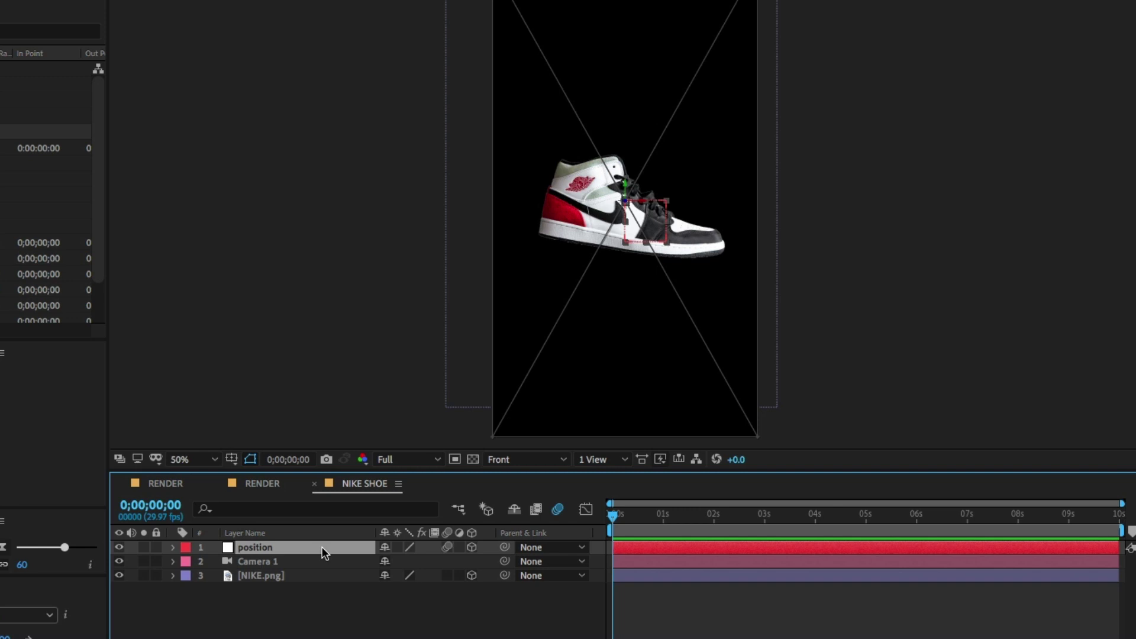
{"action": "key", "text": "ctrl+d"}
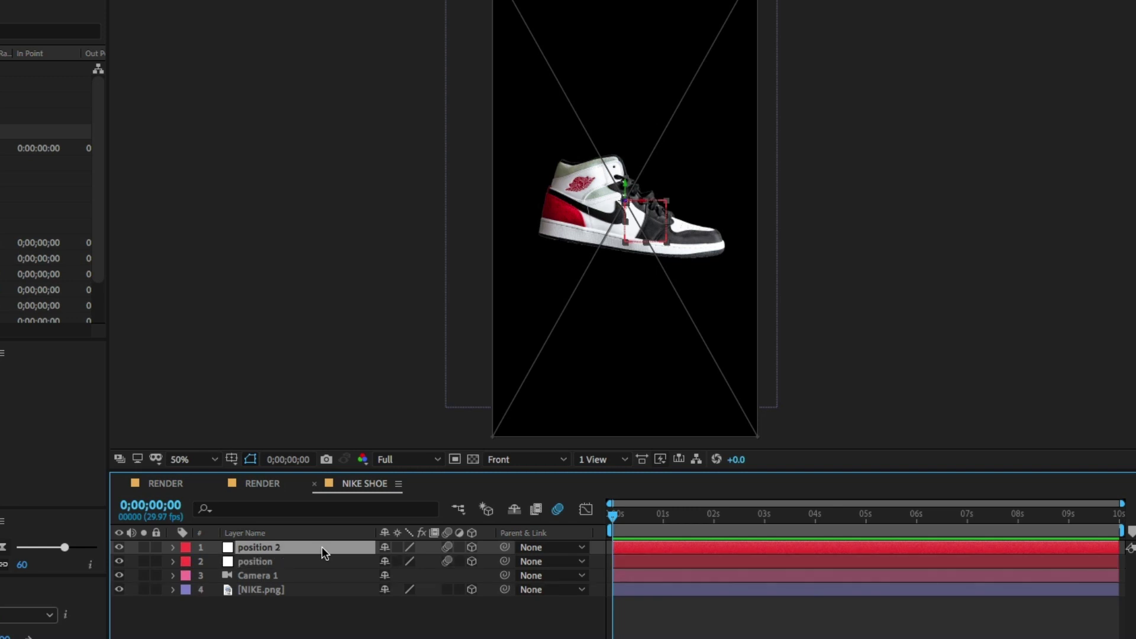
{"action": "key", "text": "Return"}
{"action": "type", "text": "wiggle"}
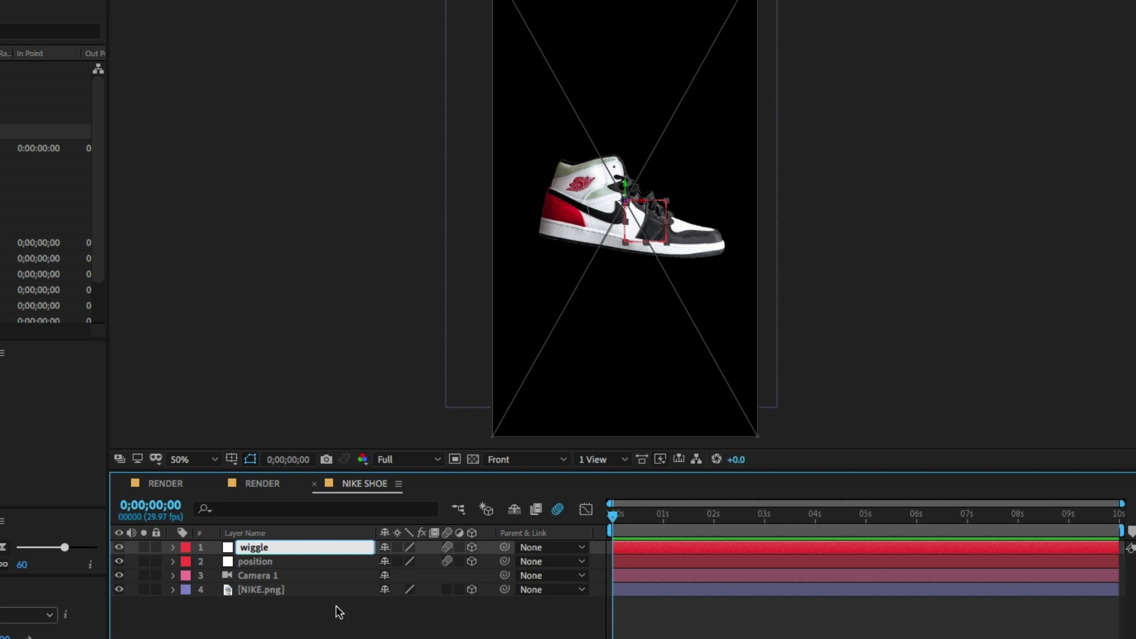
{"action": "left_click", "coordinate": [339, 612]}
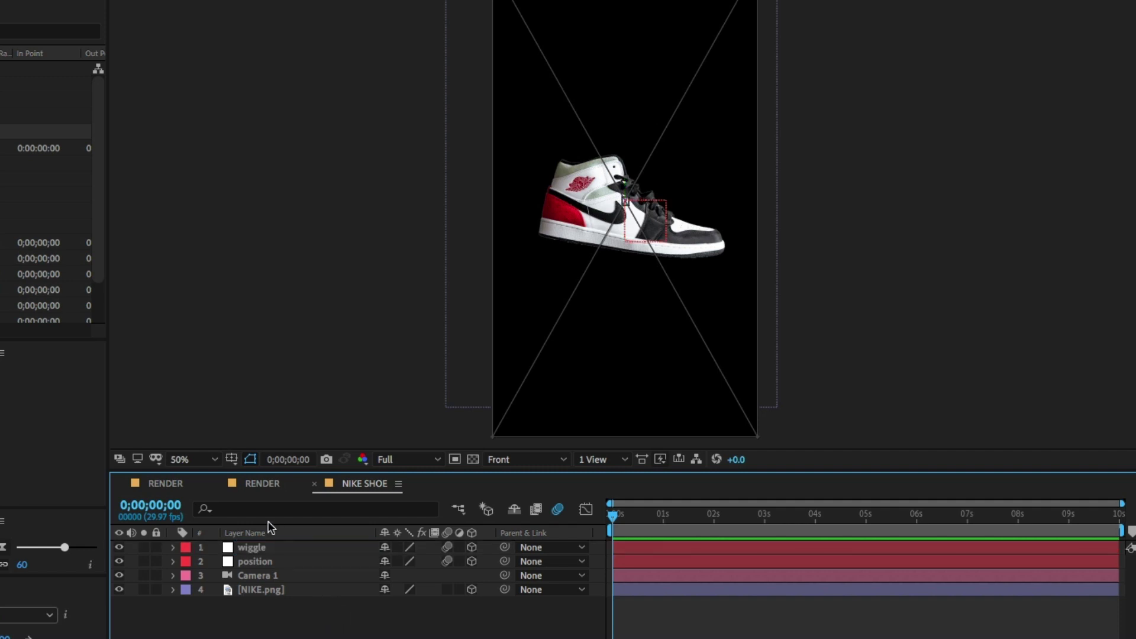
Add the expression wiggle(1.5,10) to the wiggle null's Position and play back the motion.
{"action": "left_click", "coordinate": [281, 550]}
{"action": "key", "text": "p"}
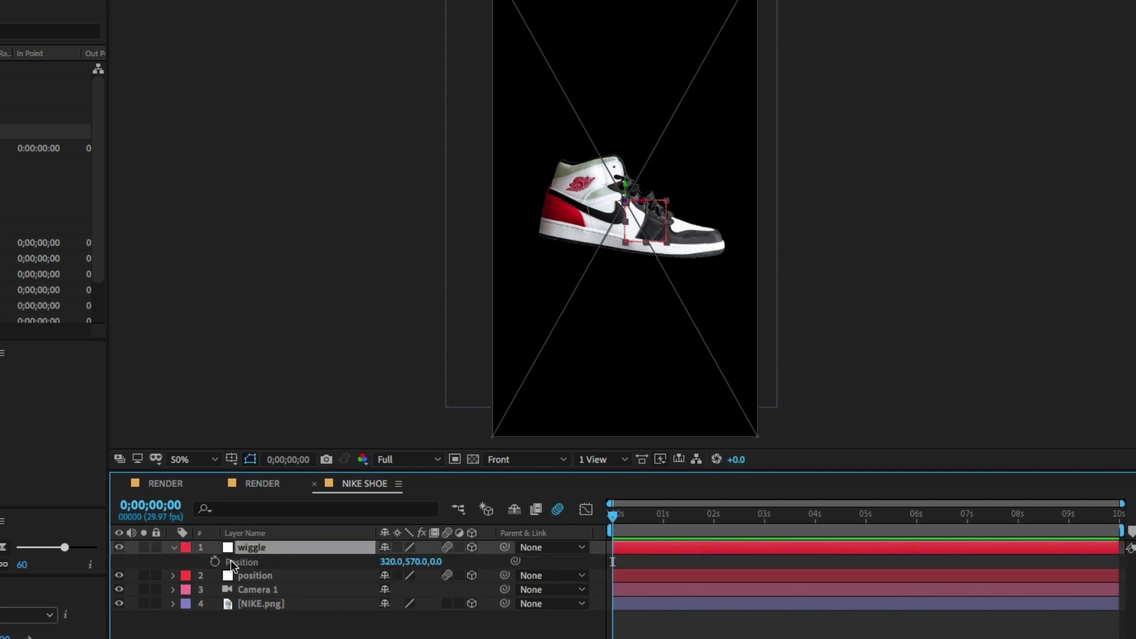
{"action": "left_click", "coordinate": [215, 562], "text": "alt"}
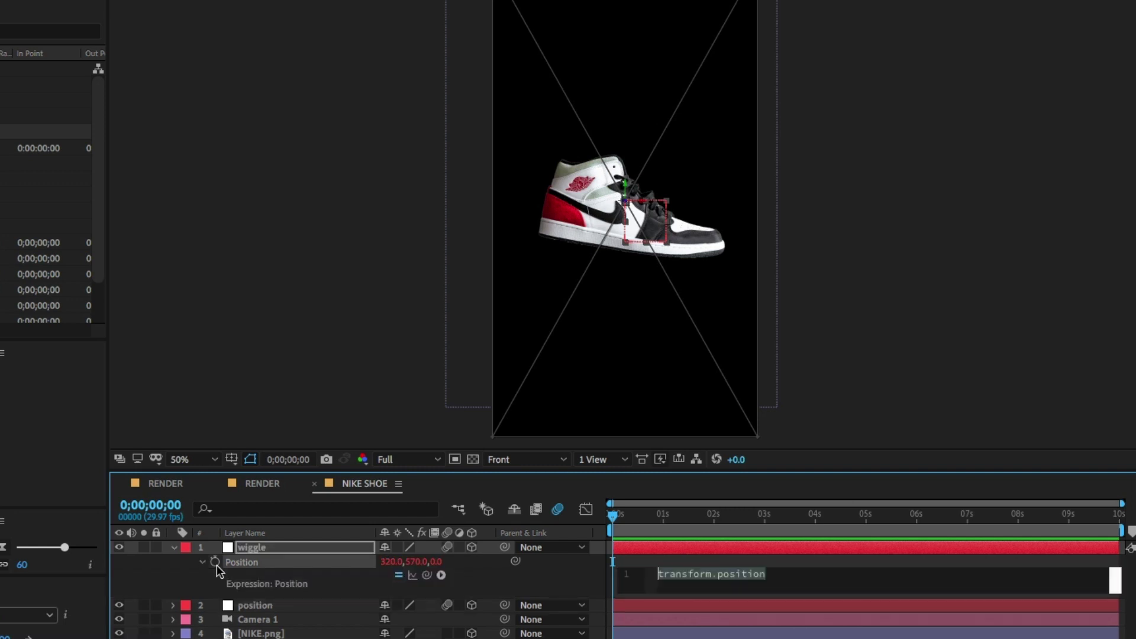
{"action": "type", "text": "wigg"}
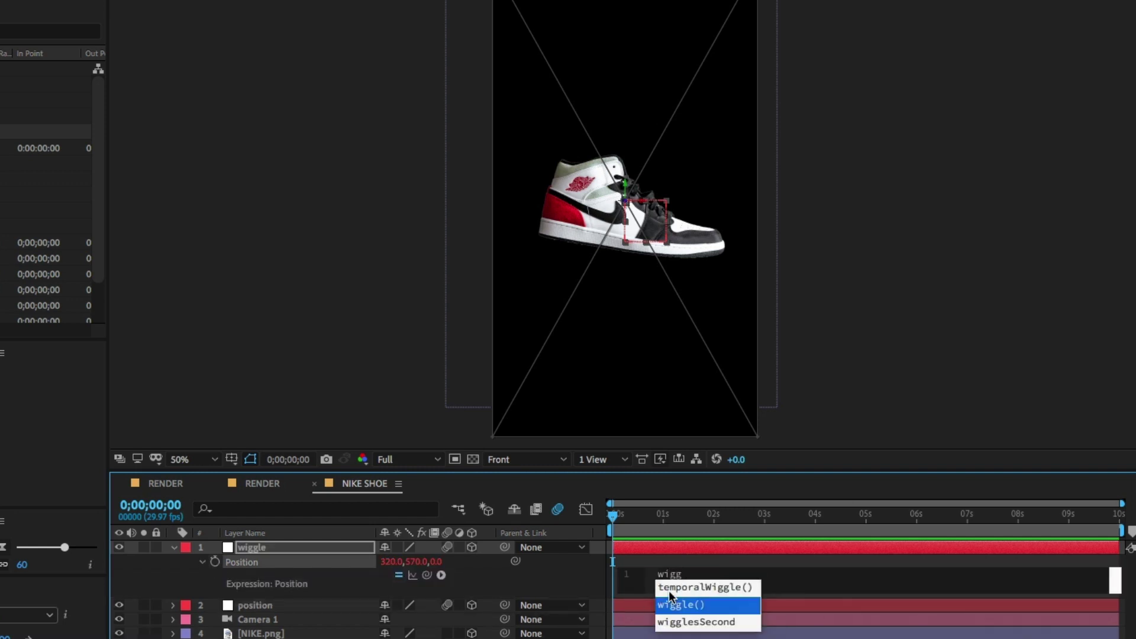
{"action": "left_click", "coordinate": [671, 602]}
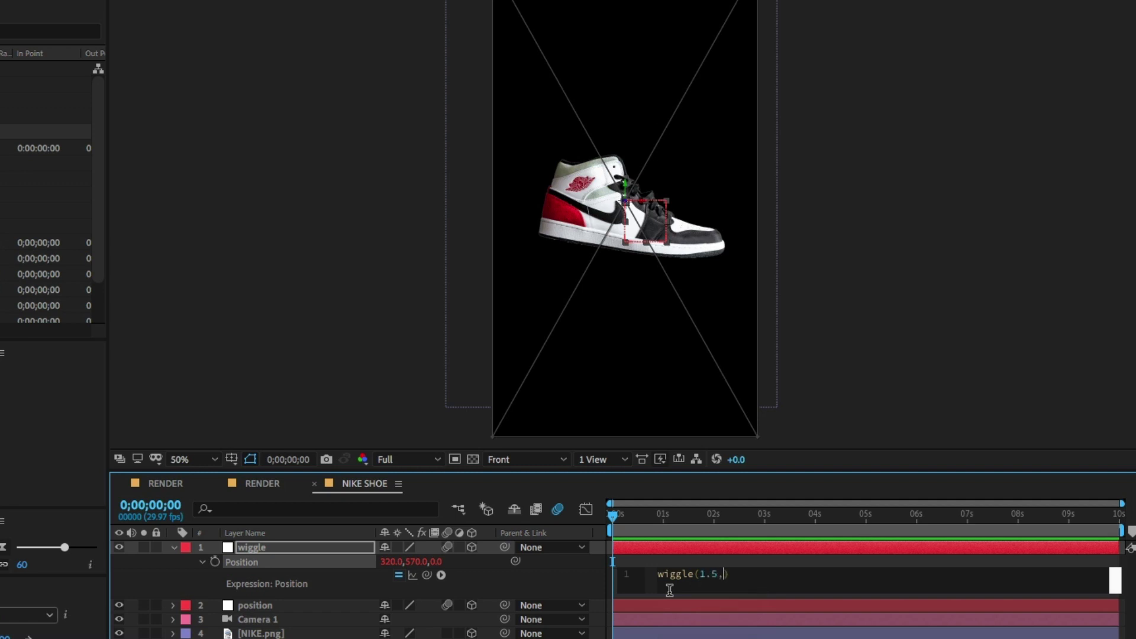
{"action": "type", "text": "1.5,10"}
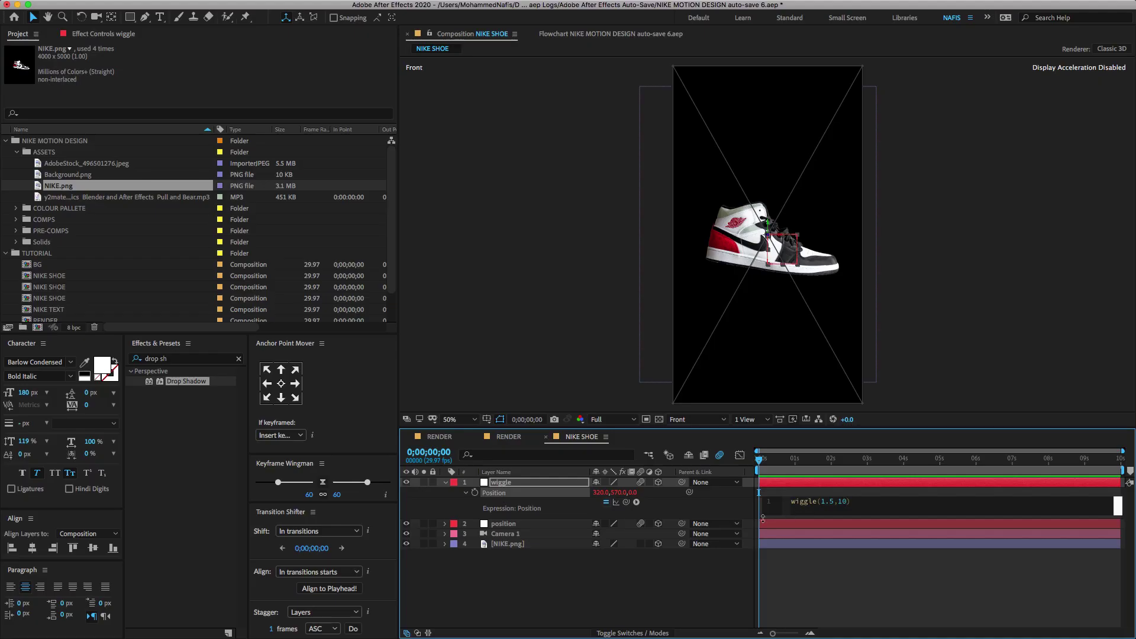
{"action": "left_click", "coordinate": [717, 514]}
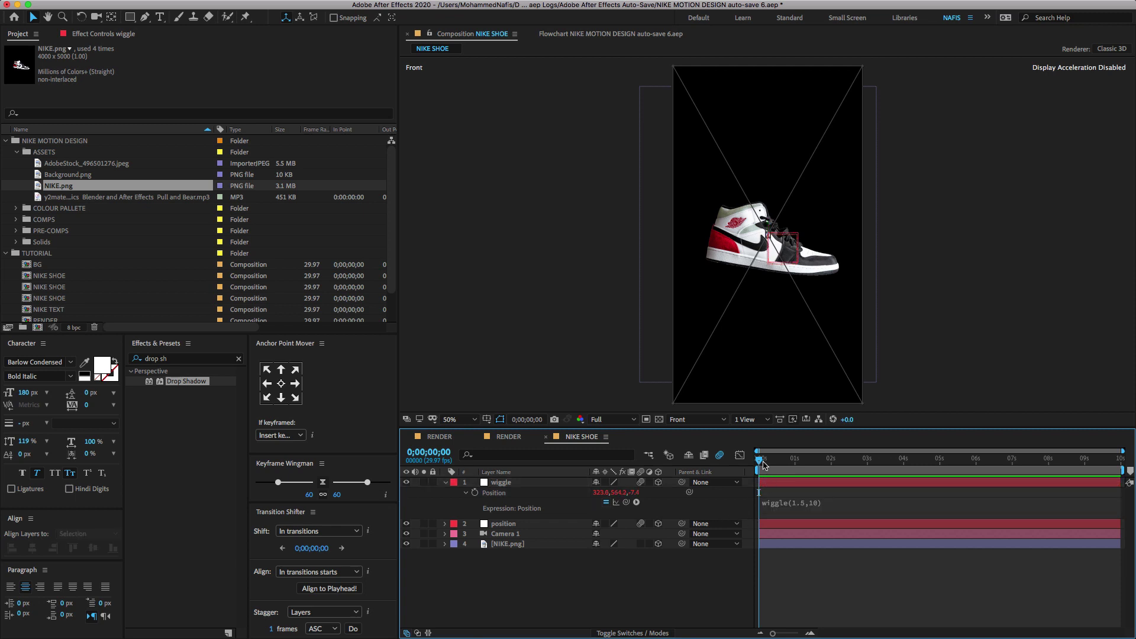
{"action": "mouse_move", "coordinate": [763, 464]}
{"action": "left_mouse_down"}
{"action": "mouse_move", "coordinate": [800, 463]}
{"action": "mouse_move", "coordinate": [762, 463]}
{"action": "left_mouse_up"}
{"action": "key", "text": "space"}
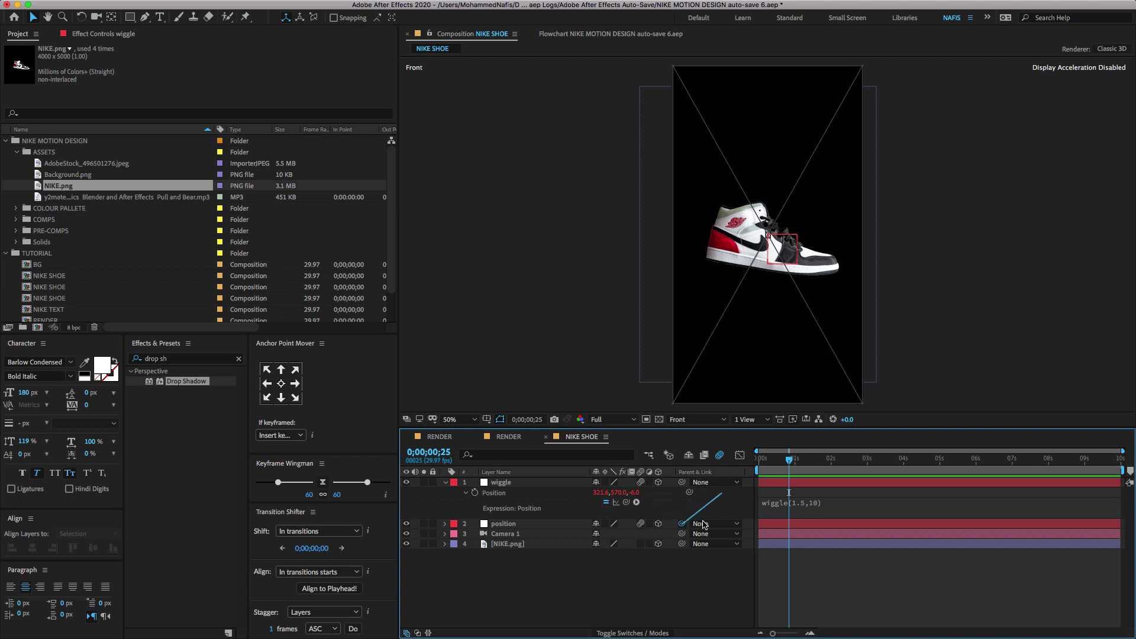
Parent the position null to wiggle and the NIKE.png layer to position.
{"action": "left_click_drag", "start_coordinate": [704, 525], "coordinate": [532, 486]}
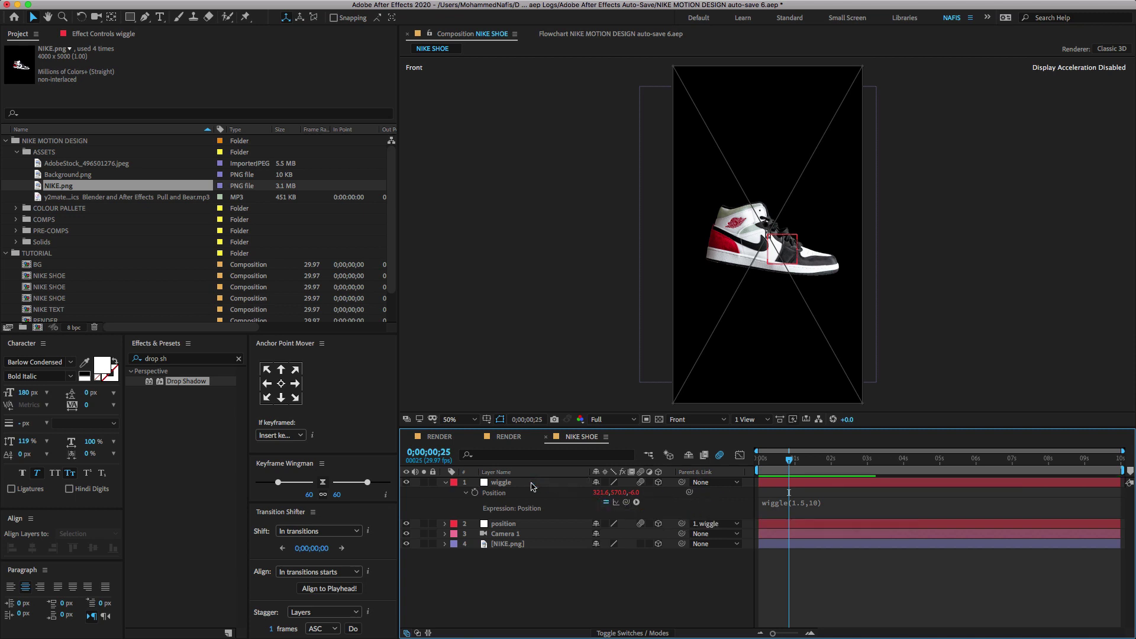
{"action": "left_click_drag", "start_coordinate": [682, 544], "coordinate": [503, 525]}
{"action": "left_click", "coordinate": [761, 461]}
{"action": "left_click", "coordinate": [767, 461]}
Switch the composition view to Active Camera and return to the first frame.
{"action": "left_click", "coordinate": [704, 419]}
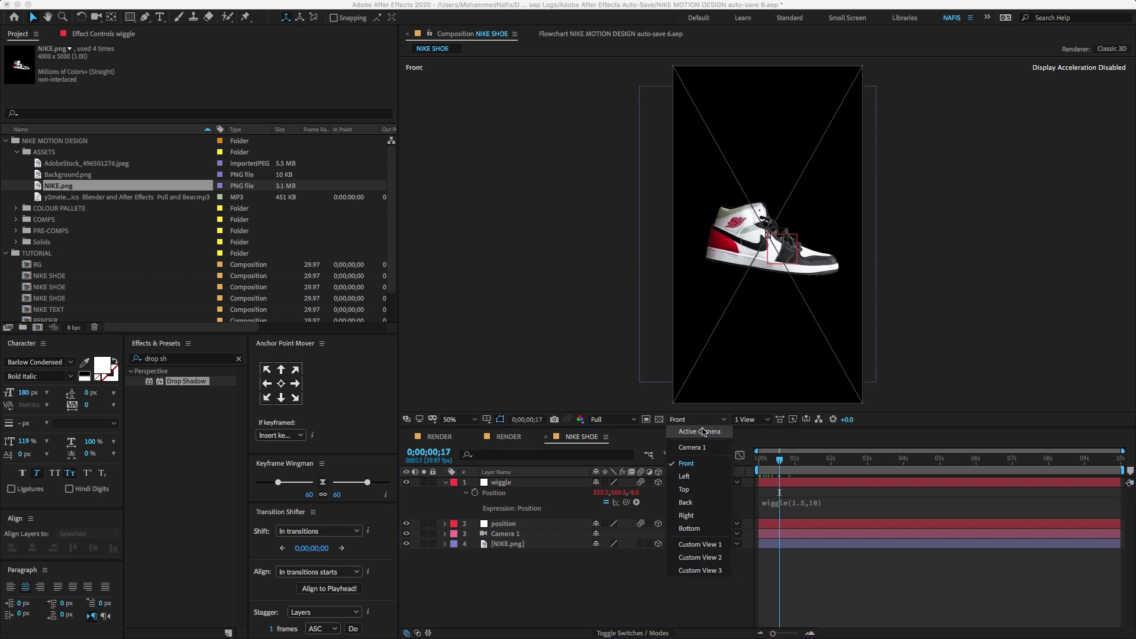
{"action": "left_click", "coordinate": [708, 437]}
{"action": "mouse_move", "coordinate": [767, 463]}
{"action": "left_mouse_down"}
{"action": "mouse_move", "coordinate": [862, 463]}
{"action": "mouse_move", "coordinate": [758, 464]}
{"action": "left_mouse_up"}
Collapse the open properties of all layers and enable motion blur for the NIKE.png layer.
{"action": "key", "text": "super+a"}
{"action": "key", "text": "a"}
{"action": "key", "text": "a"}
{"action": "left_click", "coordinate": [606, 567]}
{"action": "key", "text": "super+a"}
{"action": "key", "text": "a"}
{"action": "key", "text": "a"}
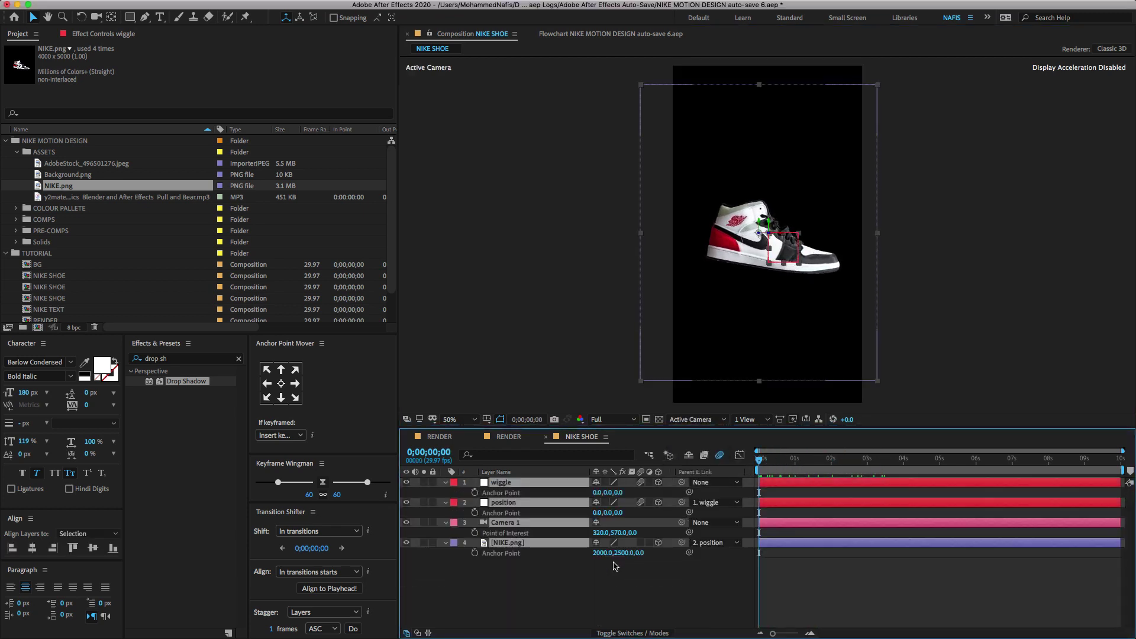
{"action": "key", "text": "u"}
{"action": "left_click", "coordinate": [610, 577]}
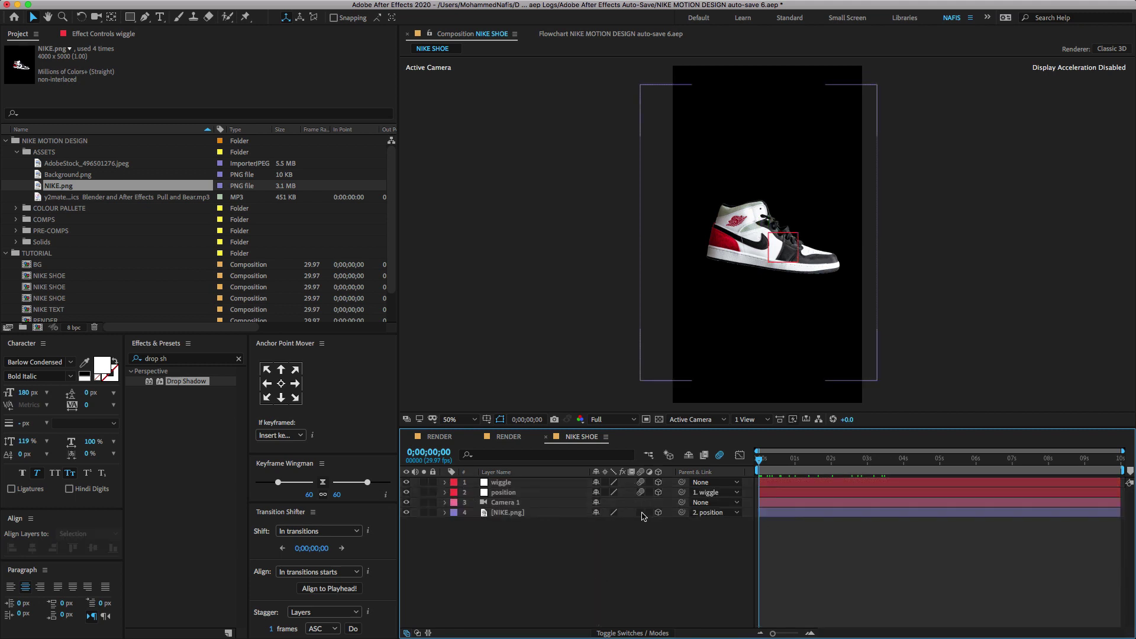
{"action": "left_click", "coordinate": [641, 513]}
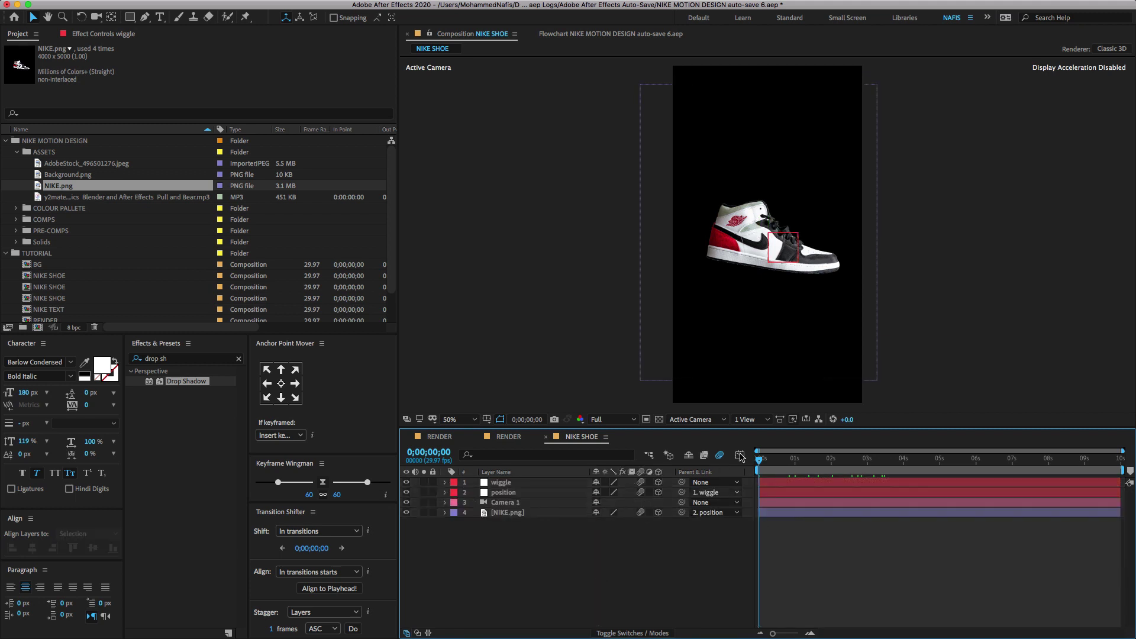
Keyframe the position null's Position, with the existing value at about 1 second and Z at -2908 on the first frame.
{"action": "left_click", "coordinate": [532, 496]}
{"action": "key", "text": "p"}
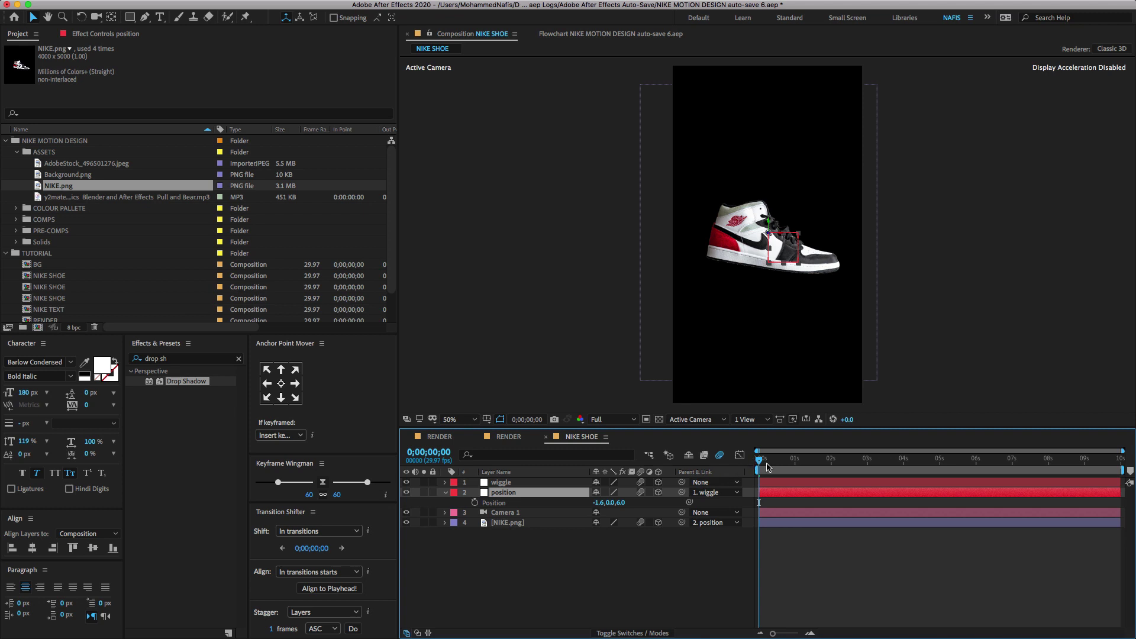
{"action": "left_click", "coordinate": [474, 503]}
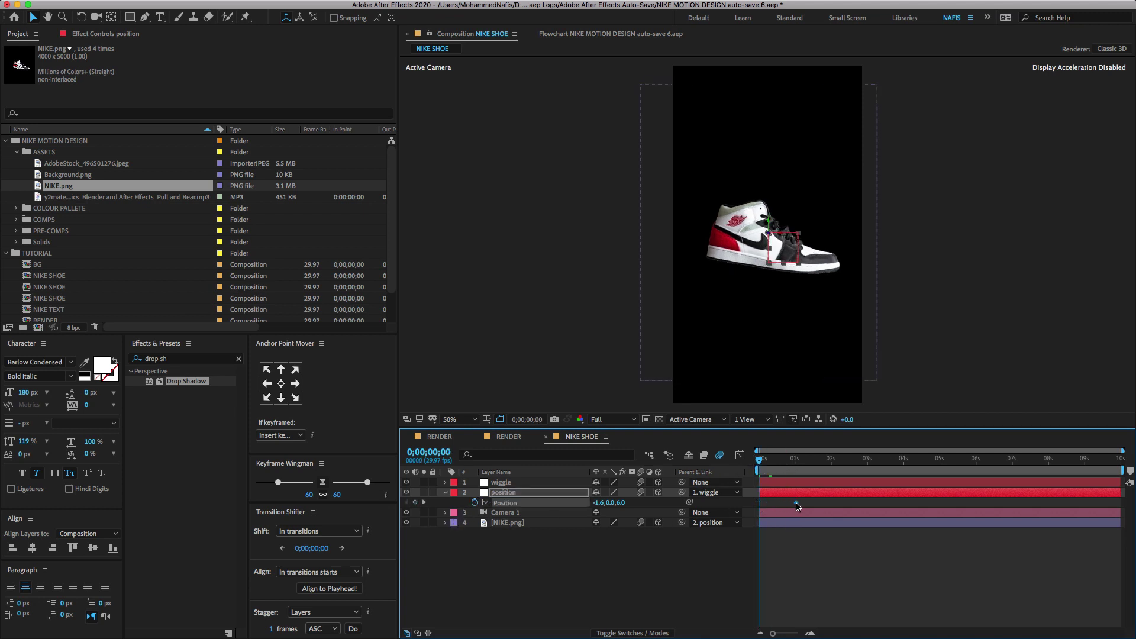
{"action": "mouse_move", "coordinate": [797, 506]}
{"action": "left_click_drag", "start_coordinate": [625, 504], "coordinate": [336, 510]}
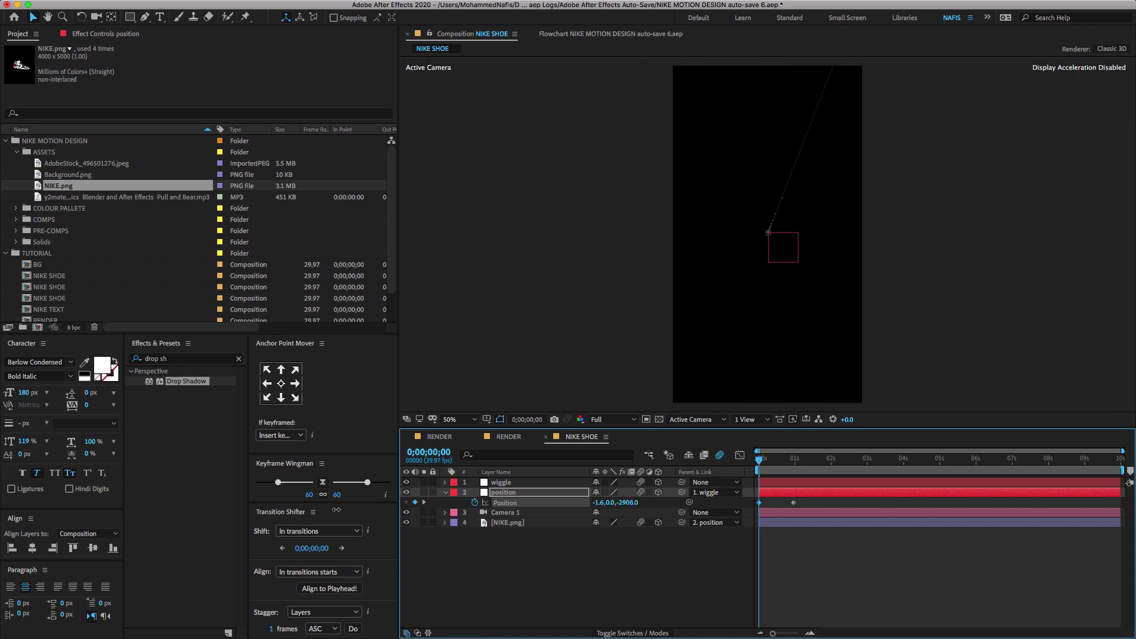
Easy-ease the Position keyframes over about 1.5 seconds and reshape the speed graph for a fast start and long slowdown.
{"action": "left_click_drag", "start_coordinate": [759, 468], "coordinate": [744, 512]}
{"action": "left_click", "coordinate": [793, 504]}
{"action": "key", "text": "F9"}
{"action": "key", "text": "shift+F3"}
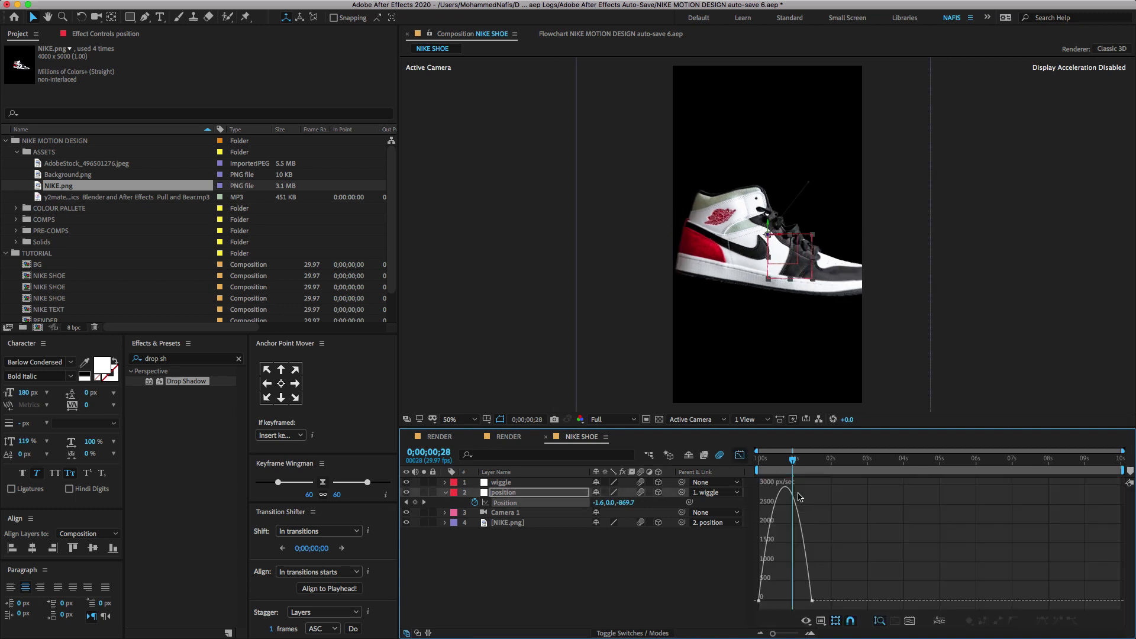
{"action": "left_click_drag", "start_coordinate": [847, 577], "coordinate": [786, 601]}
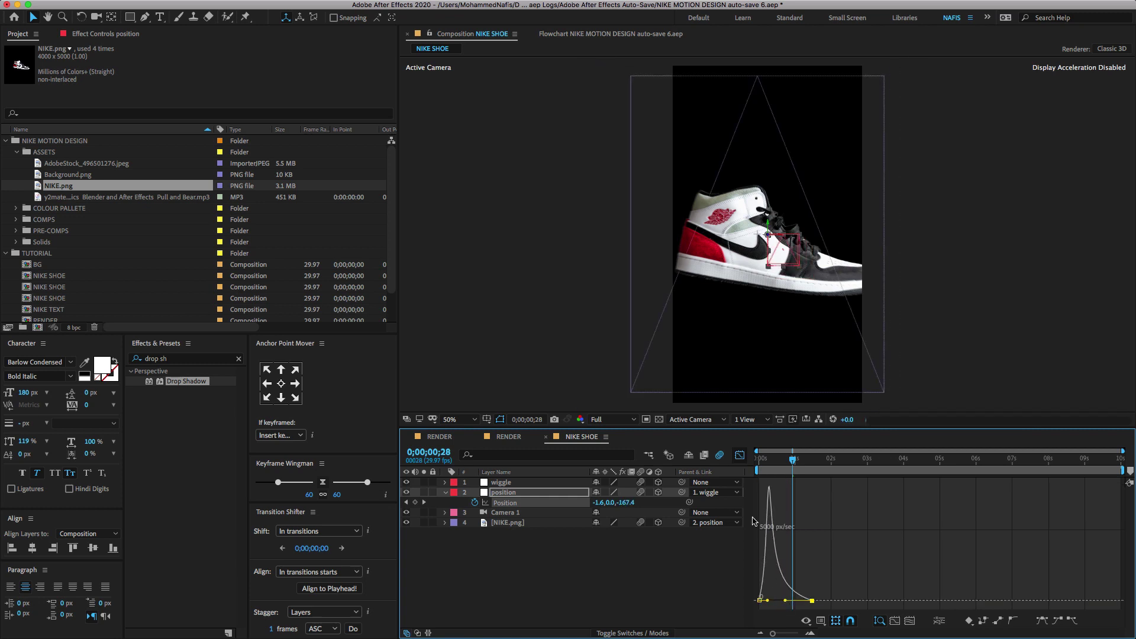
Leave the speed graph and collapse the properties of all layers in the NIKE SHOE composition.
{"action": "left_click", "coordinate": [744, 458]}
{"action": "key", "text": "super+a"}
{"action": "key", "text": "a"}
{"action": "key", "text": "a"}
{"action": "key", "text": "u"}
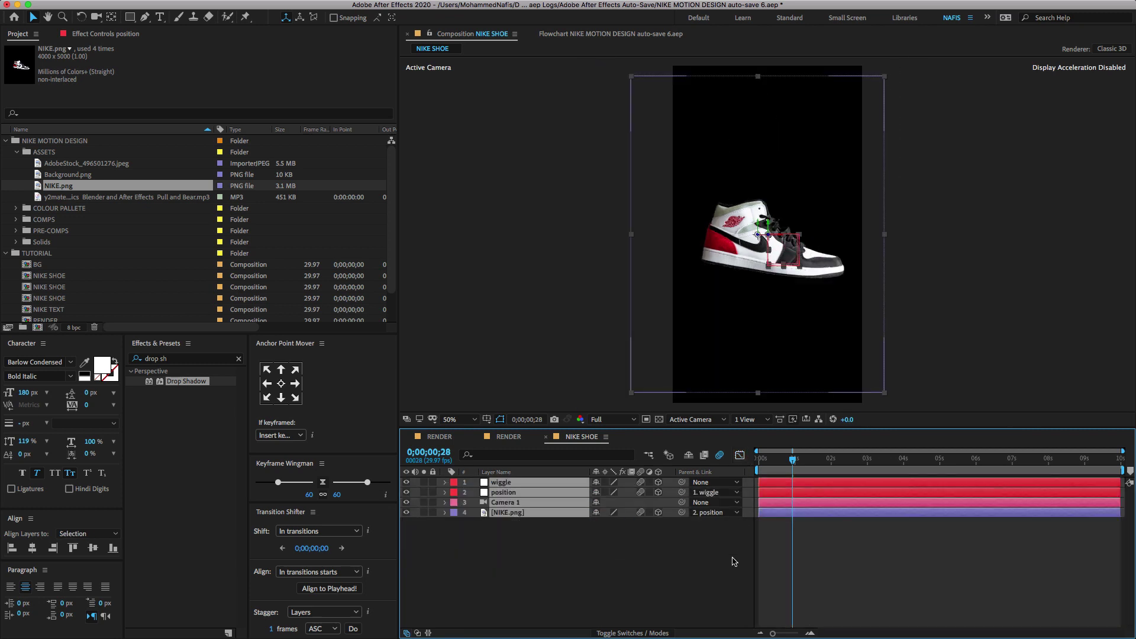
{"action": "left_click", "coordinate": [726, 577]}
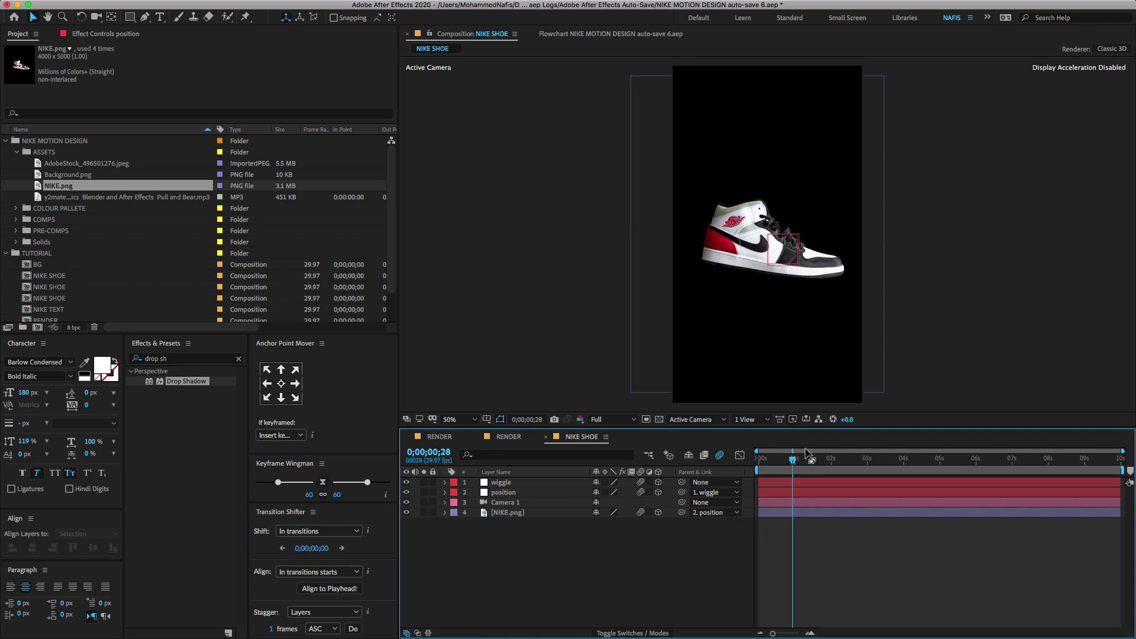
Examine how the animated shoe and its glow look in the finished RENDER composition, around 1;20.
{"action": "left_click", "coordinate": [454, 438]}
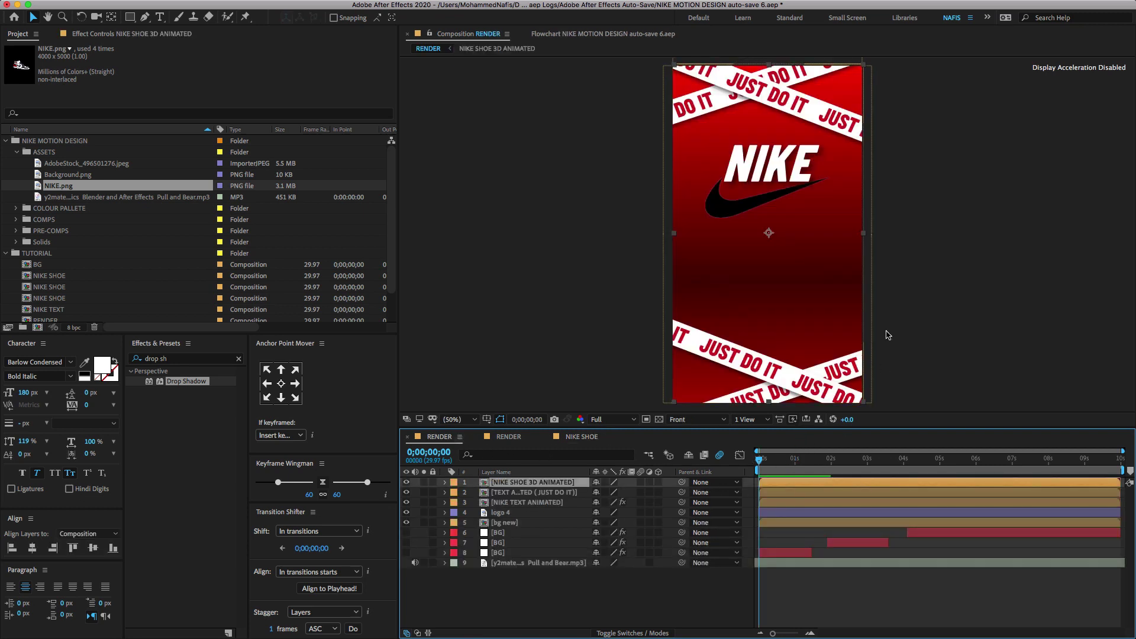
{"action": "left_click", "coordinate": [803, 462]}
{"action": "left_click_drag", "start_coordinate": [804, 465], "coordinate": [819, 467]}
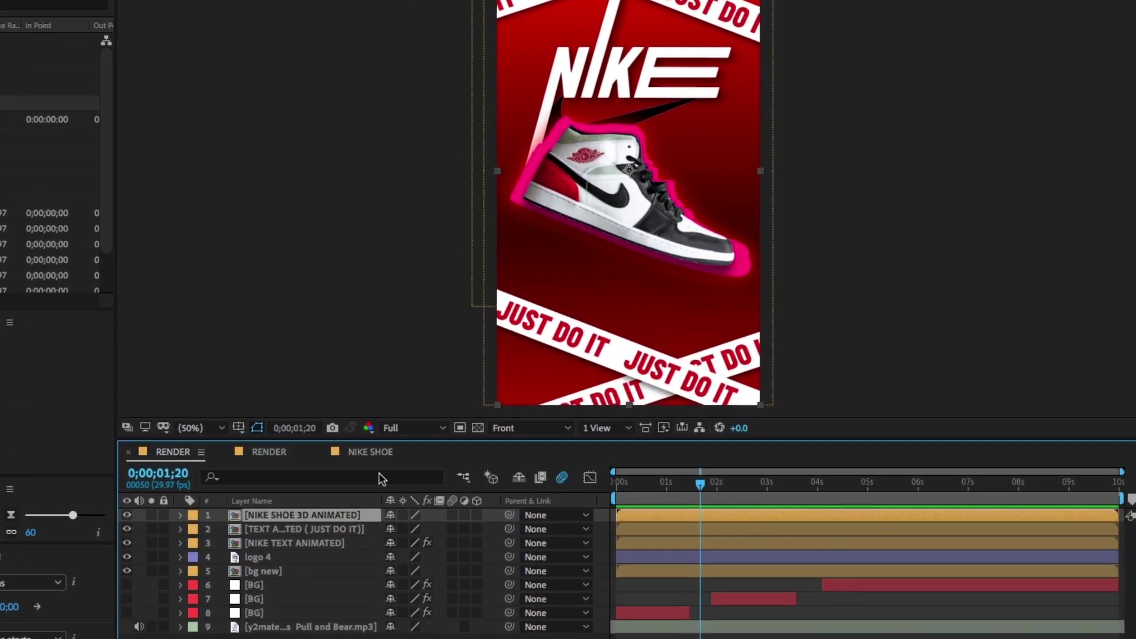
In the NIKE SHOE composition, duplicate NIKE.png, place the copy below the original and set its parent to None.
{"action": "left_click", "coordinate": [586, 438]}
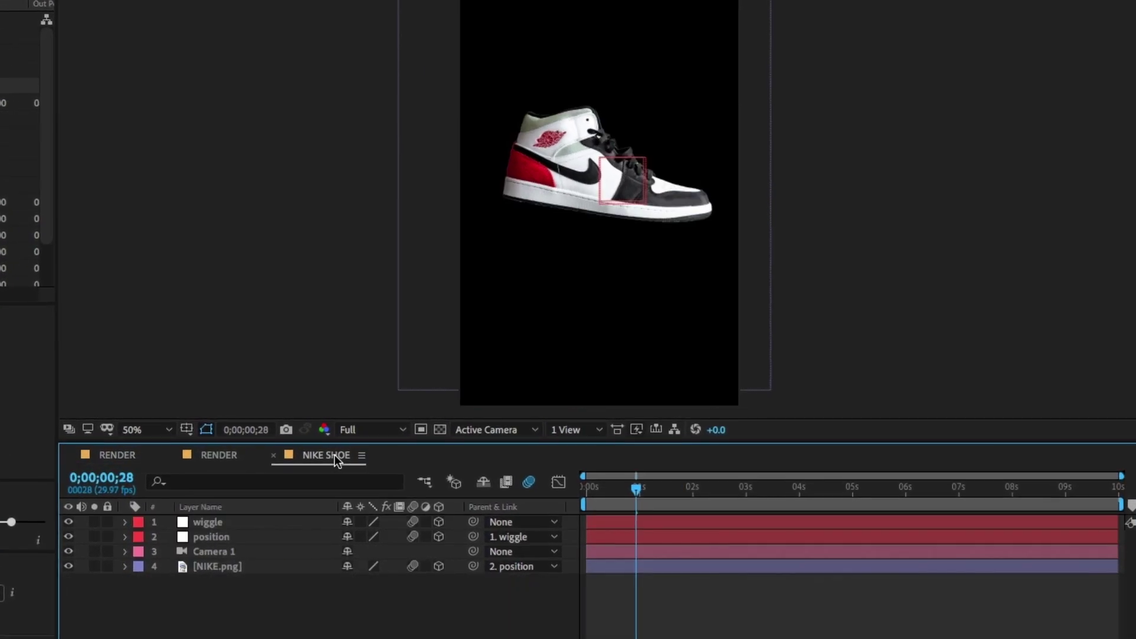
{"action": "left_click", "coordinate": [217, 568]}
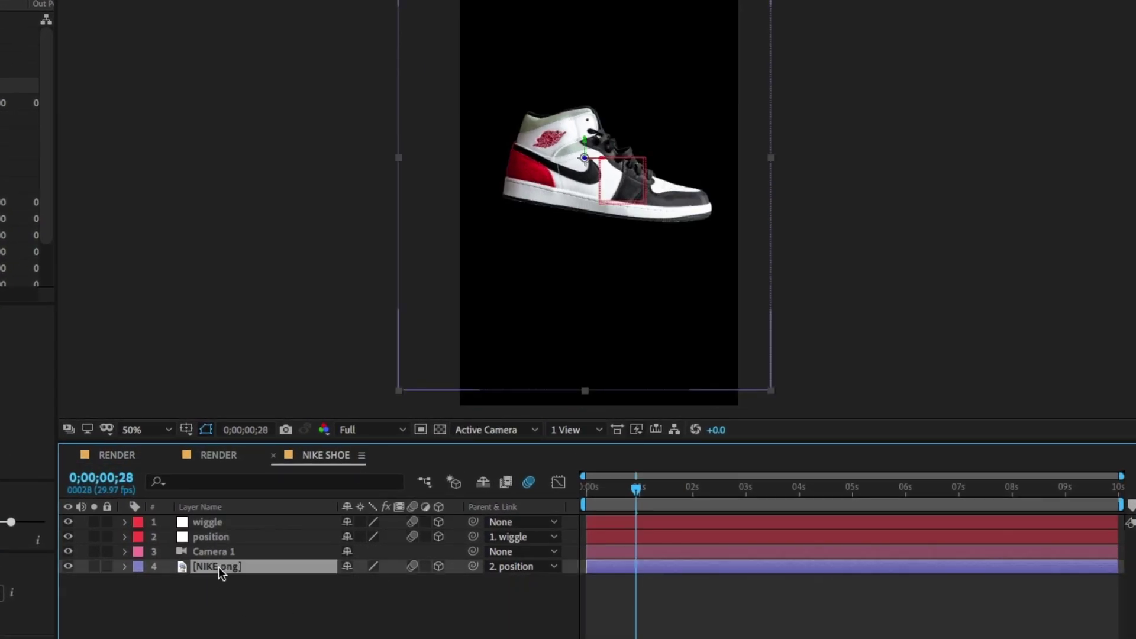
{"action": "key", "text": "ctrl+d"}
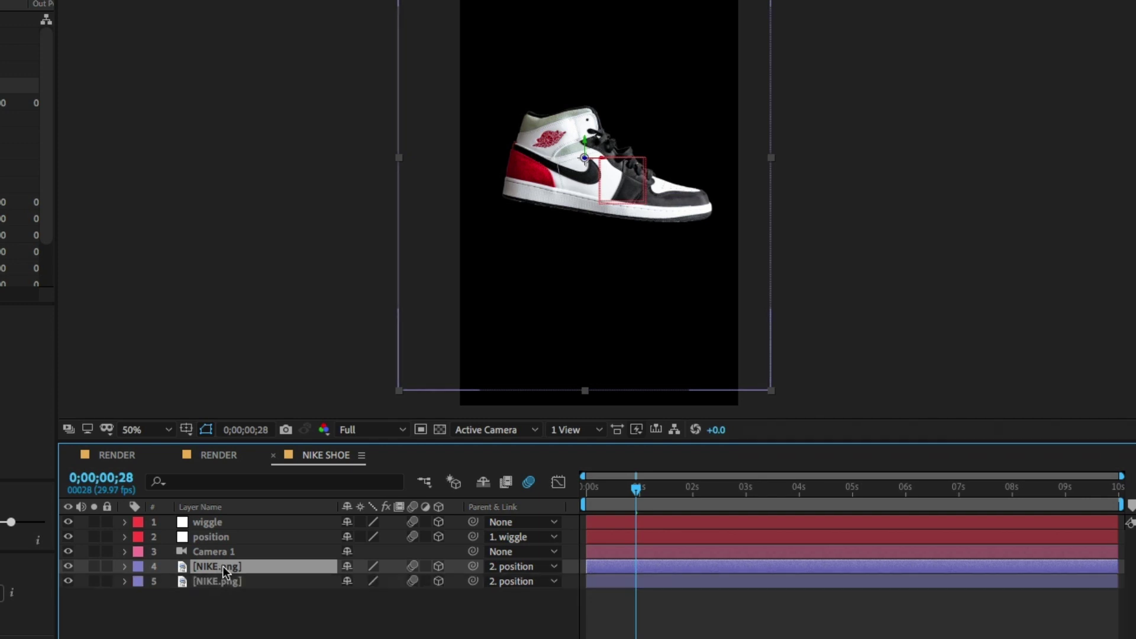
{"action": "left_click_drag", "start_coordinate": [222, 566], "coordinate": [226, 603]}
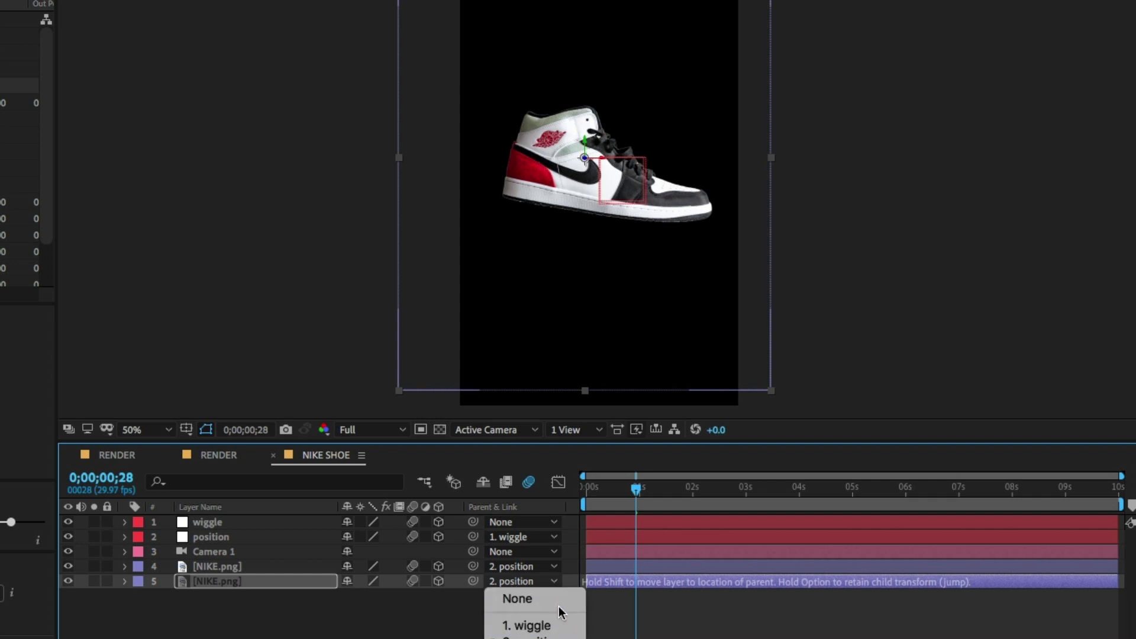
{"action": "left_click", "coordinate": [520, 599]}
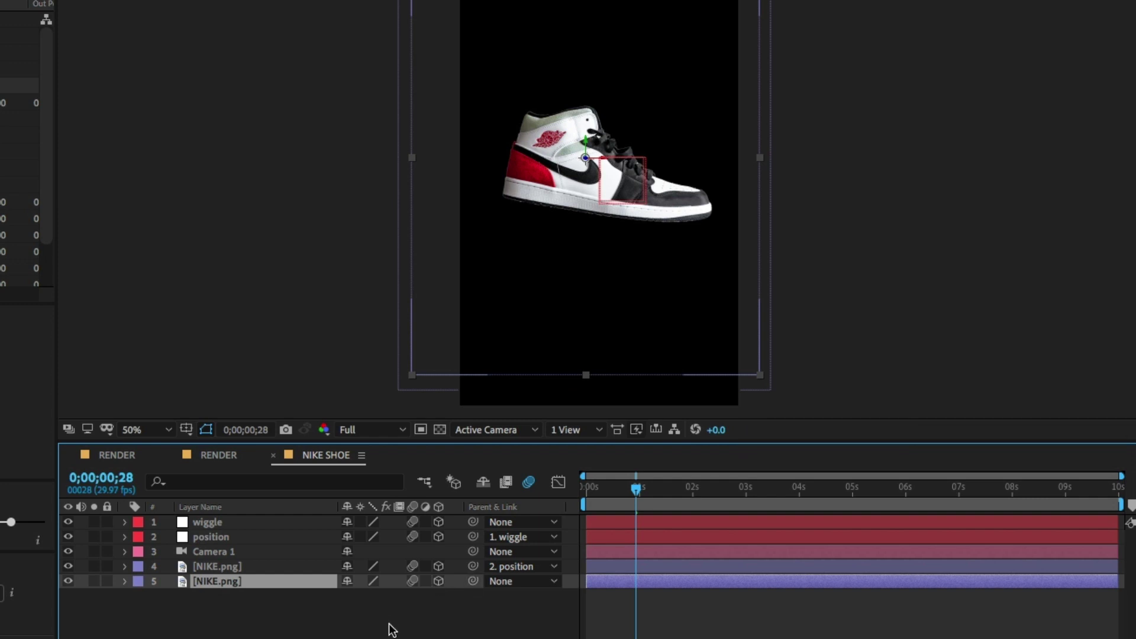
Scale the lower NIKE.png copy to 25% and compare it with the animated shoe at earlier frames.
{"action": "key", "text": "s"}
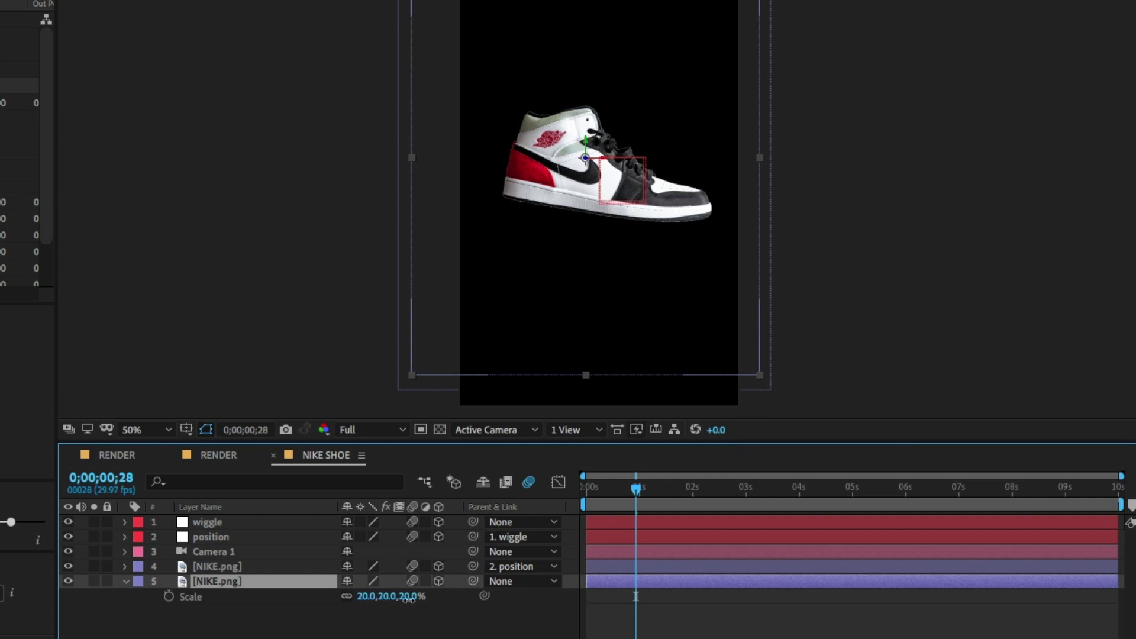
{"action": "left_click_drag", "start_coordinate": [409, 598], "coordinate": [413, 598]}
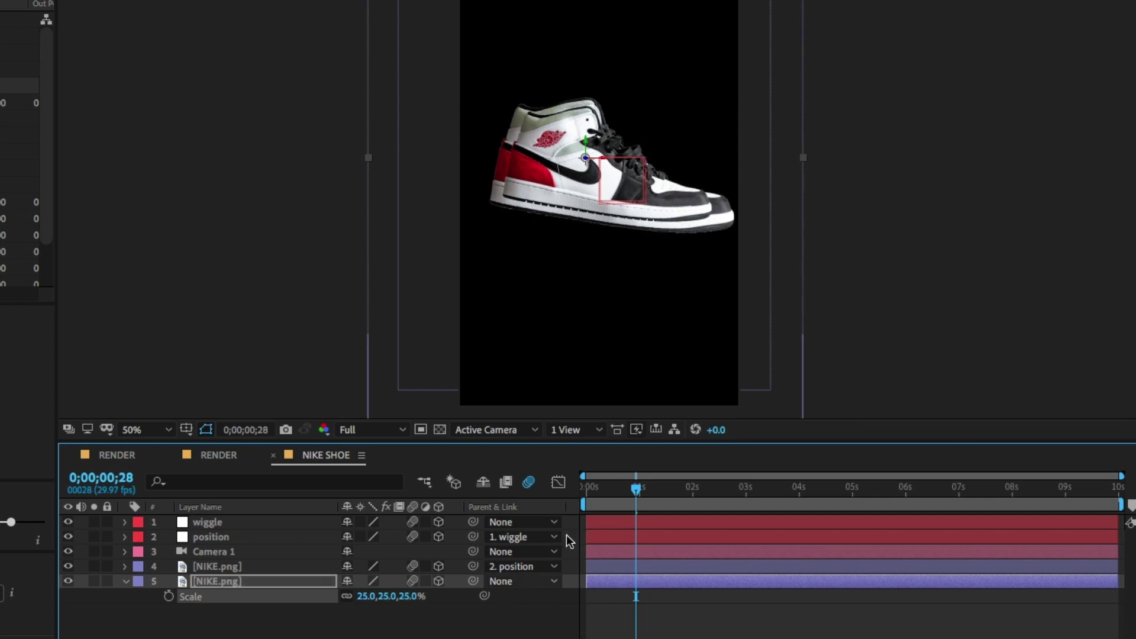
{"action": "left_click", "coordinate": [611, 496]}
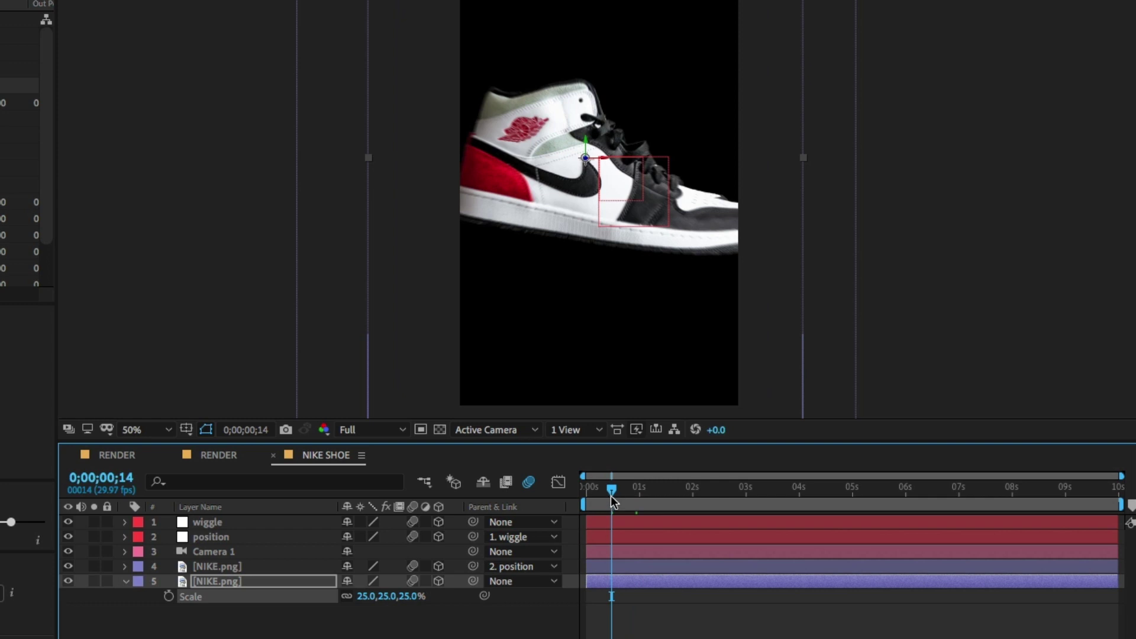
{"action": "left_click", "coordinate": [626, 492]}
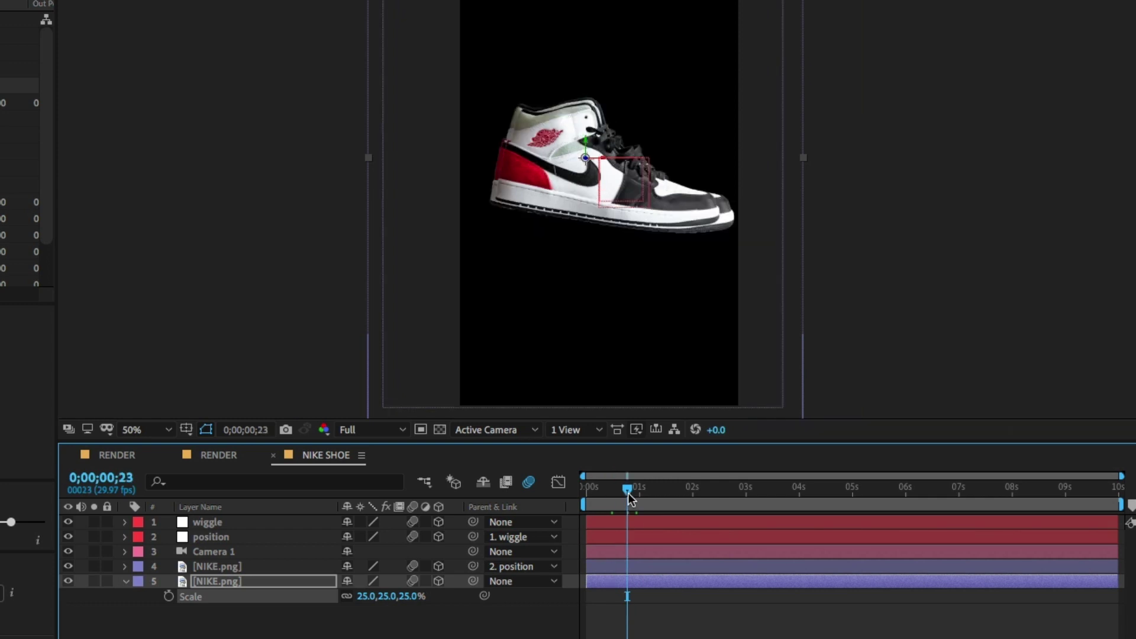
Parent the lower NIKE.png copy to the position null and set its Scale to 24%.
{"action": "left_click", "coordinate": [508, 583]}
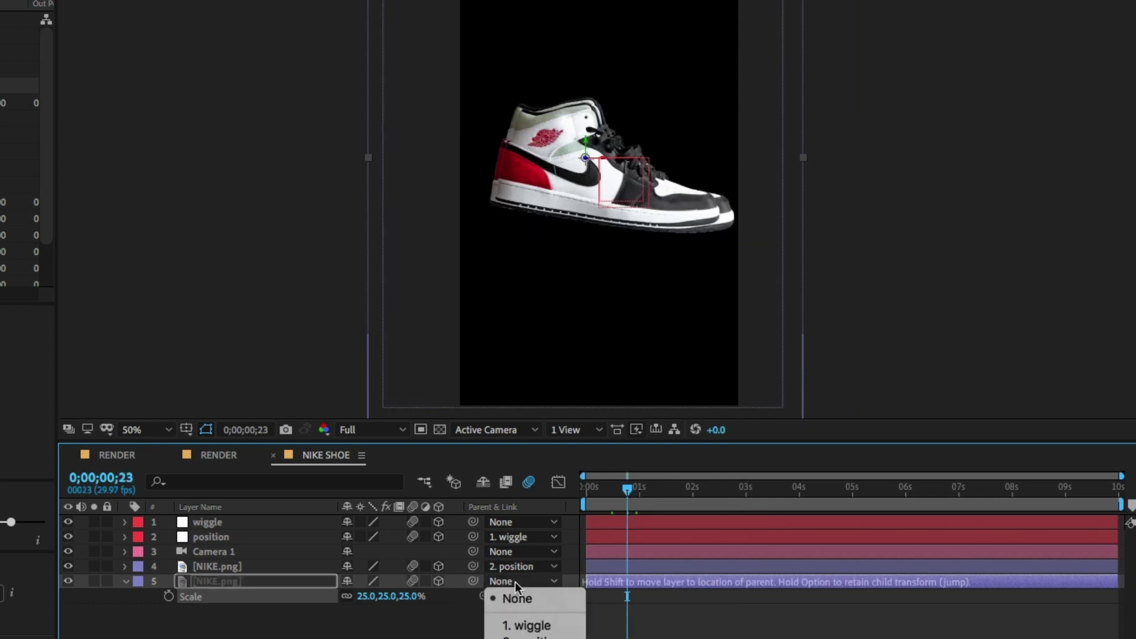
{"action": "left_click", "coordinate": [507, 638]}
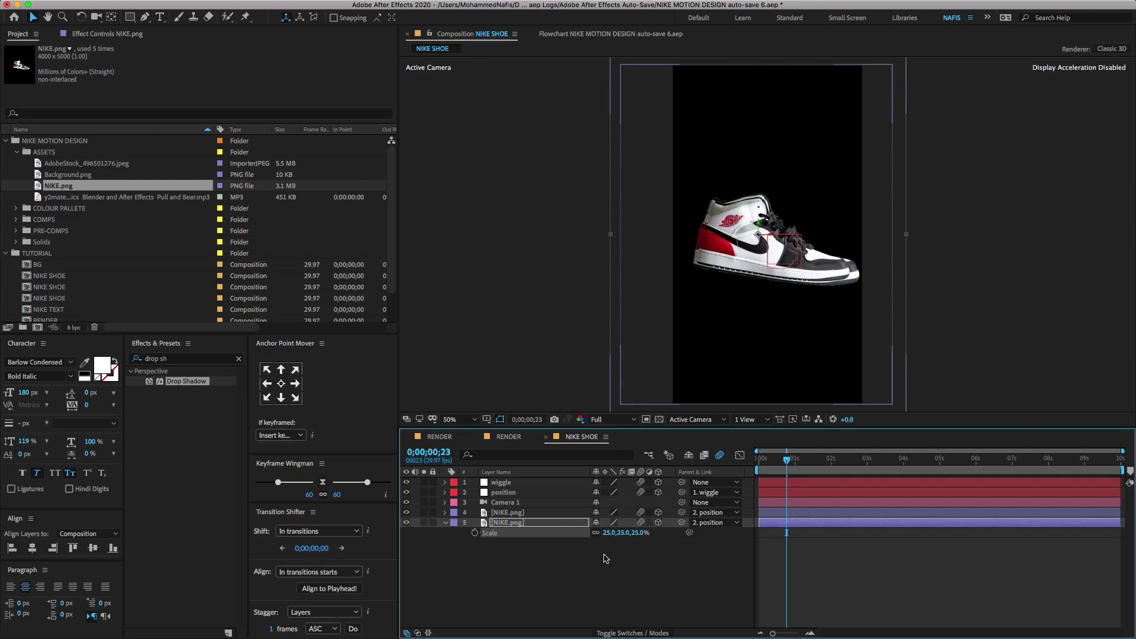
{"action": "left_click_drag", "start_coordinate": [402, 597], "coordinate": [410, 597]}
{"action": "left_click_drag", "start_coordinate": [640, 534], "coordinate": [635, 536]}
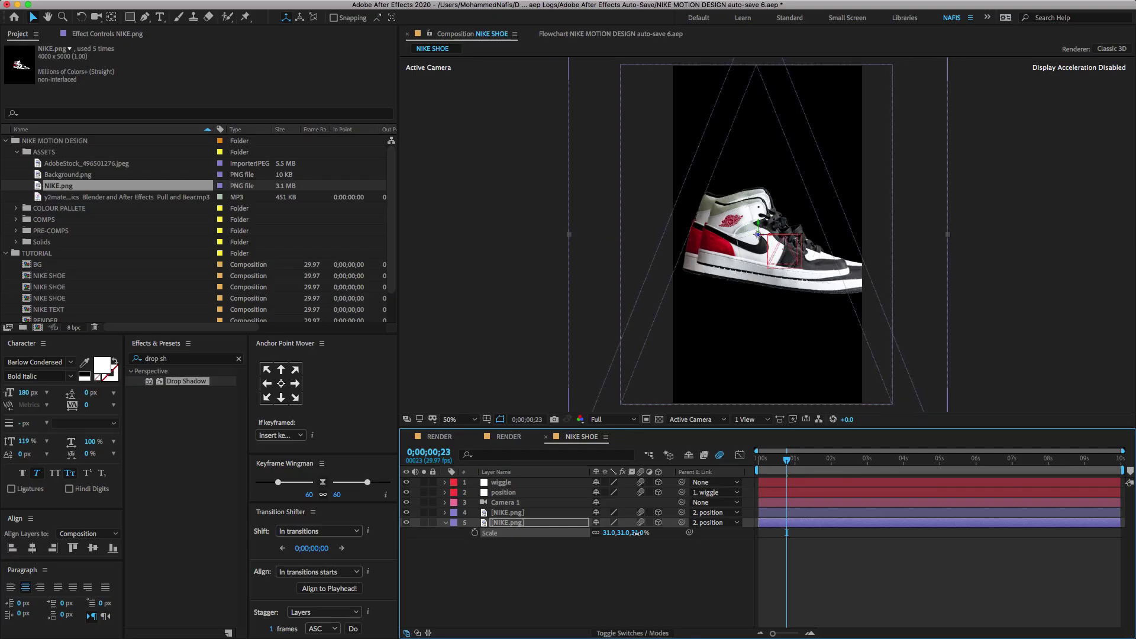
{"action": "left_click", "coordinate": [635, 535]}
{"action": "type", "text": "24"}
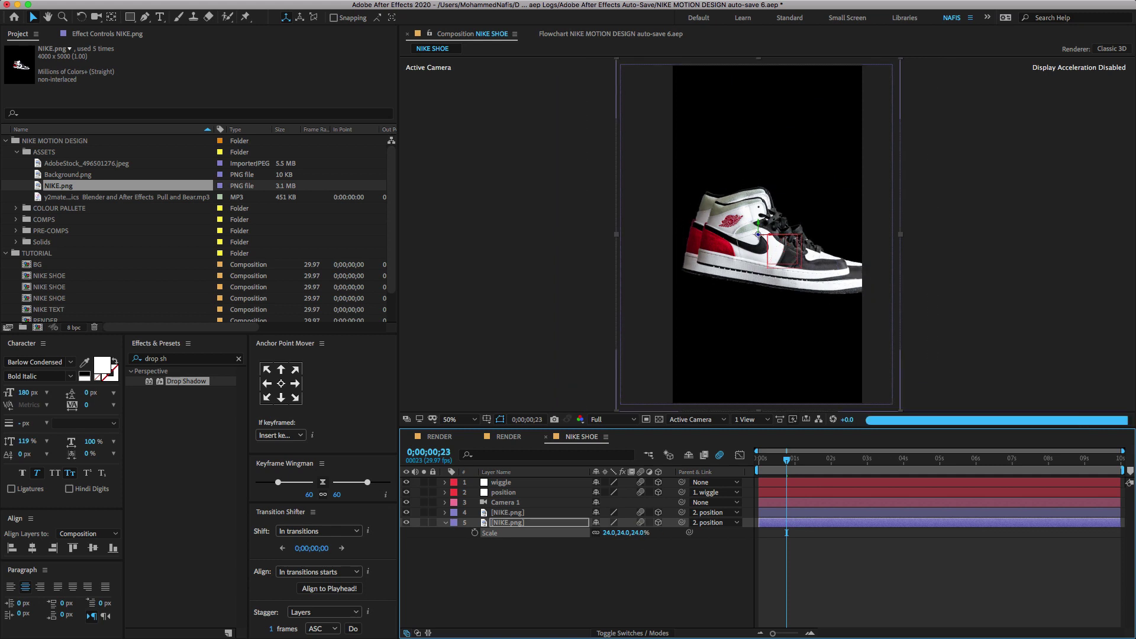
{"action": "key", "text": "Return"}
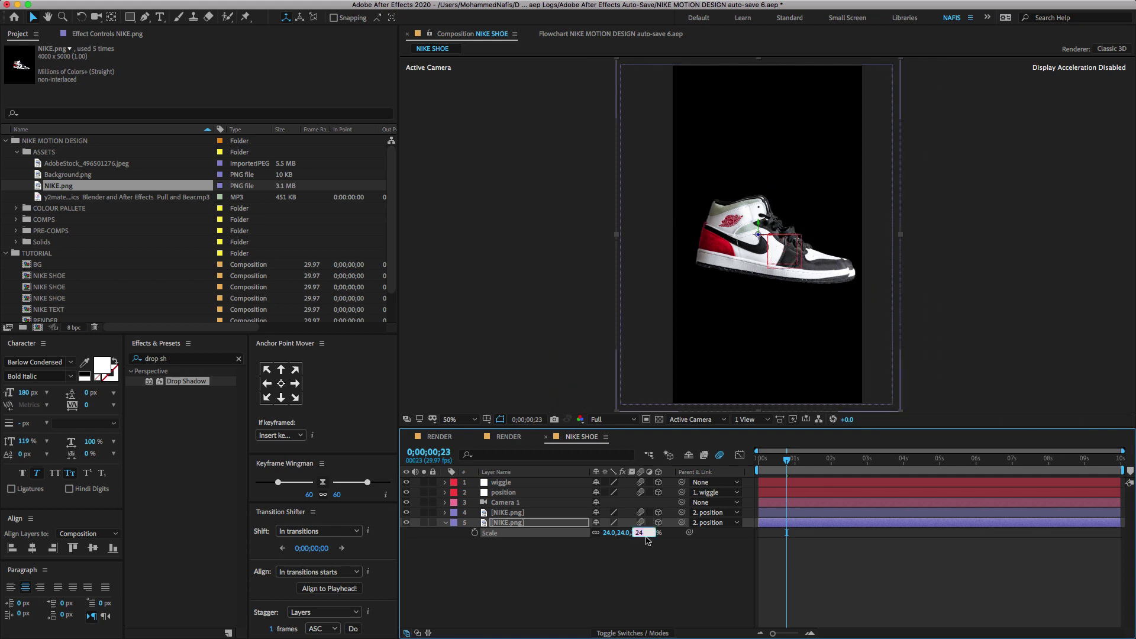
Set the lower NIKE.png copy's Scale to 25% and collapse its Scale property.
{"action": "type", "text": "25"}
{"action": "key", "text": "Return"}
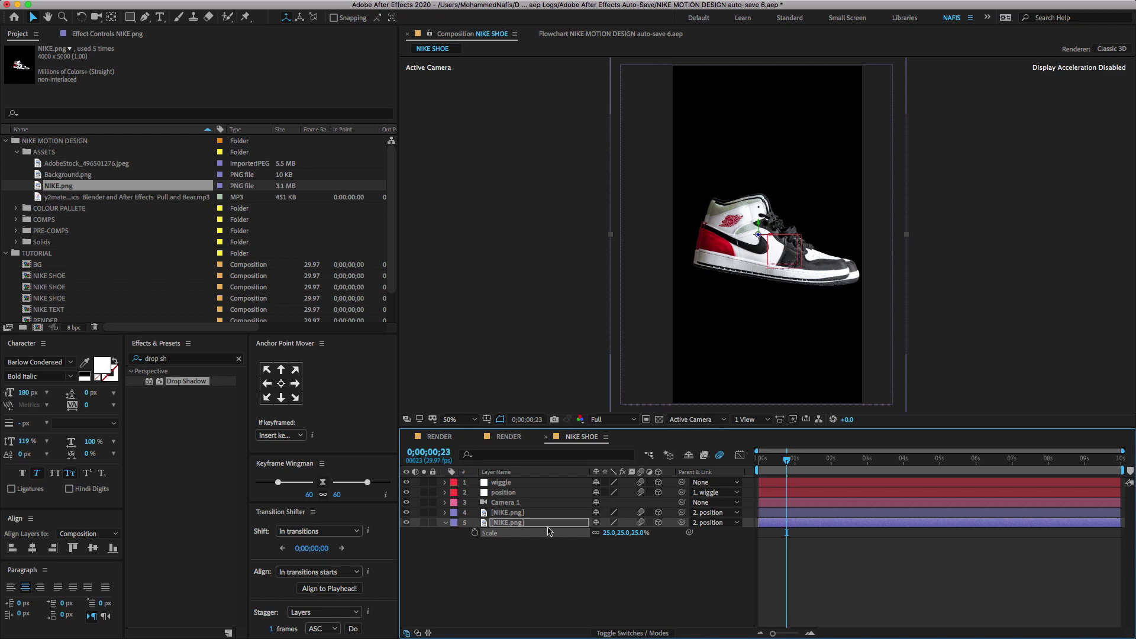
{"action": "left_click_drag", "start_coordinate": [608, 534], "coordinate": [604, 535]}
{"action": "key", "text": "super+z"}
{"action": "key", "text": "s"}
Apply the Fill effect to the lower NIKE.png copy with the playhead at 0;00;01;12.
{"action": "left_click", "coordinate": [809, 463]}
{"action": "left_click", "coordinate": [208, 361]}
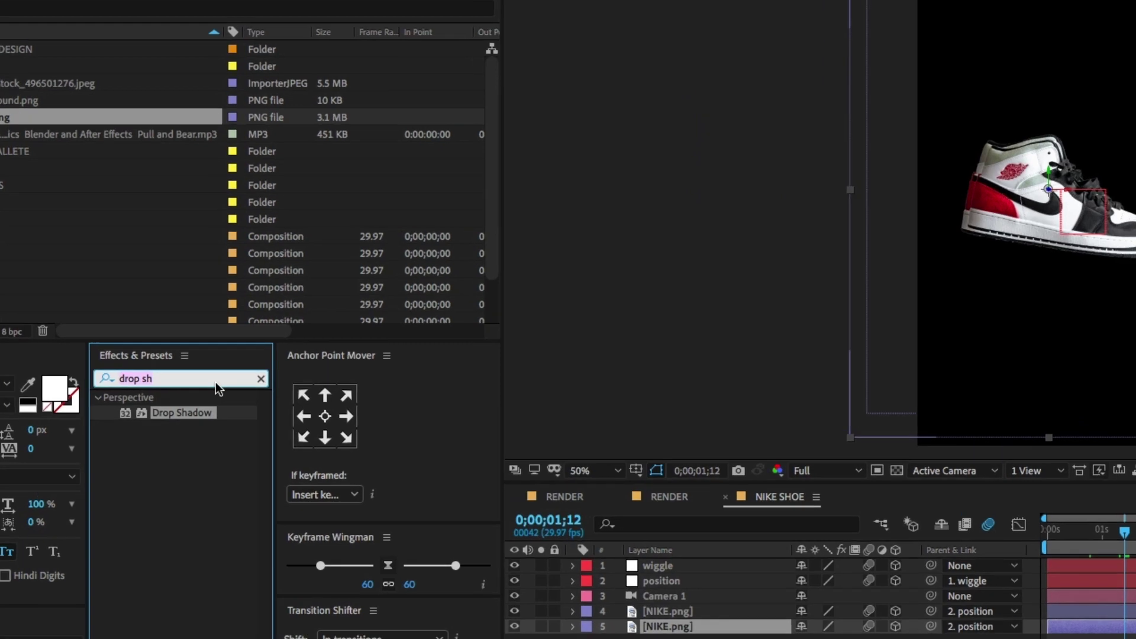
{"action": "type", "text": "fill"}
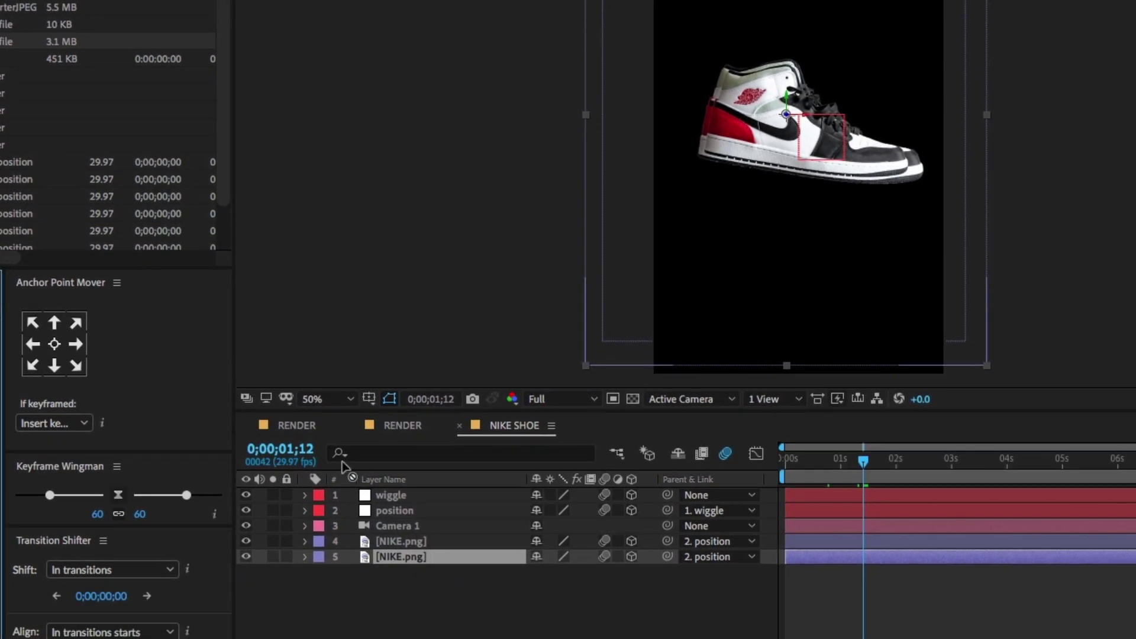
{"action": "left_click_drag", "start_coordinate": [342, 464], "coordinate": [417, 558]}
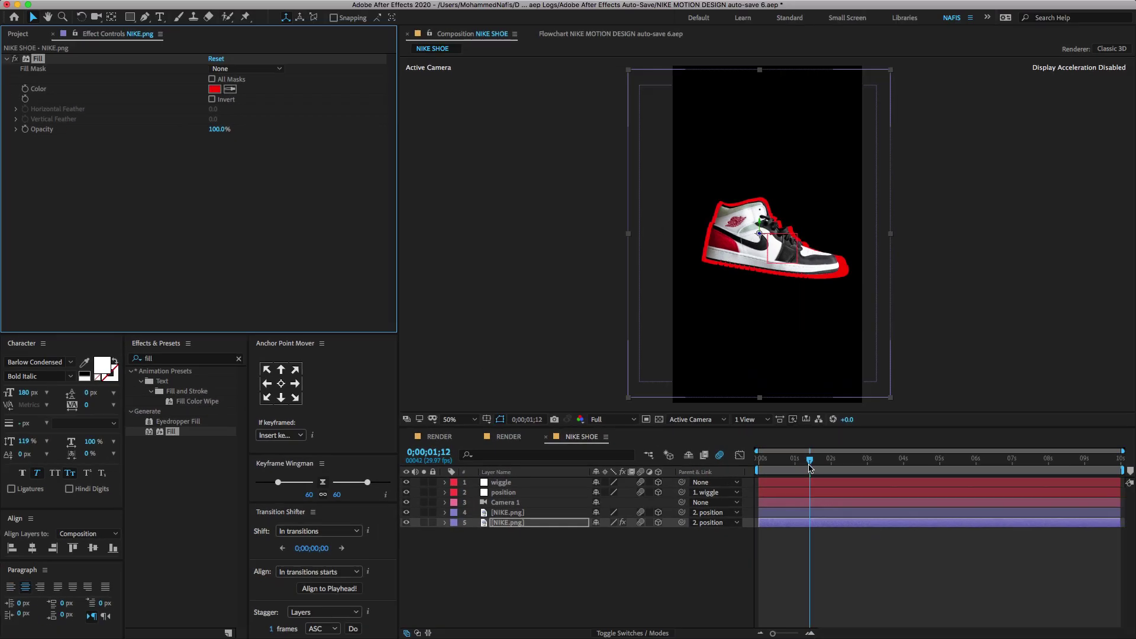
Keyframe the red Fill color of the lower NIKE.png copy at 0;00;01;11 and reveal that keyframe in the timeline.
{"action": "left_click", "coordinate": [810, 466]}
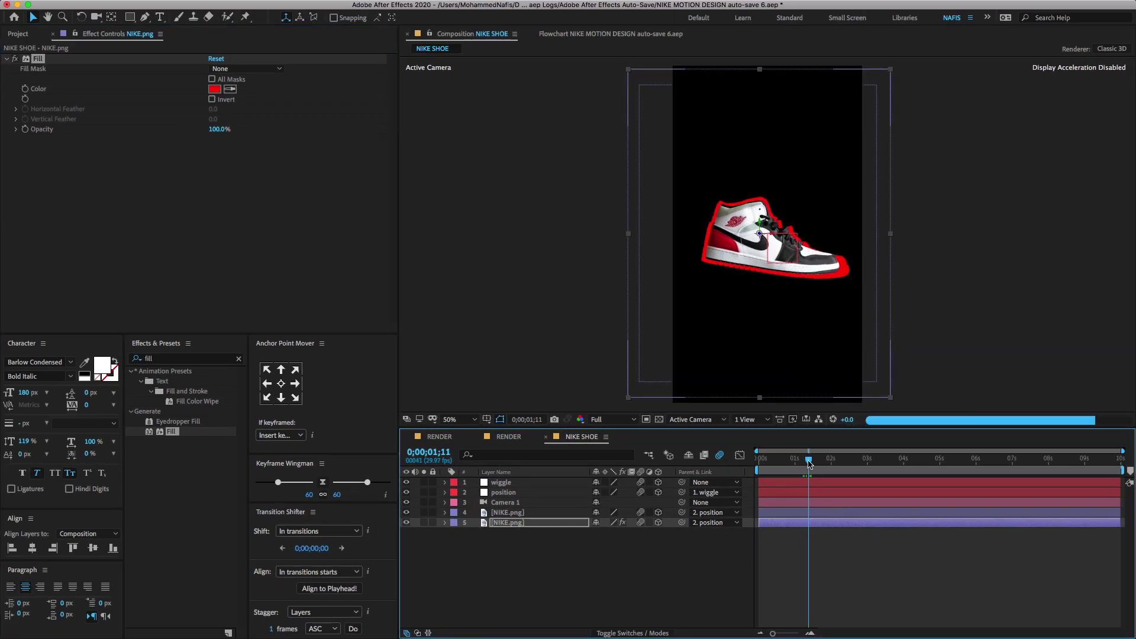
{"action": "key", "text": "equal"}
{"action": "key", "text": "equal"}
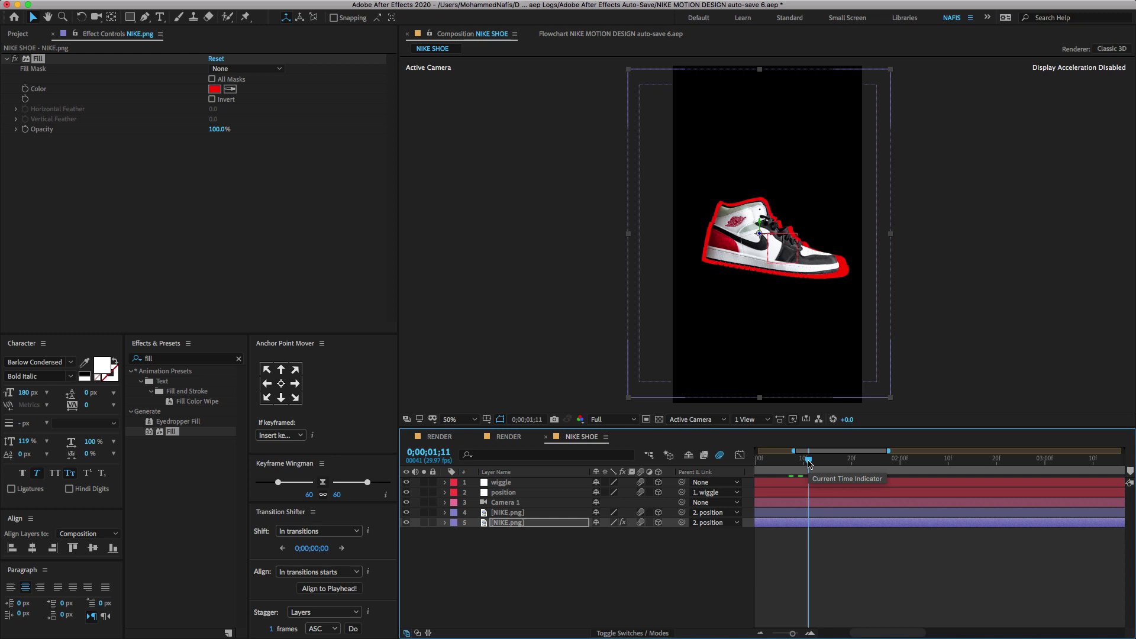
{"action": "key", "text": "minus"}
{"action": "key", "text": "minus"}
{"action": "left_click_drag", "start_coordinate": [810, 463], "coordinate": [811, 461]}
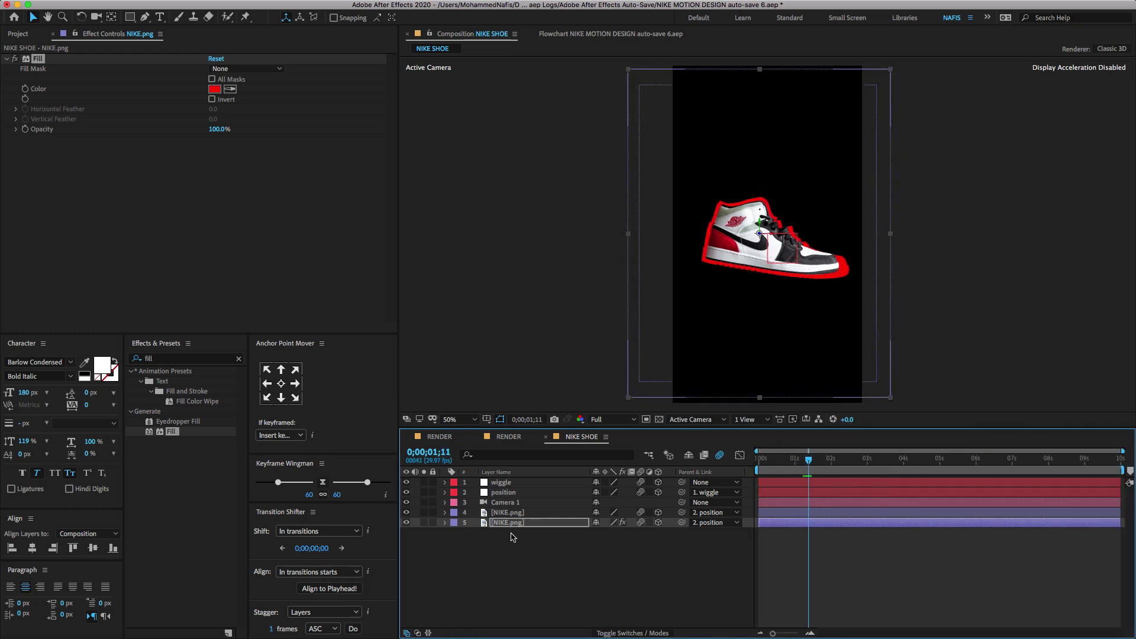
{"action": "left_click", "coordinate": [576, 525]}
{"action": "key", "text": "p"}
{"action": "key", "text": "shift+s"}
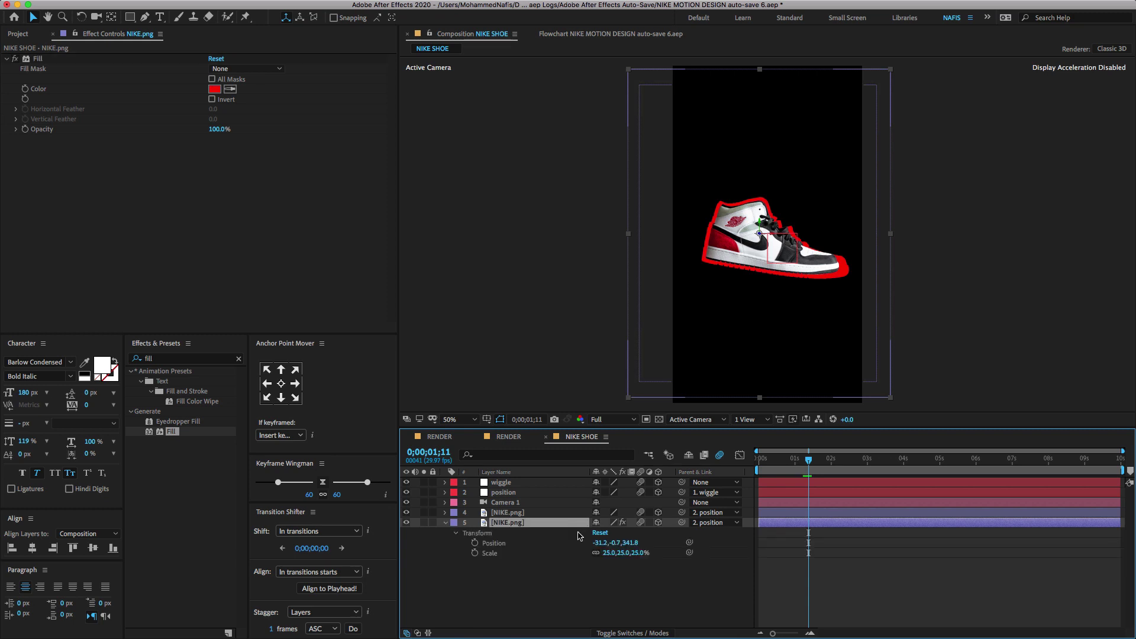
{"action": "left_click", "coordinate": [30, 92]}
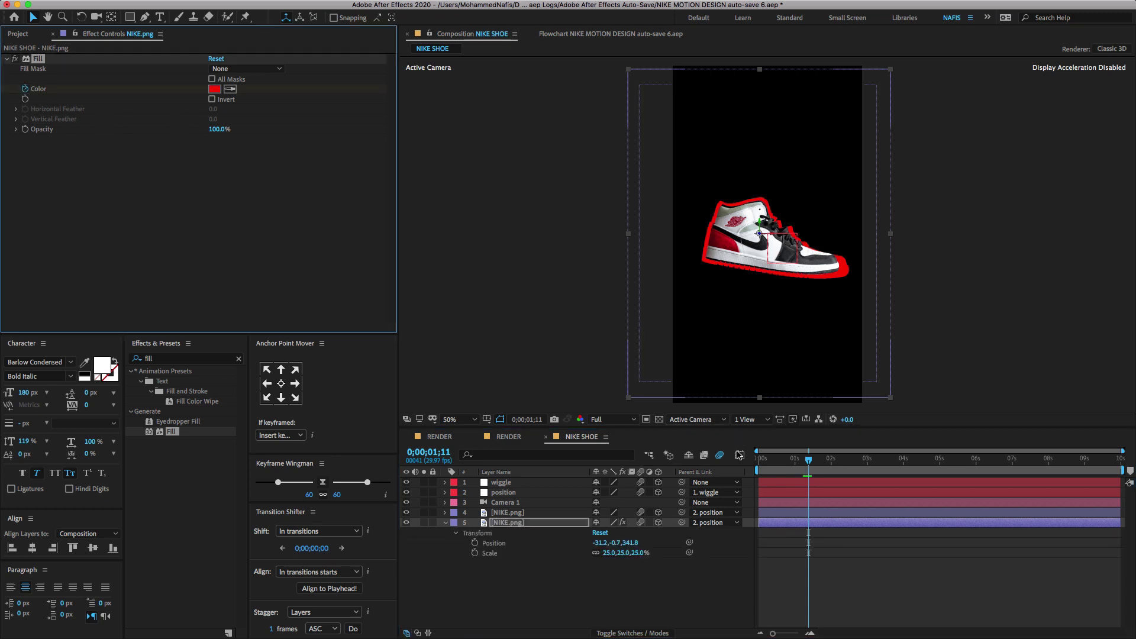
{"action": "key", "text": "u"}
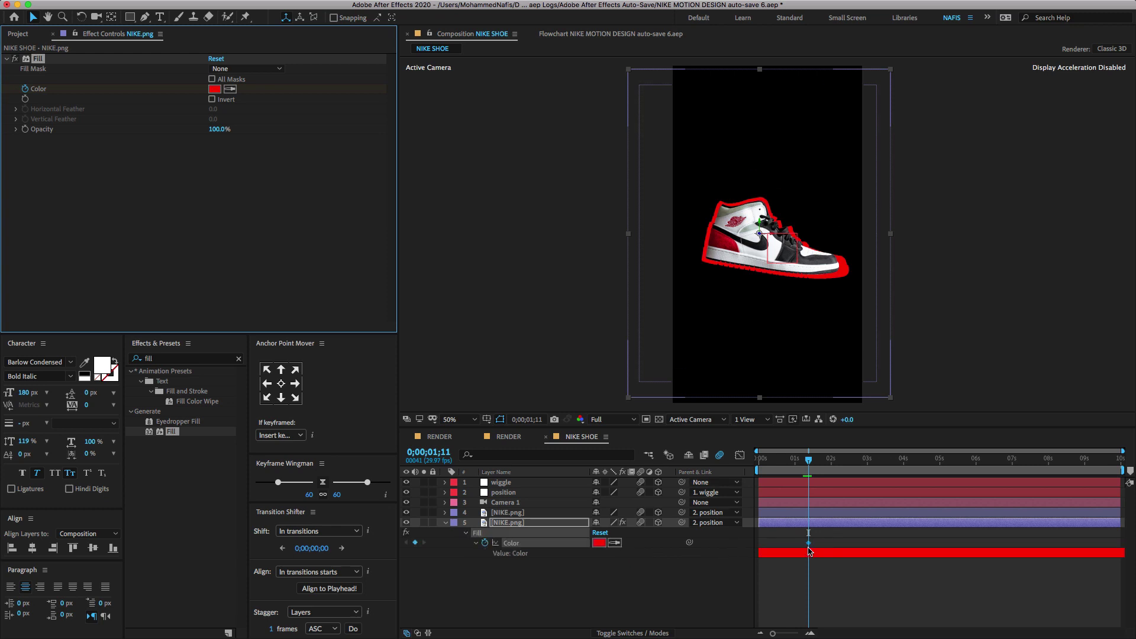
Advance one frame to 0;00;01;12 and keyframe the Fill color as yellow FFDF00.
{"action": "key", "text": "Page_Down"}
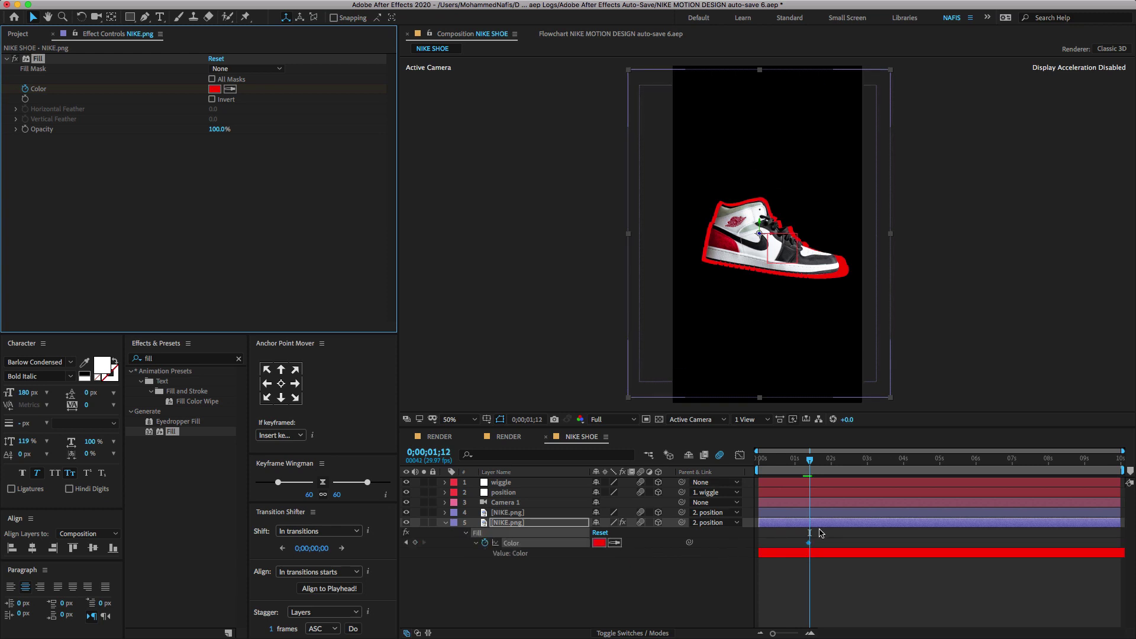
{"action": "key", "text": "equal"}
{"action": "key", "text": "equal"}
{"action": "key", "text": "equal"}
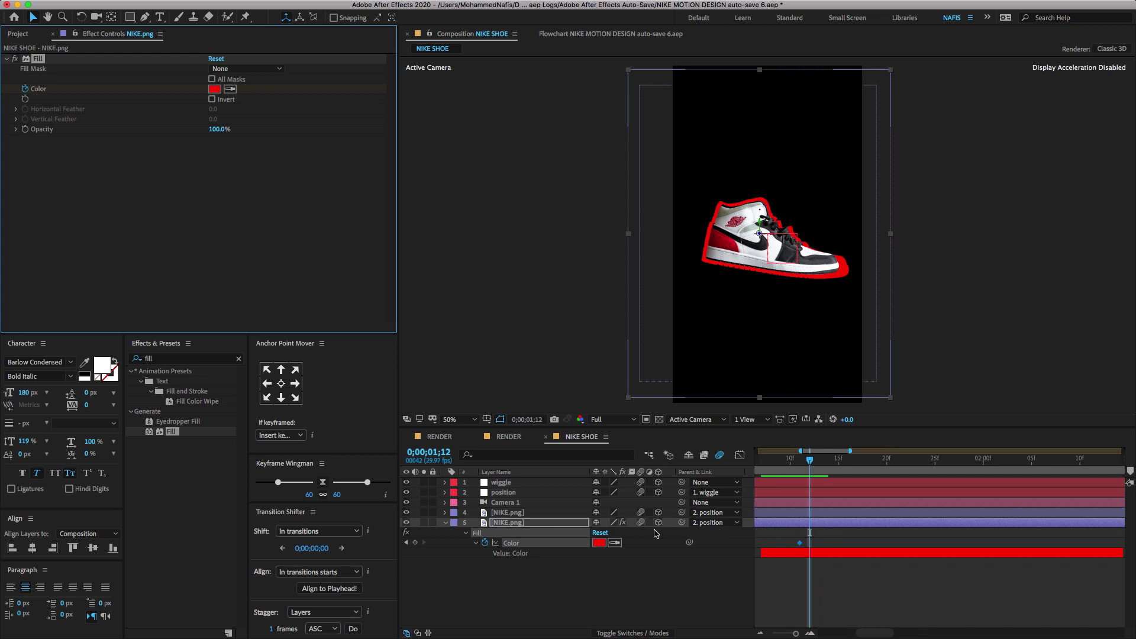
{"action": "left_click", "coordinate": [218, 90]}
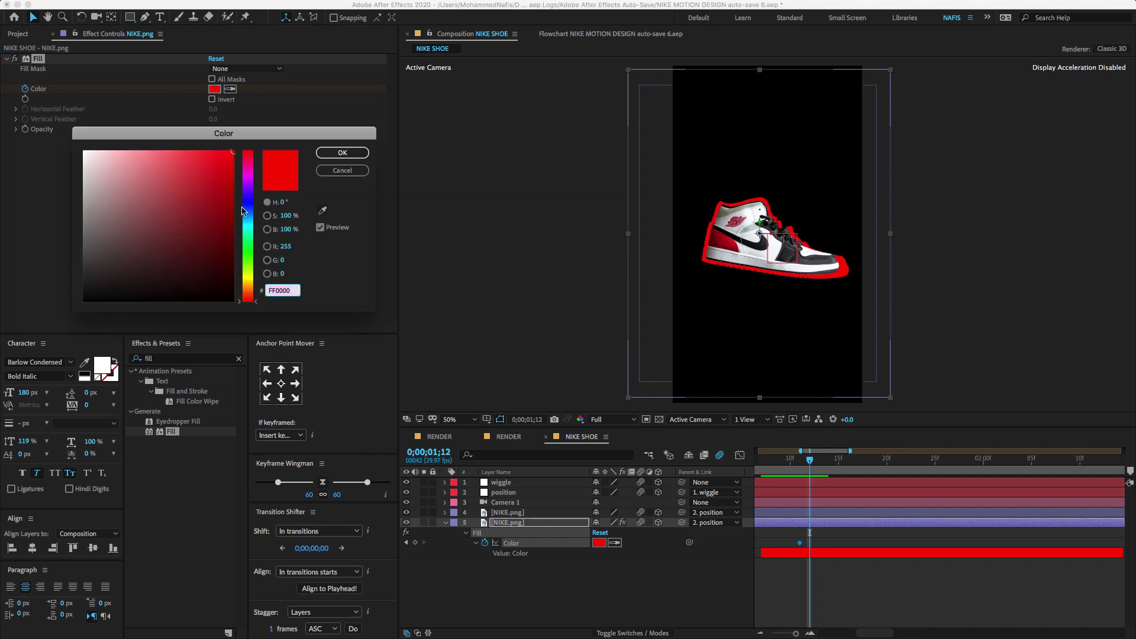
{"action": "left_click_drag", "start_coordinate": [248, 207], "coordinate": [240, 277]}
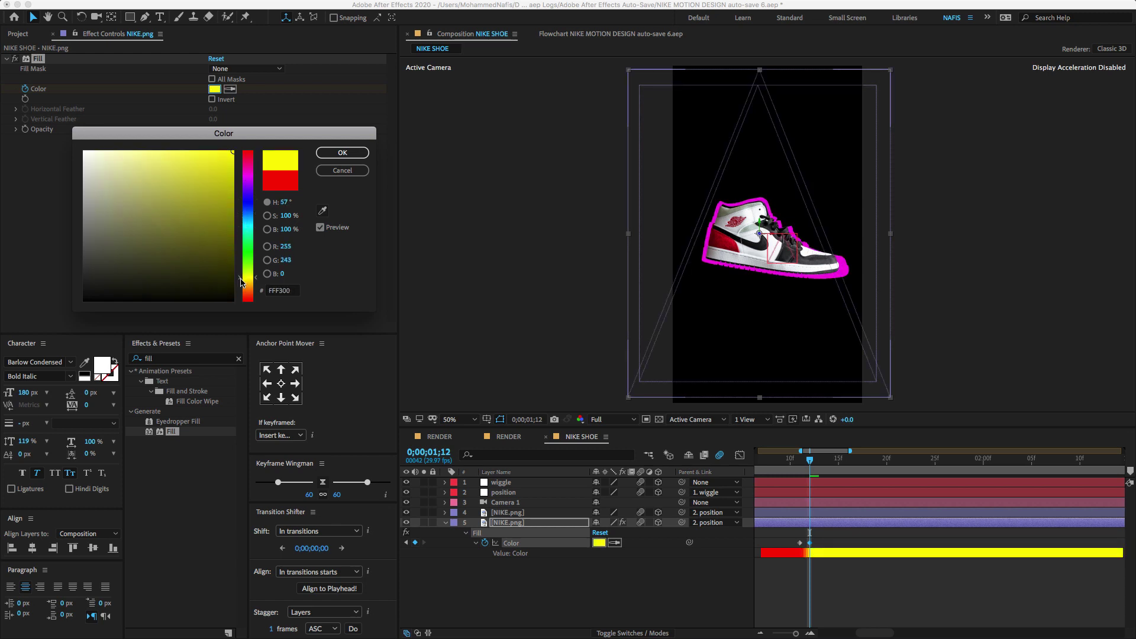
{"action": "left_click", "coordinate": [342, 152]}
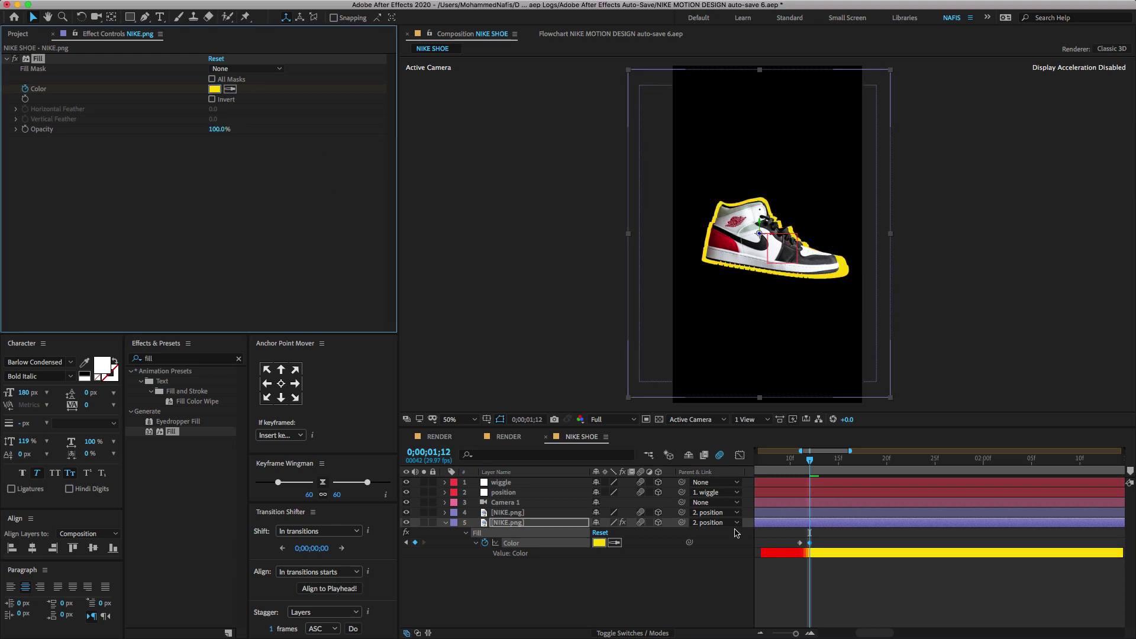
Keyframe the Fill color as blue at 0;00;01;13 and as green 00FF86 at 0;00;01;14.
{"action": "left_click", "coordinate": [810, 525]}
{"action": "key", "text": "Page_Down"}
{"action": "left_click", "coordinate": [214, 88]}
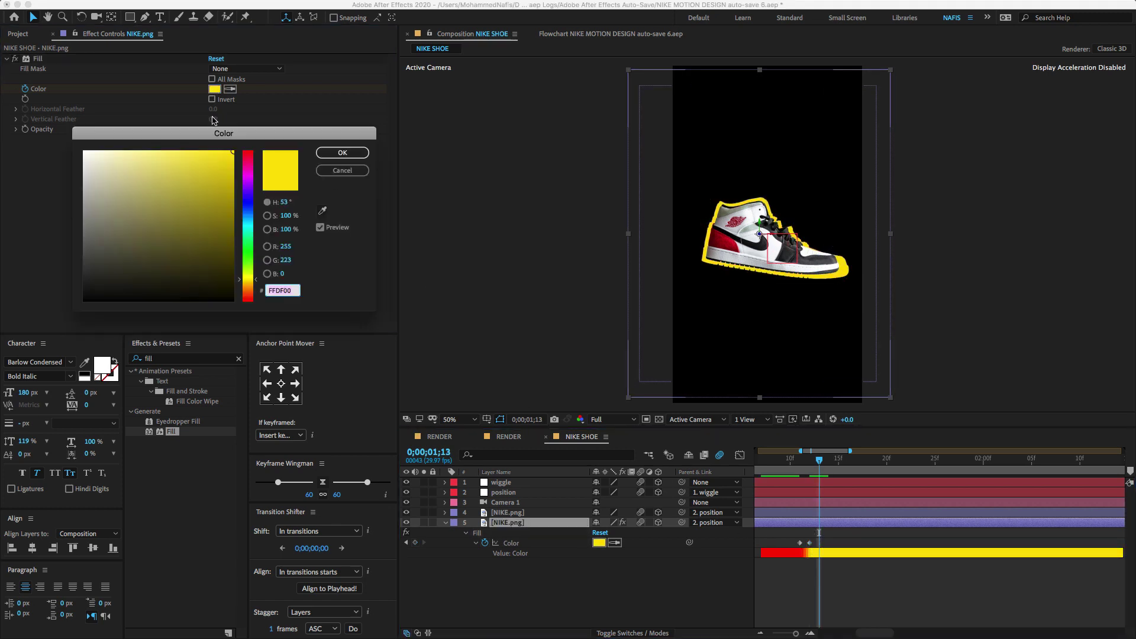
{"action": "left_click_drag", "start_coordinate": [247, 208], "coordinate": [247, 248]}
{"action": "left_click", "coordinate": [329, 155]}
{"action": "key", "text": "Page_Down"}
{"action": "left_click", "coordinate": [214, 89]}
{"action": "left_click", "coordinate": [342, 153]}
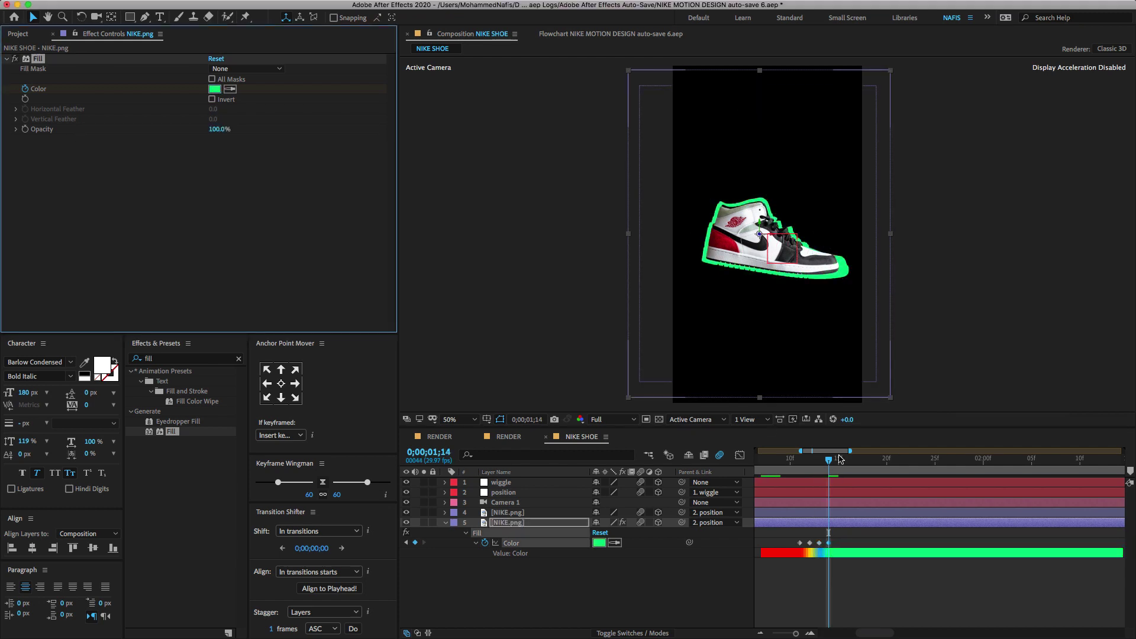
Keyframe the Fill color as orange at 0;00;01;15.
{"action": "left_click", "coordinate": [839, 459]}
{"action": "left_click", "coordinate": [215, 89]}
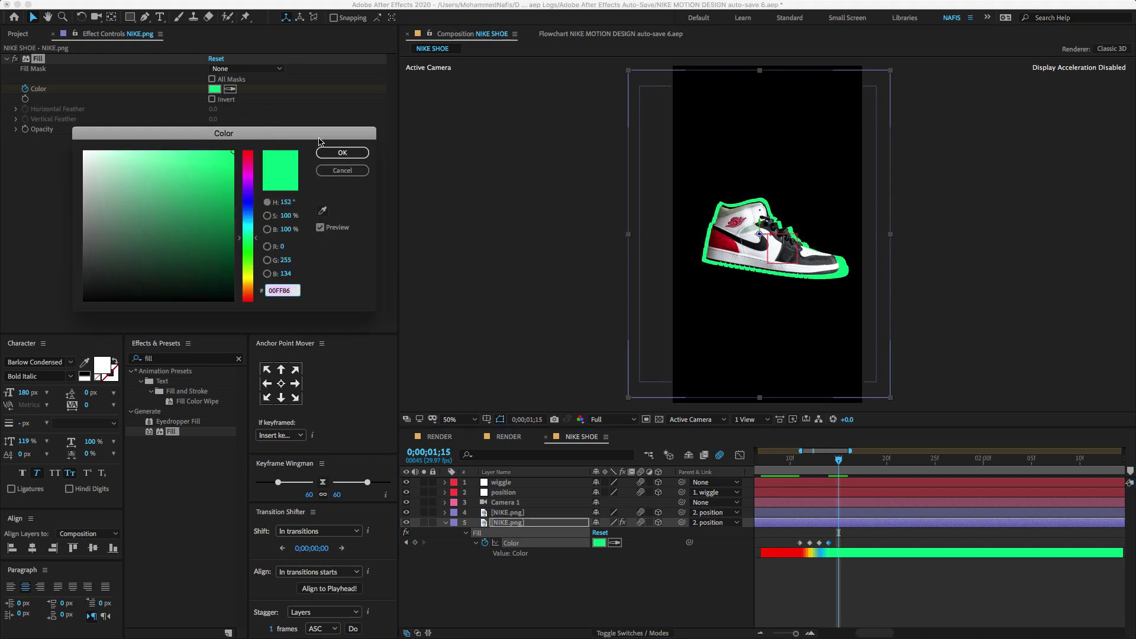
{"action": "left_click_drag", "start_coordinate": [247, 249], "coordinate": [247, 296]}
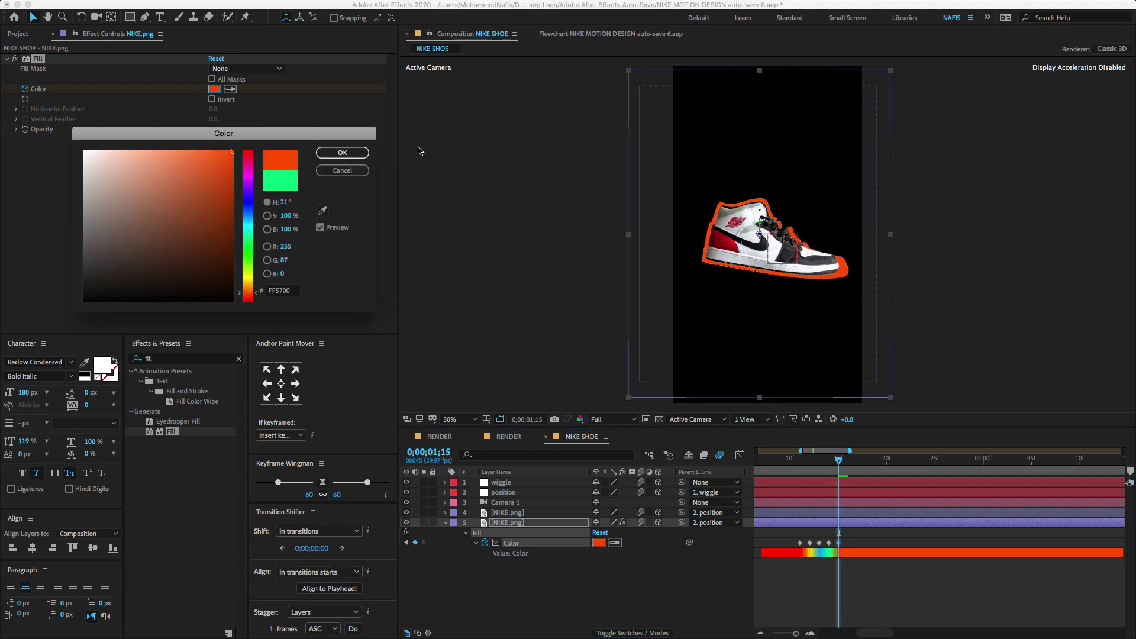
{"action": "left_click", "coordinate": [342, 153]}
Return to the first color keyframe at 0;00;01;11 and lower the preview resolution to Quarter.
{"action": "left_click_drag", "start_coordinate": [838, 459], "coordinate": [793, 474]}
{"action": "left_click", "coordinate": [609, 419]}
{"action": "left_click", "coordinate": [606, 488]}
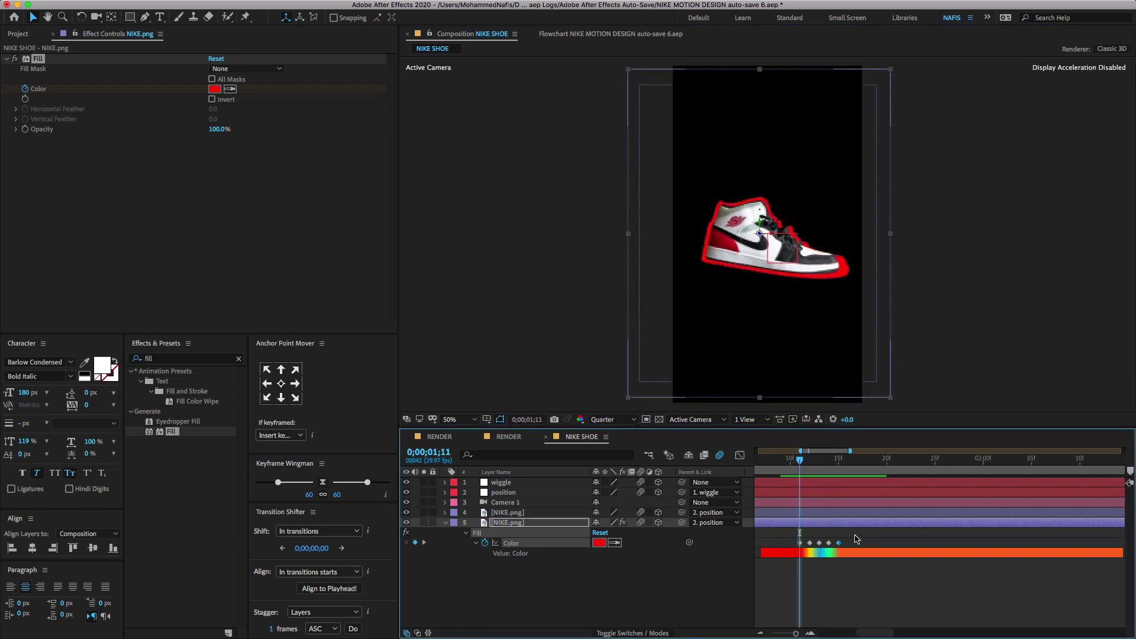
Copy the five Fill color keyframes, paste them starting at 0;00;01;16 and check the outline color at 0;00;01;18.
{"action": "left_click_drag", "start_coordinate": [856, 539], "coordinate": [793, 549]}
{"action": "left_click", "coordinate": [849, 464]}
{"action": "key", "text": "ctrl+v"}
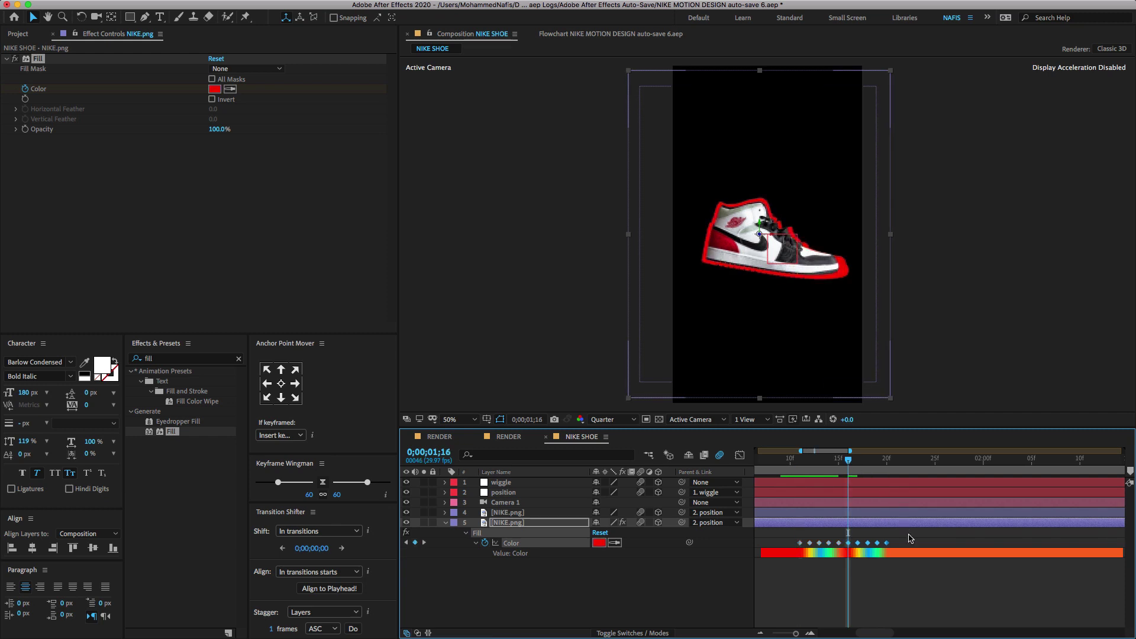
{"action": "left_click_drag", "start_coordinate": [828, 462], "coordinate": [867, 467]}
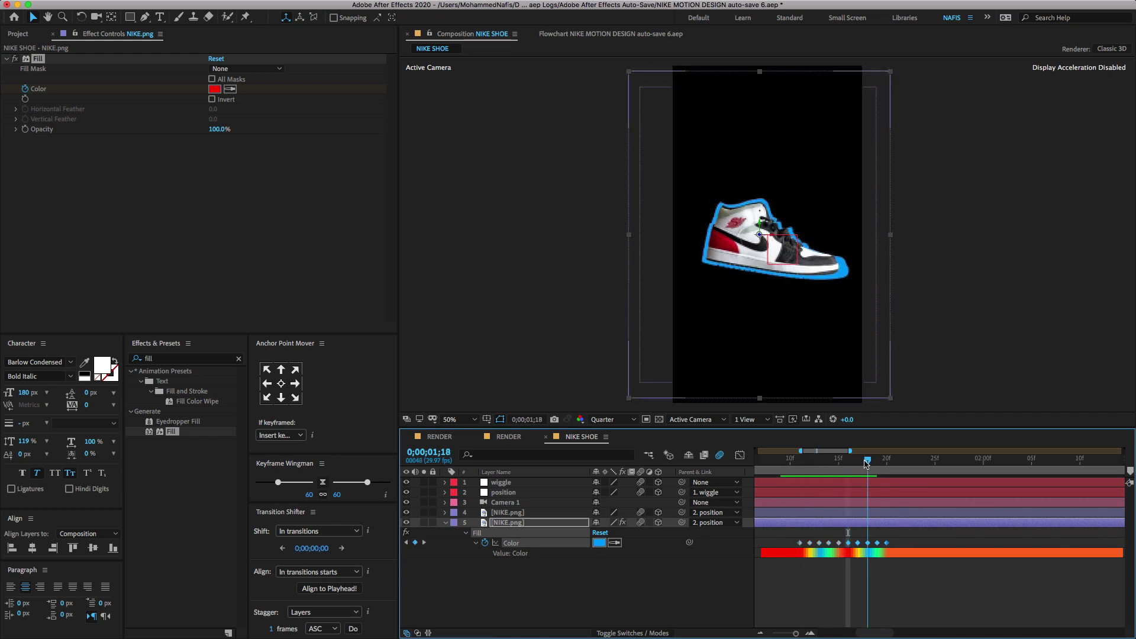
Apply the Stylize Glow effect to the lower NIKE.png copy.
{"action": "left_click", "coordinate": [516, 523]}
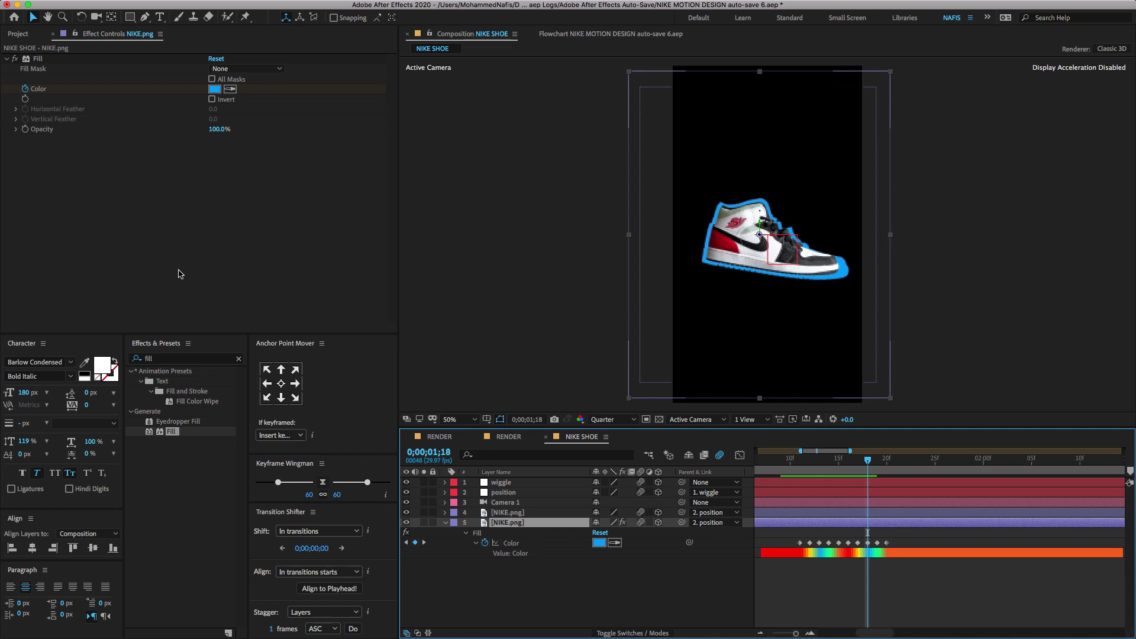
{"action": "left_click", "coordinate": [181, 360]}
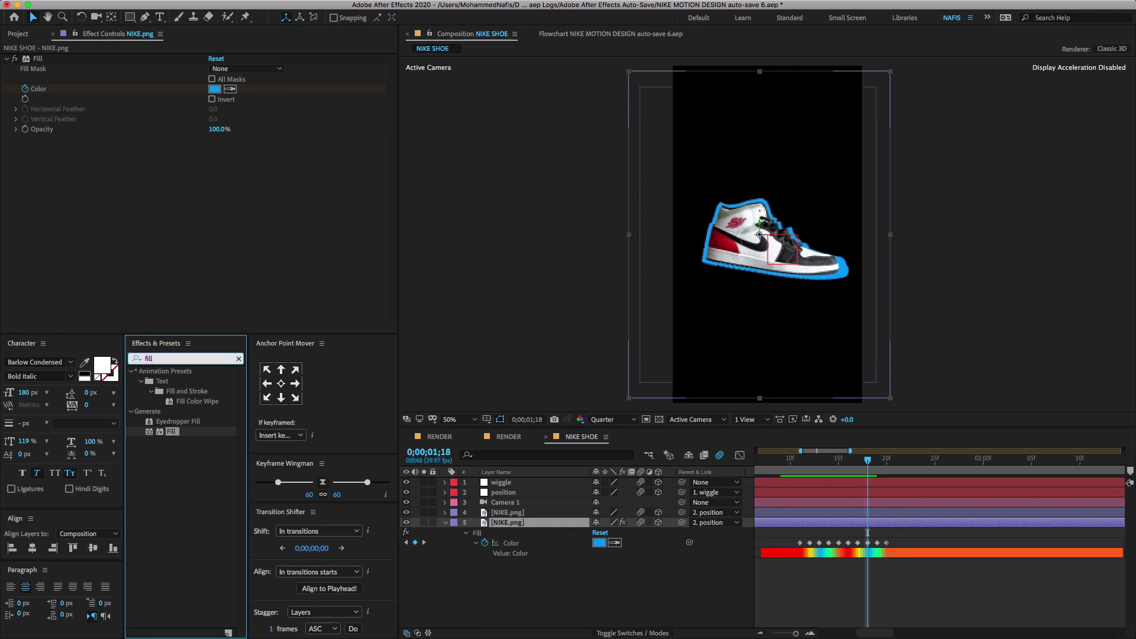
{"action": "type", "text": "glow"}
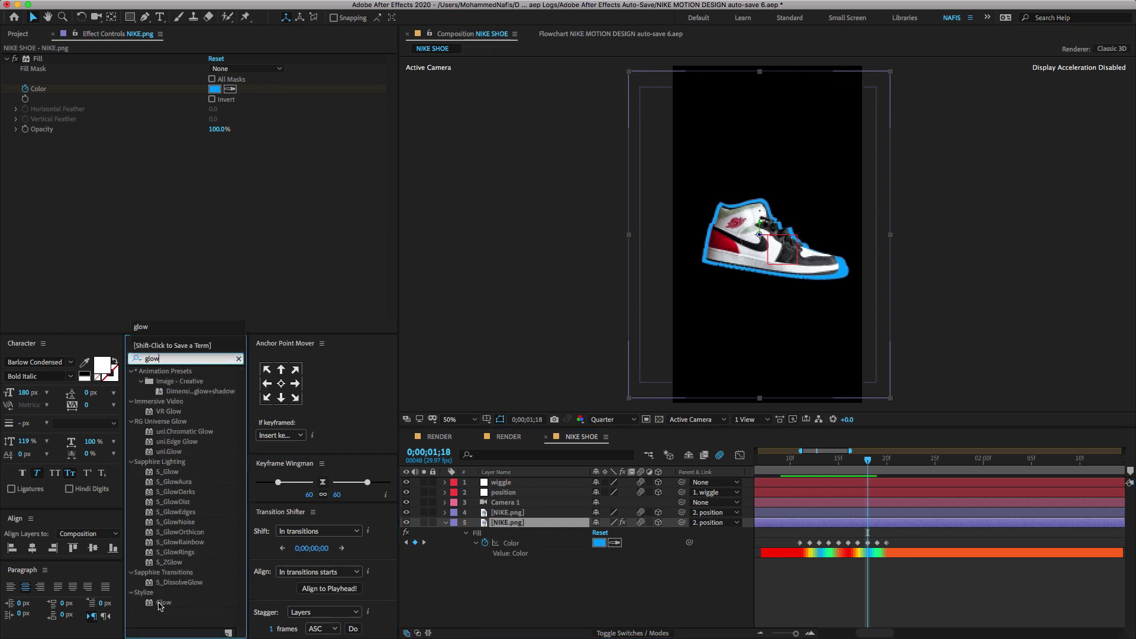
{"action": "left_click_drag", "start_coordinate": [160, 605], "coordinate": [486, 525]}
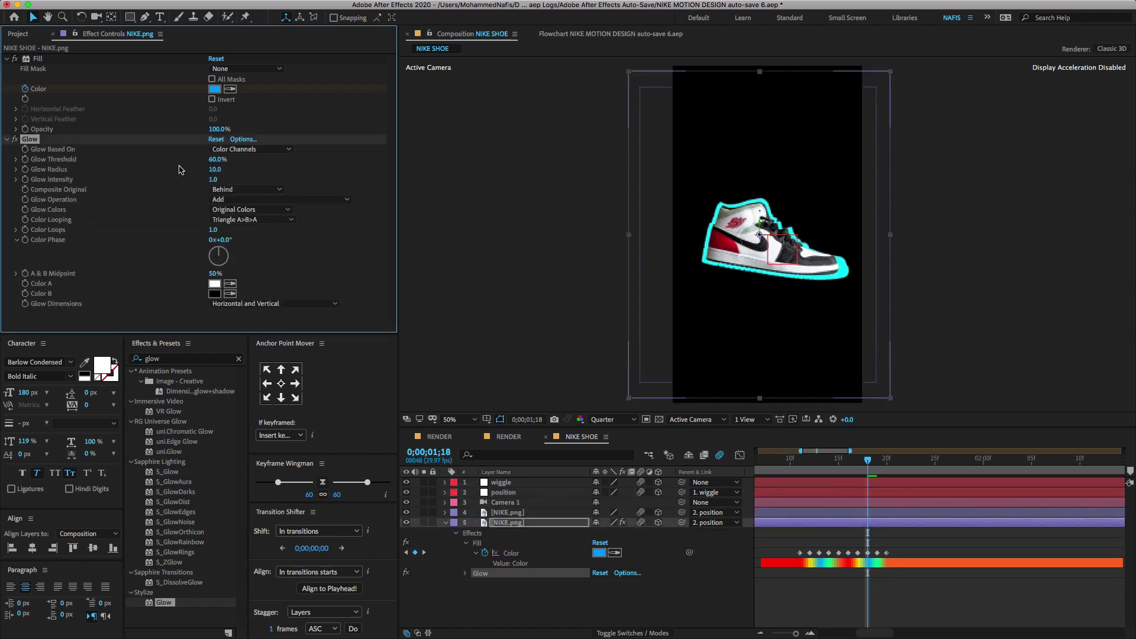
Set the Glow Threshold to 85%, Glow Radius to 65 and Glow Intensity to 5.
{"action": "left_click", "coordinate": [216, 159]}
{"action": "type", "text": "85"}
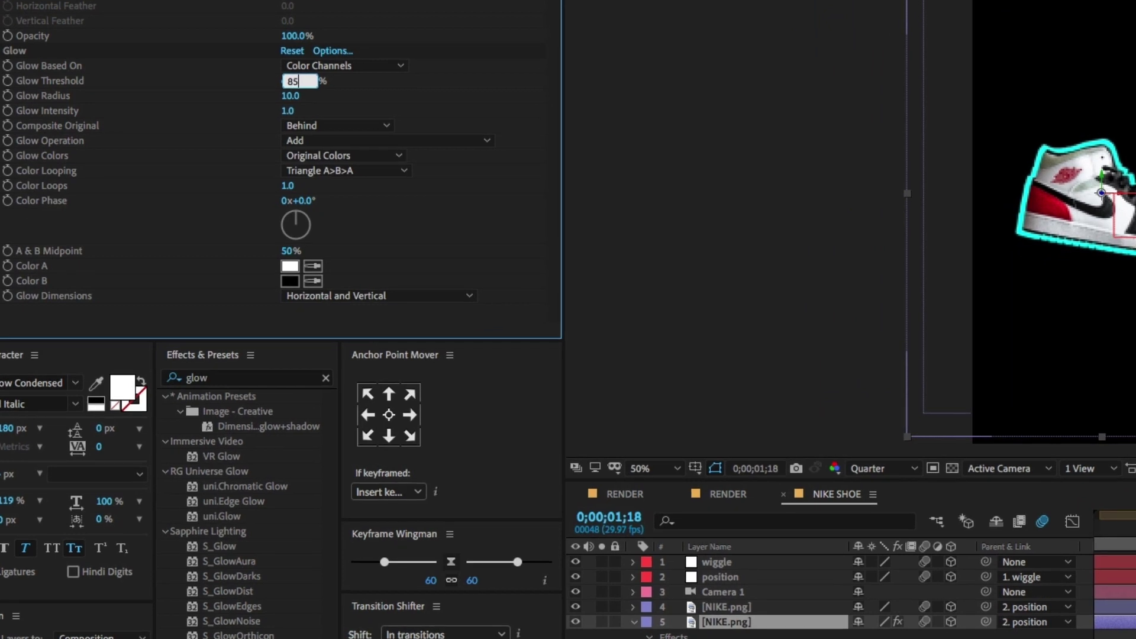
{"action": "key", "text": "Tab"}
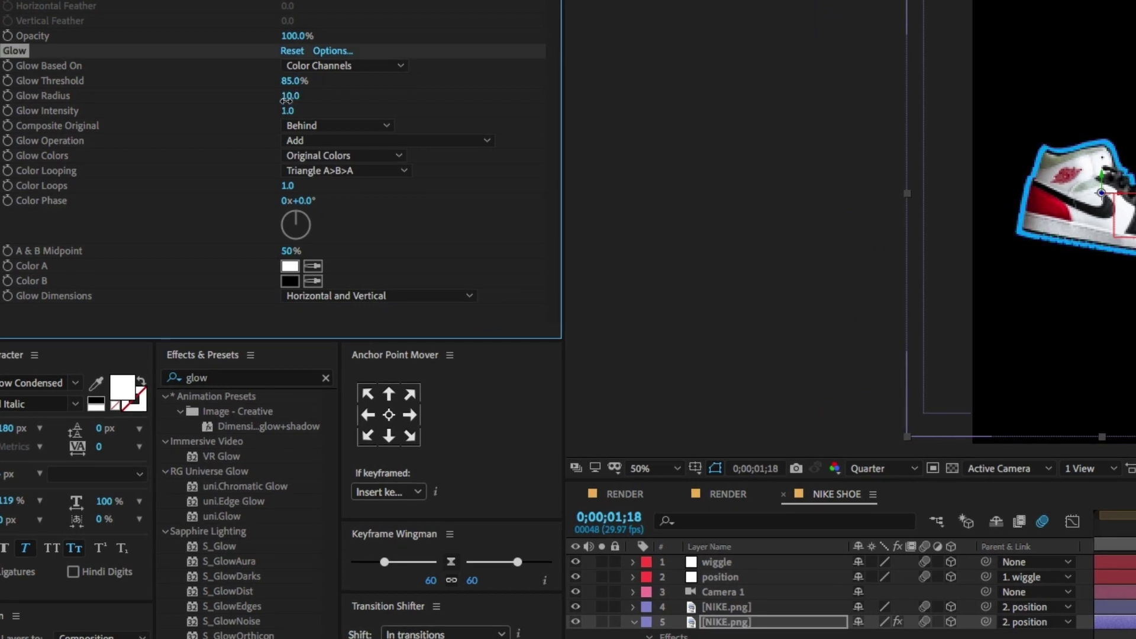
{"action": "type", "text": "65"}
{"action": "key", "text": "Return"}
{"action": "left_click", "coordinate": [288, 111]}
{"action": "type", "text": "5"}
{"action": "key", "text": "Return"}
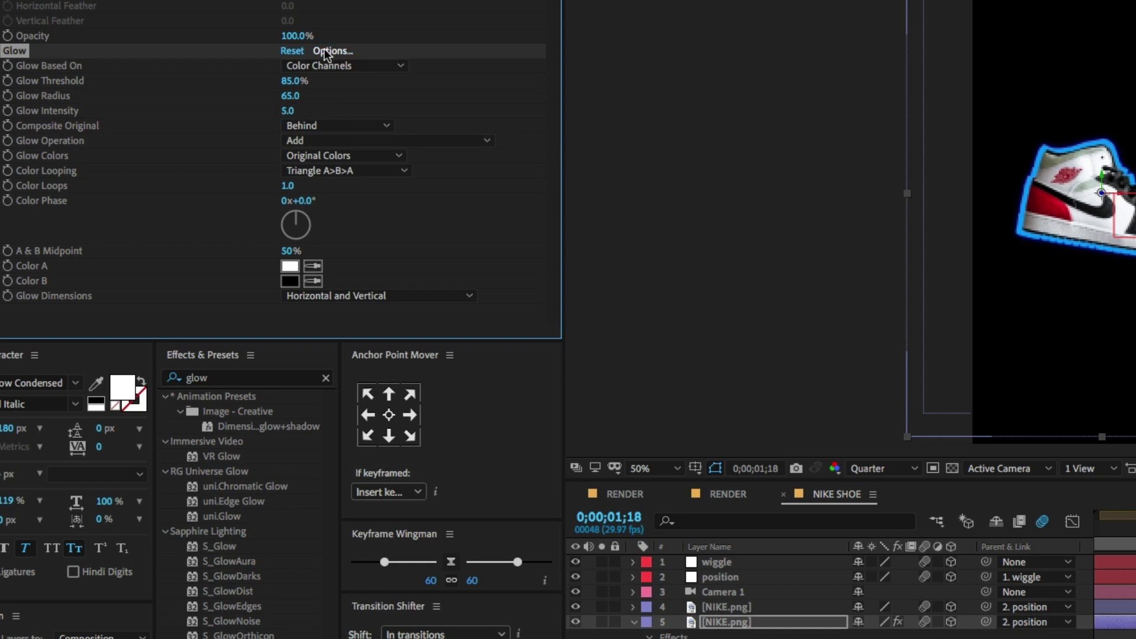
Adjust the glow to Threshold 100%, Radius 218 and Intensity 7.2, and check it at 0;00;01;13.
{"action": "left_click_drag", "start_coordinate": [290, 95], "coordinate": [520, 97]}
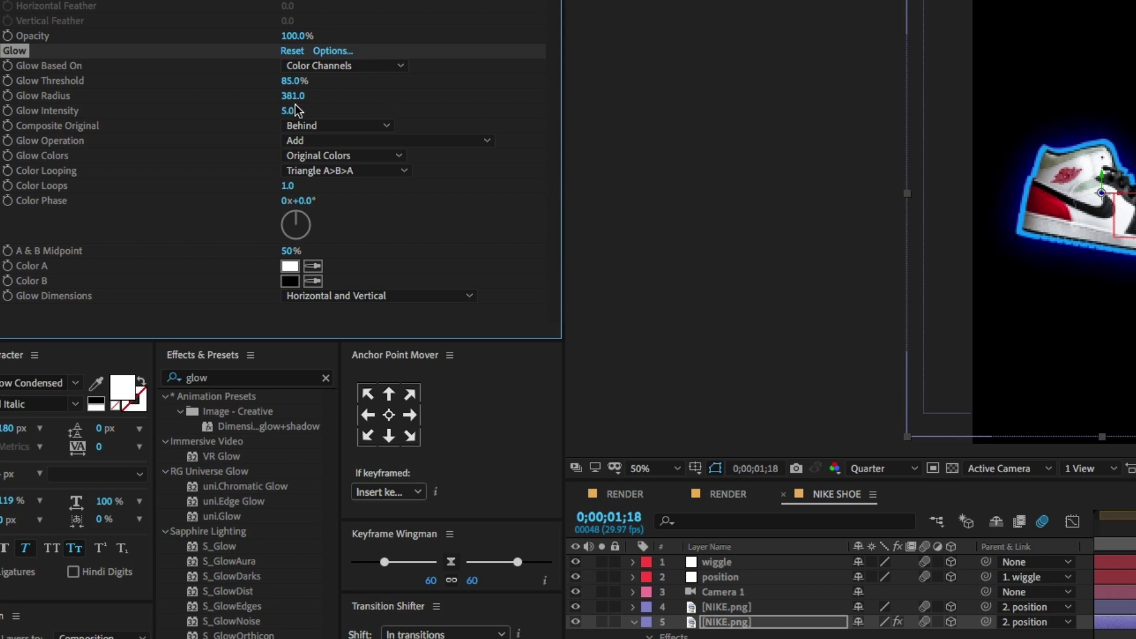
{"action": "left_click_drag", "start_coordinate": [294, 96], "coordinate": [271, 99]}
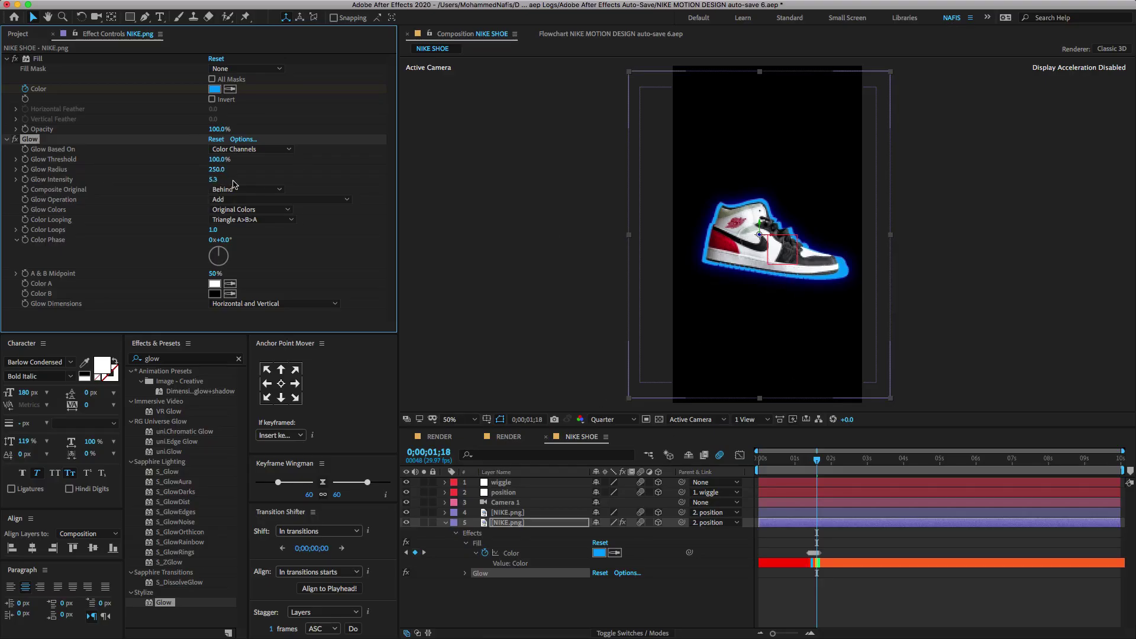
{"action": "left_click_drag", "start_coordinate": [213, 180], "coordinate": [204, 179]}
{"action": "left_click_drag", "start_coordinate": [811, 466], "coordinate": [811, 466]}
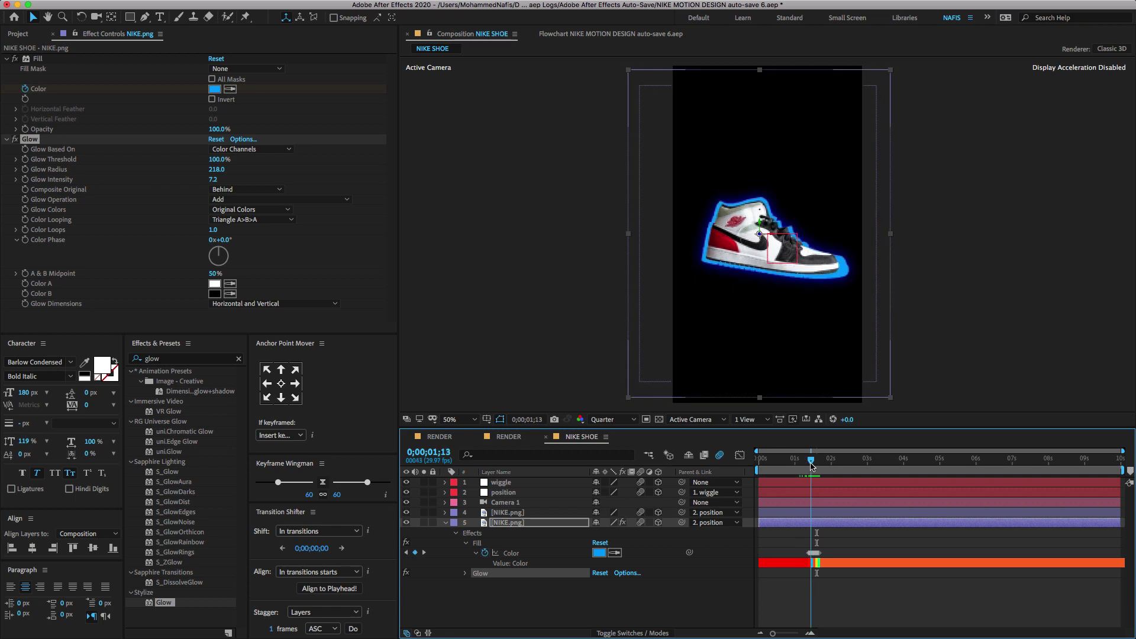
Collapse the properties of all layers and reveal only the lower NIKE.png copy's Fill color keyframes.
{"action": "left_click", "coordinate": [658, 608]}
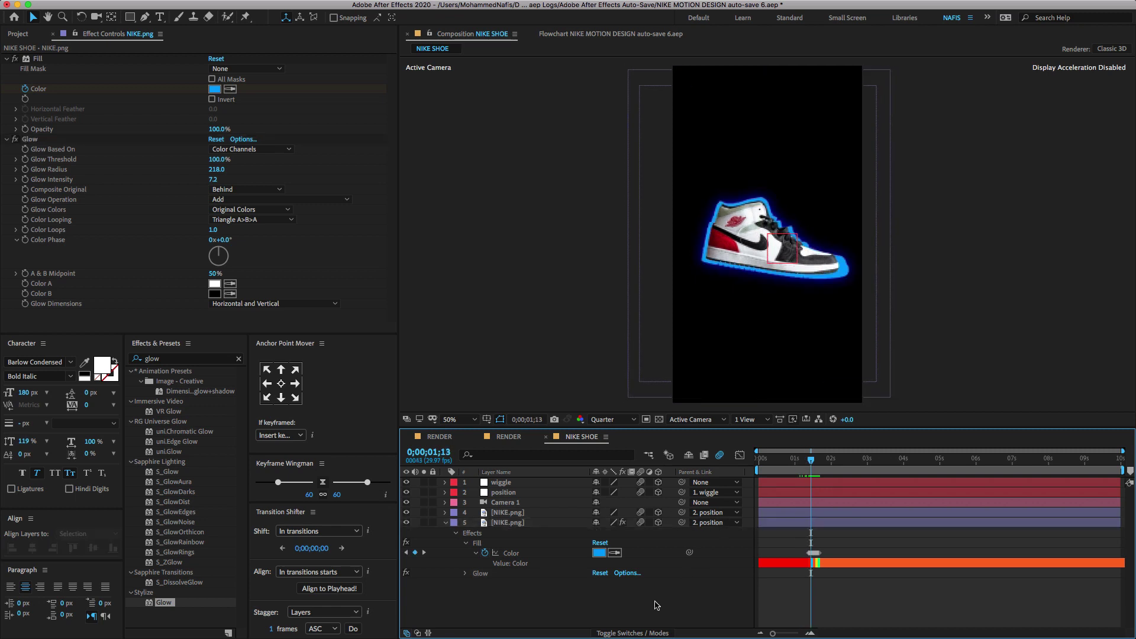
{"action": "key", "text": "super+a"}
{"action": "key", "text": "a"}
{"action": "key", "text": "a"}
{"action": "key", "text": "u"}
{"action": "left_click", "coordinate": [634, 596]}
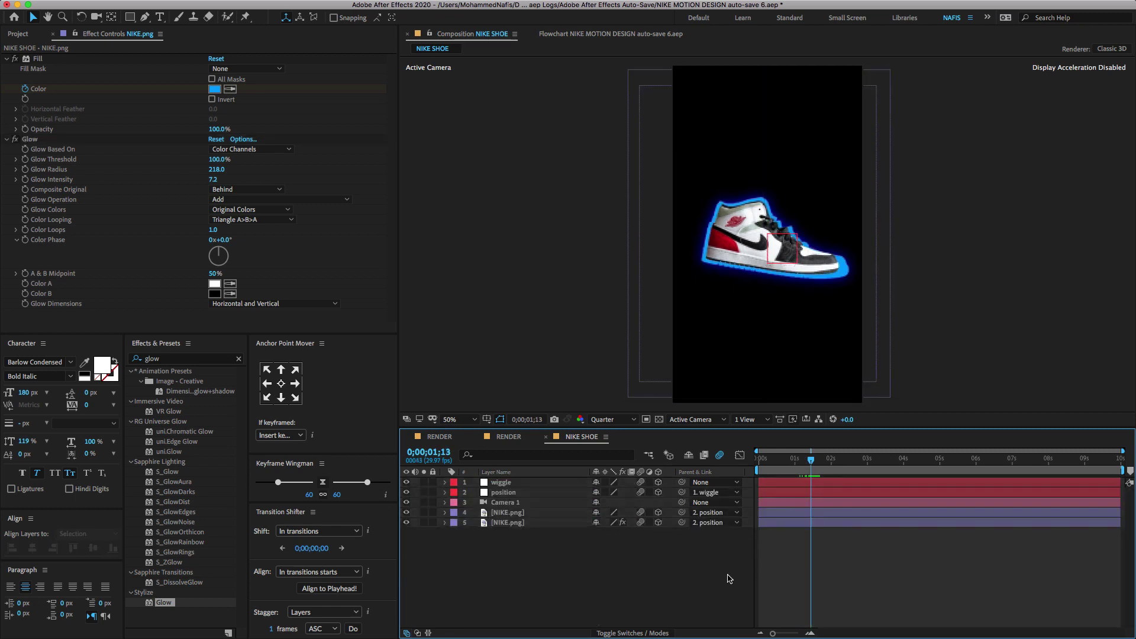
{"action": "left_click", "coordinate": [805, 523]}
{"action": "key", "text": "u"}
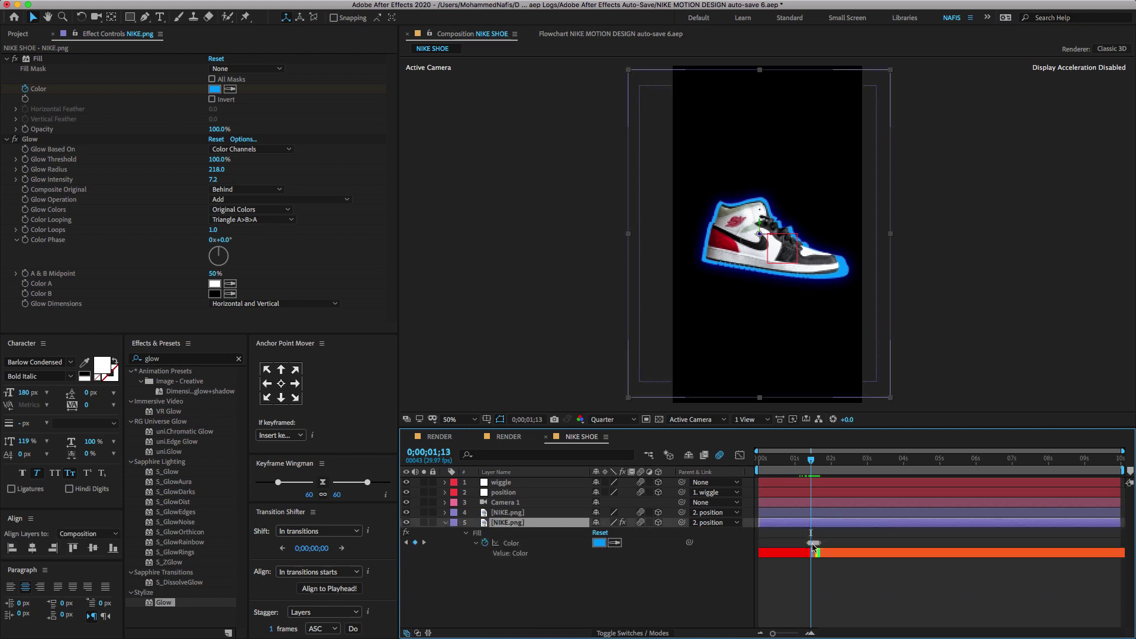
Split the lower NIKE.png layer at 0;00;01;10, where its color flashing starts, and delete the earlier part.
{"action": "key", "text": "equal"}
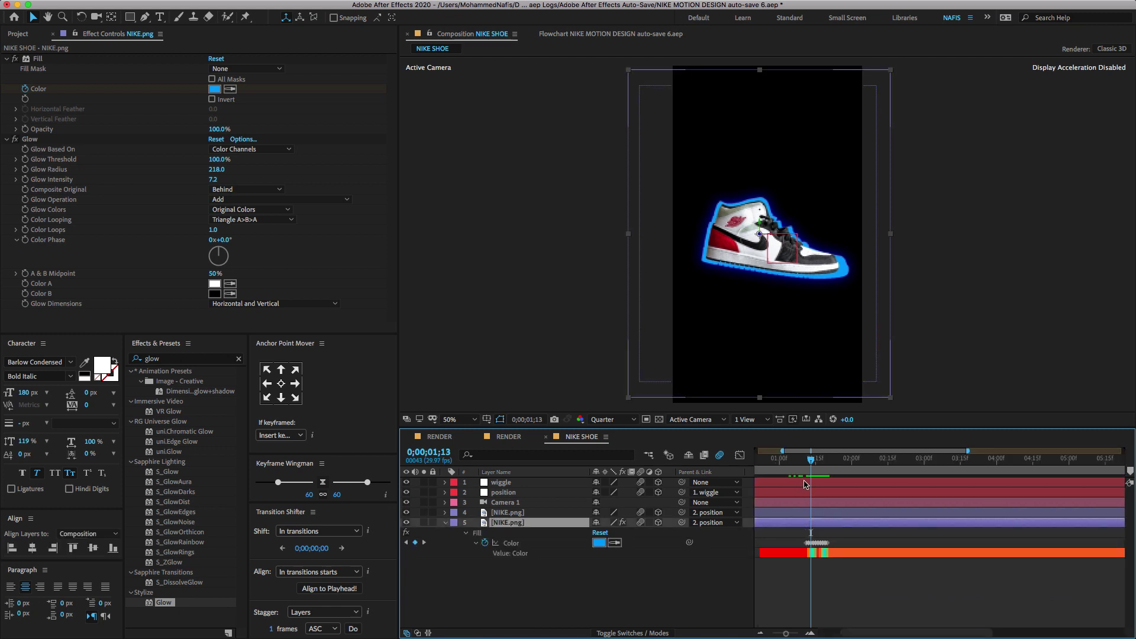
{"action": "left_click_drag", "start_coordinate": [807, 462], "coordinate": [803, 463]}
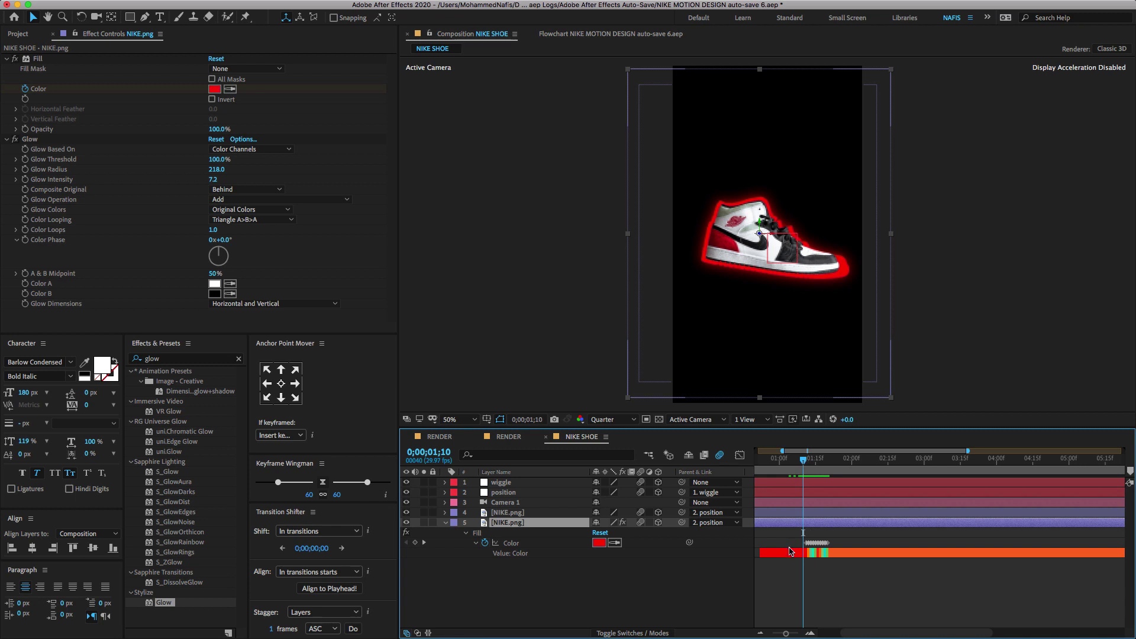
{"action": "left_click", "coordinate": [792, 554]}
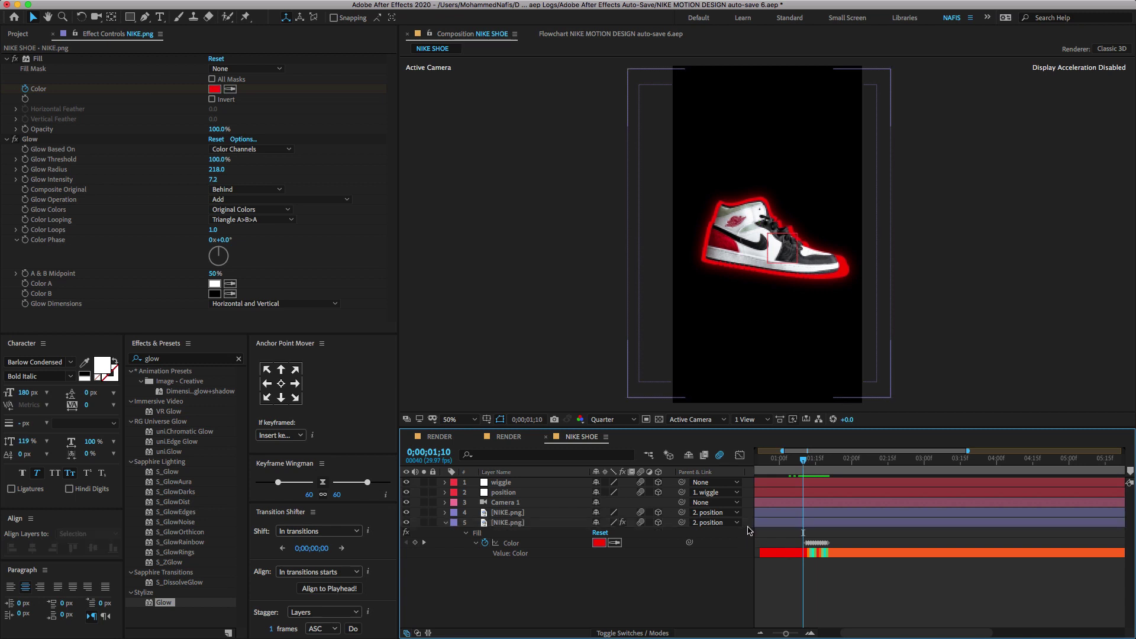
{"action": "left_click", "coordinate": [767, 524]}
{"action": "key", "text": "super+shift+d"}
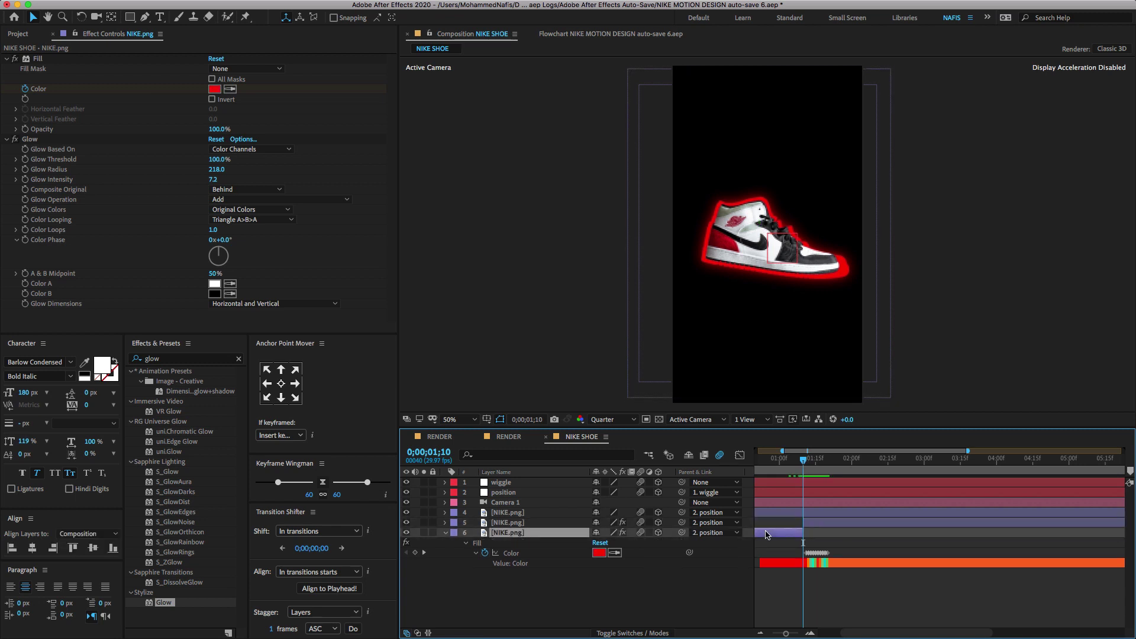
{"action": "key", "text": "Delete"}
Split the lower NIKE.png layer at 0;00;01;21, after its last Fill color keyframe, and delete the later part.
{"action": "left_click", "coordinate": [814, 525]}
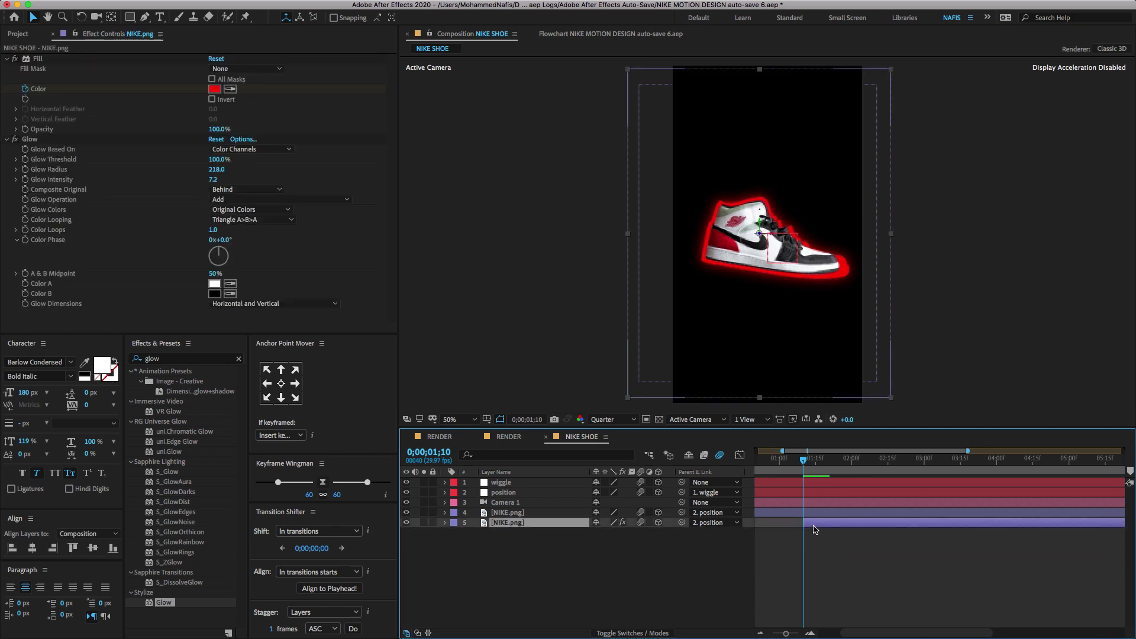
{"action": "key", "text": "u"}
{"action": "left_click", "coordinate": [835, 468]}
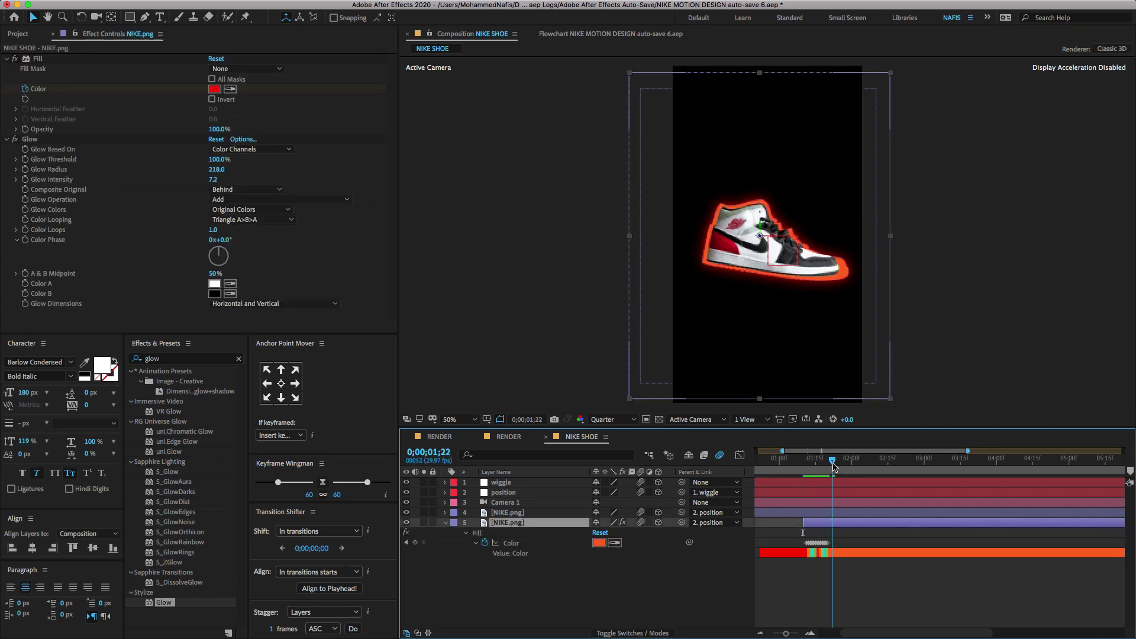
{"action": "left_click_drag", "start_coordinate": [832, 466], "coordinate": [830, 466]}
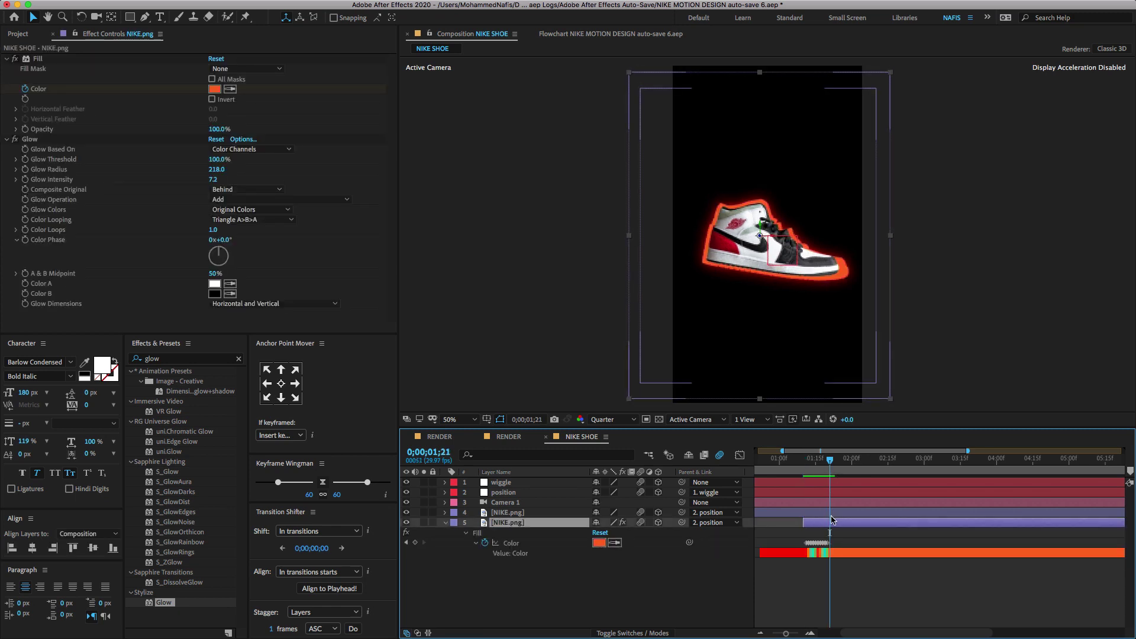
{"action": "key", "text": "super+shift+d"}
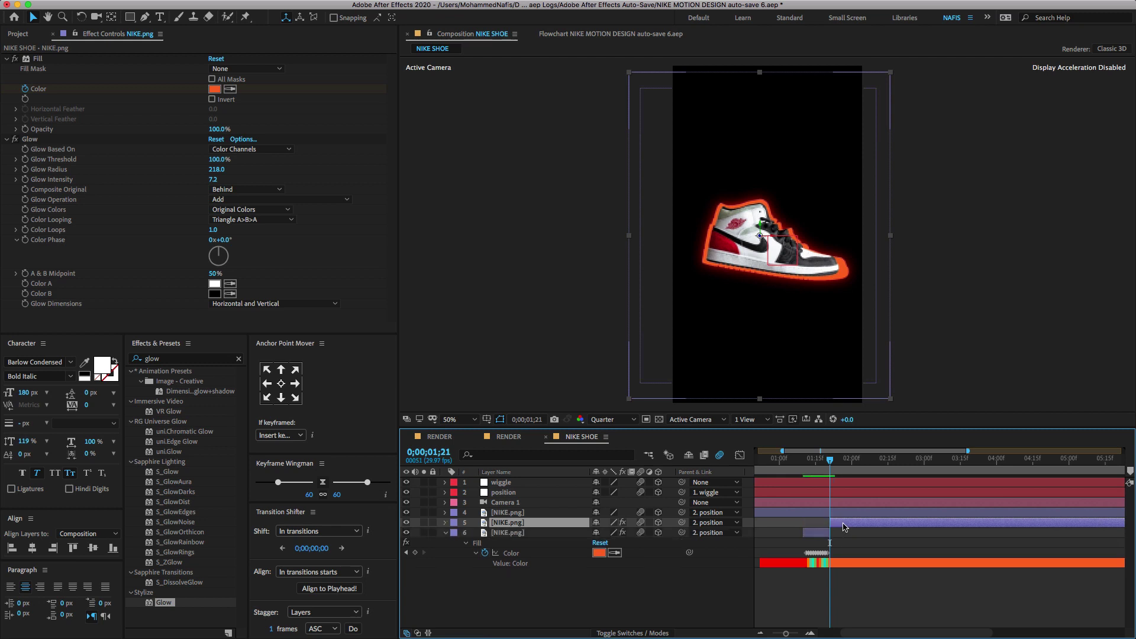
{"action": "key", "text": "Delete"}
Select all layers of the NIKE SHOE composition and collapse their properties.
{"action": "key", "text": "ctrl+a"}
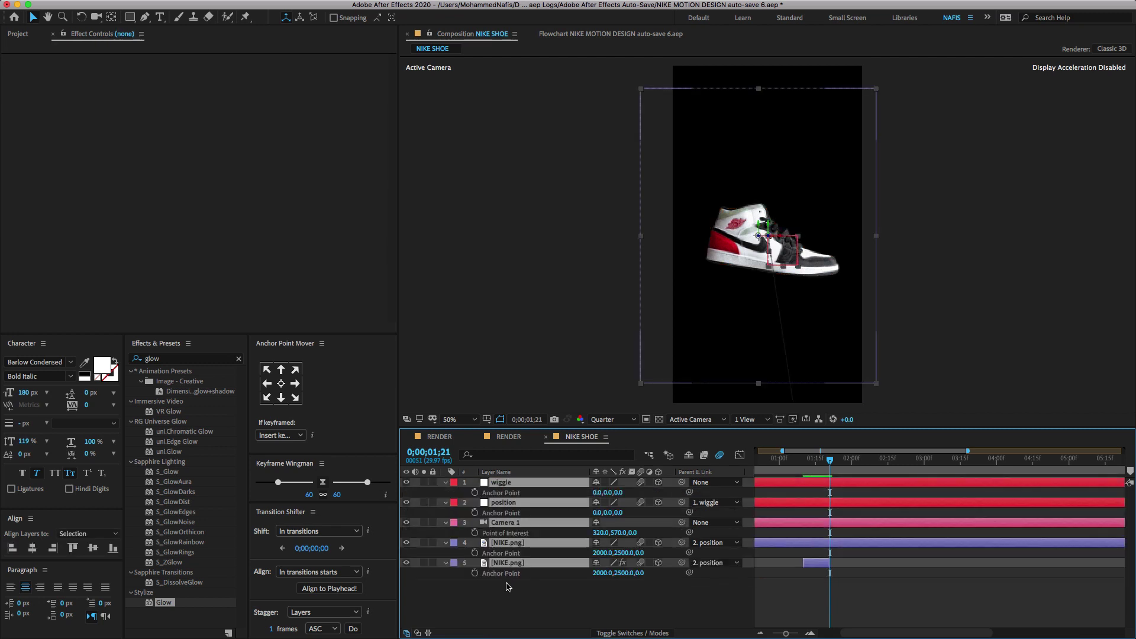
{"action": "key", "text": "u"}
{"action": "key", "text": "u"}
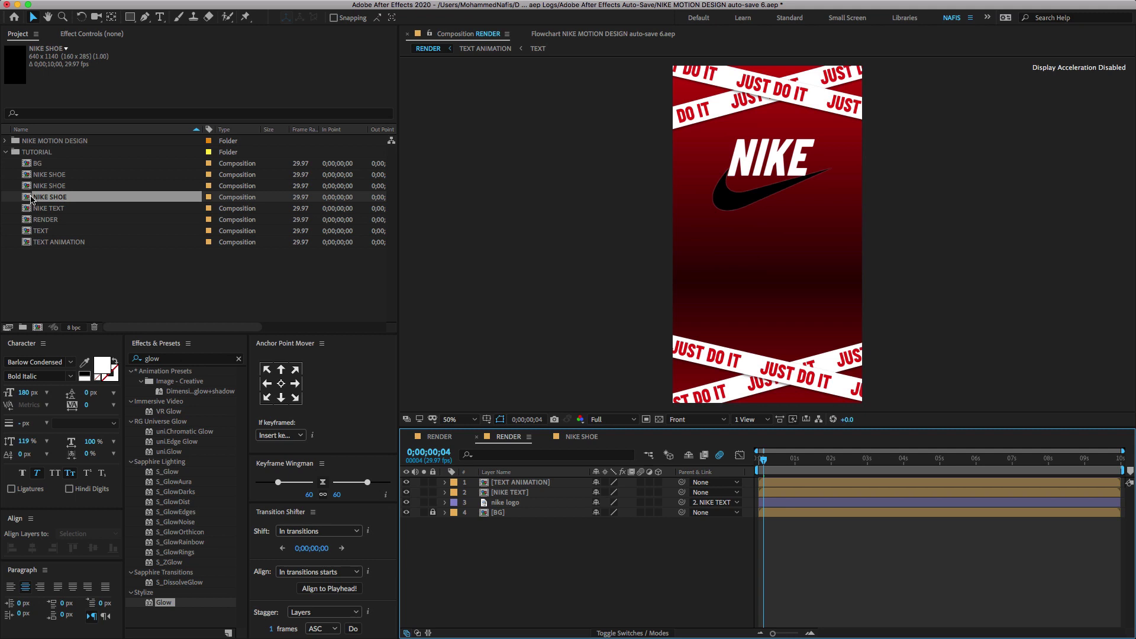
Delete the two surplus NIKE SHOE compositions from the project and add the remaining one as the top layer of RENDER.
{"action": "key", "text": "Delete"}
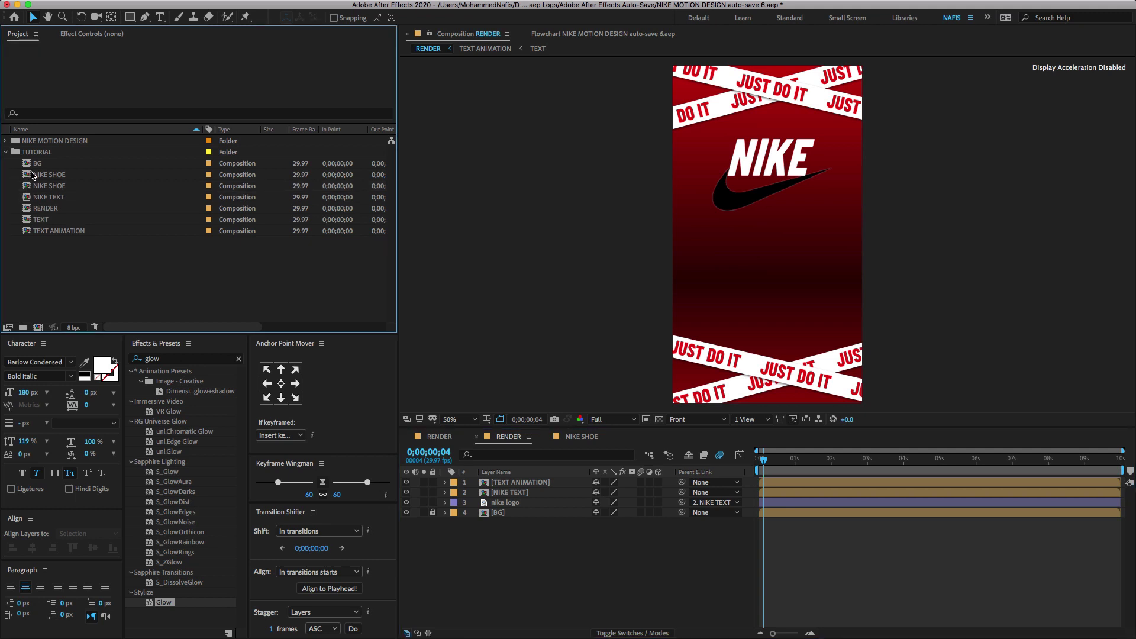
{"action": "left_click", "coordinate": [31, 175]}
{"action": "key", "text": "Delete"}
{"action": "left_click_drag", "start_coordinate": [28, 177], "coordinate": [524, 472]}
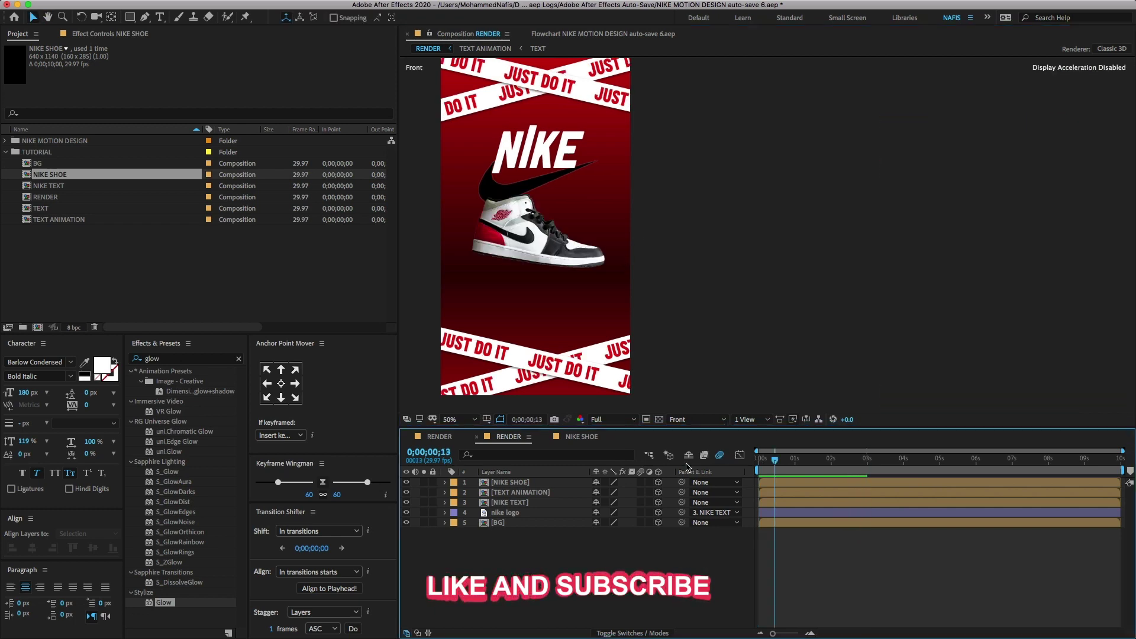
Preview the RENDER composition up to 0;00;03;19, and select all its layers with their properties collapsed.
{"action": "key", "text": "space"}
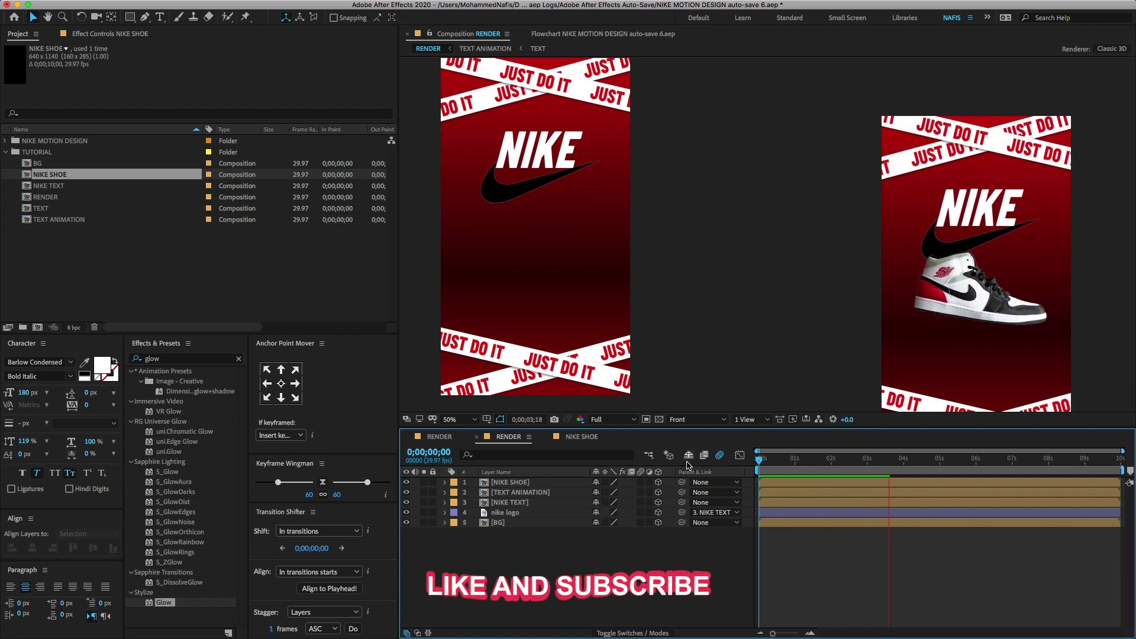
{"action": "key", "text": "space"}
{"action": "key", "text": "super+a"}
{"action": "key", "text": "a"}
{"action": "key", "text": "a"}
{"action": "key", "text": "u"}
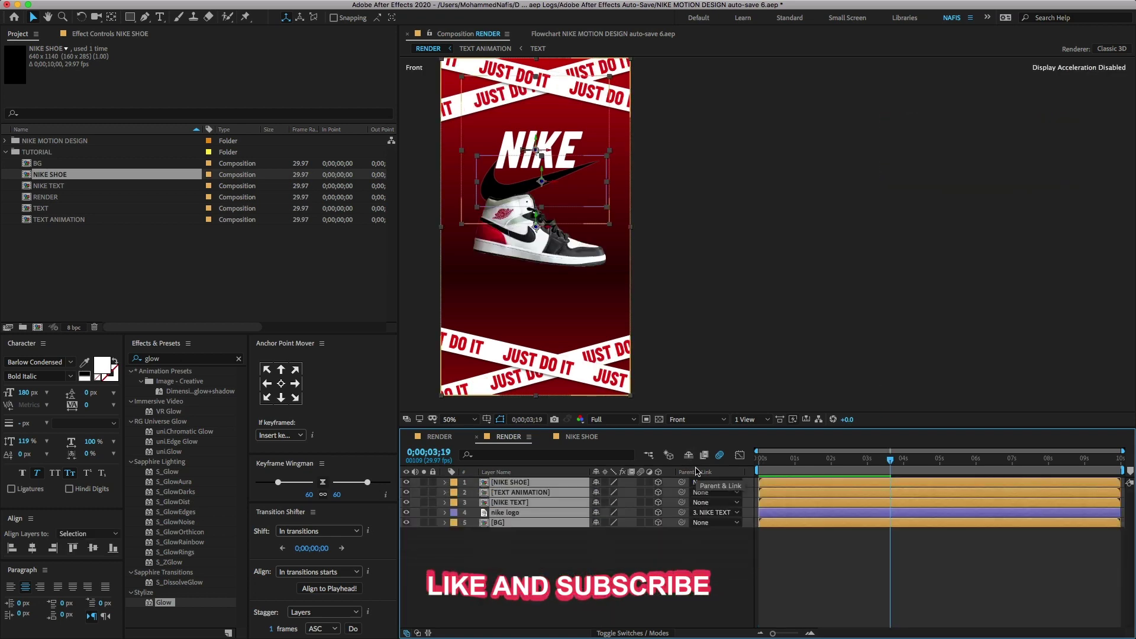
Fit the RENDER composition in the viewer and make the viewer area taller.
{"action": "left_click", "coordinate": [452, 420]}
{"action": "left_click", "coordinate": [456, 432]}
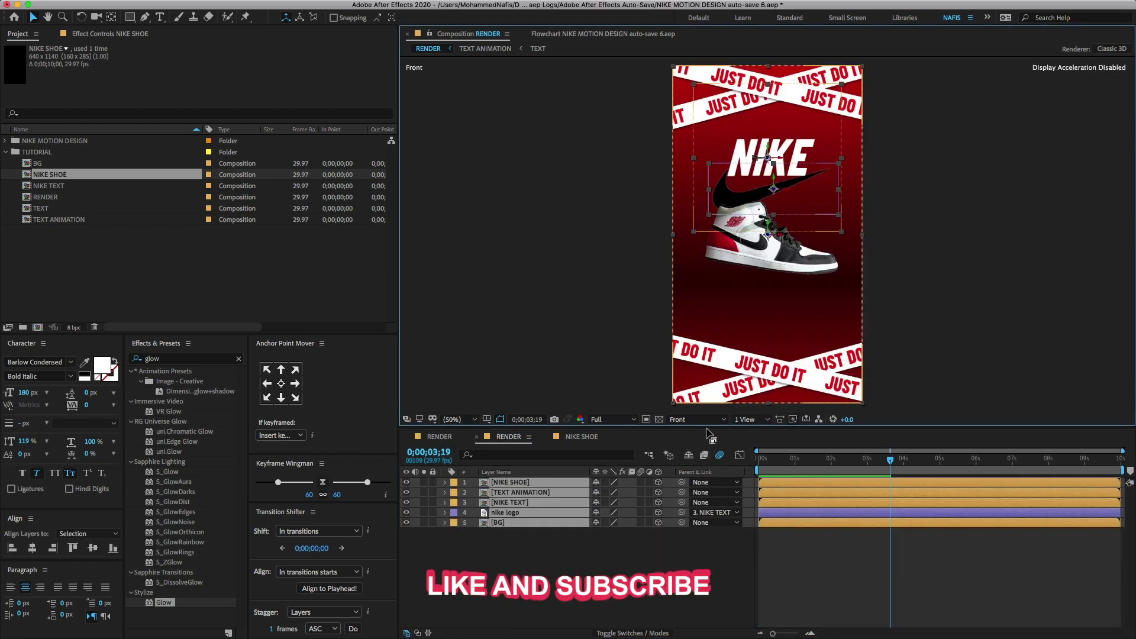
{"action": "left_click_drag", "start_coordinate": [707, 426], "coordinate": [707, 467]}
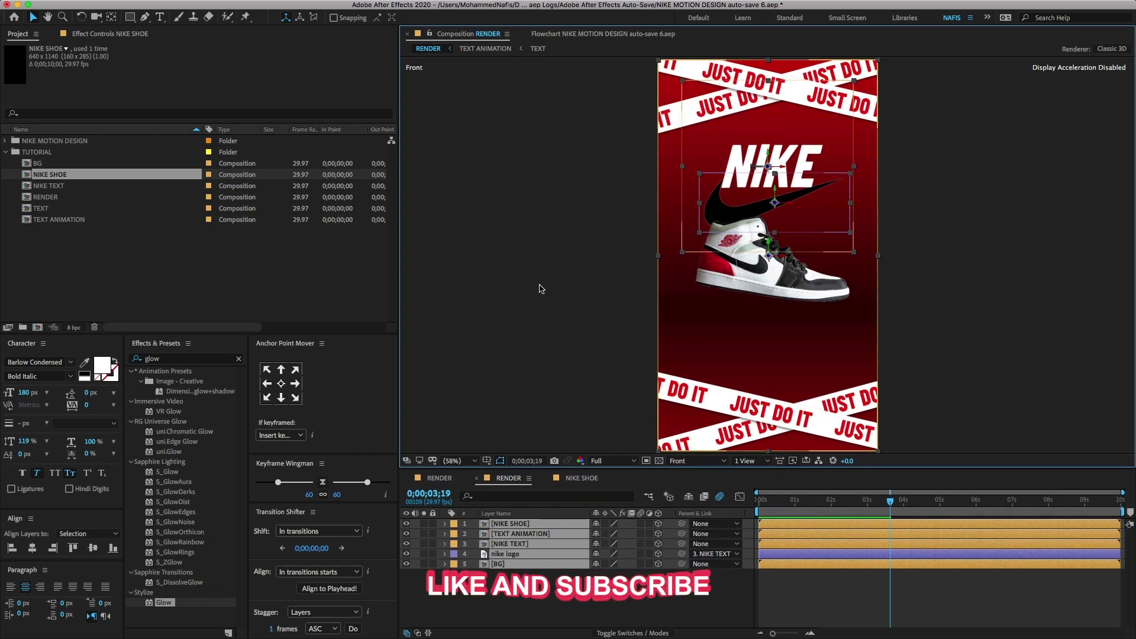